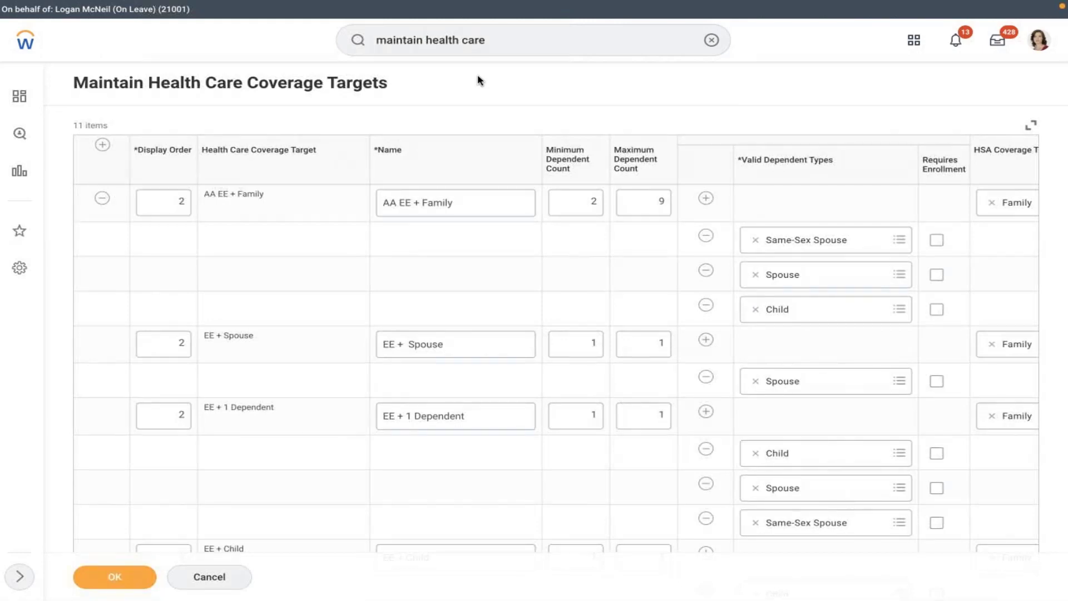
# - Add a coverage target row with display order 1 named 'Employee'
pyautogui.click(332, 260)
pyautogui.scroll(-1, 334, 261)
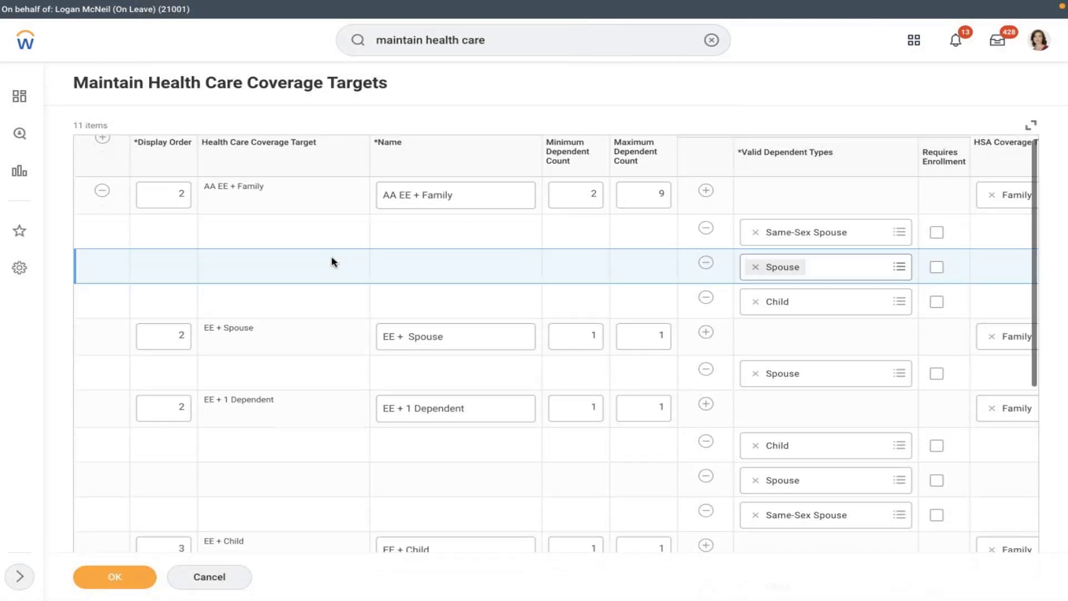
pyautogui.scroll(-8, 333, 261)
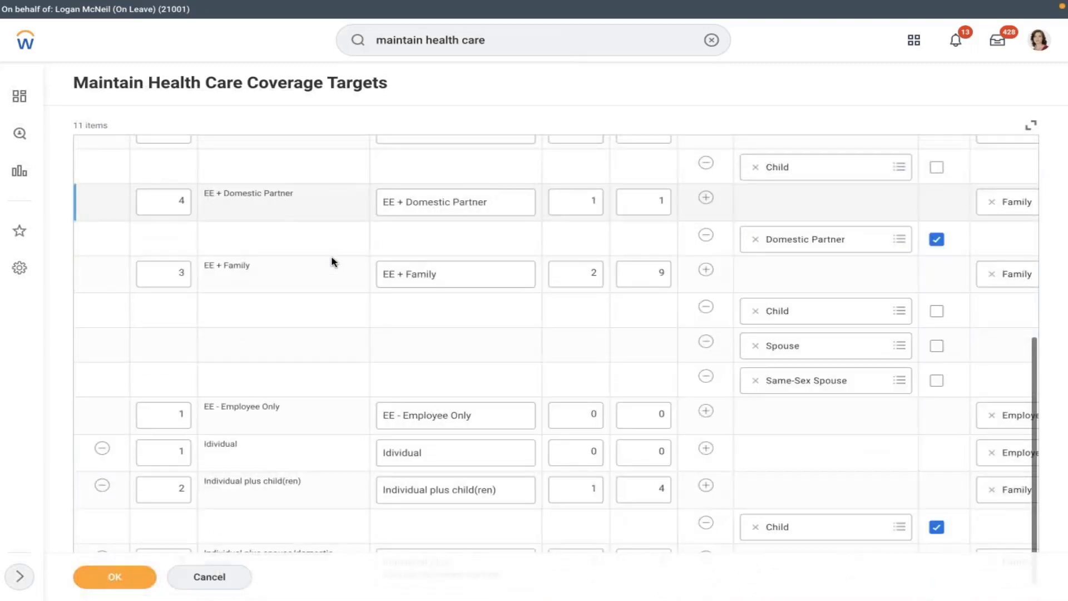
pyautogui.scroll(6, 332, 261)
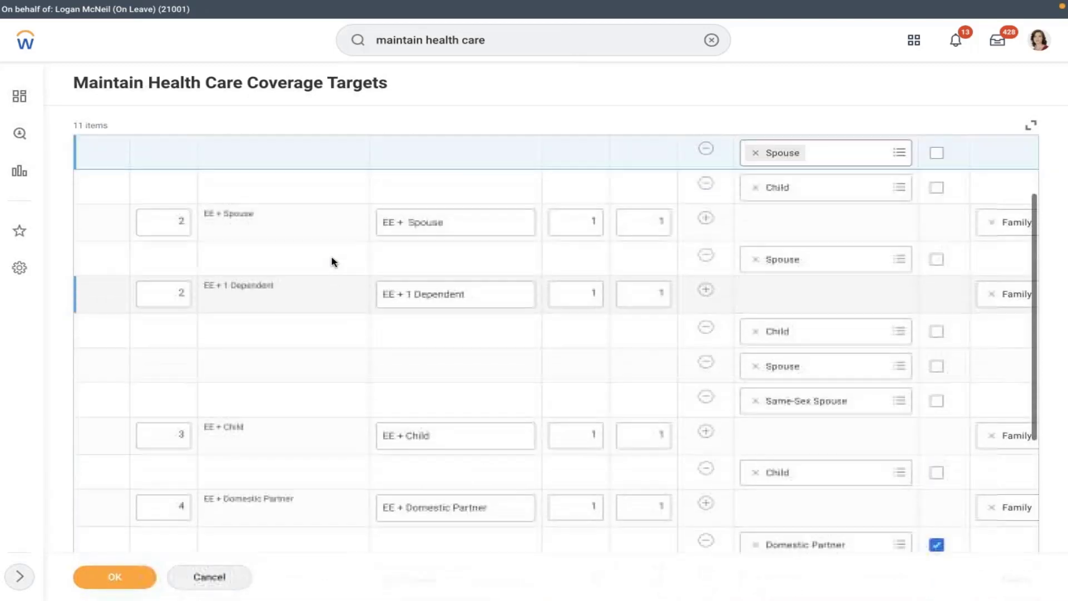
pyautogui.scroll(3, 332, 262)
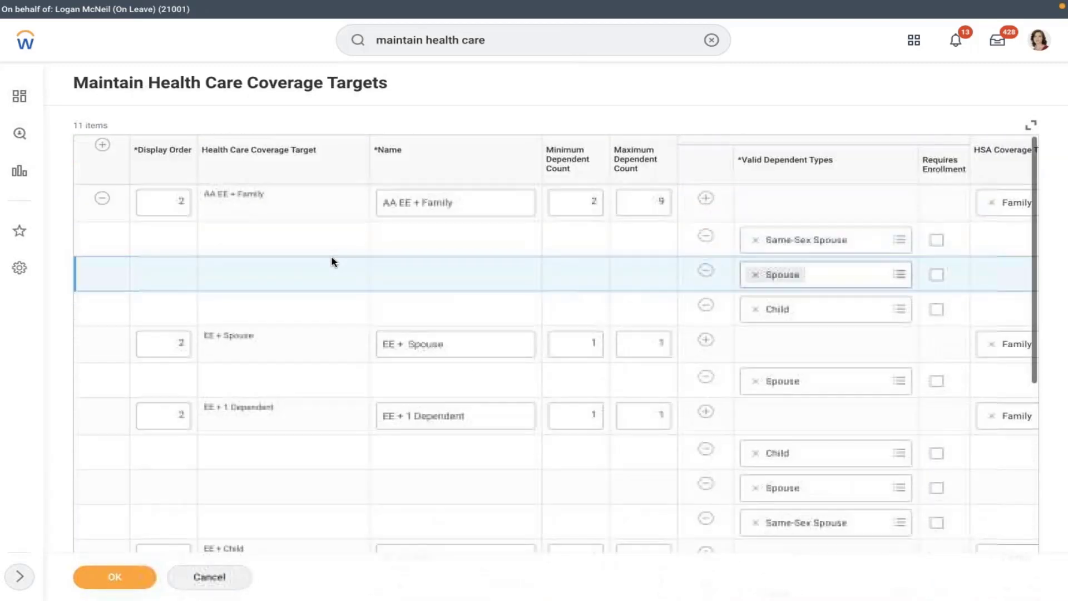
pyautogui.click(103, 145)
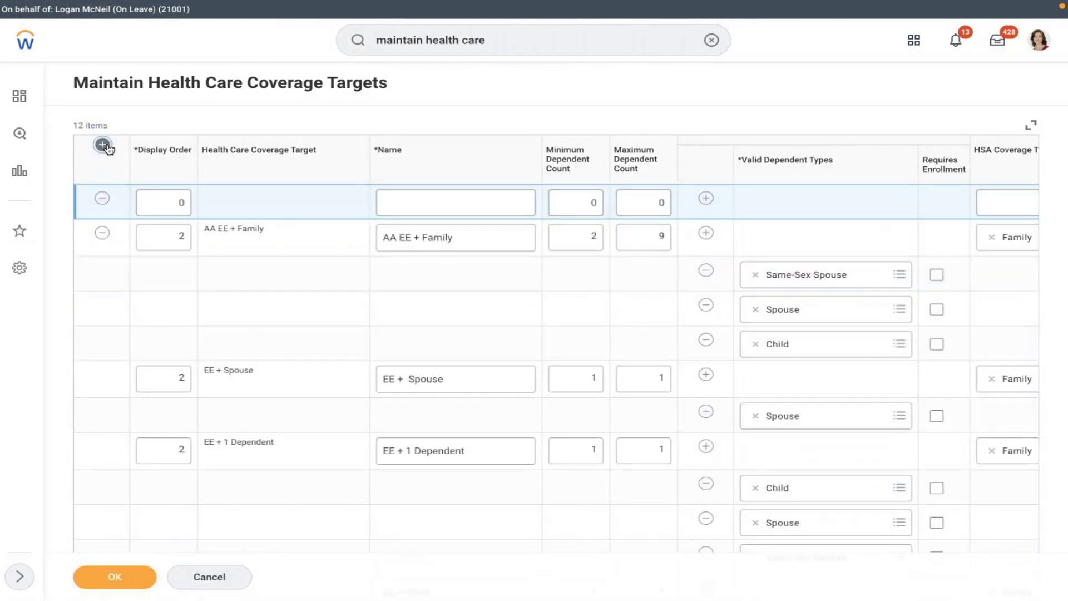
pyautogui.click(161, 201)
pyautogui.write('1')
pyautogui.click(448, 200)
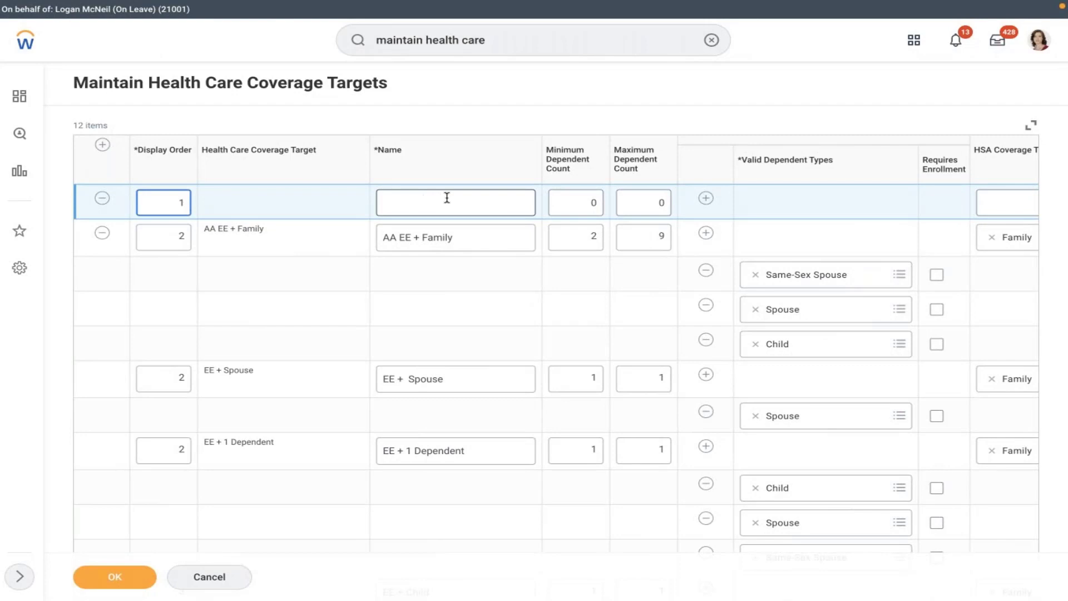
pyautogui.write('E')
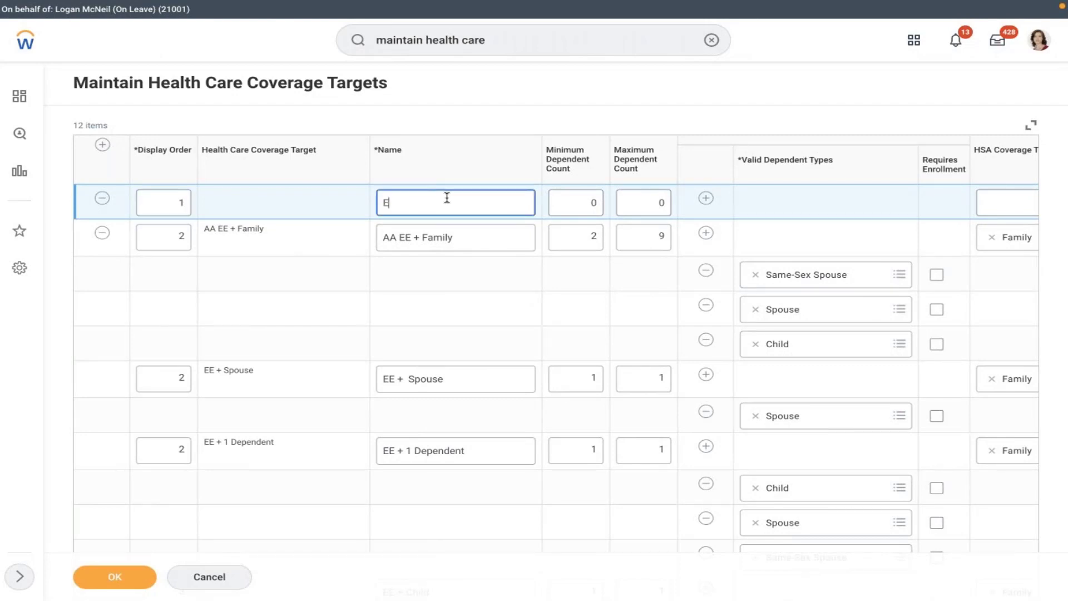
pyautogui.write('mployee')
# - Leave Employee's minimum and maximum dependents at 0, then add two more blank rows
pyautogui.click(576, 201)
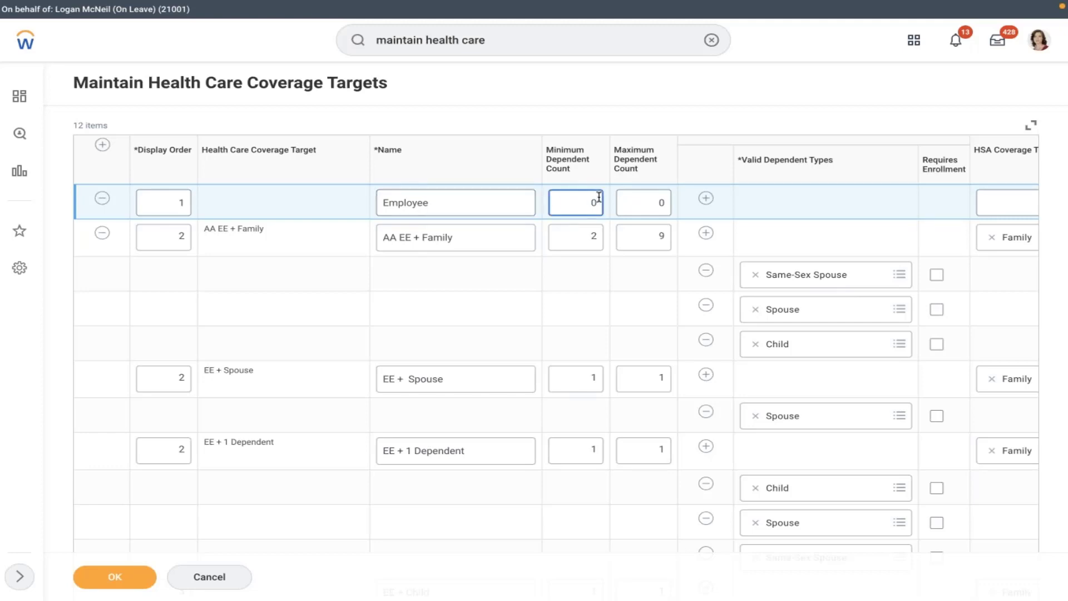
pyautogui.click(641, 203)
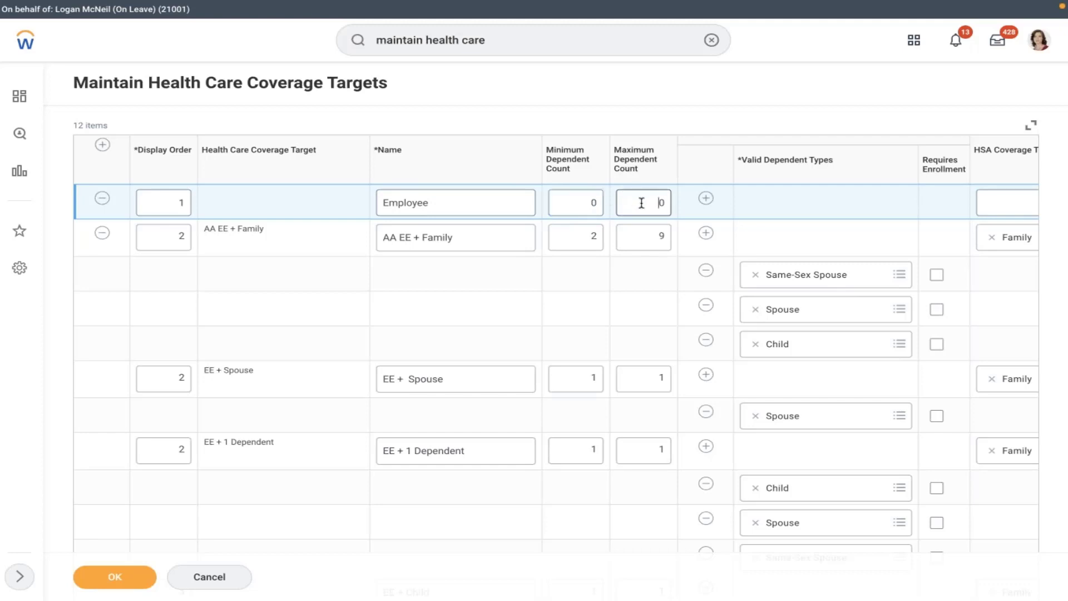
pyautogui.click(840, 264)
pyautogui.click(102, 145)
pyautogui.click(147, 200)
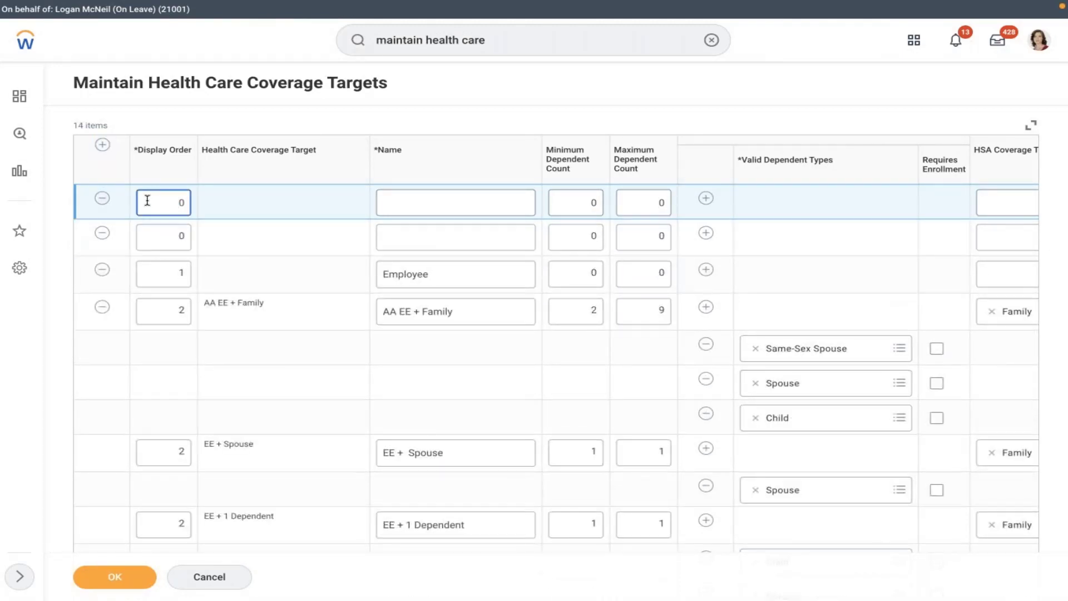
# - Remove one blank row and make the other 'Employee + Spouse', display order 2, dependents 1 to 1
pyautogui.click(102, 199)
pyautogui.click(170, 201)
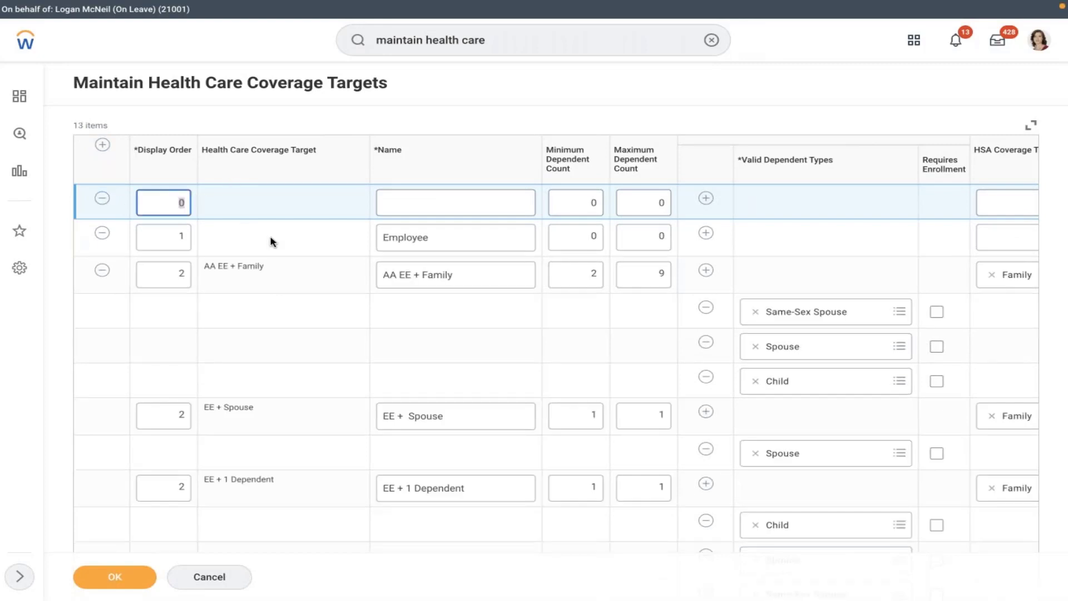
pyautogui.write('2')
pyautogui.click(432, 192)
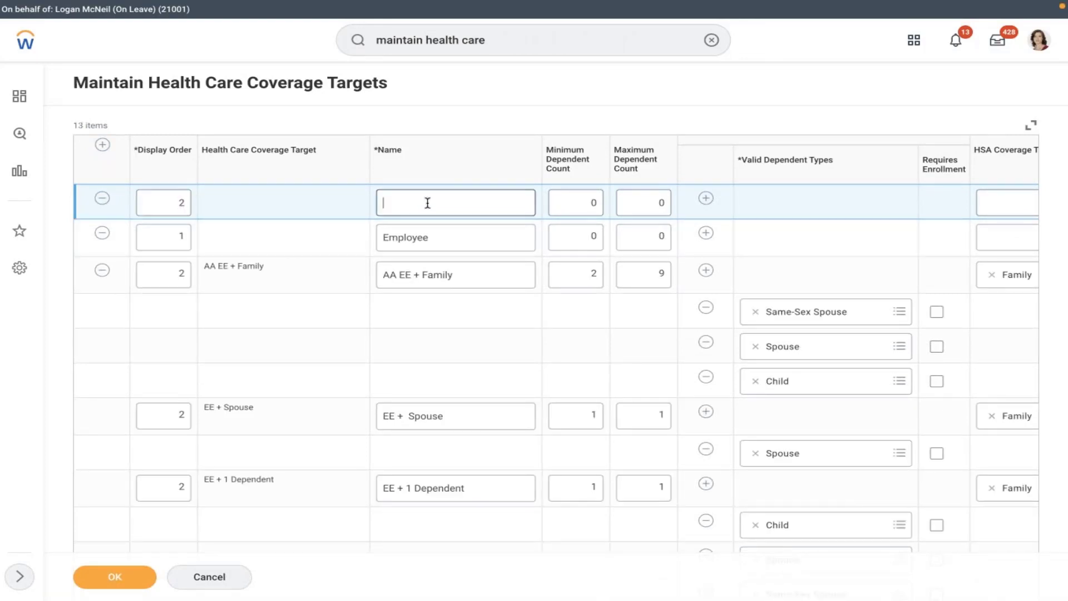
pyautogui.write('Employ')
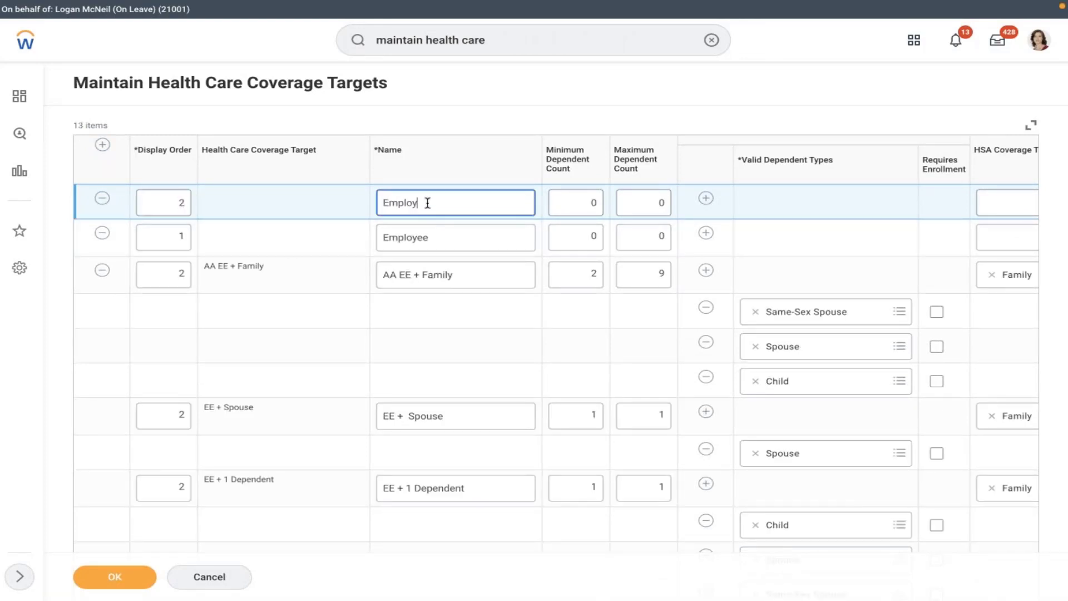
pyautogui.write('ee + Spouse')
pyautogui.click(575, 208)
pyautogui.press('BackSpace')
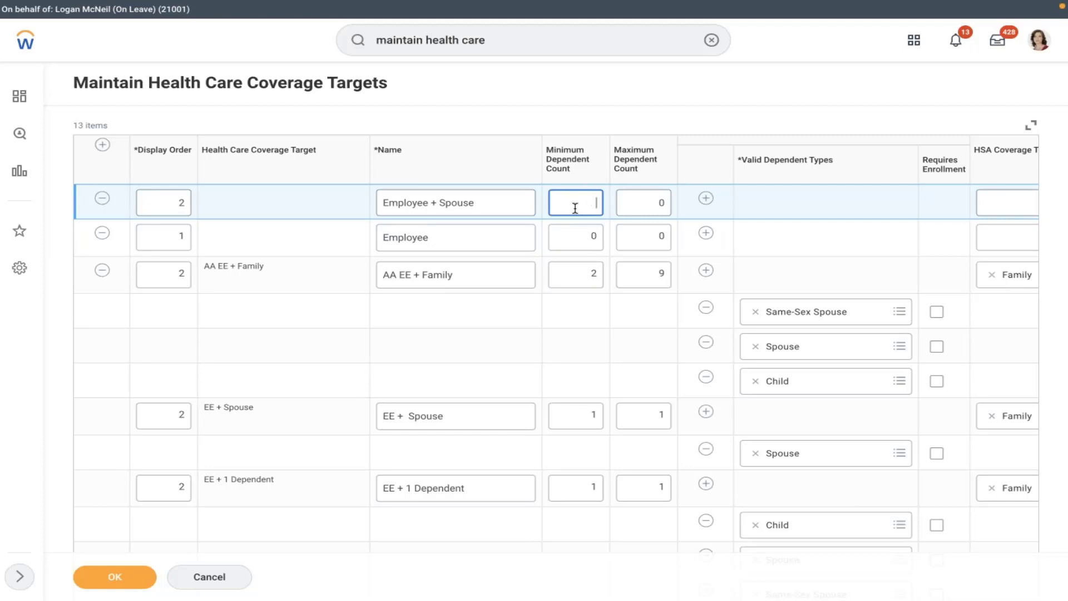
pyautogui.click(637, 205)
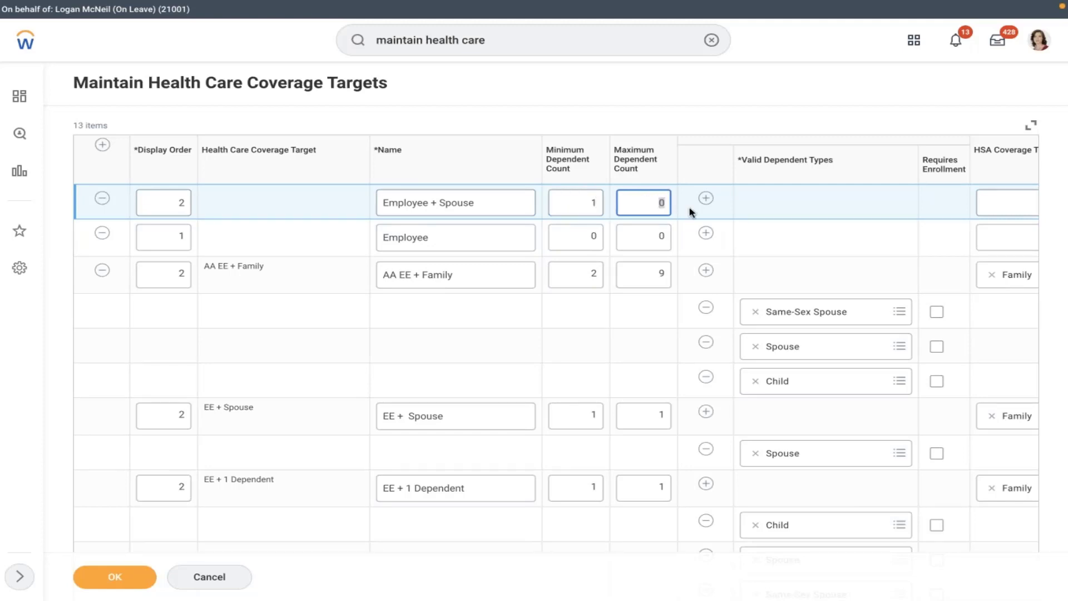
pyautogui.write('1')
pyautogui.click(233, 211)
# - Add 'Employee + Spouse + Children' with display order 3, correcting the 'Spuse' typo
pyautogui.click(101, 145)
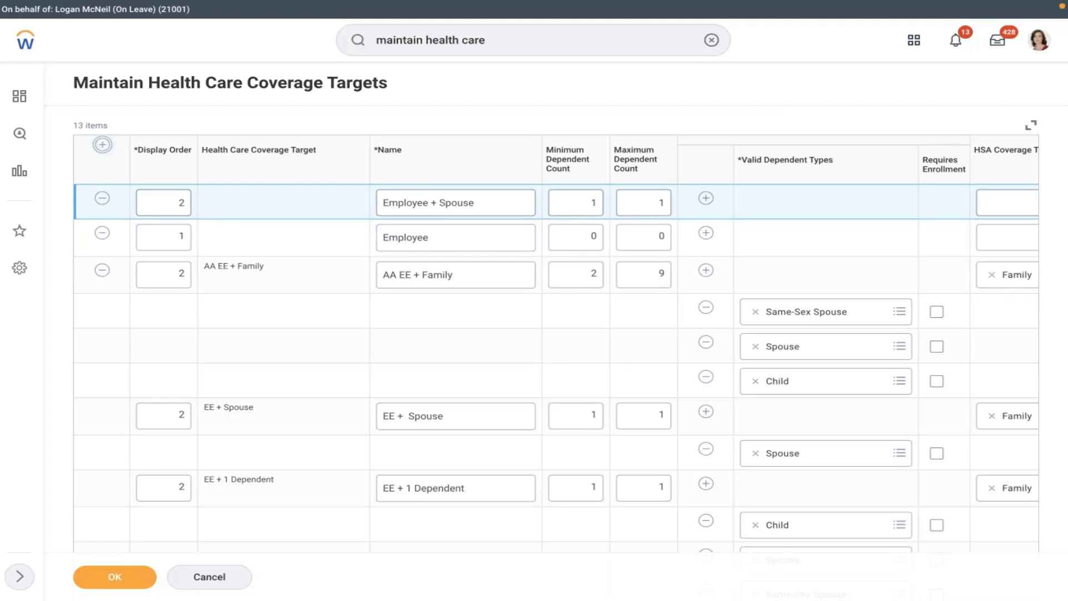
pyautogui.click(168, 207)
pyautogui.write('3')
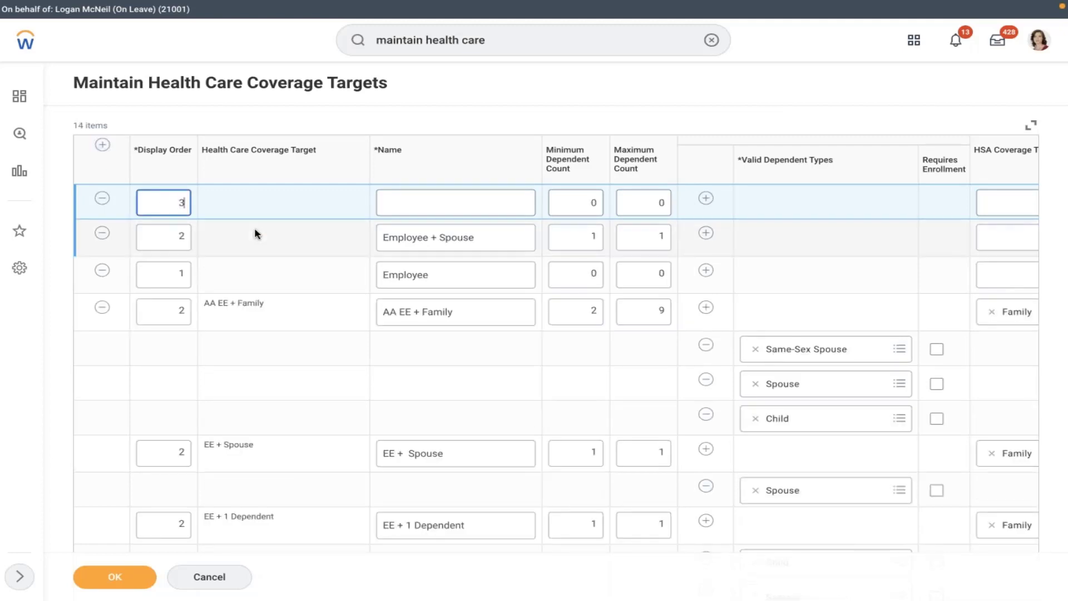
pyautogui.click(408, 190)
pyautogui.write('E')
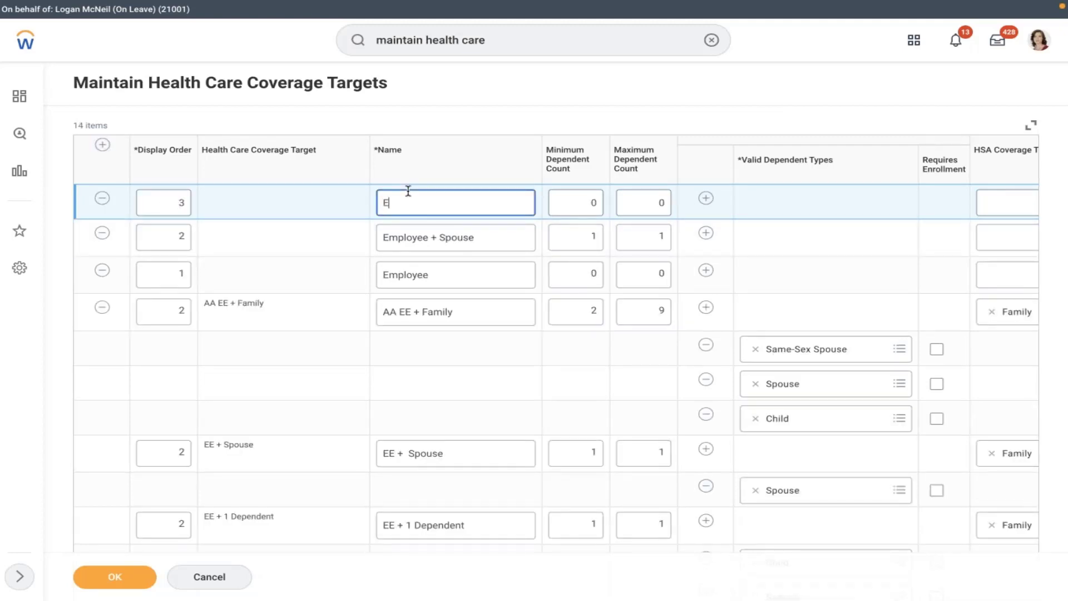
pyautogui.write('mployee + Spuse + Children')
pyautogui.rightClick(451, 202)
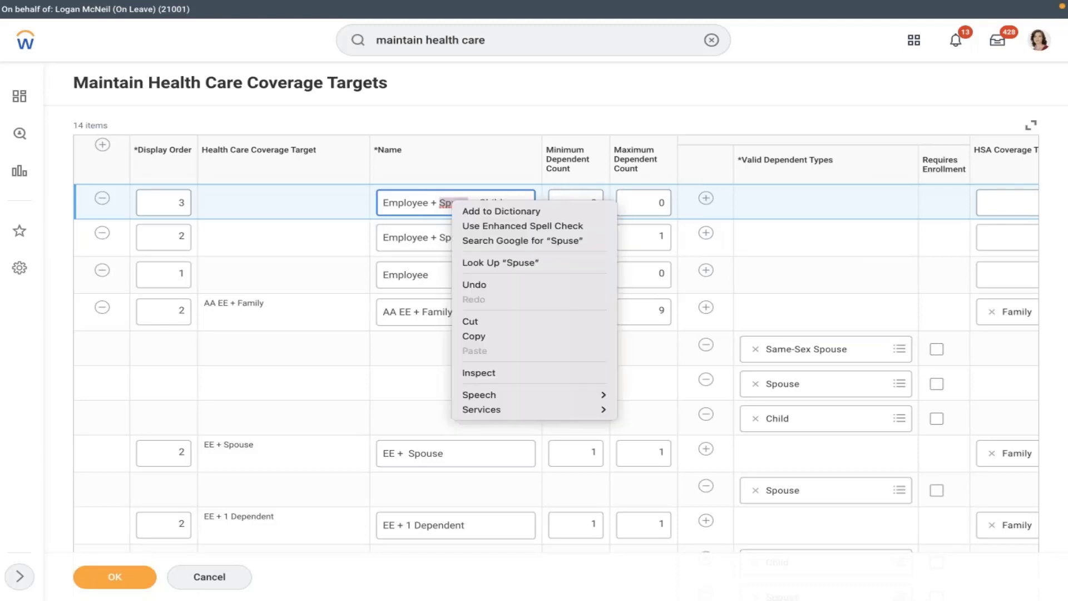
pyautogui.click(332, 259)
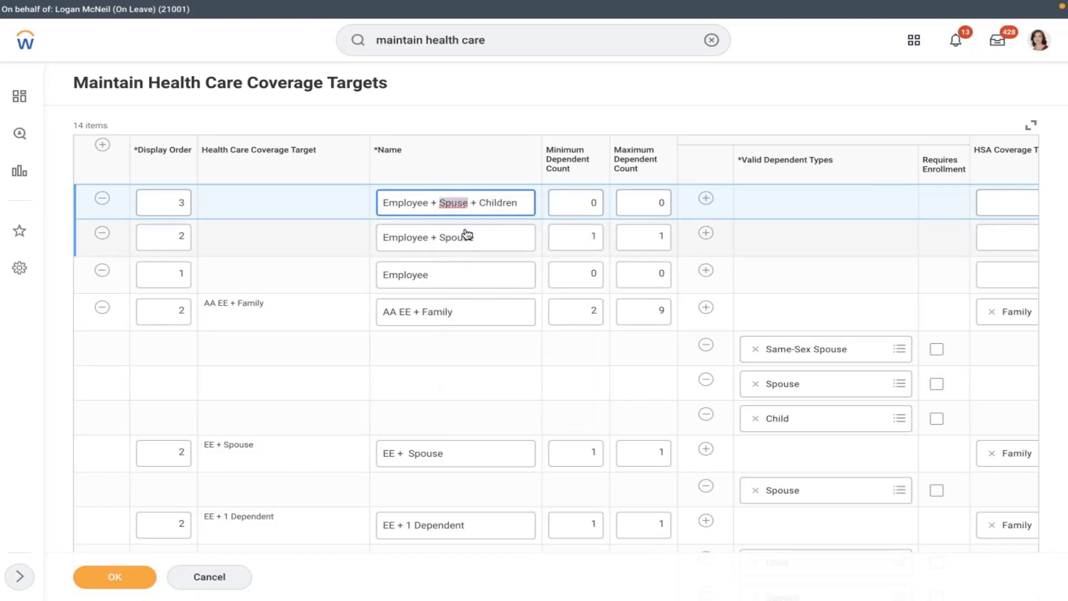
pyautogui.click(457, 202)
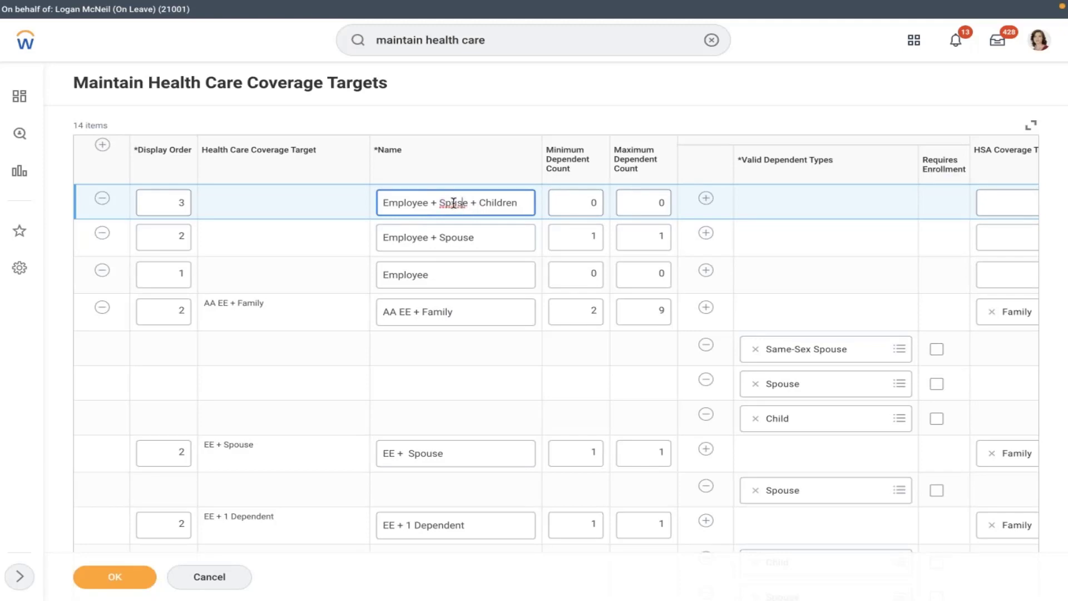
pyautogui.write('o')
# - Allow Spouse as the valid dependent type for Employee + Spouse
pyautogui.click(705, 232)
pyautogui.click(623, 235)
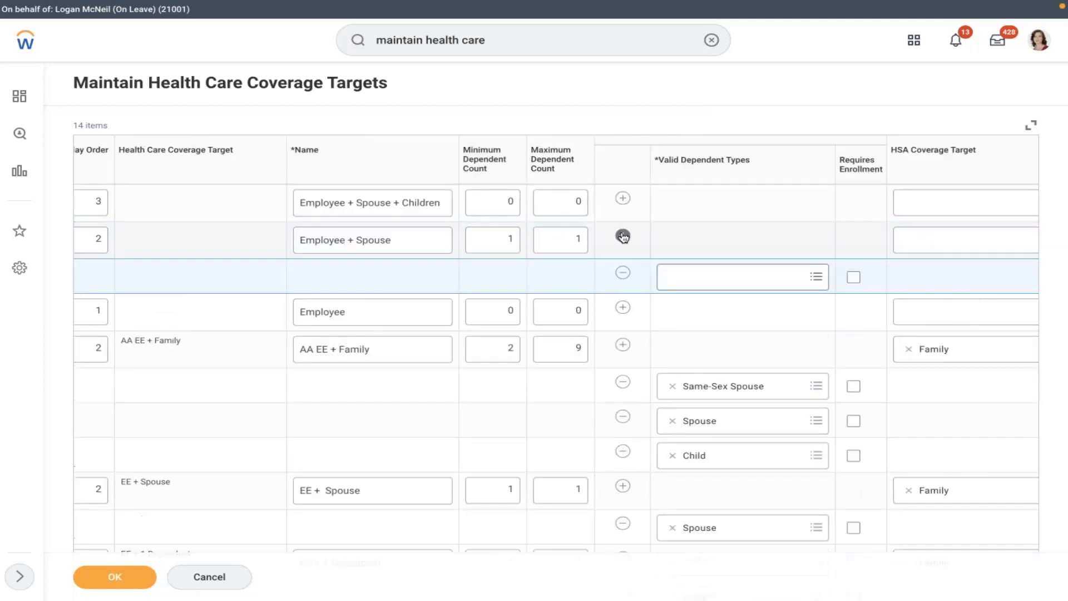
pyautogui.click(679, 276)
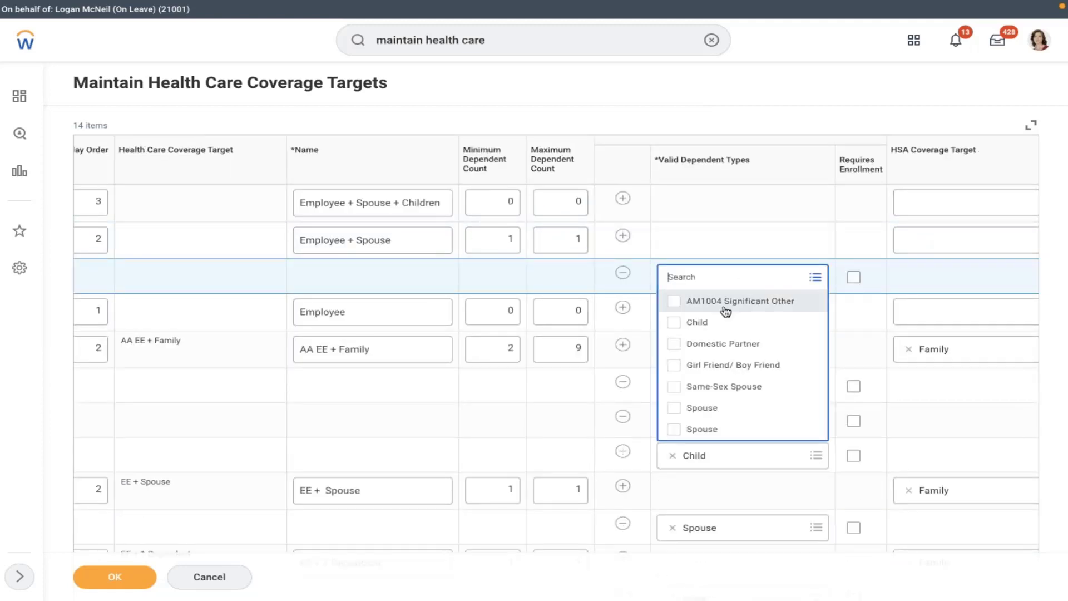
pyautogui.click(693, 407)
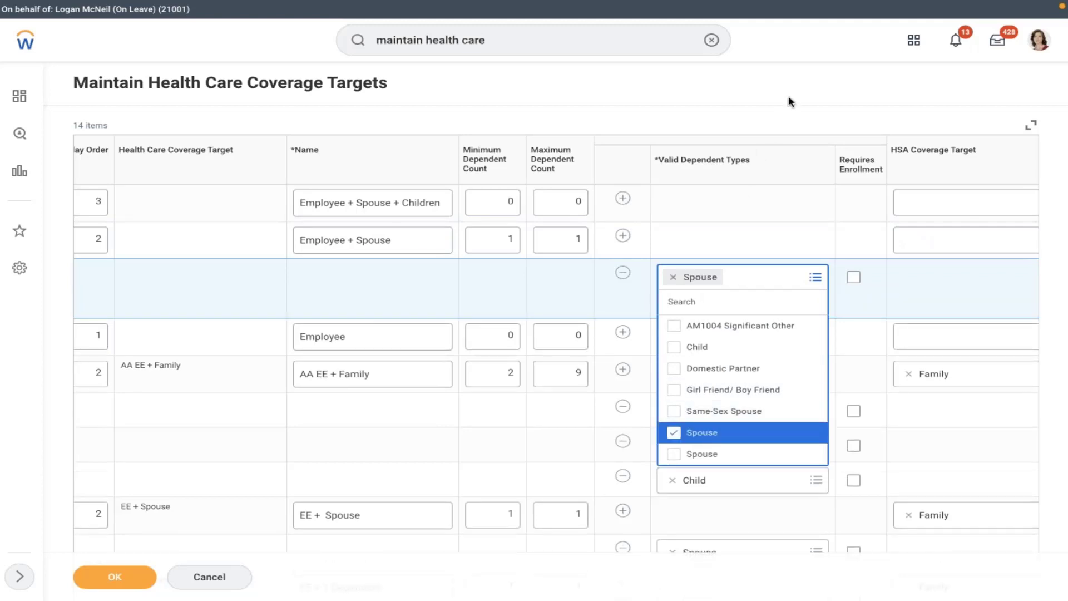
pyautogui.click(784, 82)
# - Allow Spouse and Child as valid dependent types for Employee + Spouse + Children
pyautogui.click(625, 198)
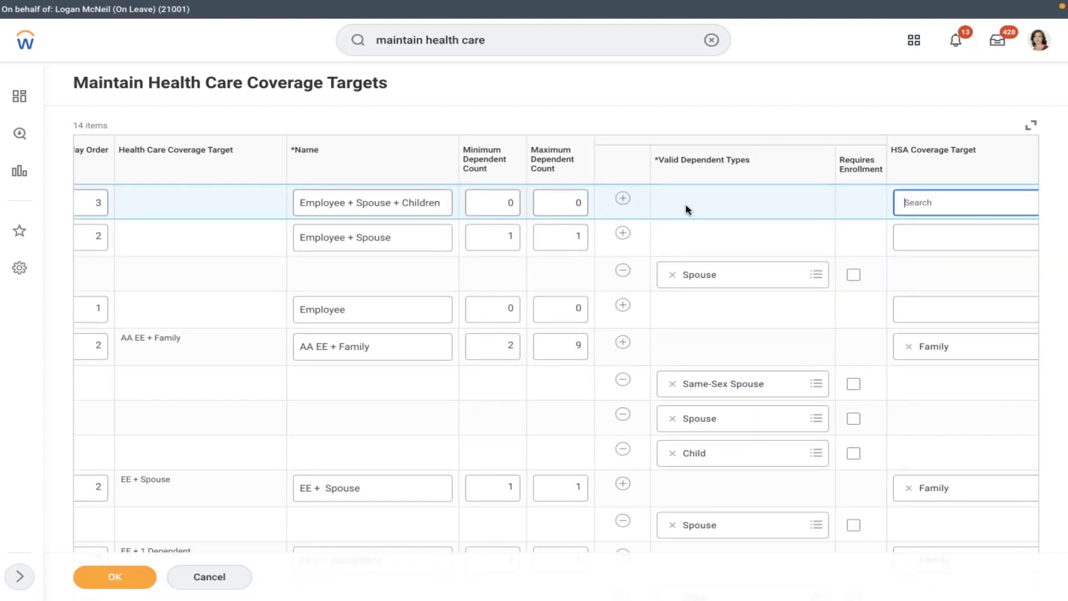
pyautogui.click(711, 238)
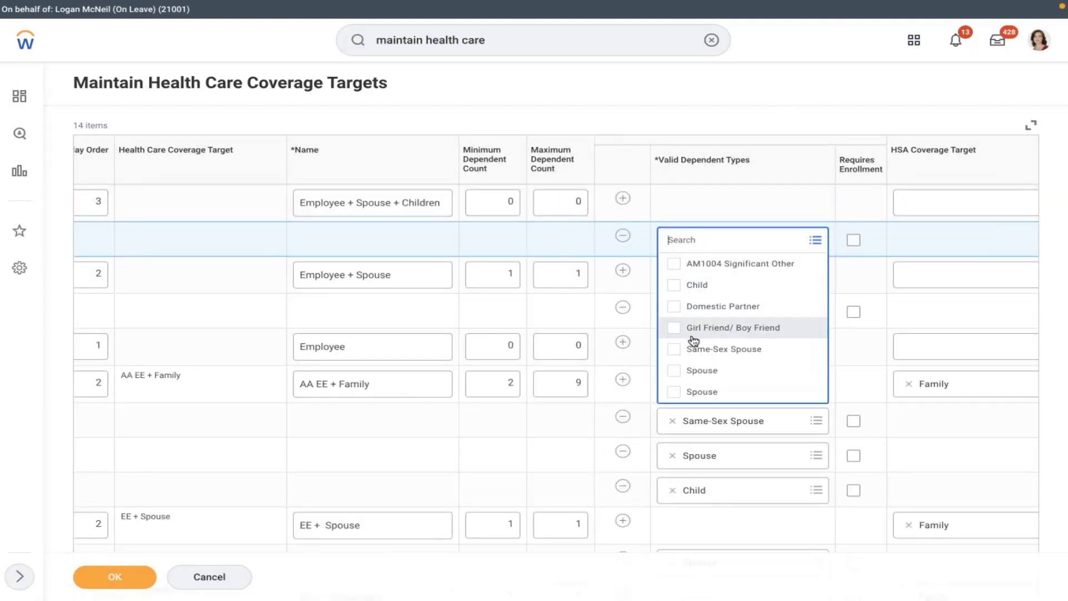
pyautogui.click(690, 371)
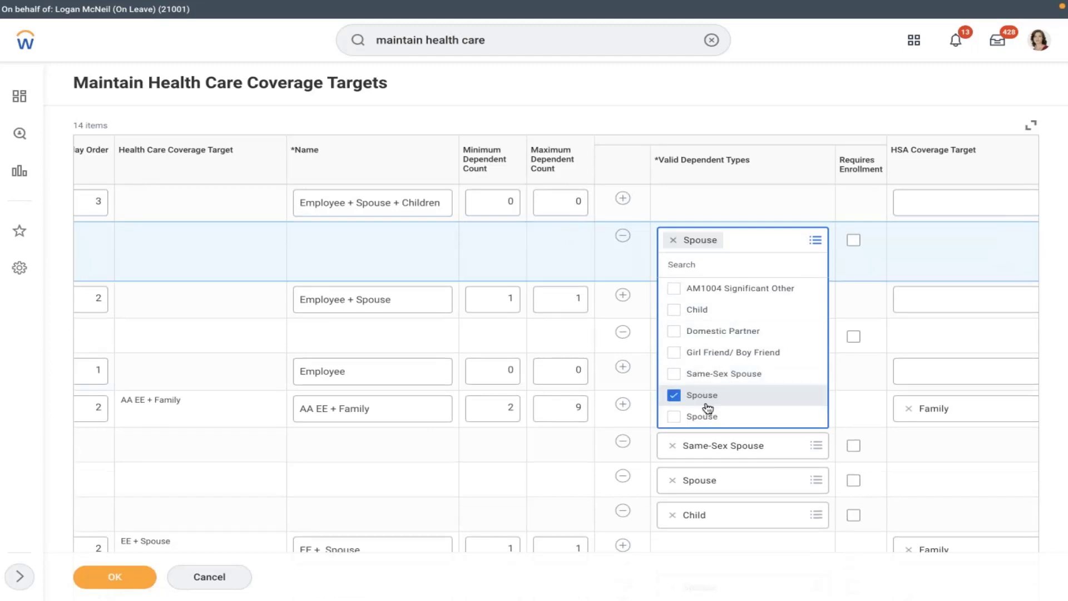
pyautogui.click(685, 310)
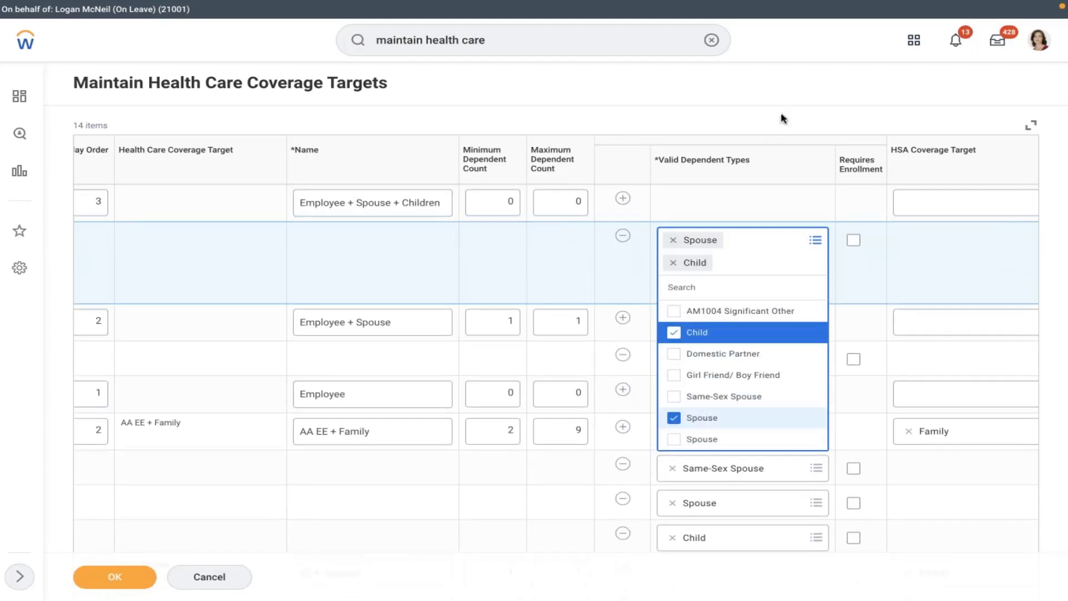
pyautogui.click(782, 99)
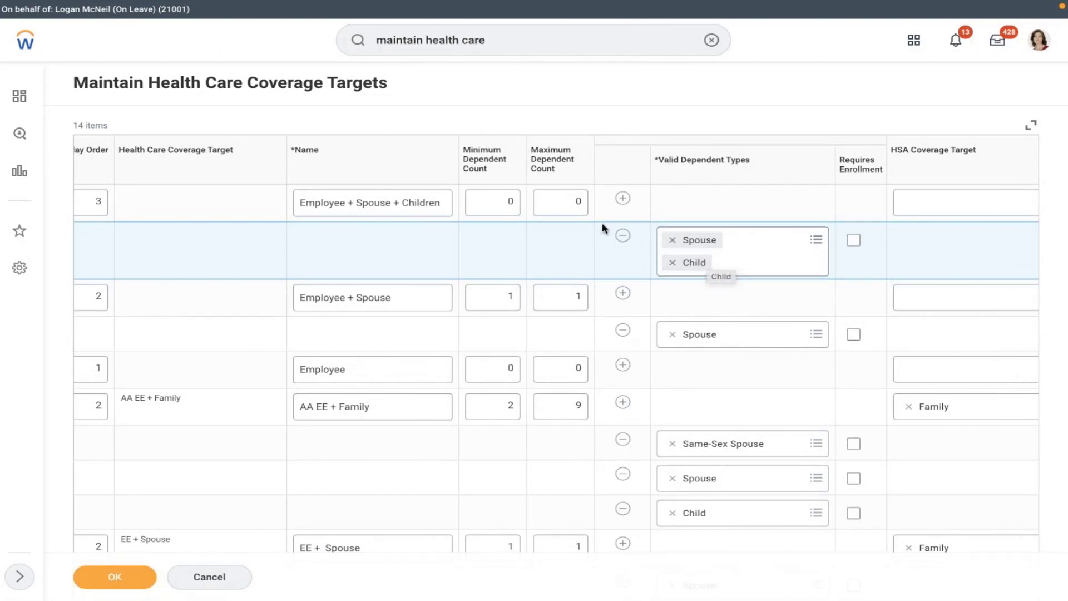
pyautogui.click(579, 204)
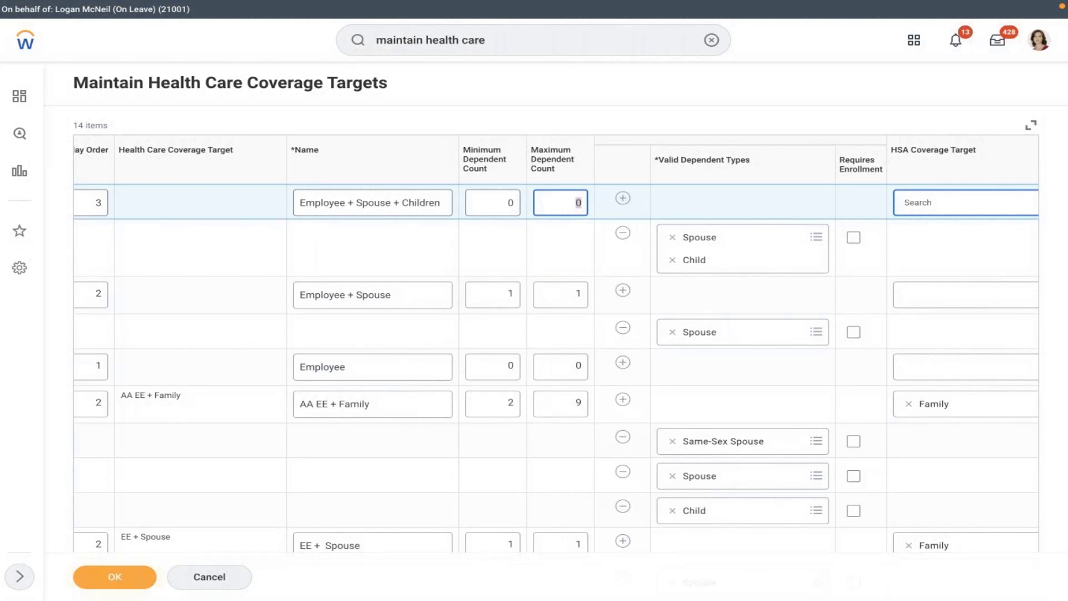
# - Set Employee + Spouse + Children's dependents to minimum 1 and maximum 3, replacing 99
pyautogui.write('99')
pyautogui.click(498, 203)
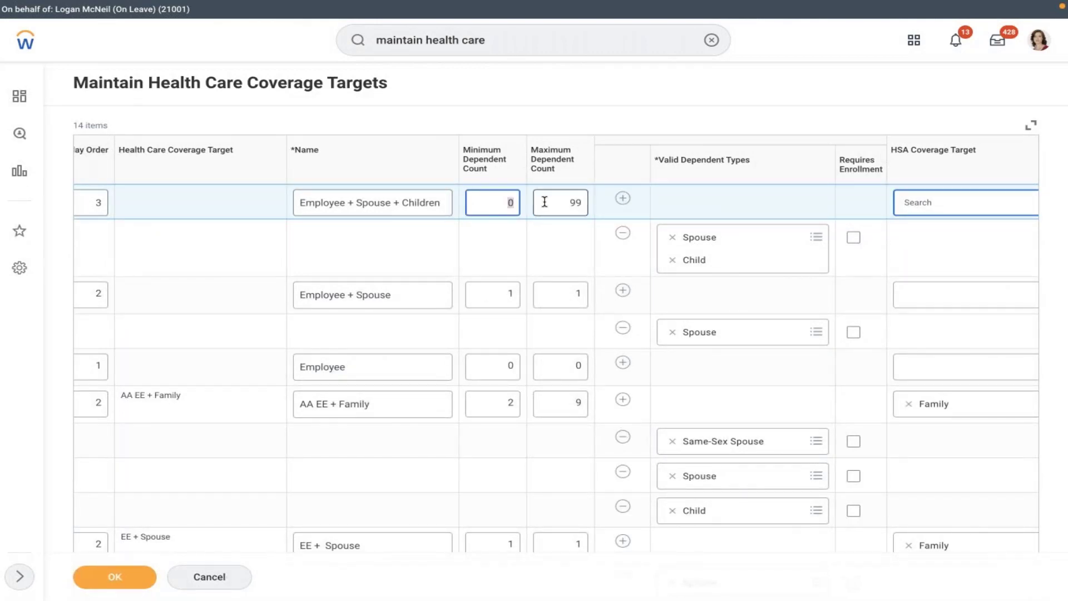
pyautogui.write('1')
pyautogui.click(570, 202)
pyautogui.hotkey('ctrl', 'a')
pyautogui.press('BackSpace')
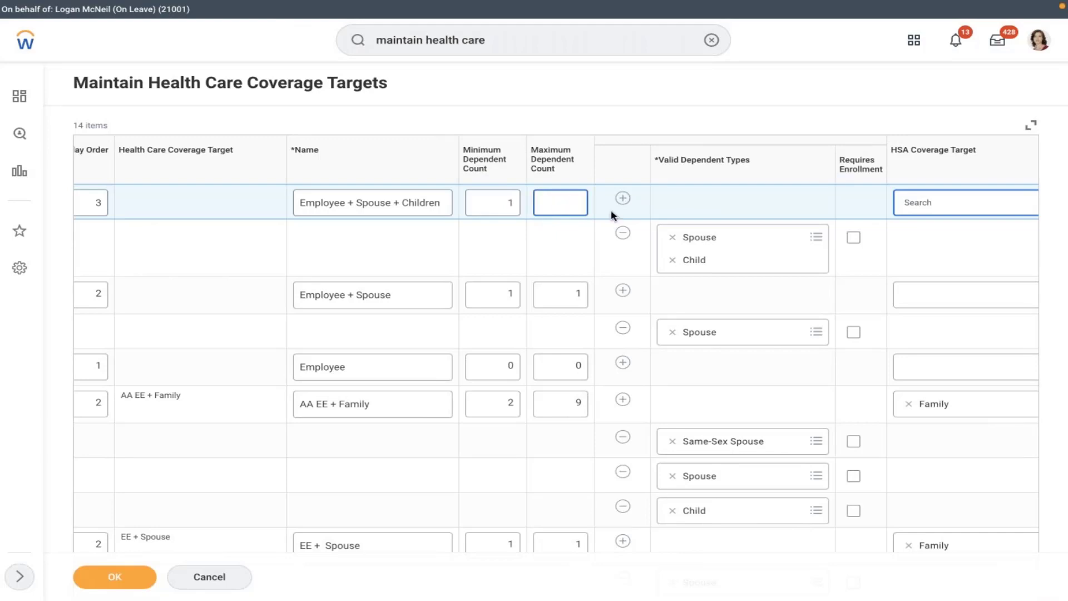
pyautogui.write('3')
pyautogui.click(714, 116)
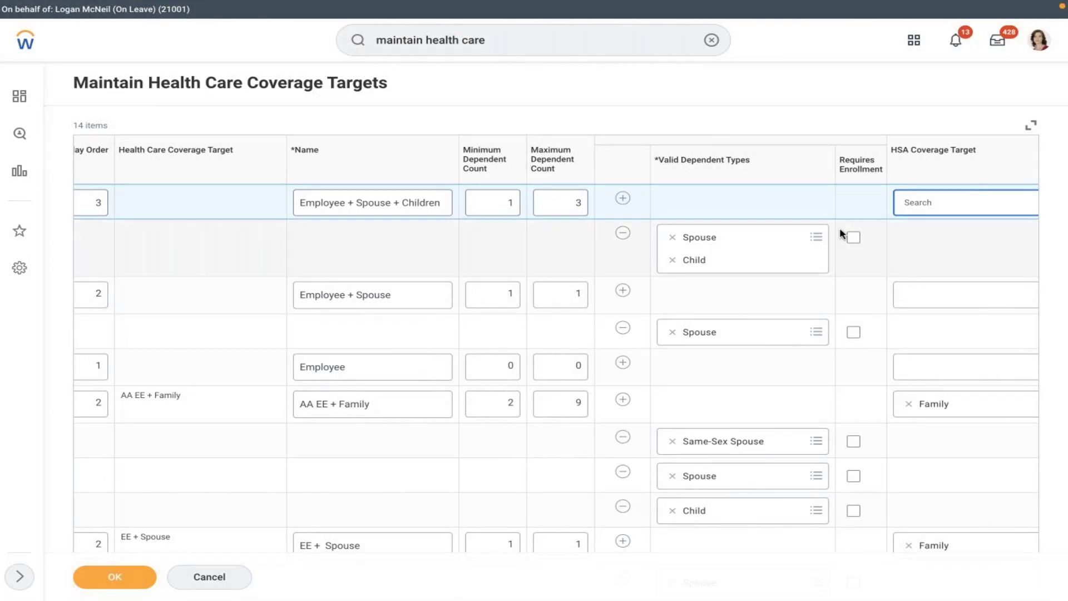
# - Leave Requires Enrollment off for Spouse and Child, check the row's HSA settings, and save with OK
pyautogui.click(854, 240)
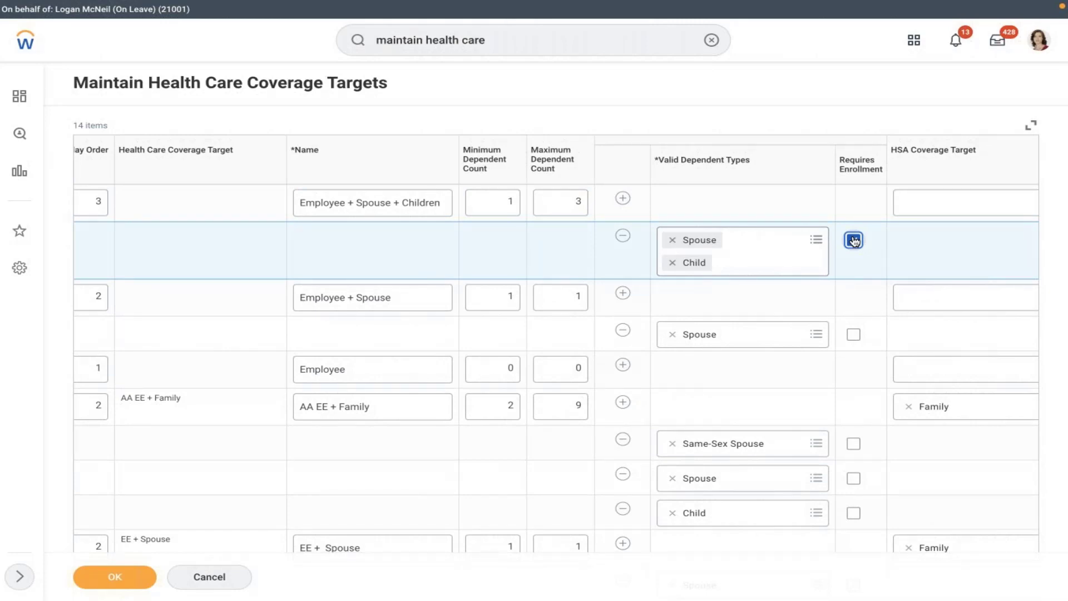
pyautogui.click(854, 241)
pyautogui.click(761, 202)
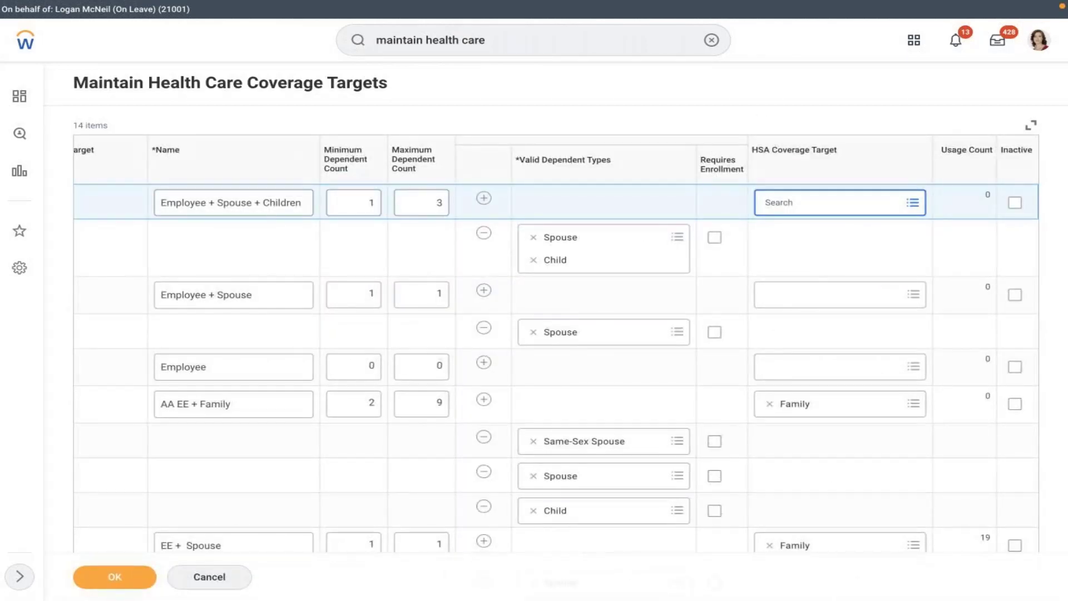
pyautogui.click(807, 266)
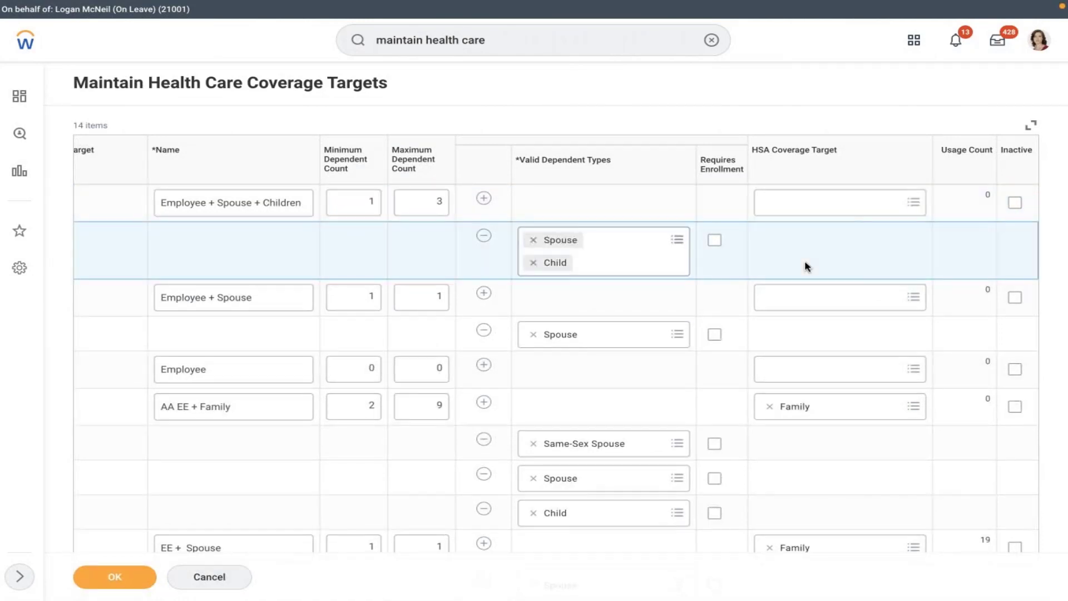
pyautogui.click(662, 201)
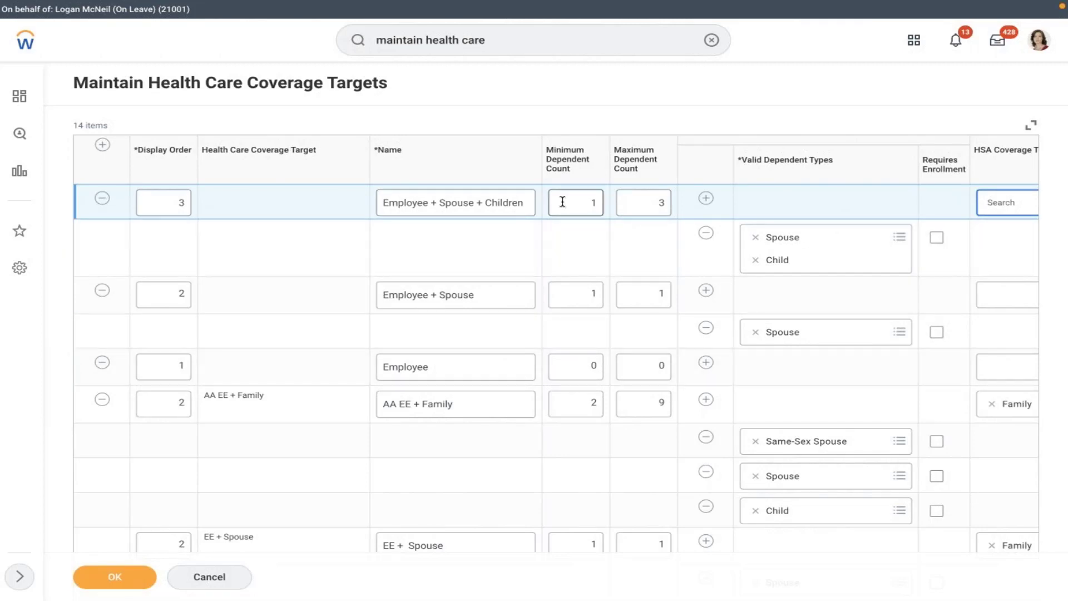
pyautogui.click(114, 582)
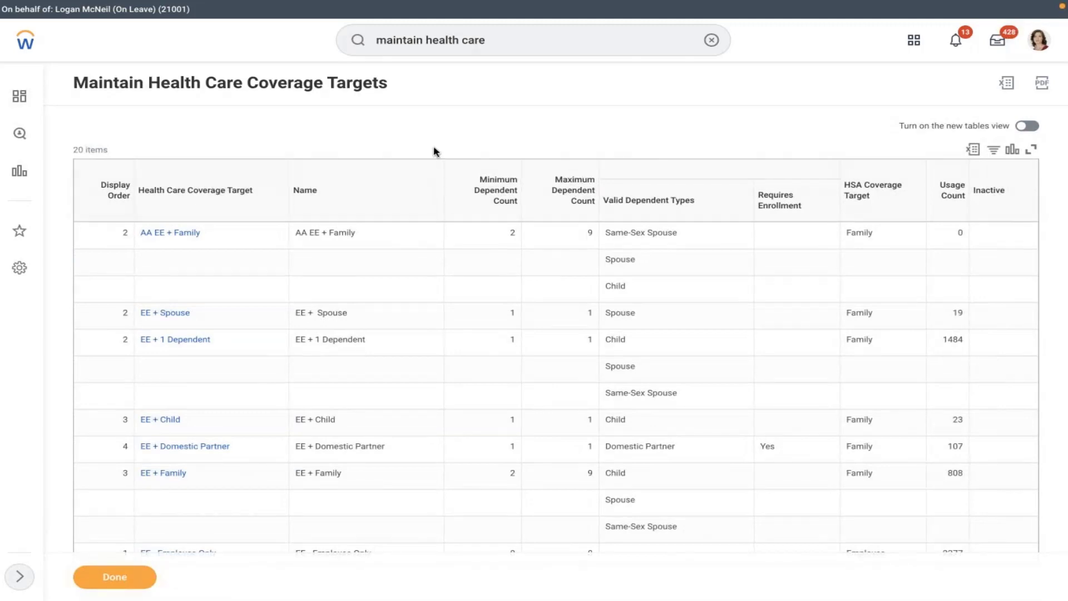
# - Switch to the AMD Health Care Plan notes in Word with Ctrl+Left
pyautogui.hotkey('ctrl', 'Left')
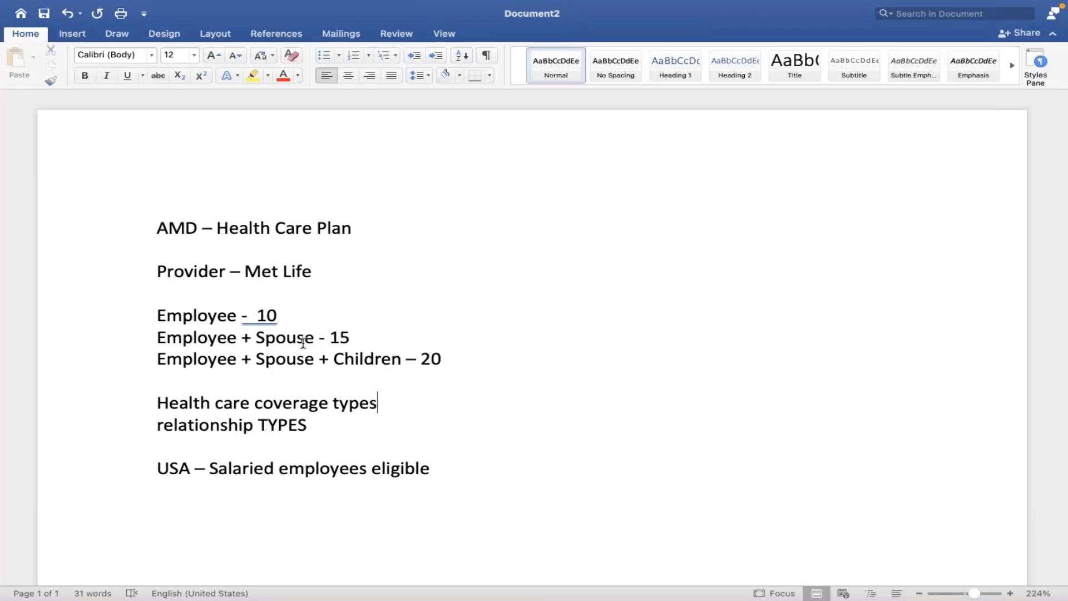
# - Review the Employee - 10 and Employee + Spouse tier lines in the Word notes
pyautogui.click(381, 319)
pyautogui.click(139, 313)
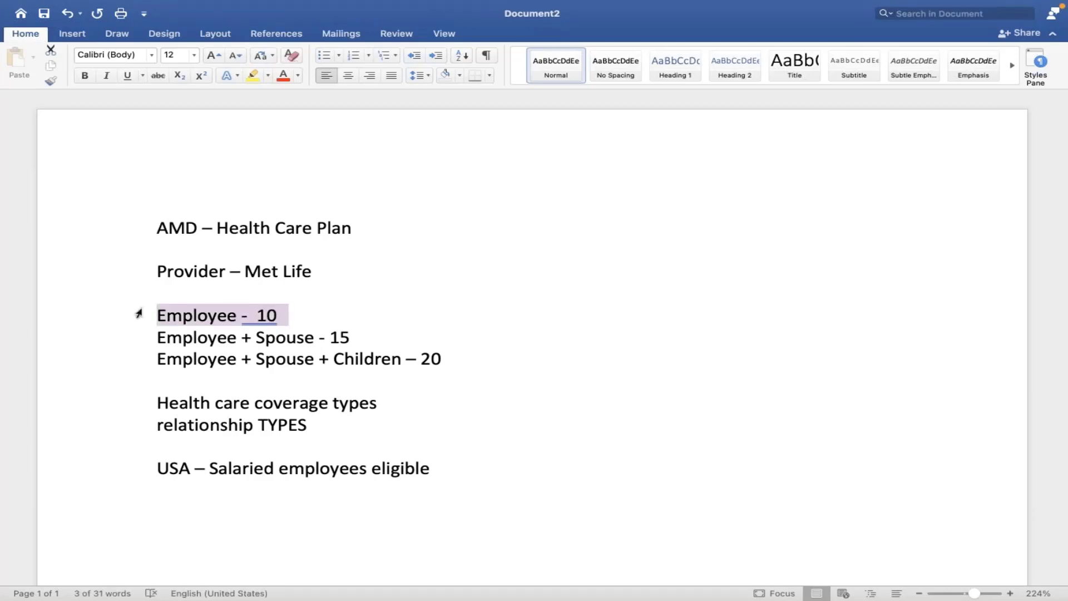
pyautogui.click(191, 315)
pyautogui.click(286, 359)
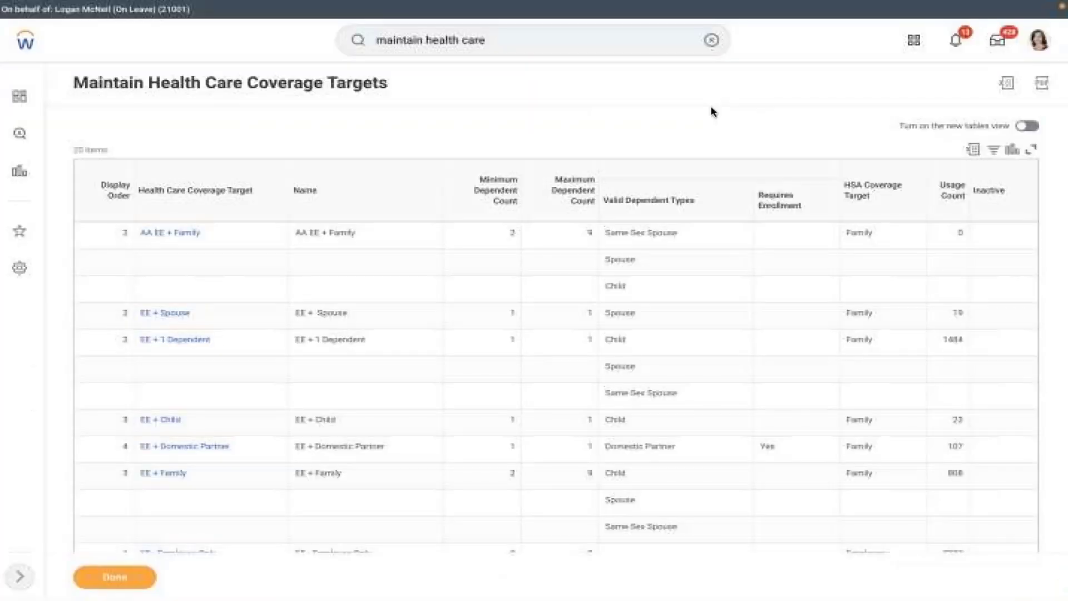
# - Search 'create ben eli' and start a Dependent Benefit Eligibility Rule in Create Benefit Eligibility Rule
pyautogui.click(710, 40)
pyautogui.write('cre')
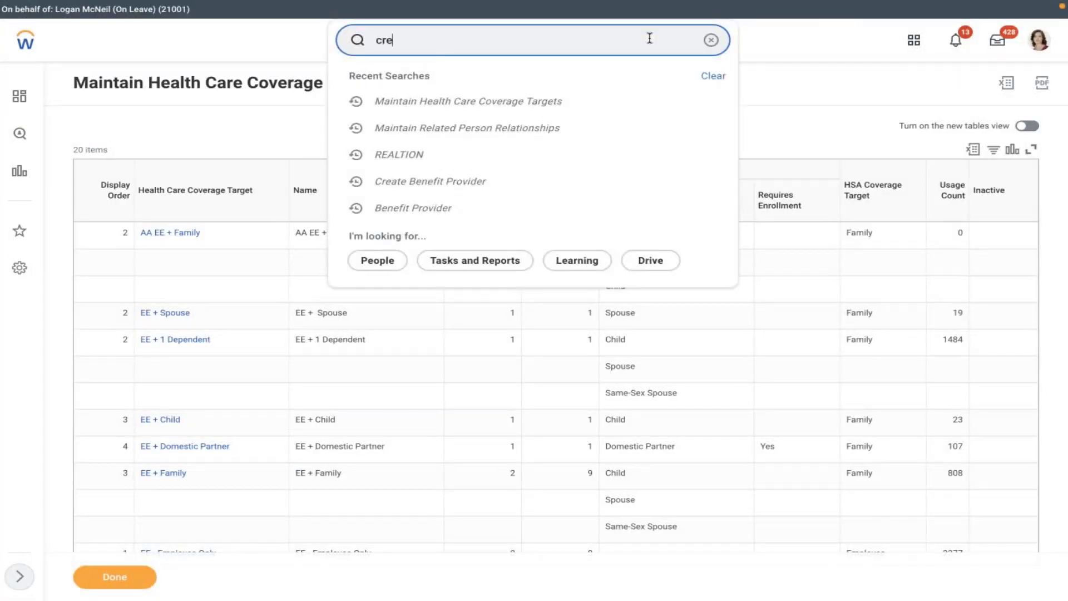
pyautogui.write('ate ben eli')
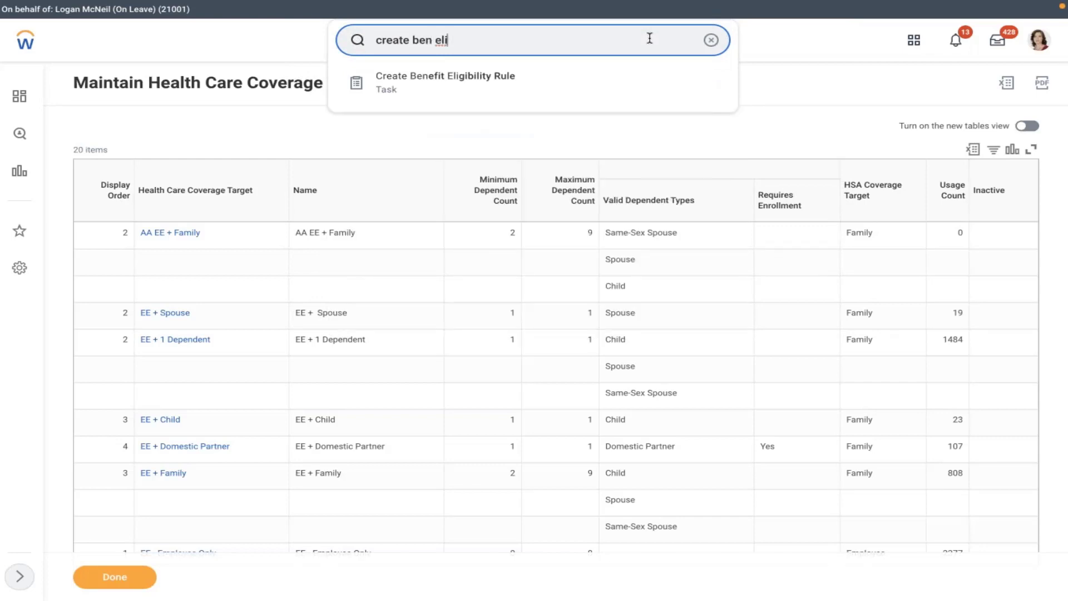
pyautogui.click(568, 82)
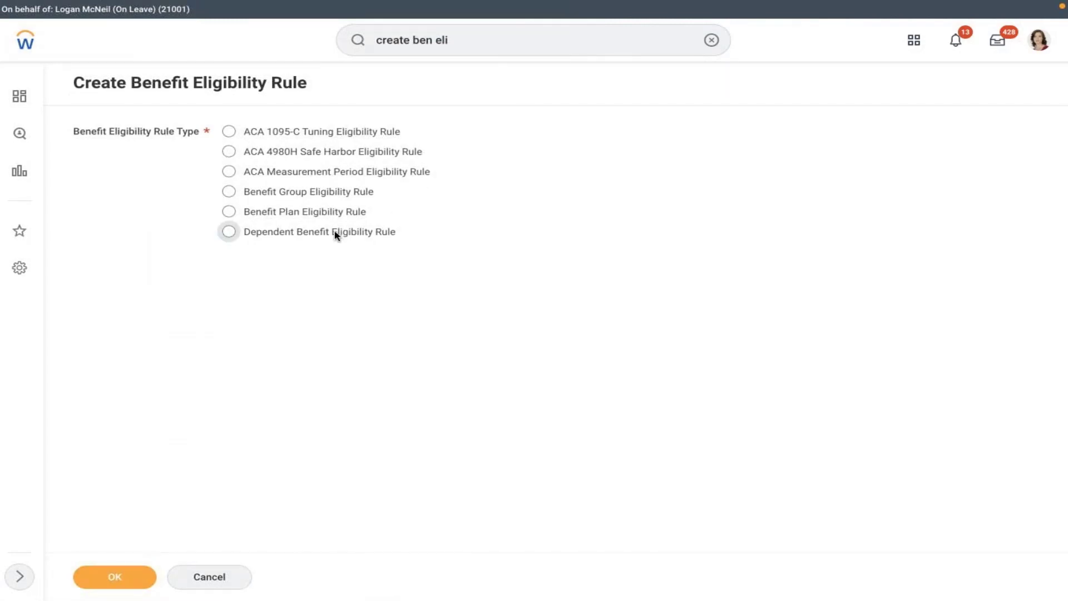
pyautogui.click(336, 235)
pyautogui.click(113, 577)
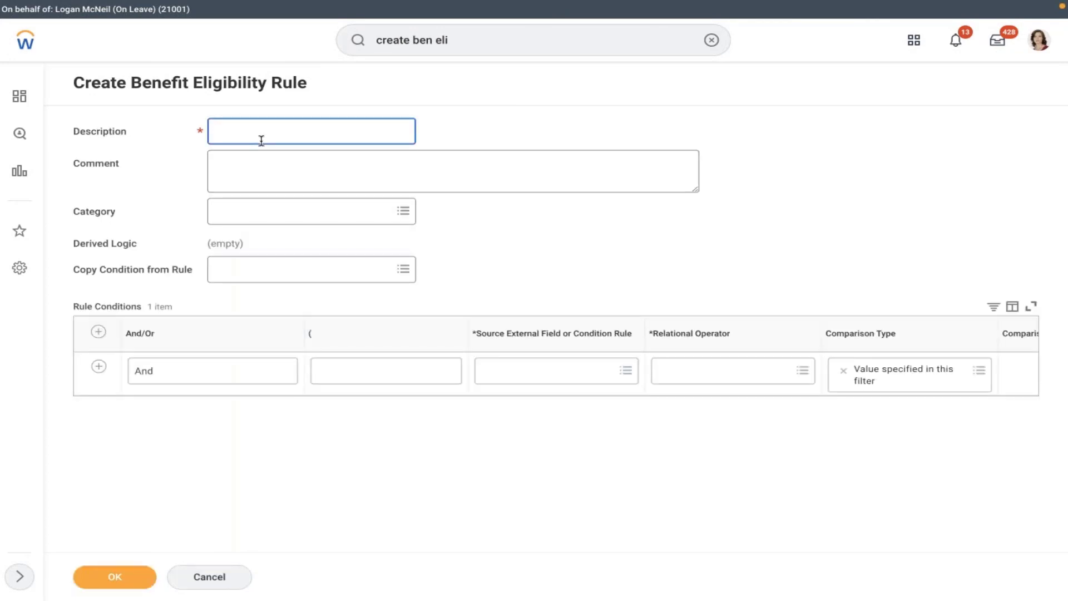
# - Enter the description 'AMD - Dependent - Spouse + Children', fixing the mistyped ending
pyautogui.write('AMD - Dependent - Spouse + CAH')
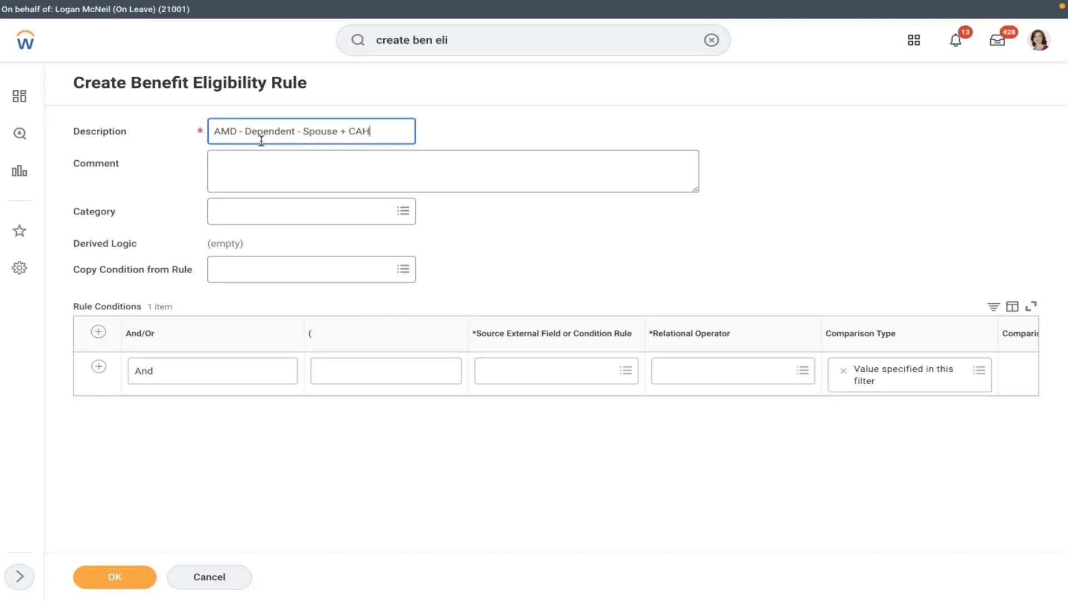
pyautogui.press('BackSpace')
pyautogui.press('BackSpace')
pyautogui.write('Children')
pyautogui.click(601, 252)
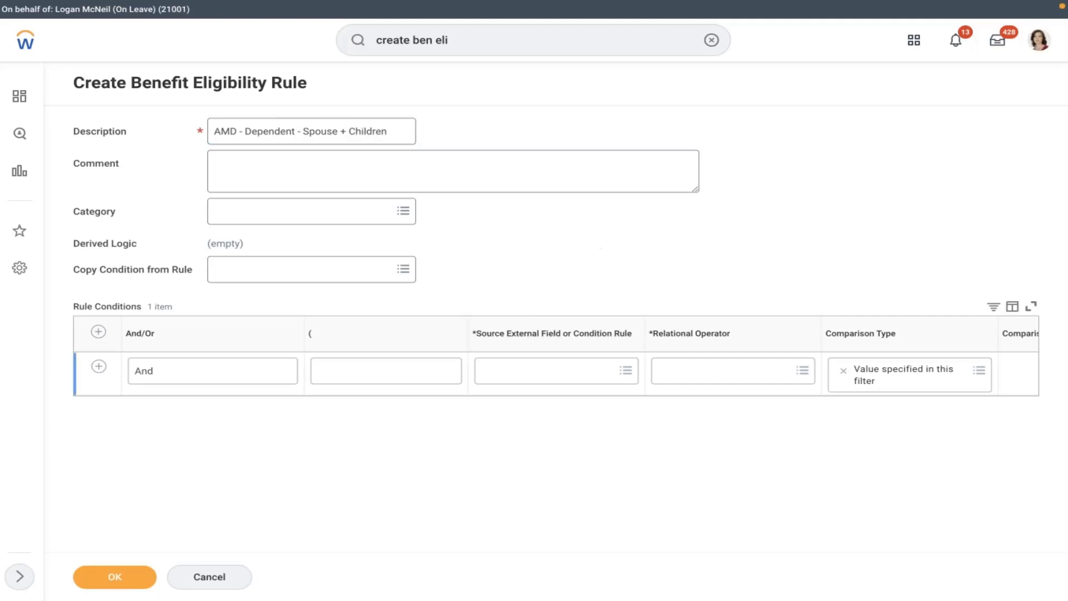
# - Set the condition's source to Relationship with operator 'in the selection list'
pyautogui.click(539, 371)
pyautogui.write('realtion')
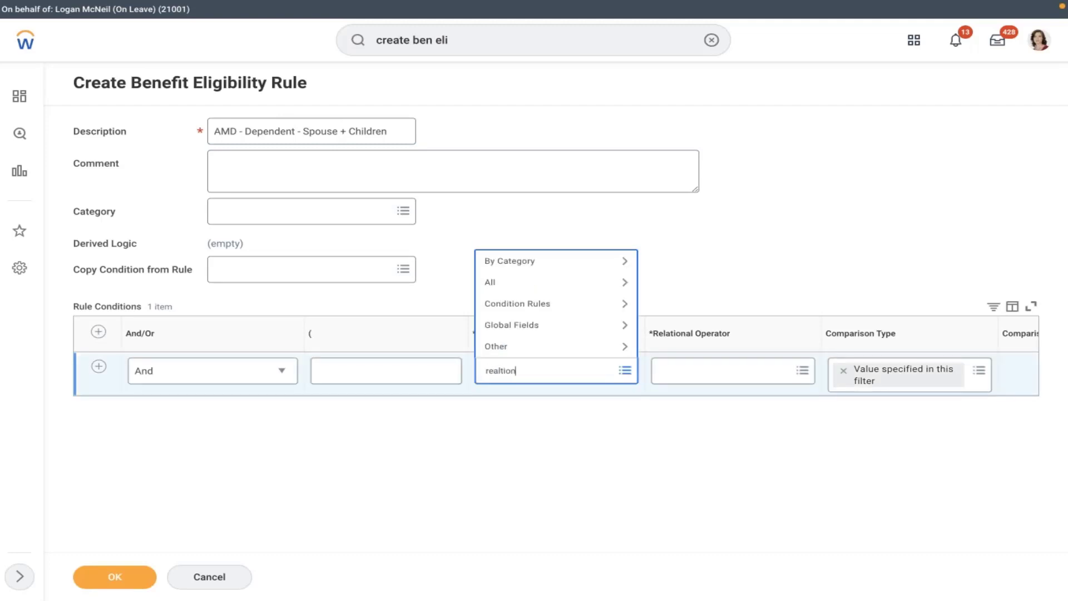
pyautogui.press('Return')
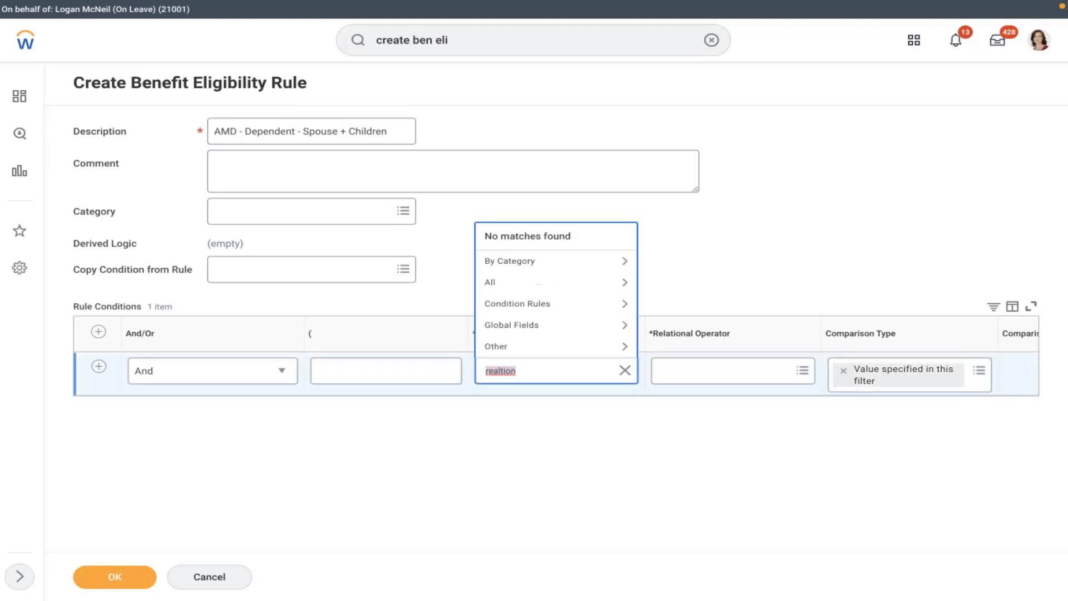
pyautogui.press('BackSpace')
pyautogui.write('relation')
pyautogui.press('Return')
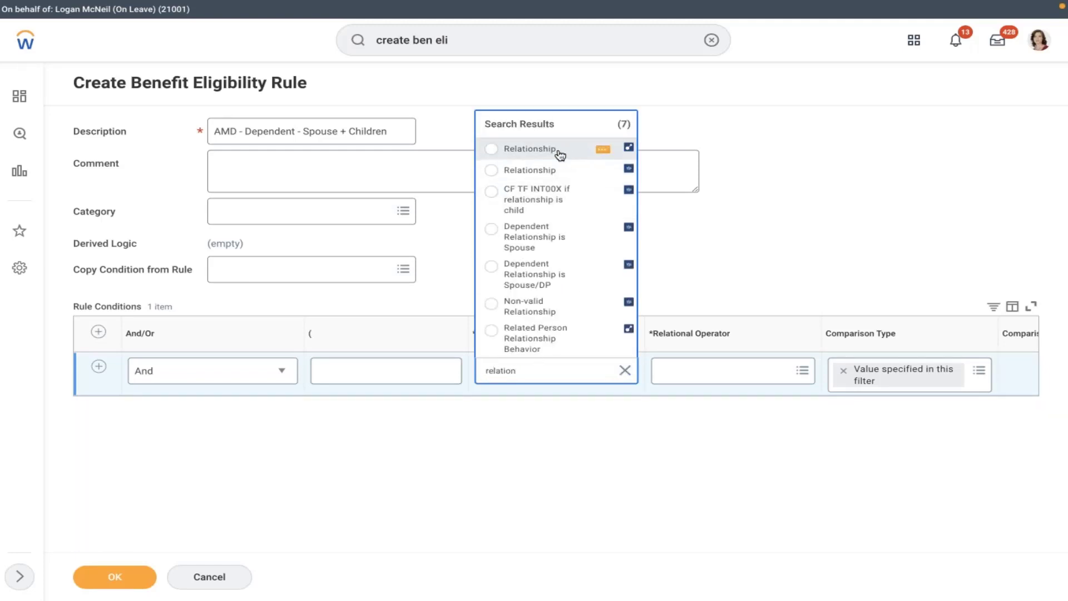
pyautogui.click(560, 155)
pyautogui.click(694, 377)
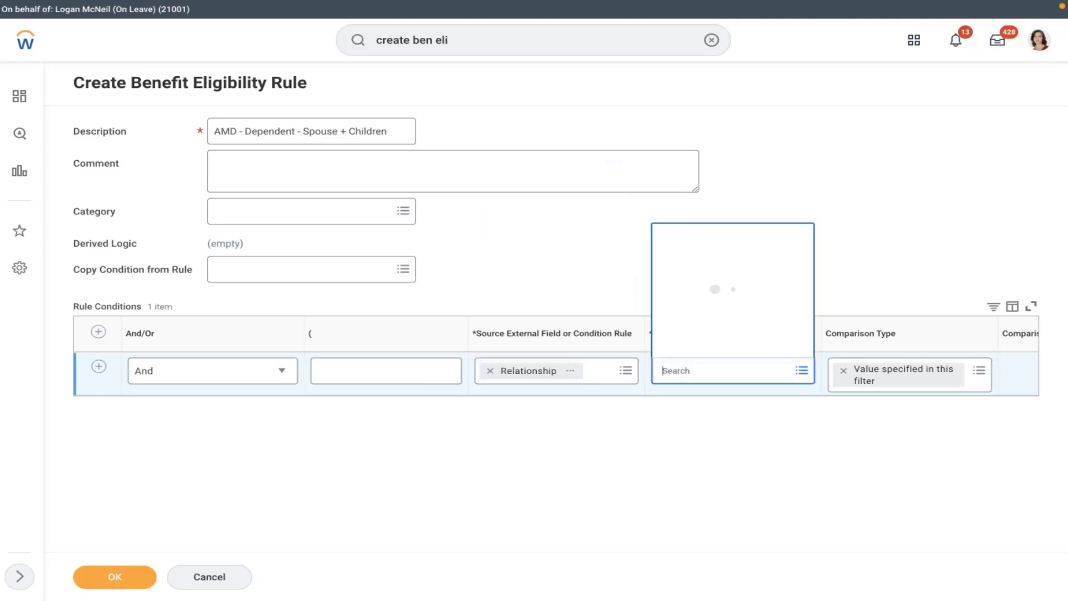
pyautogui.click(737, 330)
pyautogui.click(713, 288)
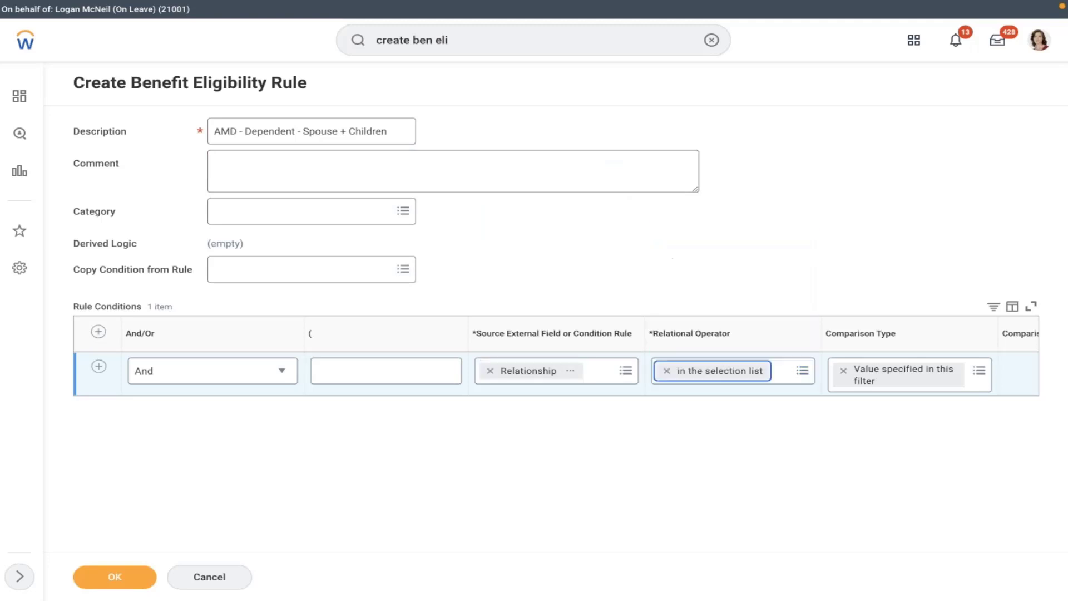
pyautogui.click(1005, 391)
# - Choose Spouse and Child as the relationship comparison values
pyautogui.hscroll(1, 1006, 391)
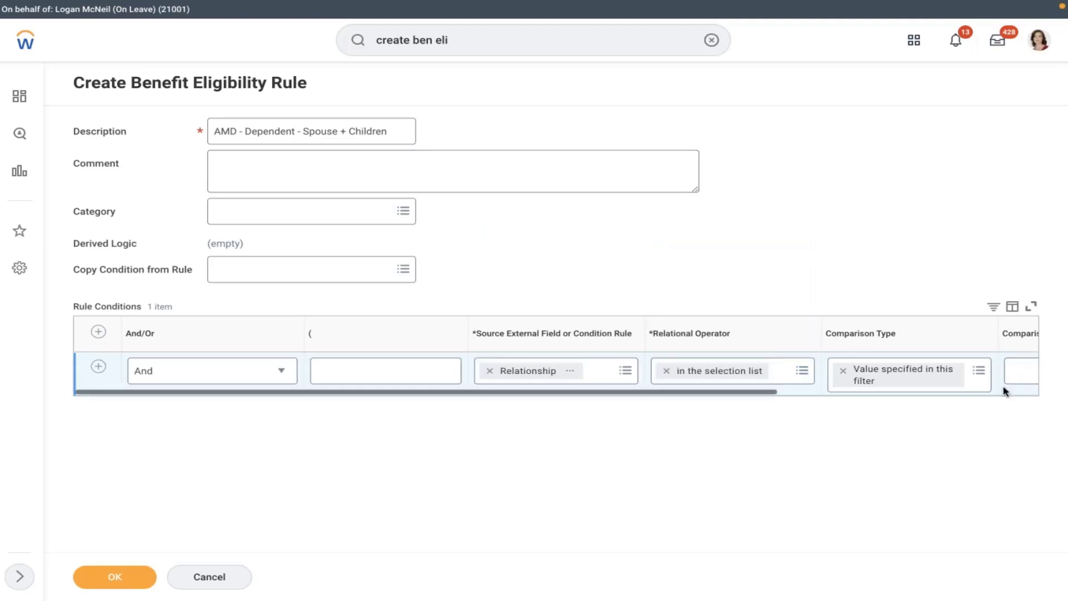
pyautogui.hscroll(5, 1006, 392)
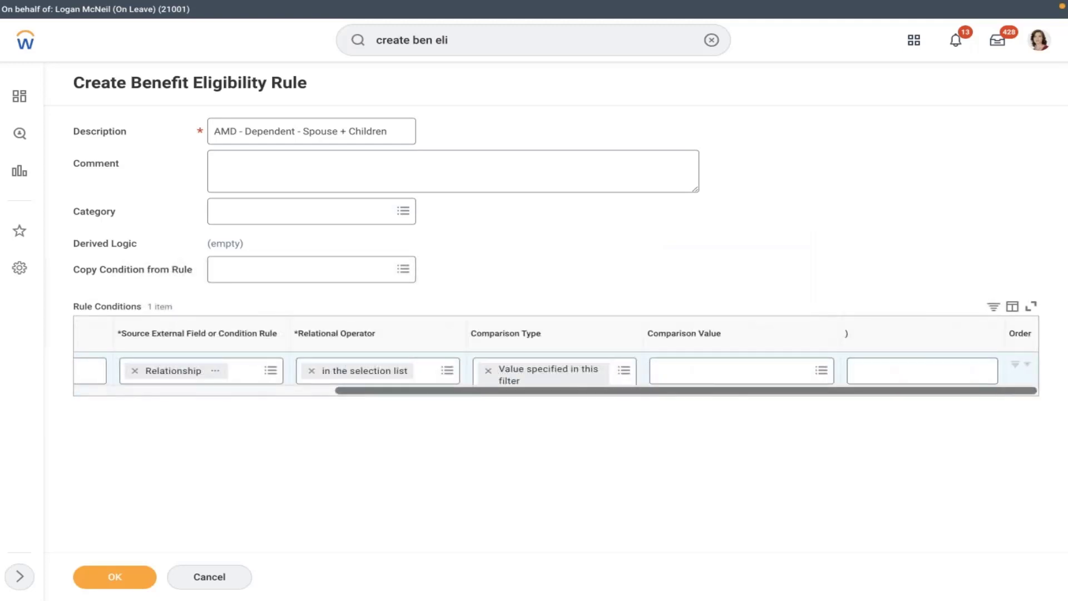
pyautogui.click(737, 372)
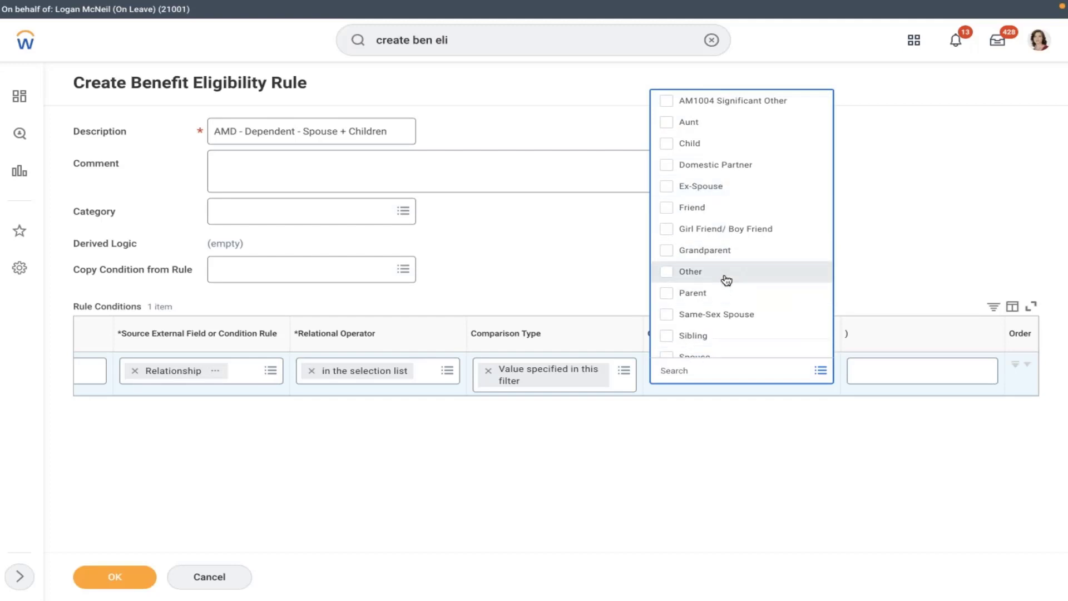
pyautogui.press('Down')
pyautogui.press('Down')
pyautogui.press('Down')
pyautogui.press('Down')
pyautogui.press('Down')
pyautogui.press('Down')
pyautogui.press('Down')
pyautogui.press('Down')
pyautogui.press('Down')
pyautogui.press('Down')
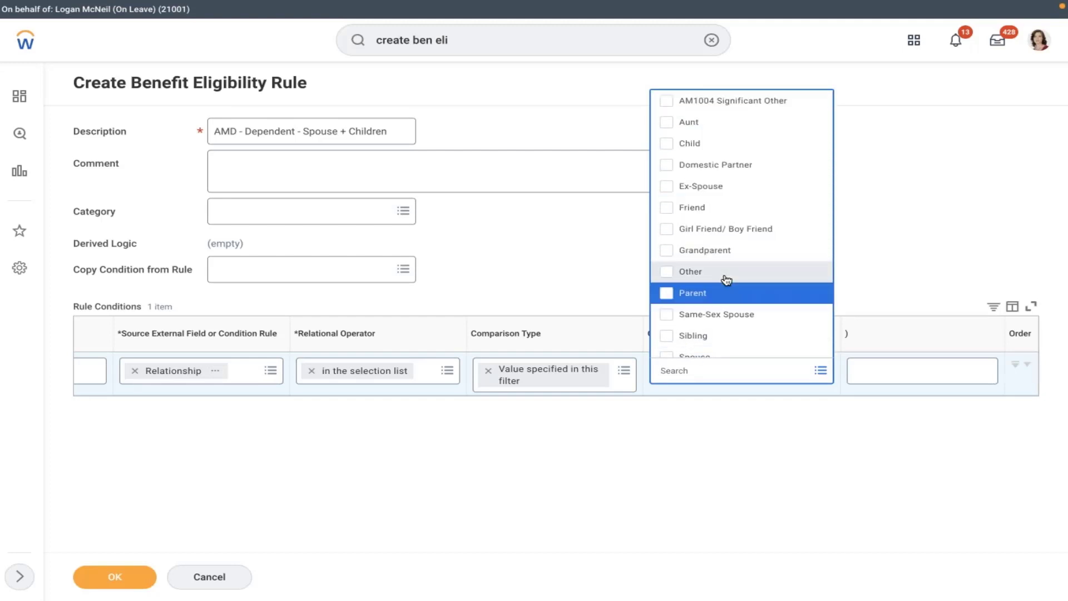
pyautogui.press('Down')
pyautogui.press('Down')
pyautogui.press('Down')
pyautogui.press('Down')
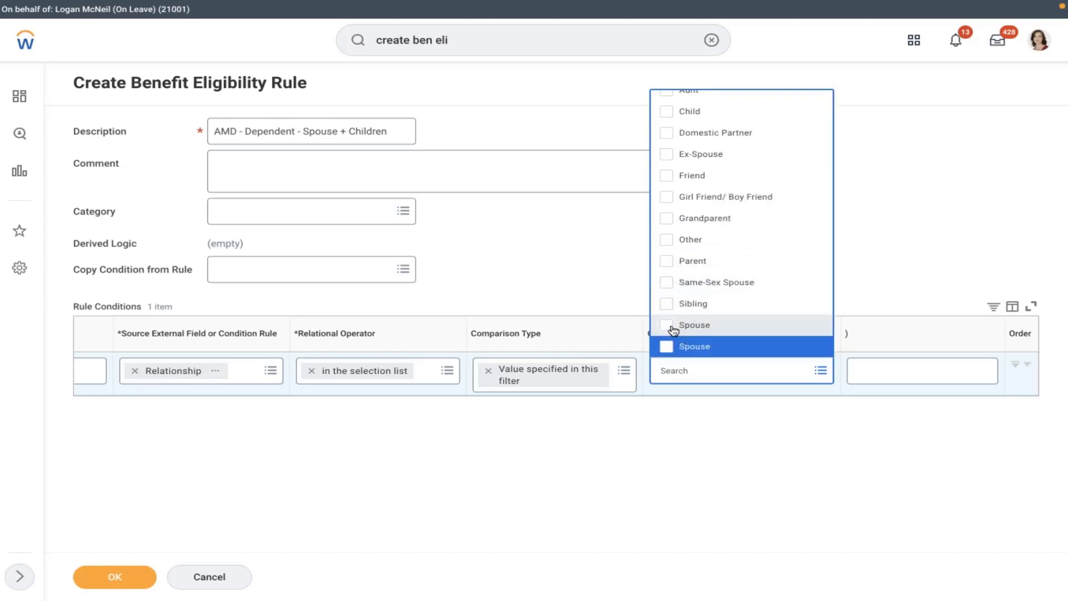
pyautogui.click(673, 328)
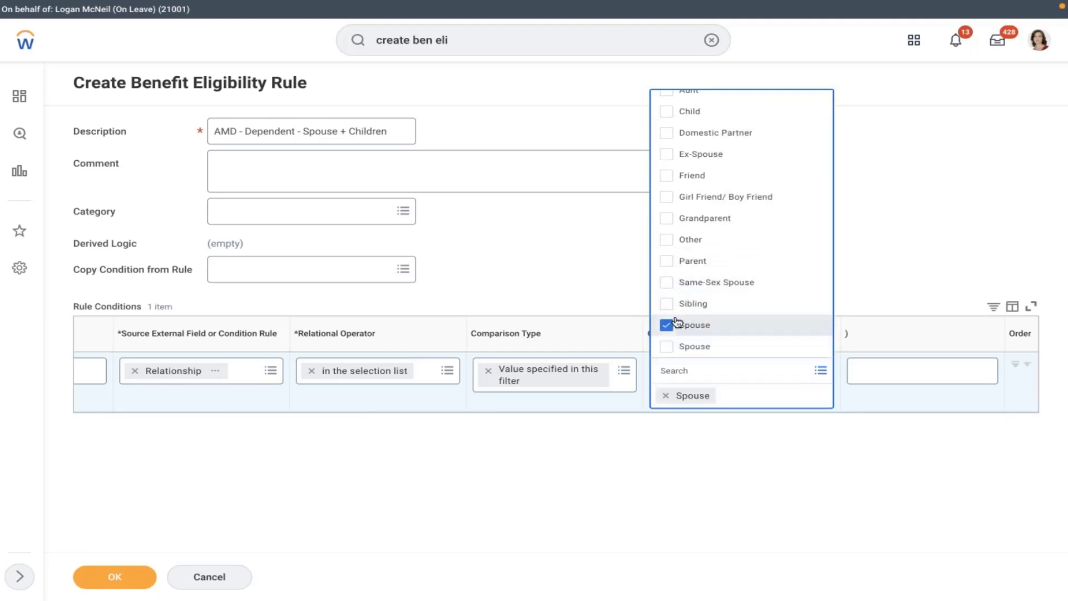
pyautogui.click(697, 113)
pyautogui.click(599, 243)
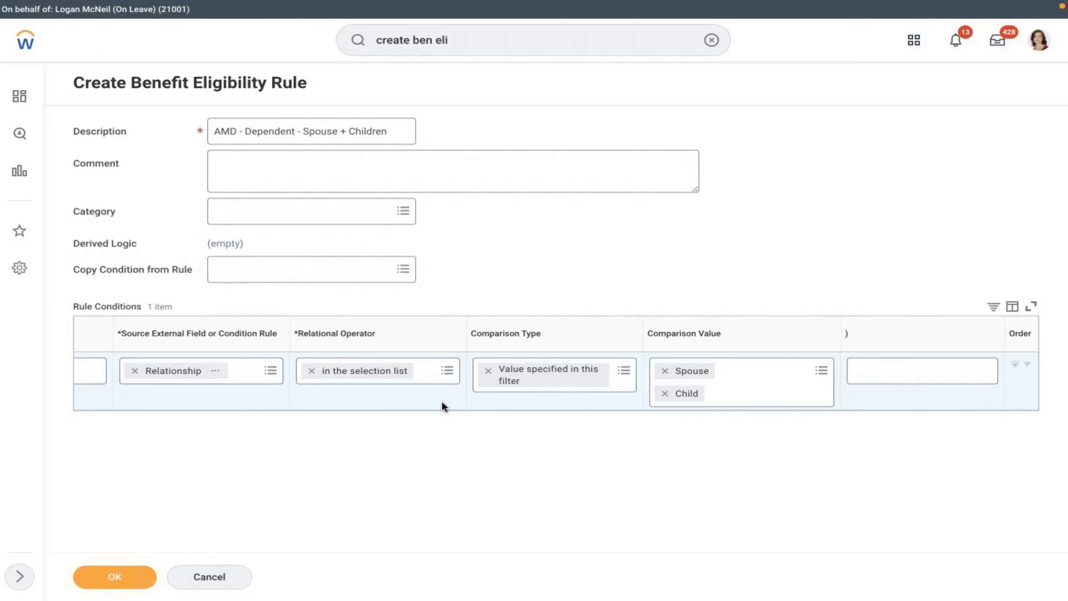
pyautogui.hscroll(-3, 444, 406)
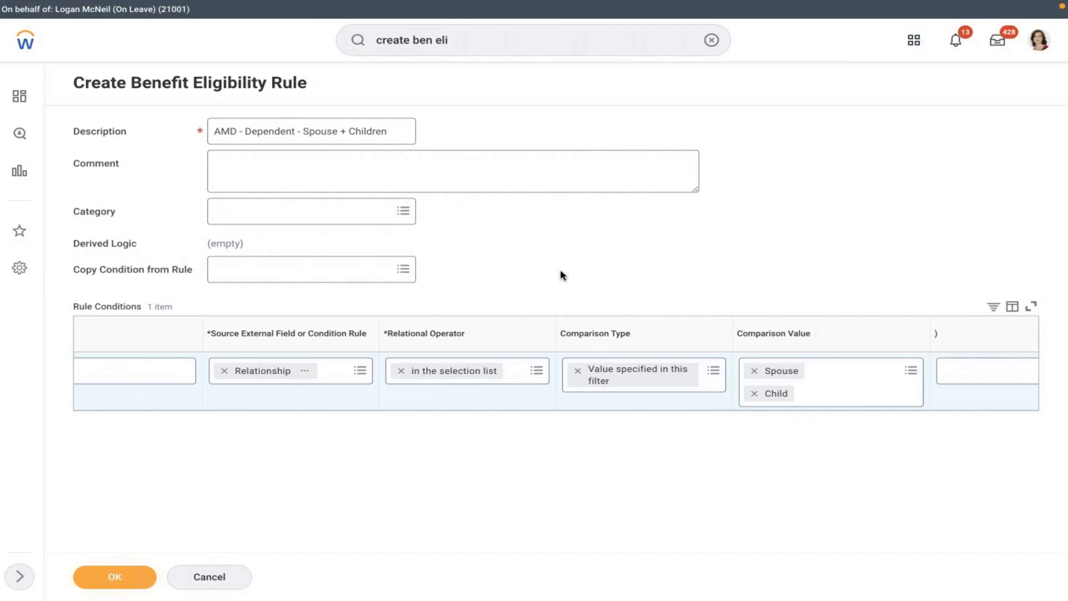
# - Save the AMD - Dependent - Spouse + Children rule and bring up its Dependent Benefit Eligibility Rule actions
pyautogui.click(133, 577)
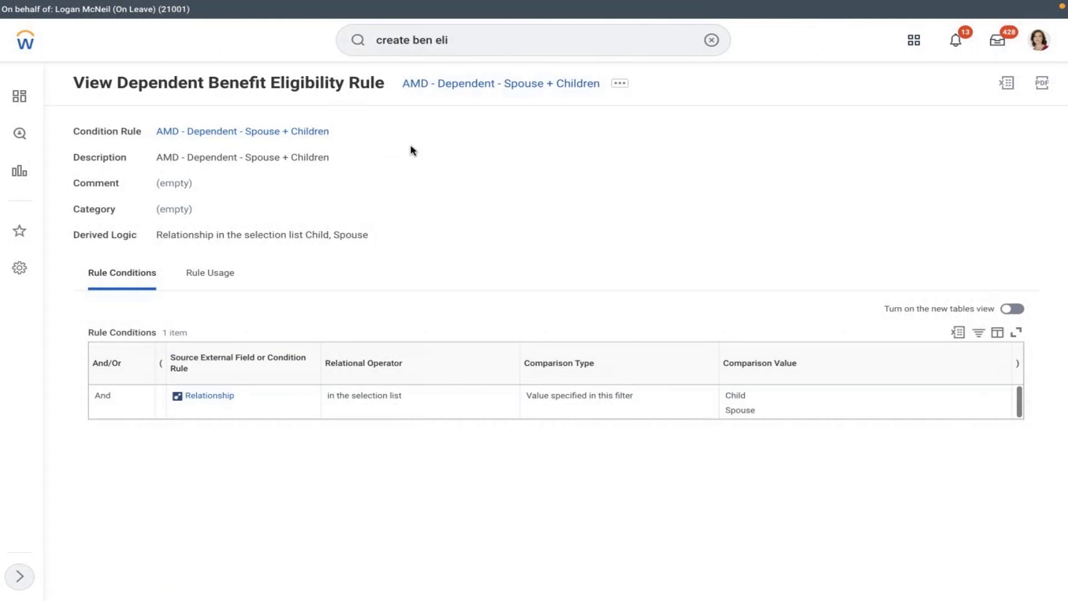
pyautogui.click(711, 40)
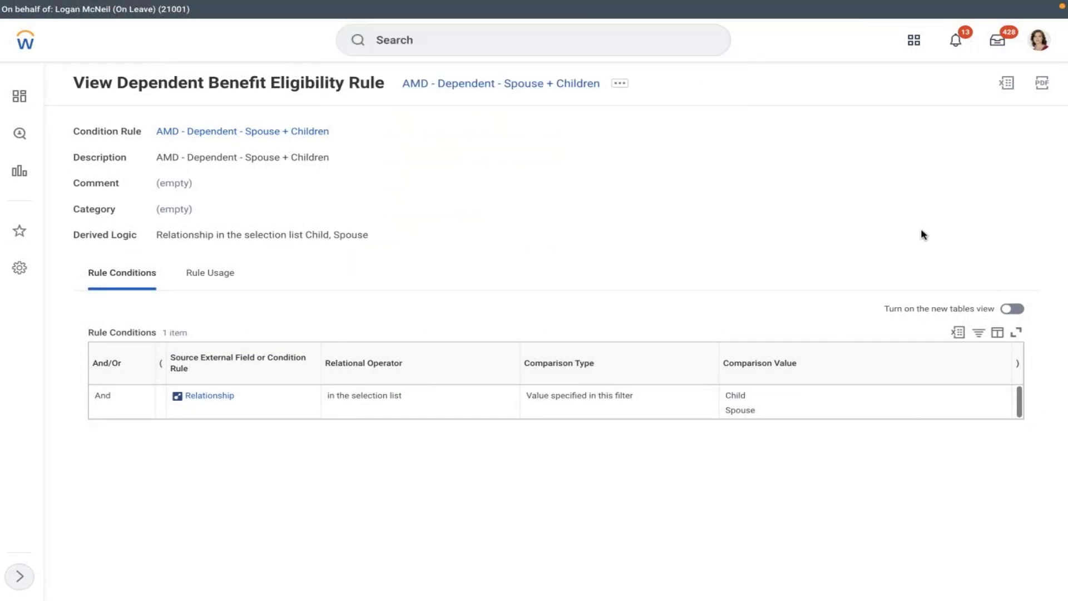
pyautogui.click(619, 83)
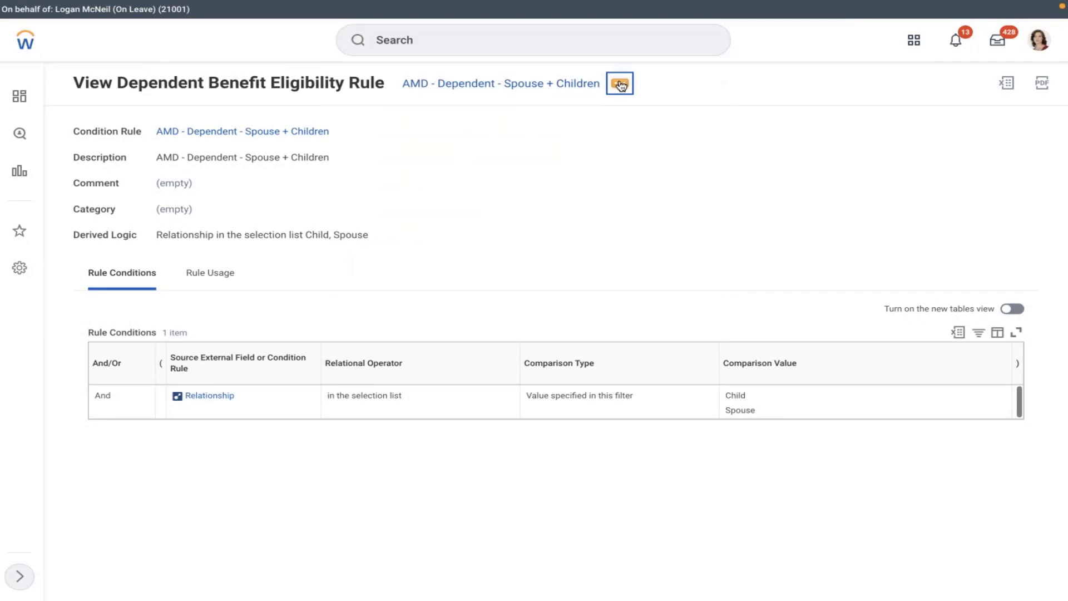
pyautogui.click(770, 169)
pyautogui.click(618, 87)
pyautogui.moveTo(105, 139)
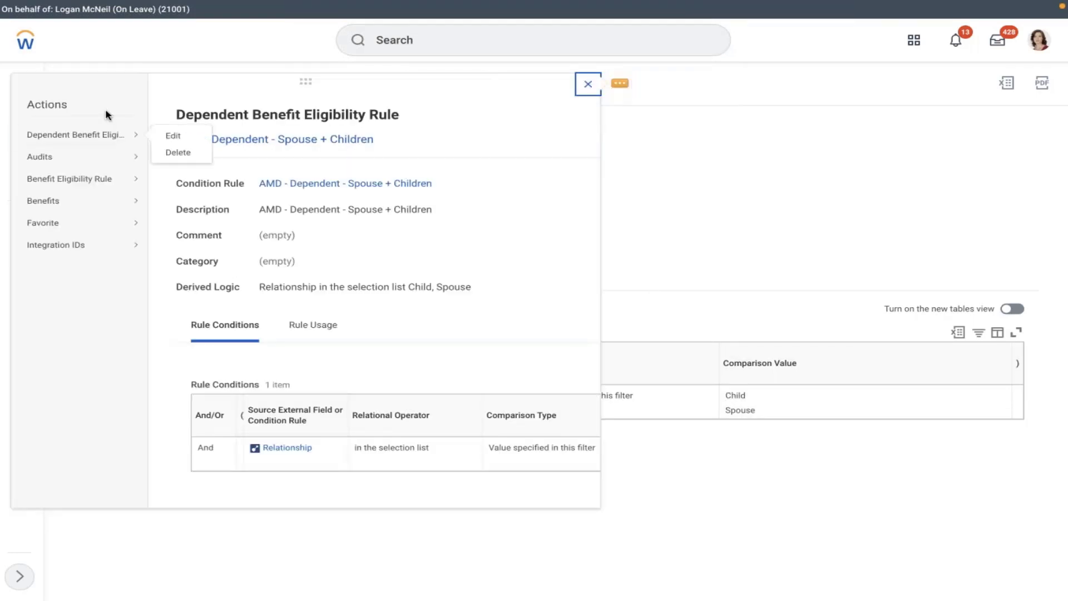
# - In the open rule, replace the condition's Relationship source field with Dependent
pyautogui.click(167, 136)
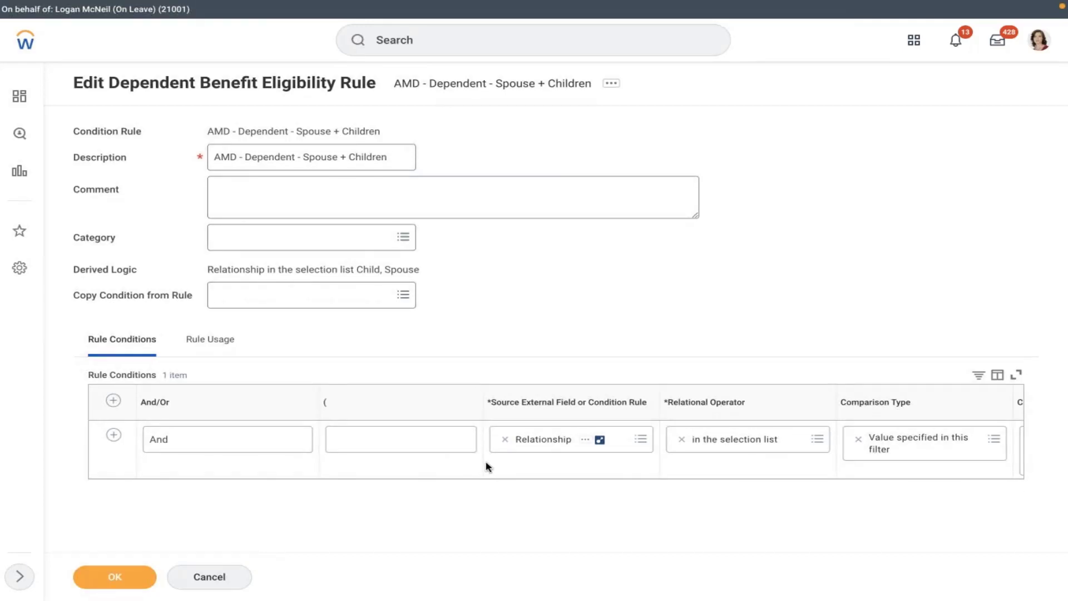
pyautogui.click(505, 441)
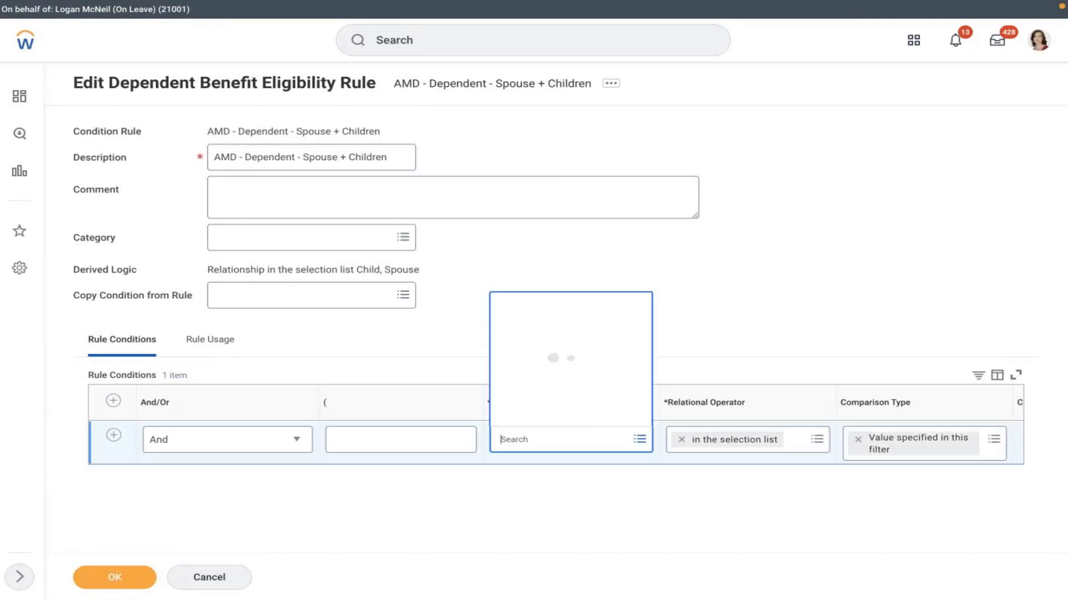
pyautogui.click(681, 440)
pyautogui.click(607, 439)
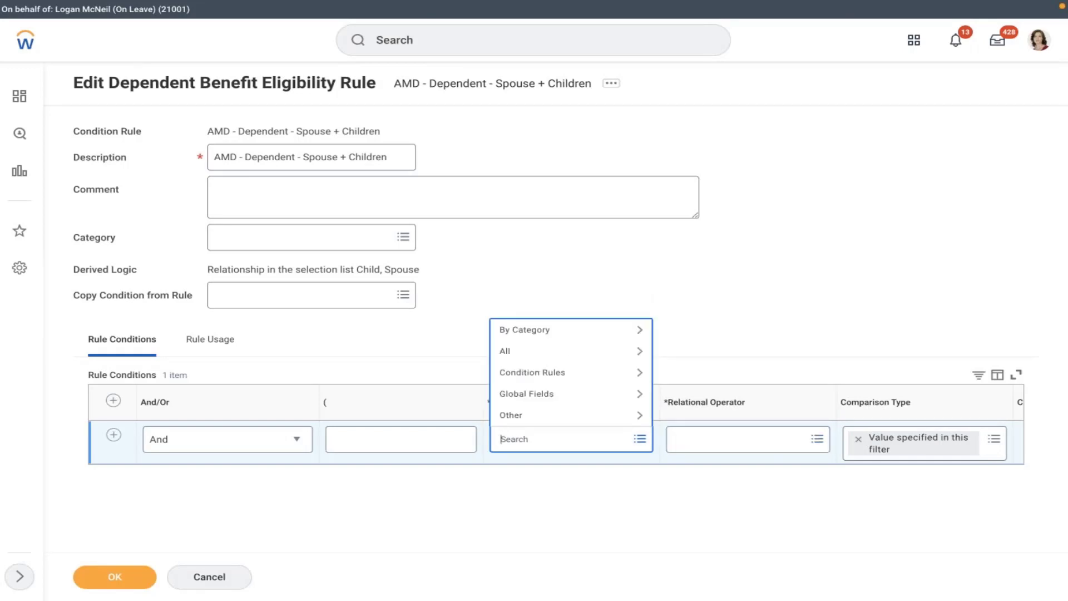
pyautogui.write('dependent')
pyautogui.press('Return')
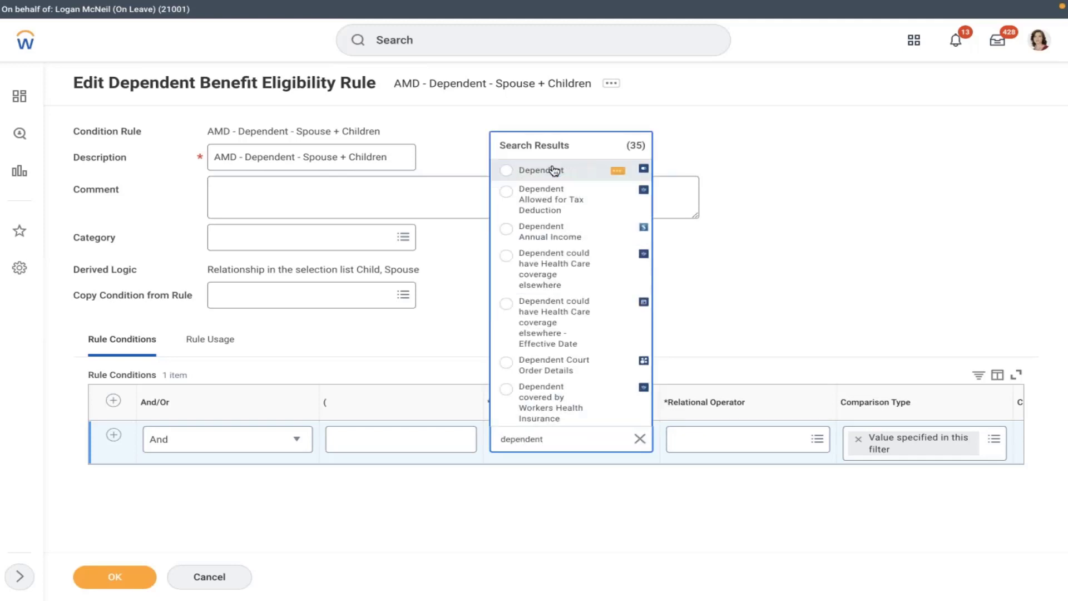
pyautogui.click(554, 169)
# - Set the condition's relational operator to 'in the selection list'
pyautogui.click(694, 454)
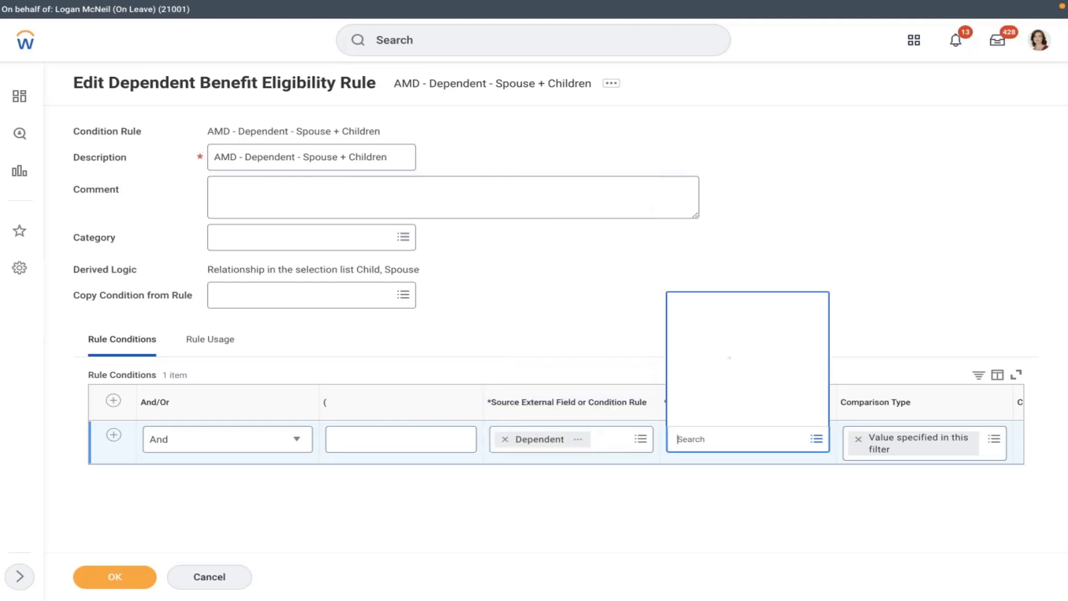
pyautogui.click(722, 391)
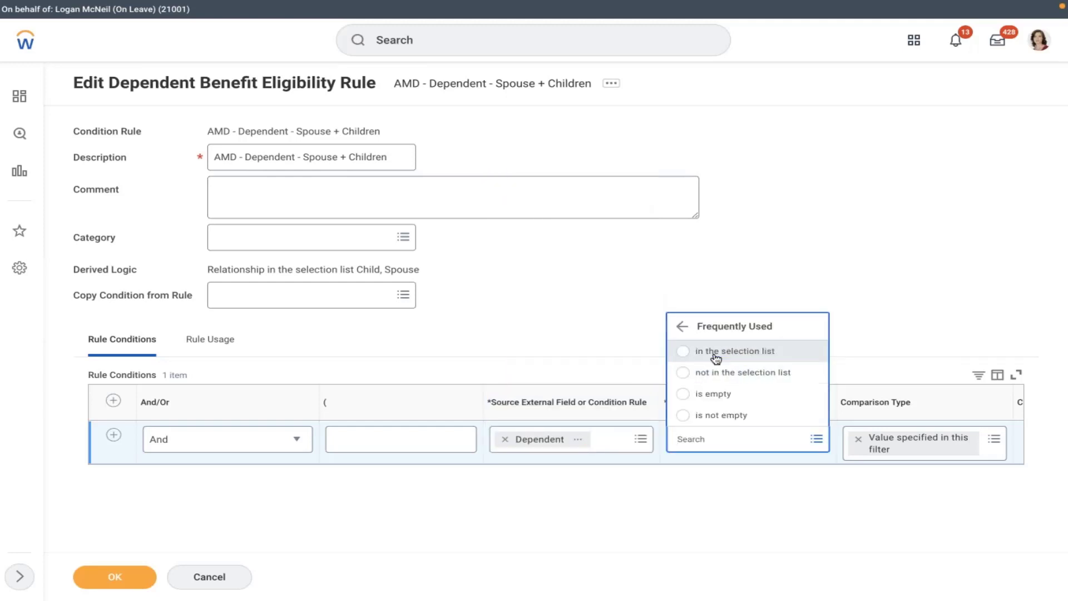
pyautogui.click(718, 352)
pyautogui.hscroll(2, 827, 460)
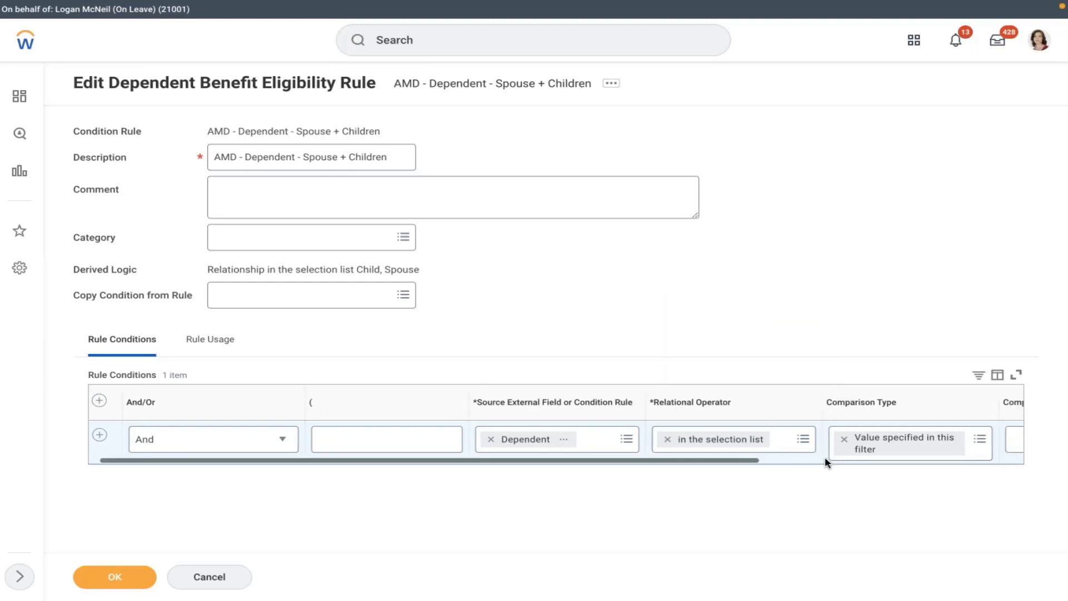
pyautogui.hscroll(6, 827, 462)
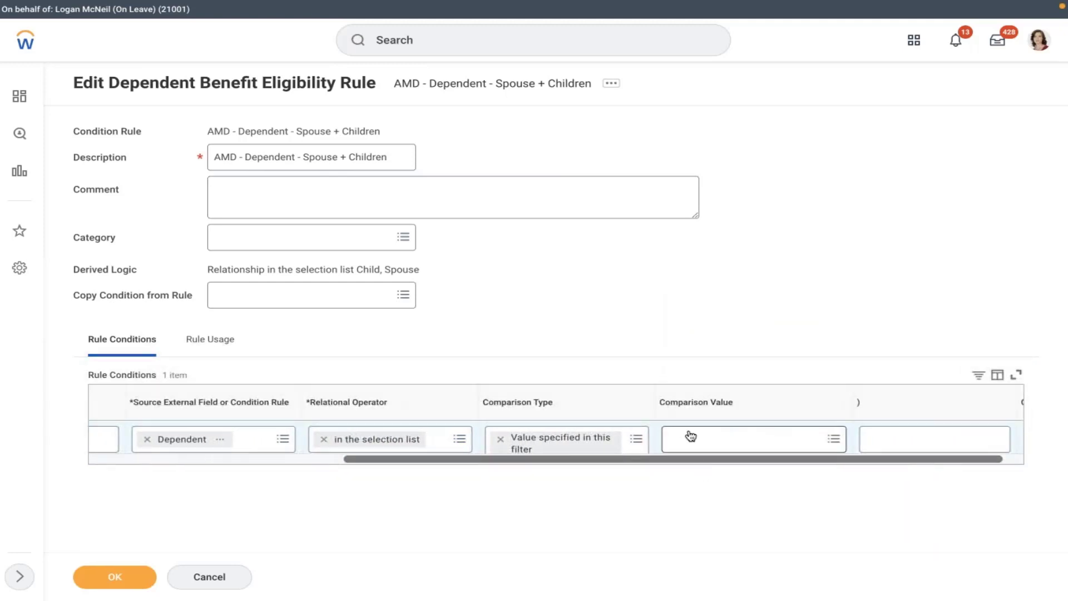
# - Browse comparison values, searching 'd' and 'son' and scanning the Dependent values, without choosing one
pyautogui.click(686, 439)
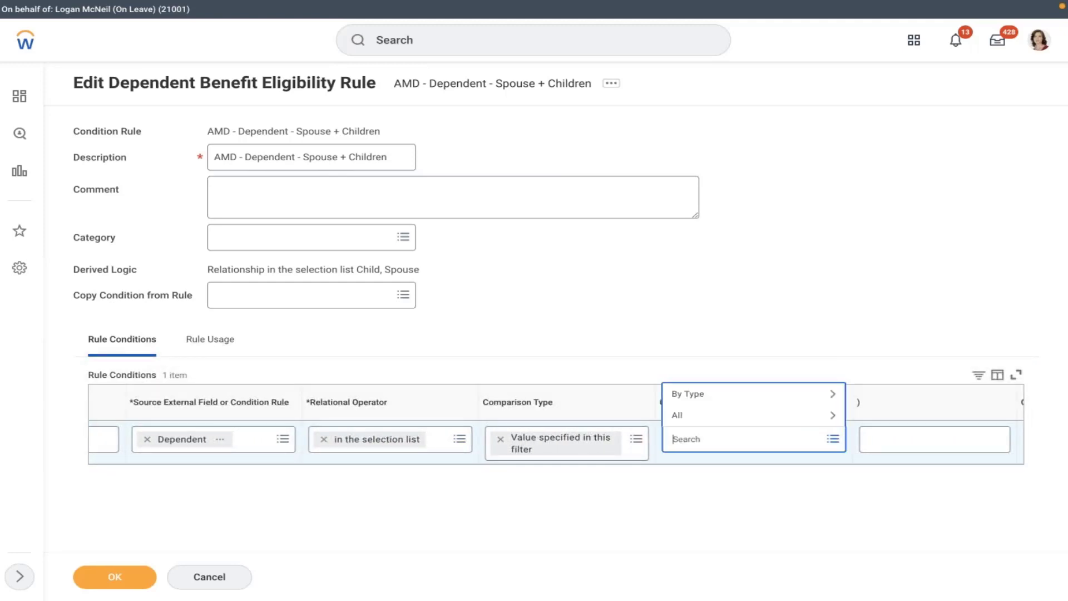
pyautogui.click(683, 415)
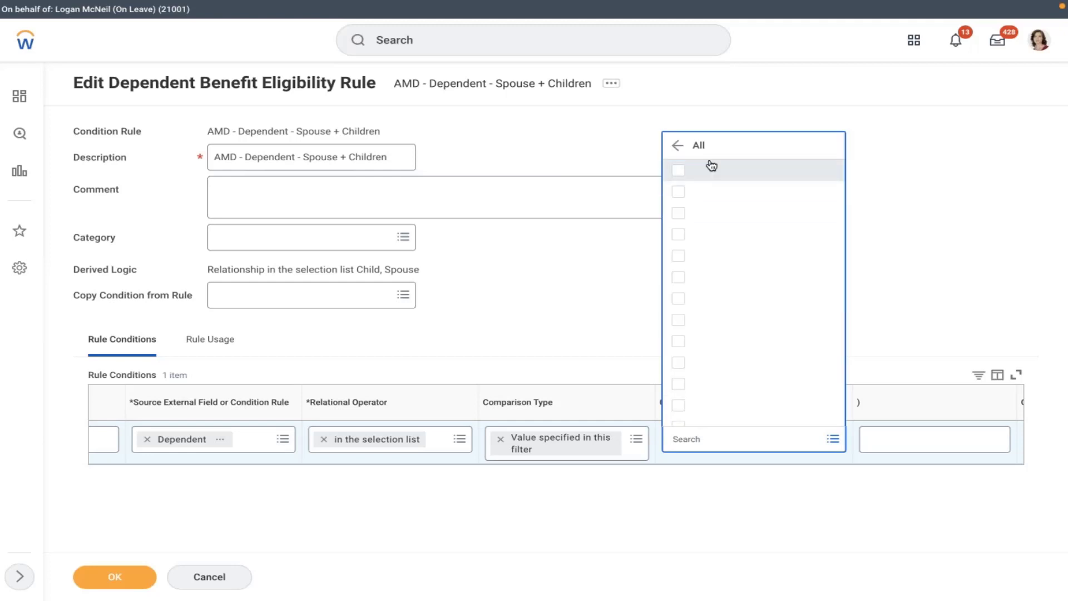
pyautogui.press('Down')
pyautogui.press('Down')
pyautogui.press('Down')
pyautogui.press('Down')
pyautogui.press('Down')
pyautogui.press('Down')
pyautogui.press('Down')
pyautogui.press('Down')
pyautogui.press('Down')
pyautogui.press('Down')
pyautogui.press('Down')
pyautogui.press('Down')
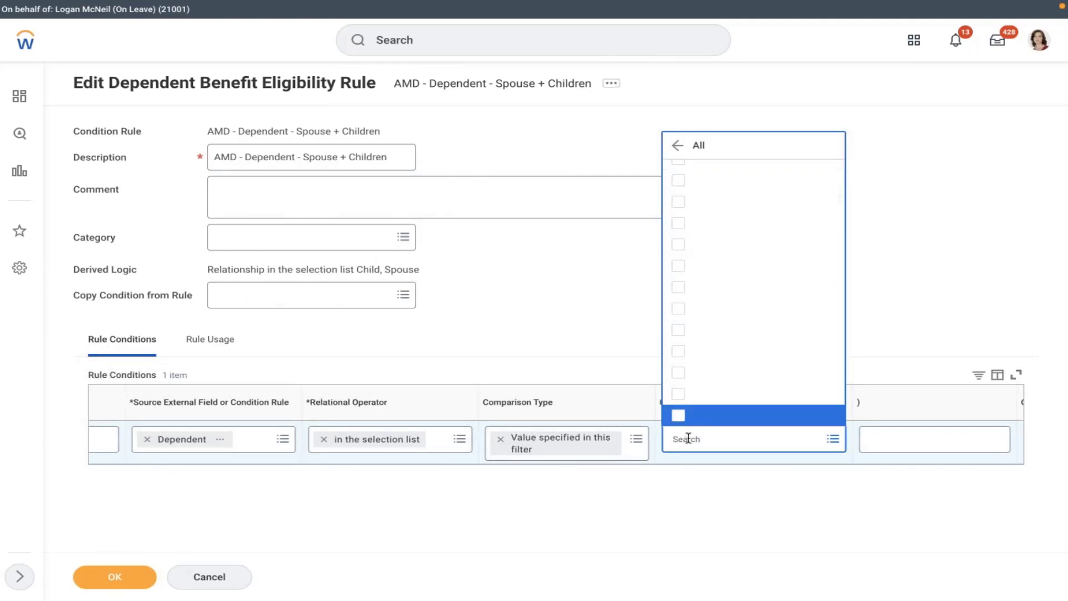
pyautogui.write('daughter')
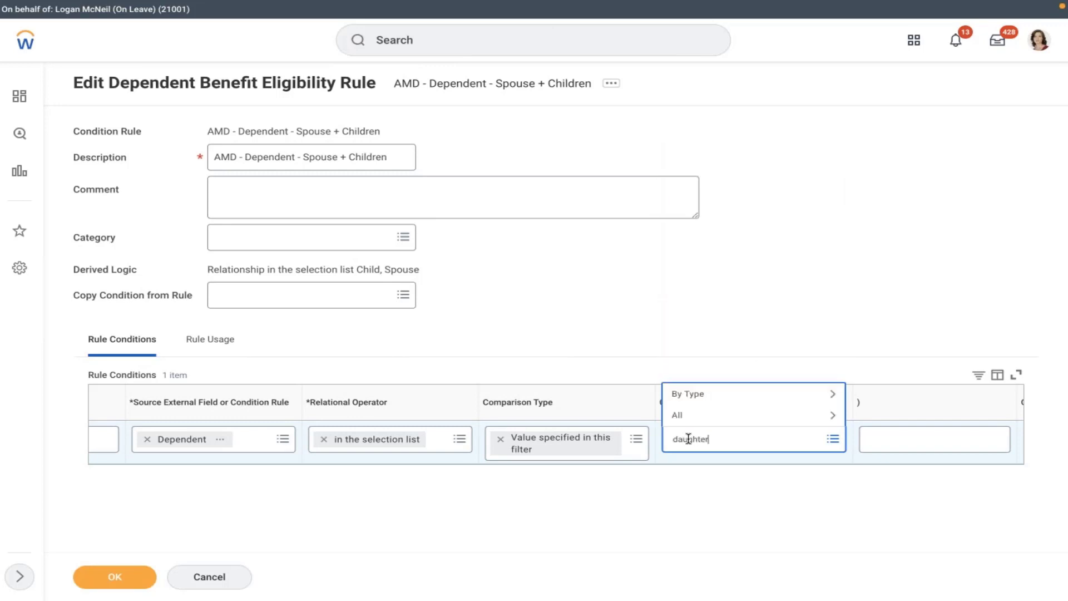
pyautogui.press('Return')
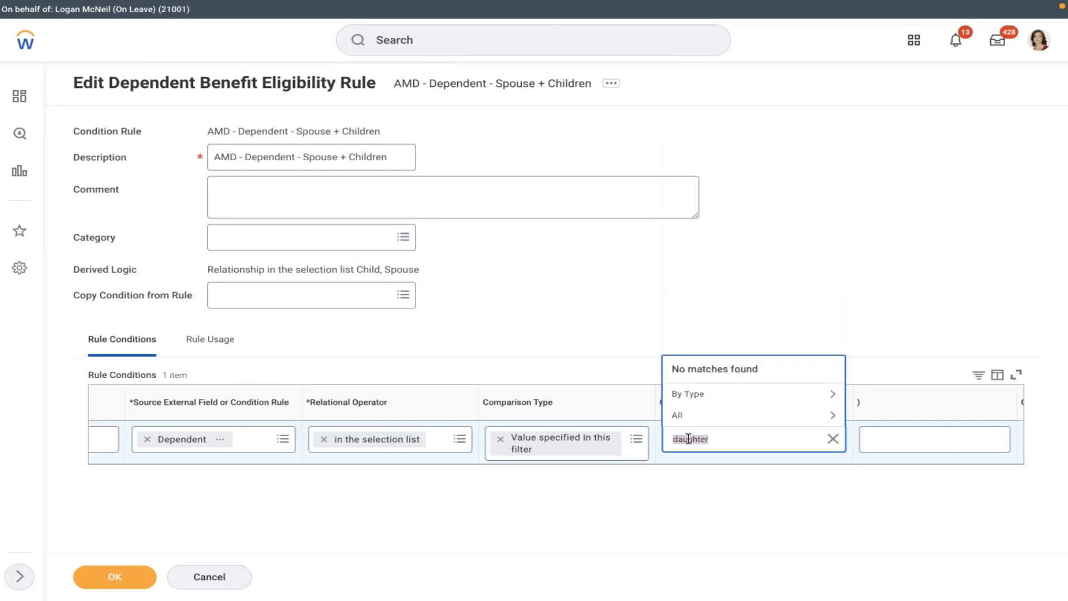
pyautogui.write('son')
pyautogui.press('Return')
pyautogui.click(709, 393)
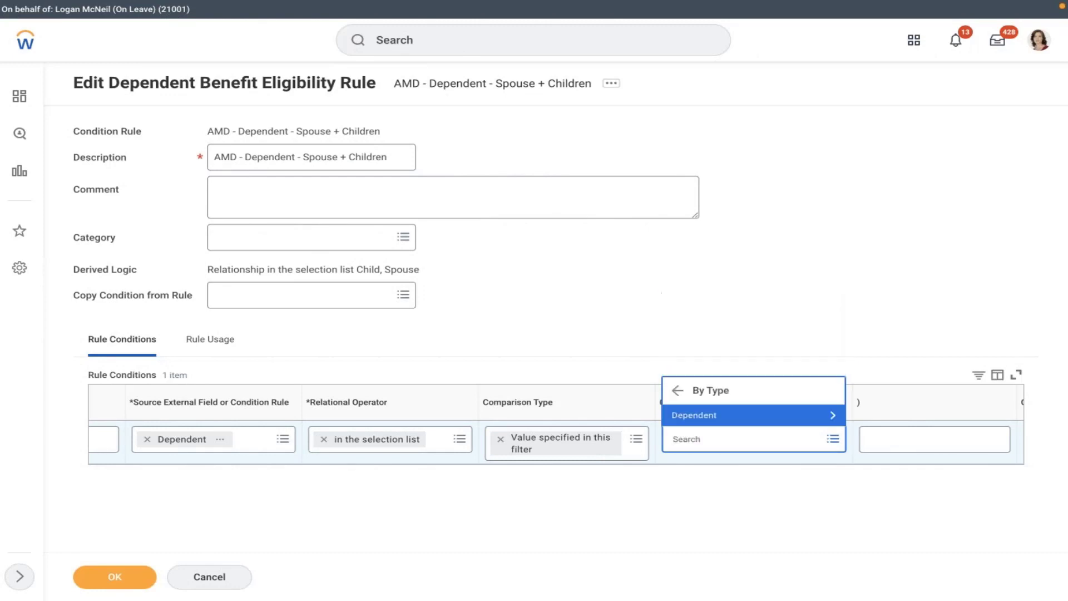
pyautogui.click(711, 414)
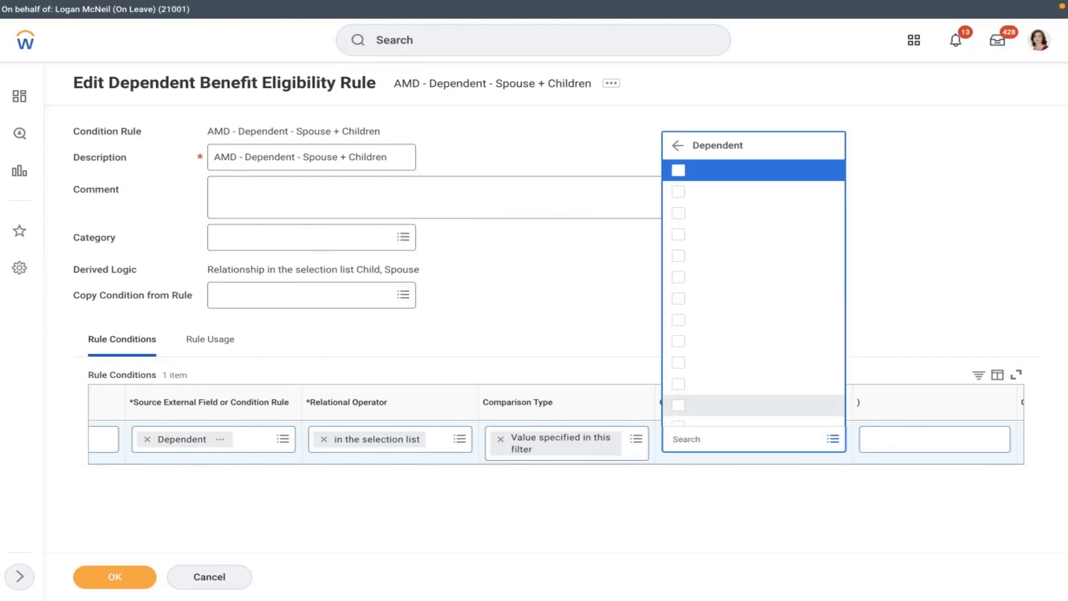
pyautogui.press('Down')
pyautogui.press('Down')
pyautogui.press('Down')
pyautogui.press('Down')
pyautogui.press('Down')
pyautogui.press('Down')
pyautogui.press('Down')
pyautogui.press('Down')
pyautogui.press('Down')
pyautogui.press('Down')
pyautogui.press('Down')
pyautogui.press('Down')
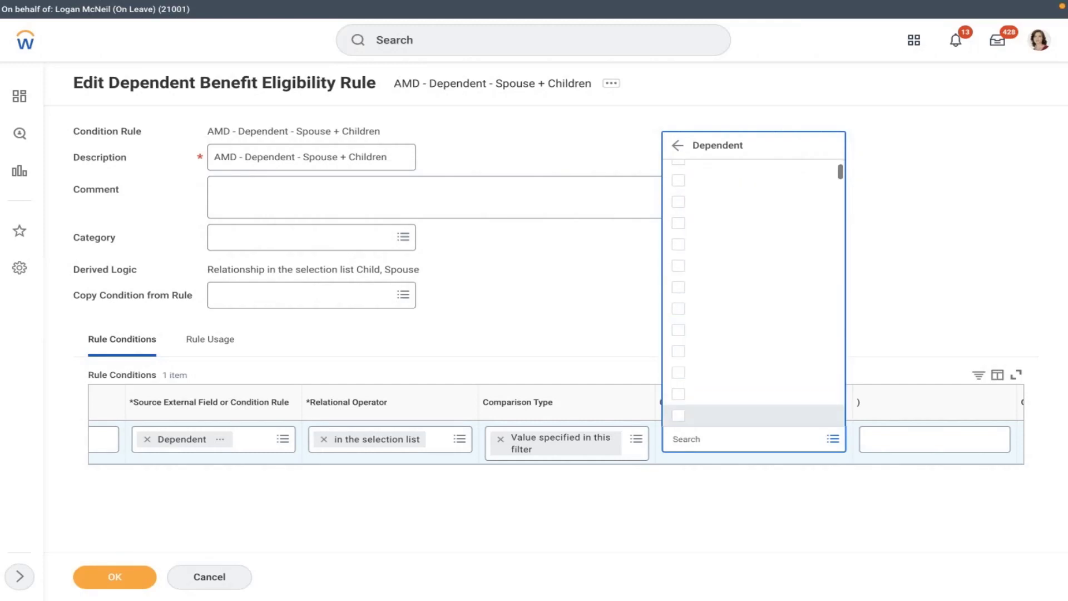
pyautogui.press('Down')
pyautogui.press('Down')
pyautogui.press('Down')
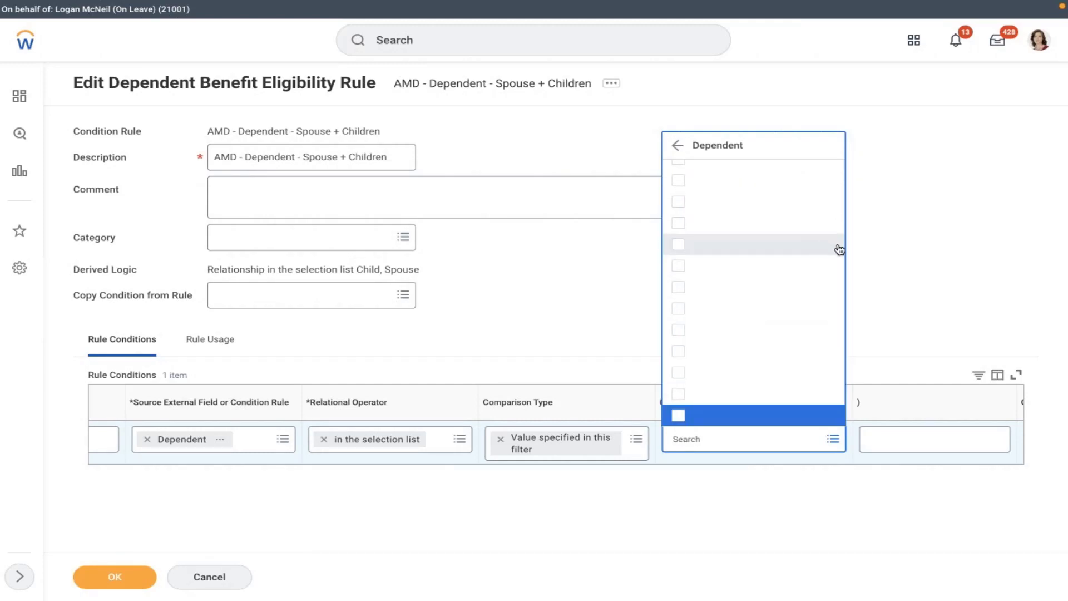
pyautogui.click(304, 458)
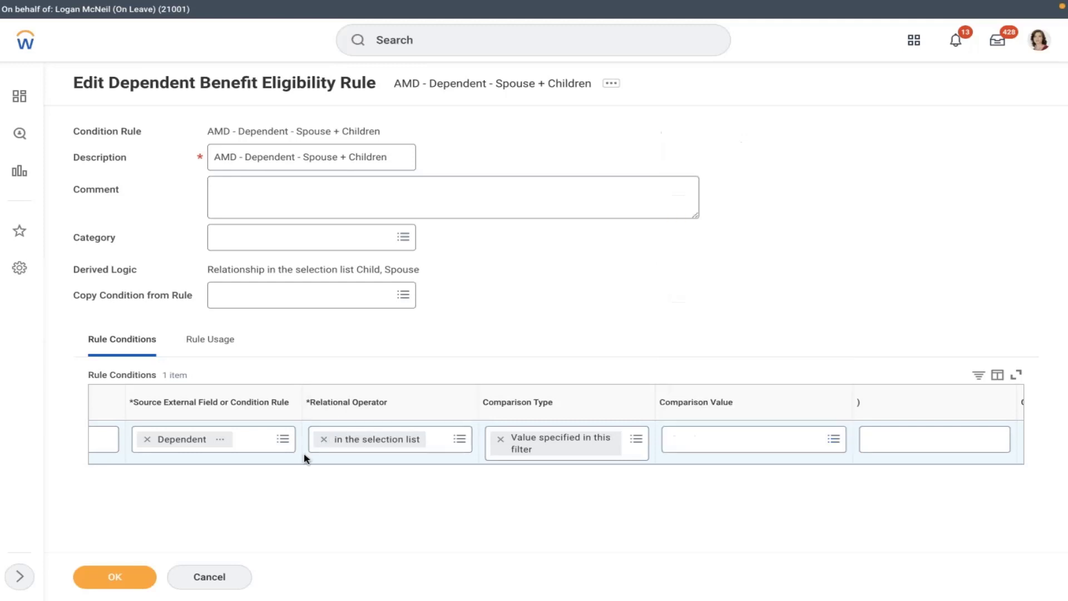
pyautogui.hscroll(-2, 304, 459)
pyautogui.hscroll(-4, 304, 459)
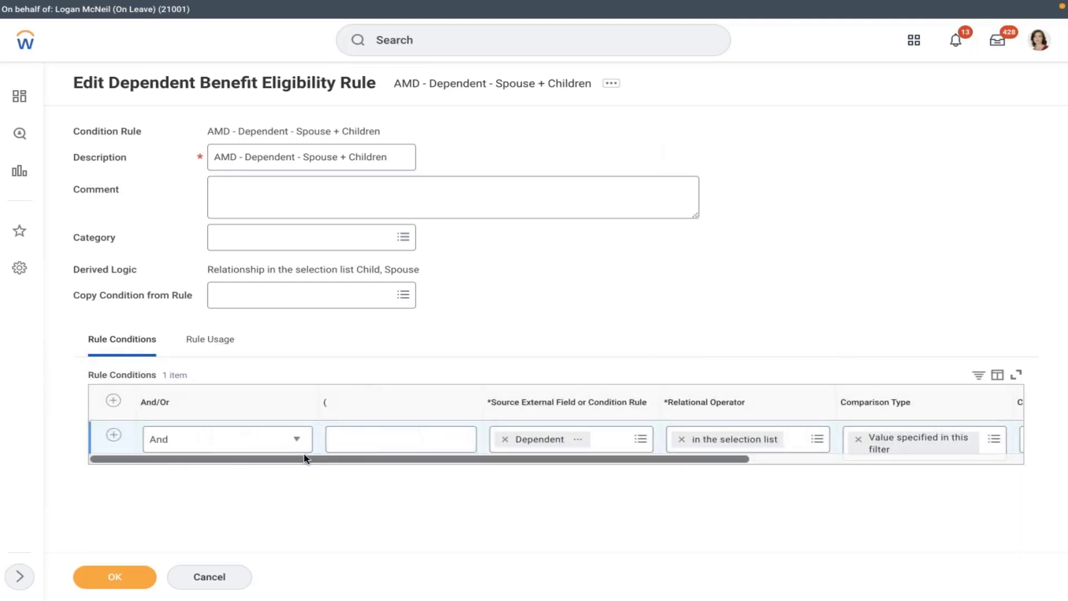
# - Remove Dependent from the source field and search fields for 'dependent'
pyautogui.click(505, 440)
pyautogui.write('dep')
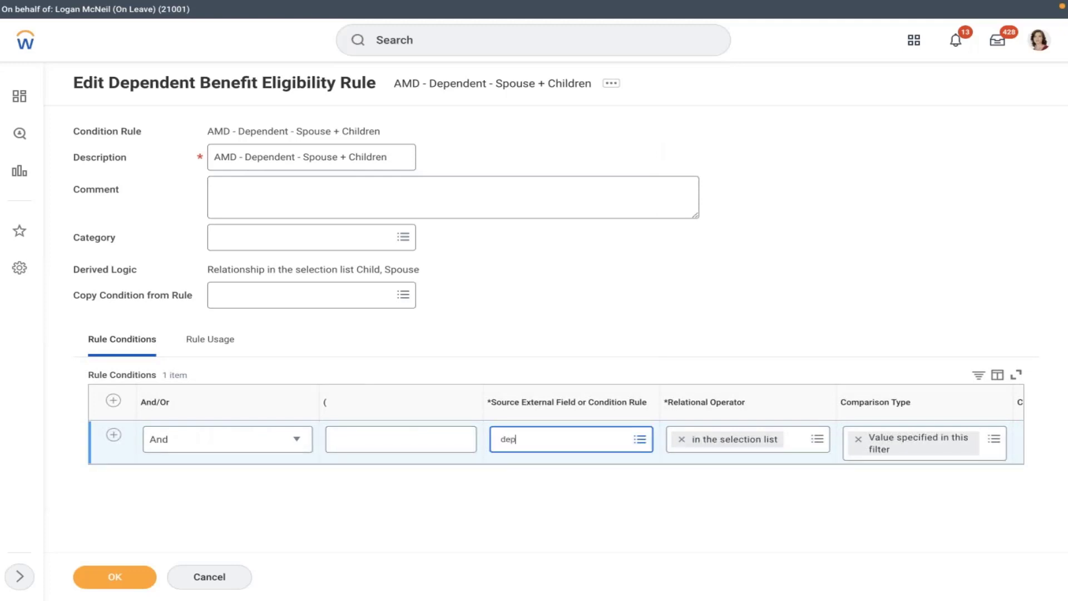
pyautogui.write('n')
pyautogui.press('BackSpace')
pyautogui.write('endent')
pyautogui.press('Return')
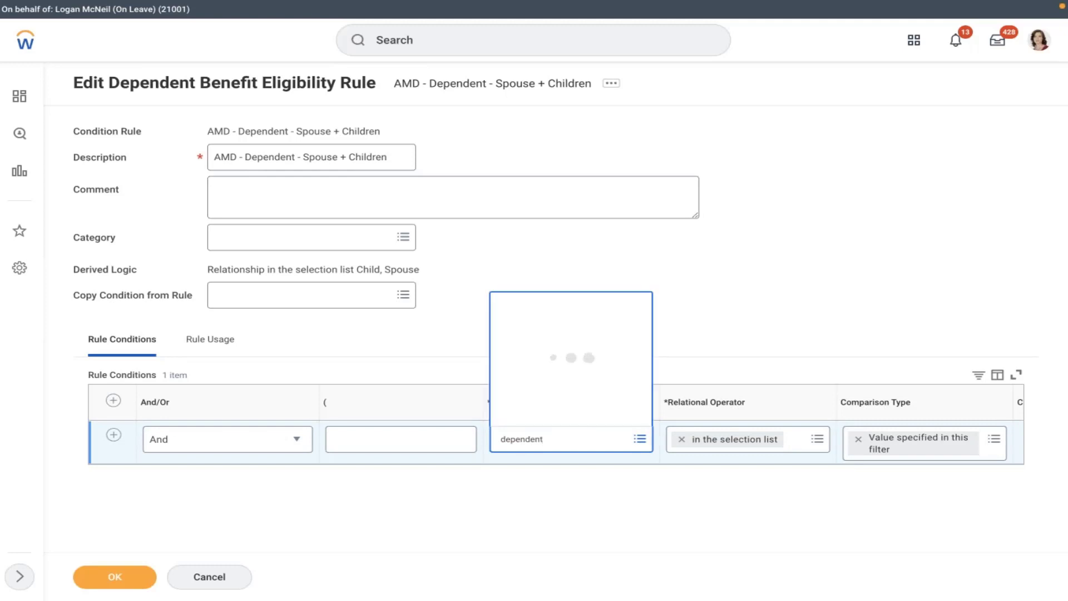
# - Scroll through all 35 matching source fields and return to the top
pyautogui.press('Down')
pyautogui.press('Down')
pyautogui.press('Down')
pyautogui.press('Down')
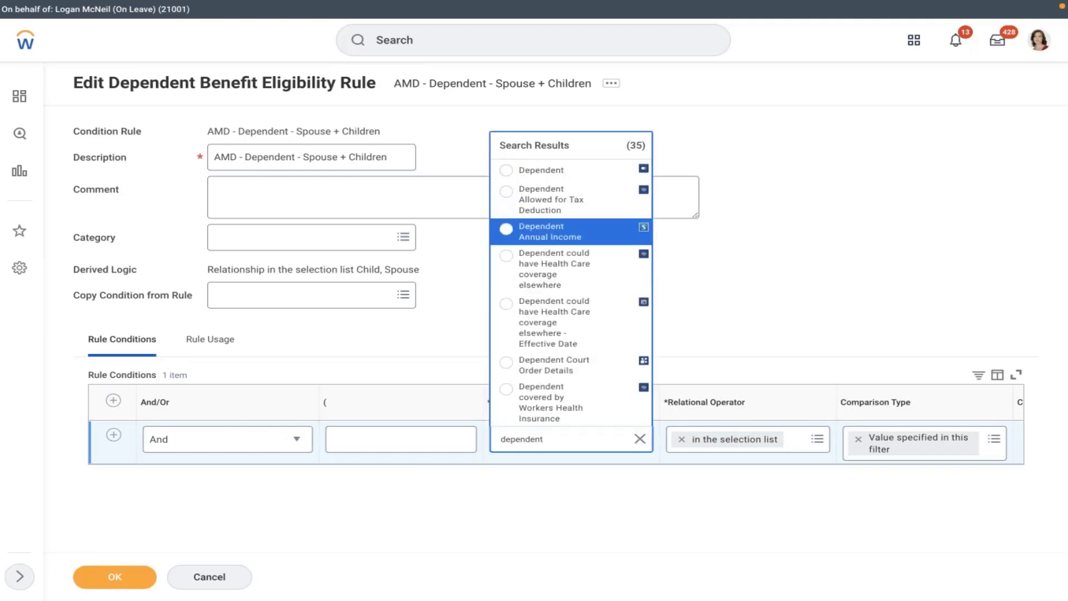
pyautogui.press('Down')
pyautogui.press('Down')
pyautogui.press('Down')
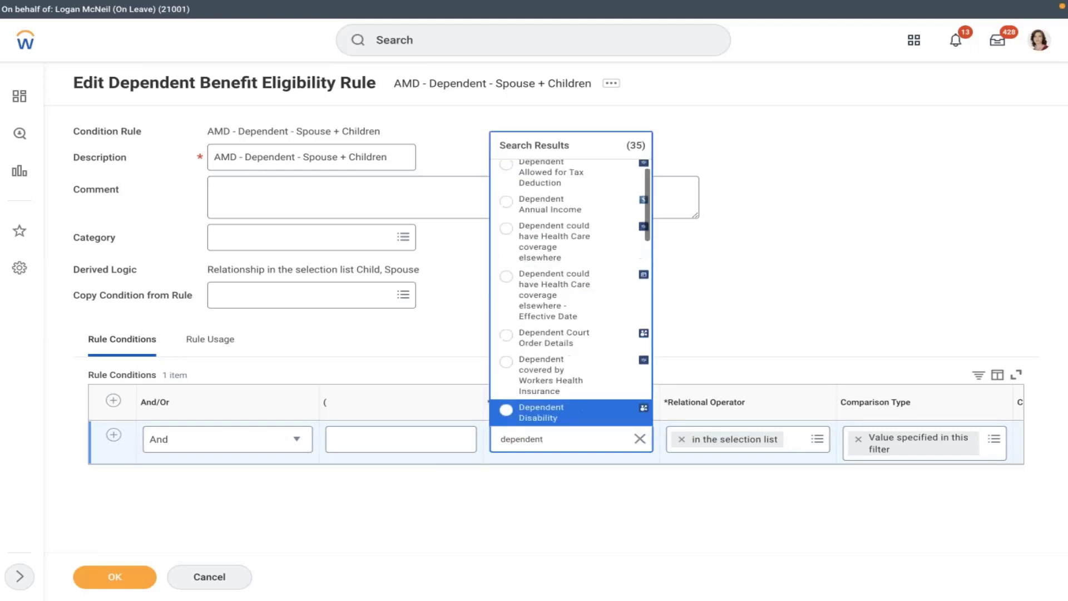
pyautogui.press('Down')
pyautogui.press('Down')
pyautogui.press('Down')
pyautogui.press('Down')
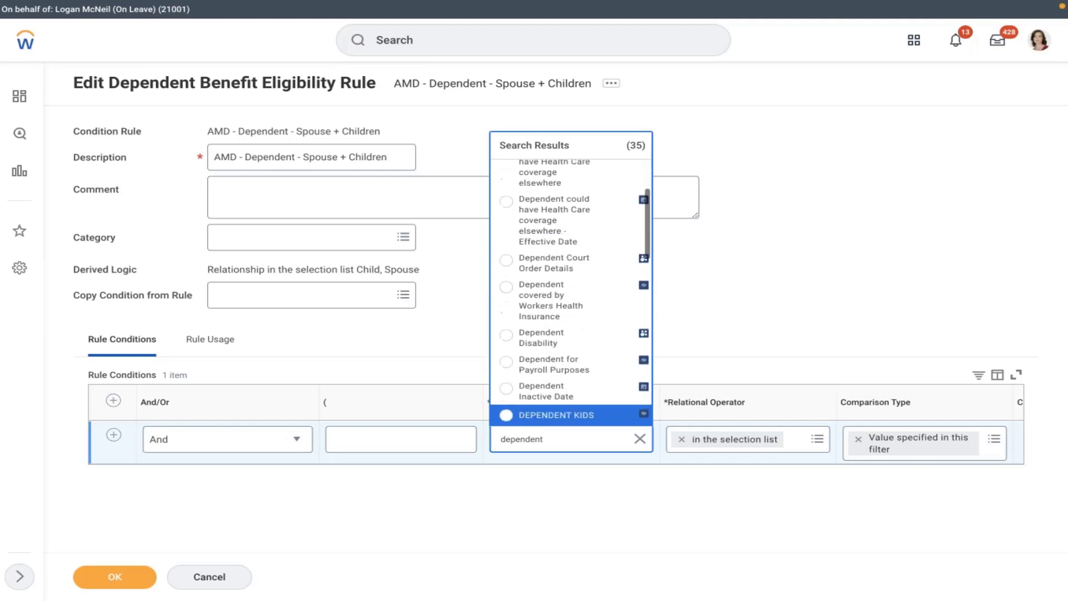
pyautogui.press('Down')
pyautogui.press('Down')
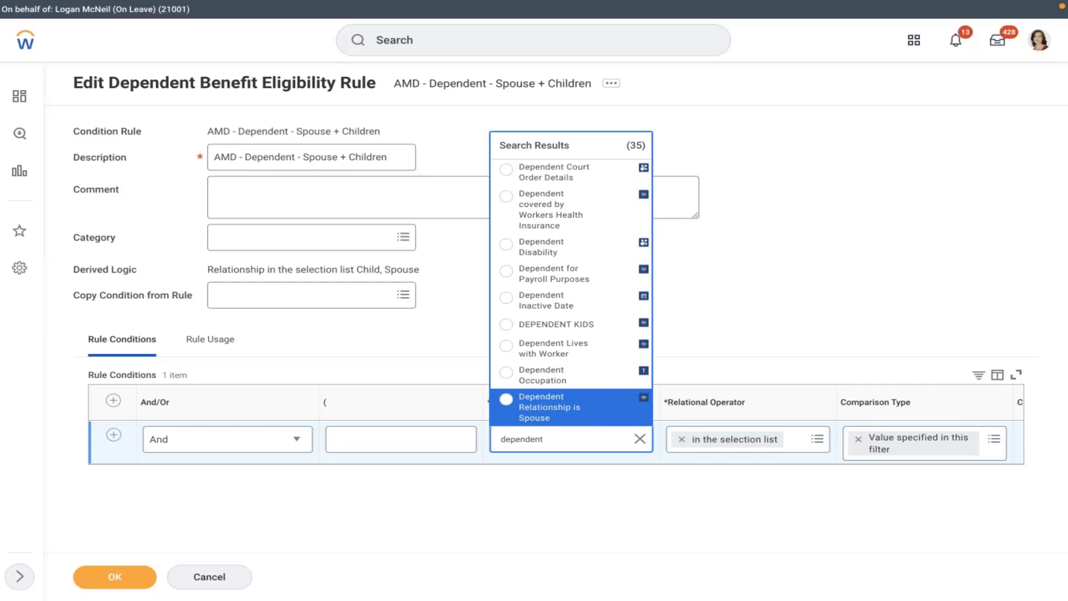
pyautogui.press('Down')
pyautogui.press('Down')
pyautogui.press('Down')
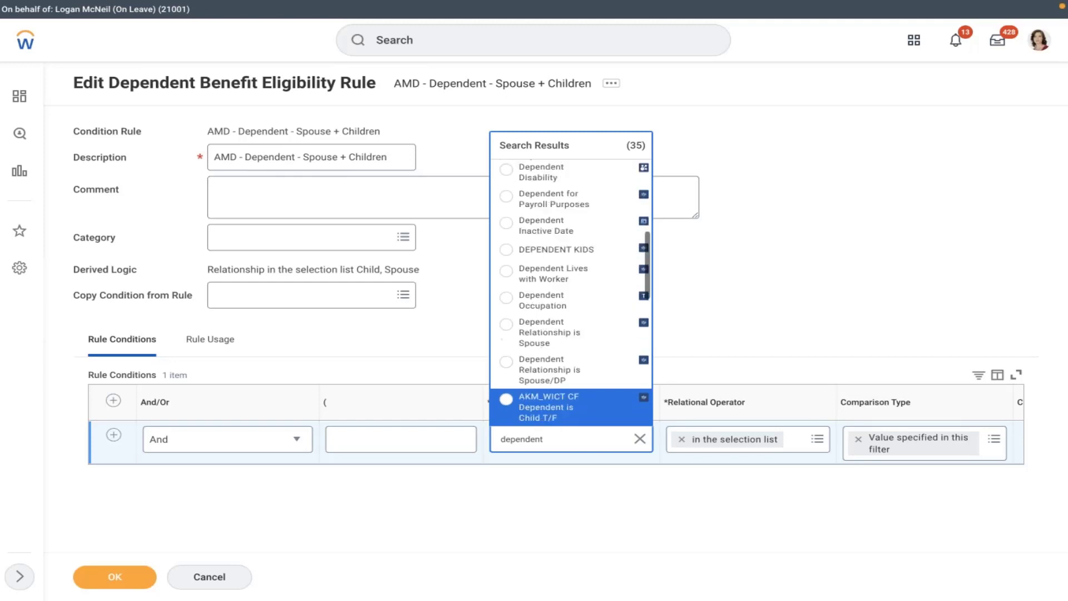
pyautogui.press('Down')
pyautogui.press('Down')
pyautogui.press('Down')
pyautogui.press('Down')
pyautogui.press('Down')
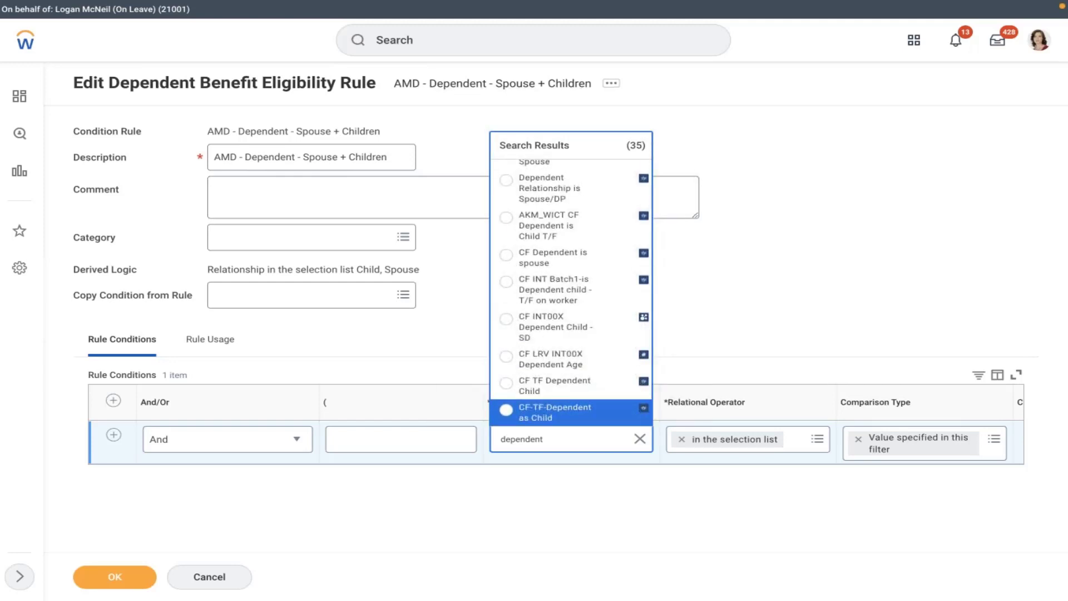
pyautogui.press('Down')
pyautogui.press('Down')
pyautogui.press('Down')
pyautogui.press('Down')
pyautogui.press('Down')
pyautogui.press('Down')
pyautogui.press('Down')
pyautogui.press('Down')
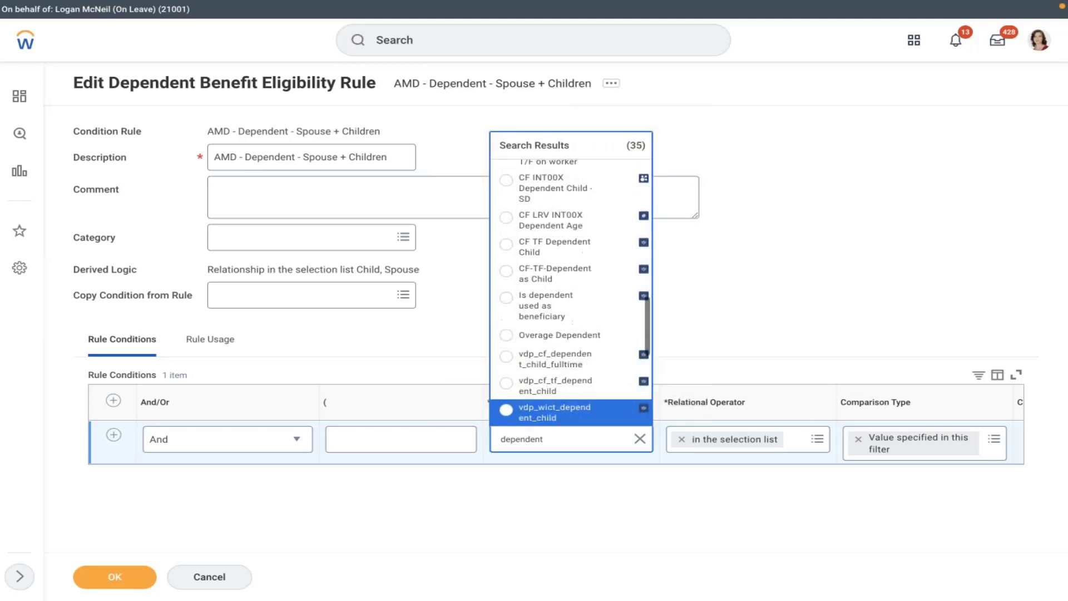
pyautogui.press('Down')
pyautogui.press('Down')
pyautogui.press('Down')
pyautogui.press('Down')
pyautogui.press('Down')
pyautogui.press('Down')
pyautogui.press('Down')
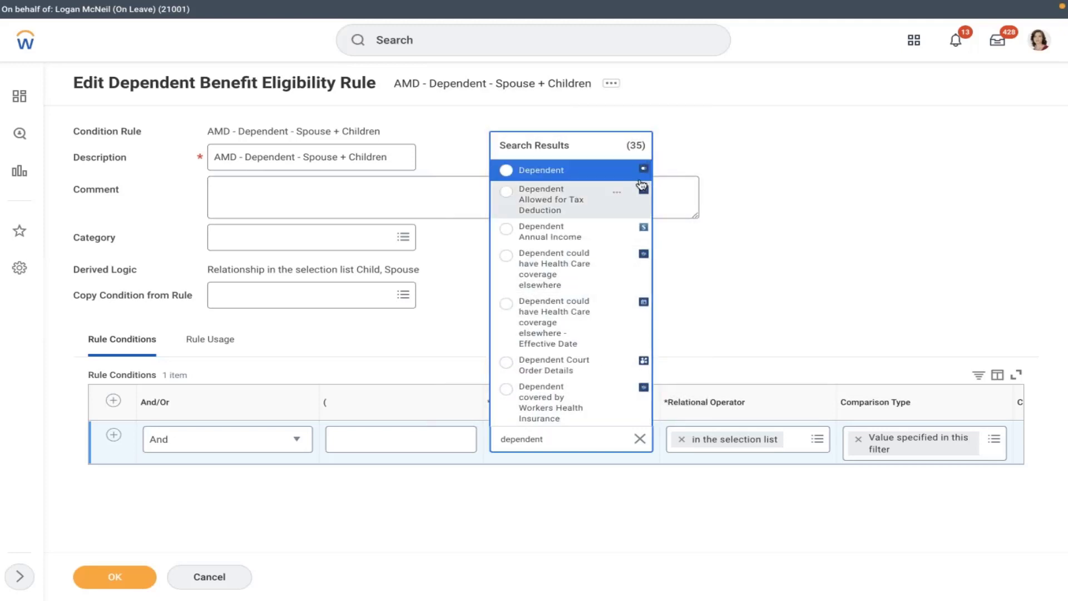
# - View the Dependent report field details, select 'Delivered' in its source, then close the popup
pyautogui.click(624, 174)
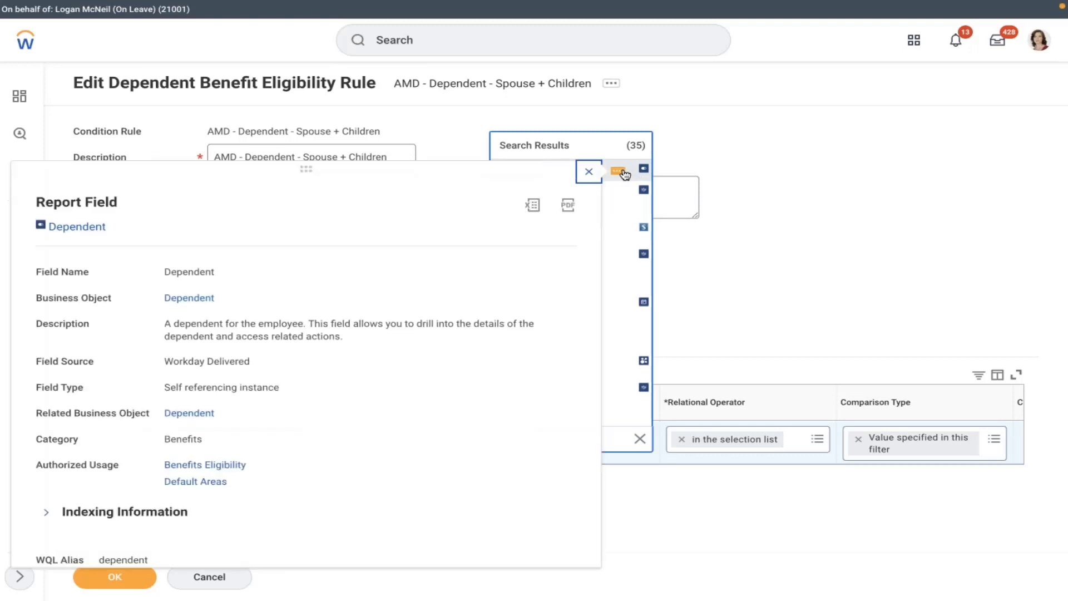
pyautogui.doubleClick(228, 362)
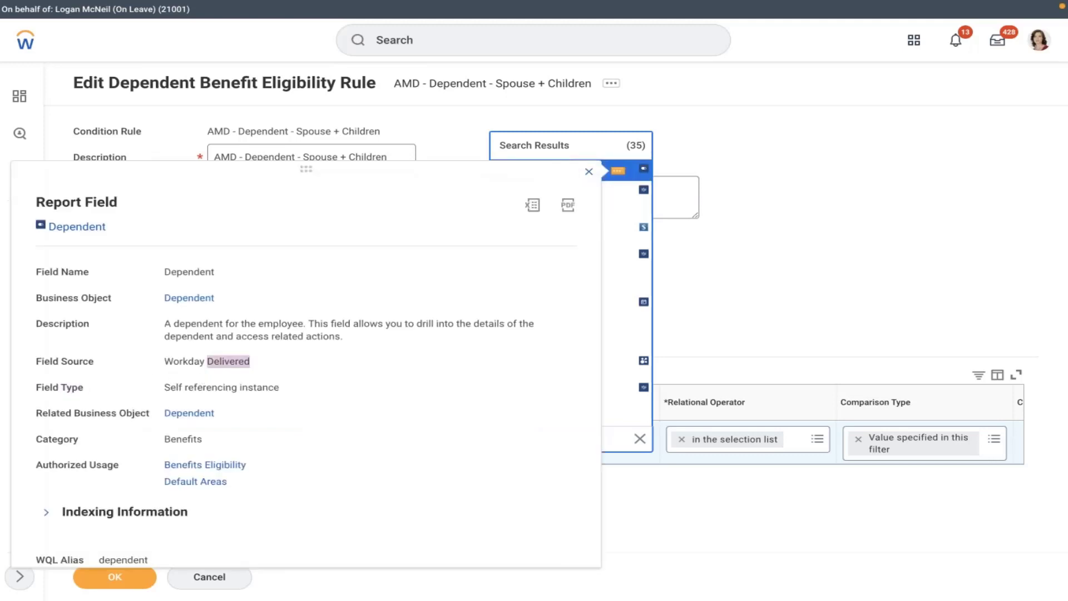
pyautogui.moveTo(207, 362); pyautogui.dragTo(239, 362)
pyautogui.click(816, 215)
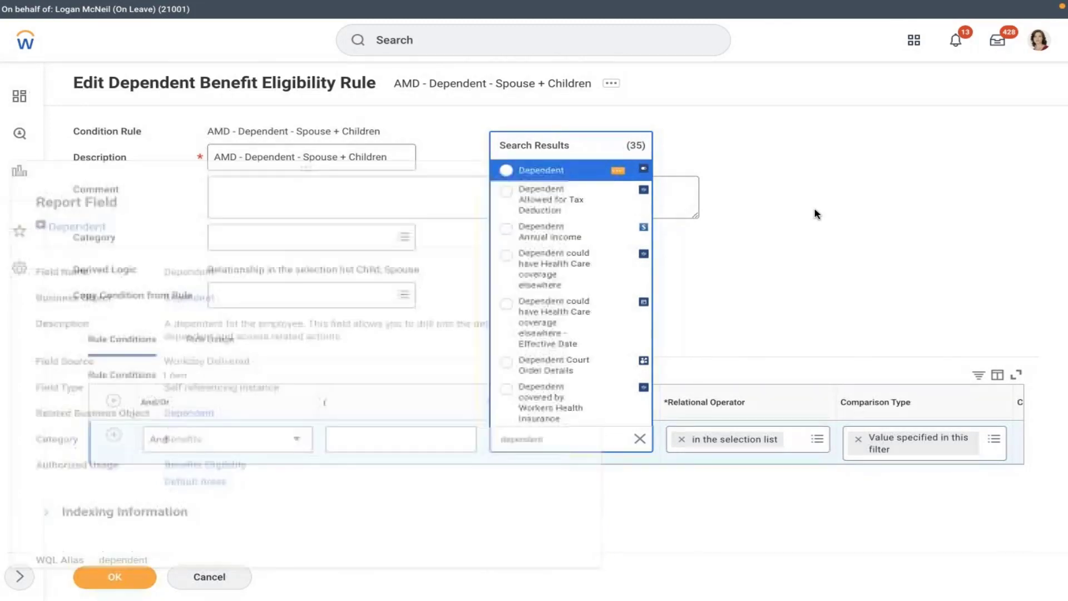
# - Pick the Dependent result, then cancel the rule and discard its changes
pyautogui.click(564, 177)
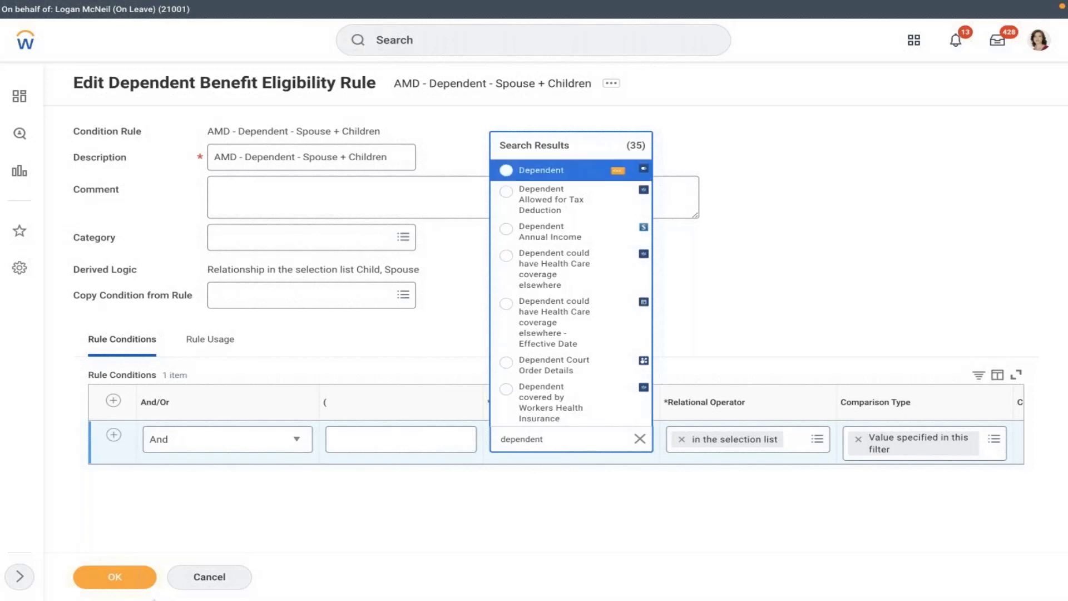
pyautogui.click(209, 577)
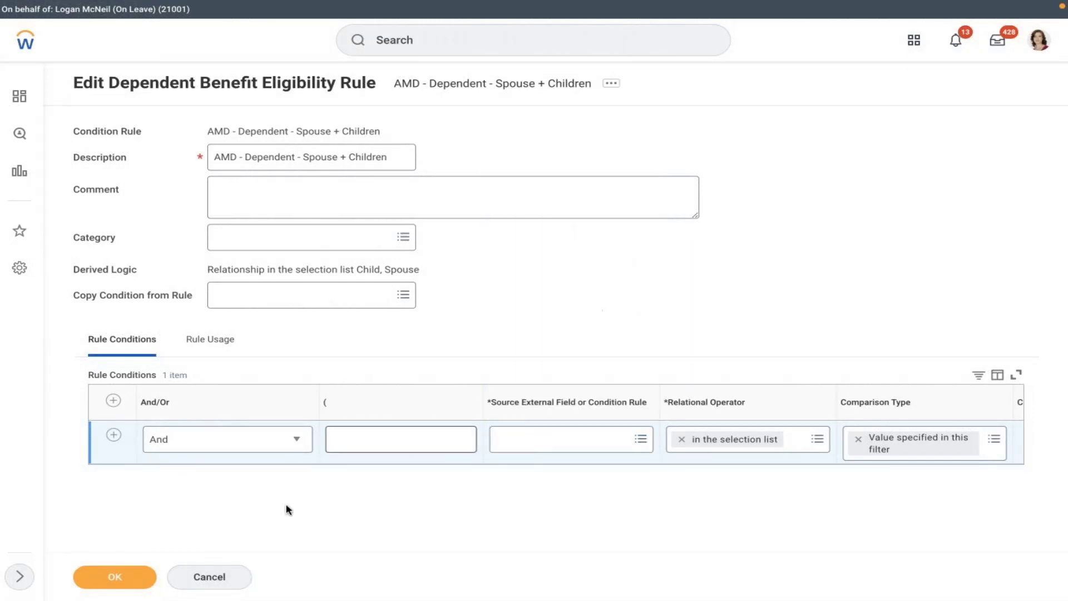
pyautogui.click(210, 577)
pyautogui.click(469, 323)
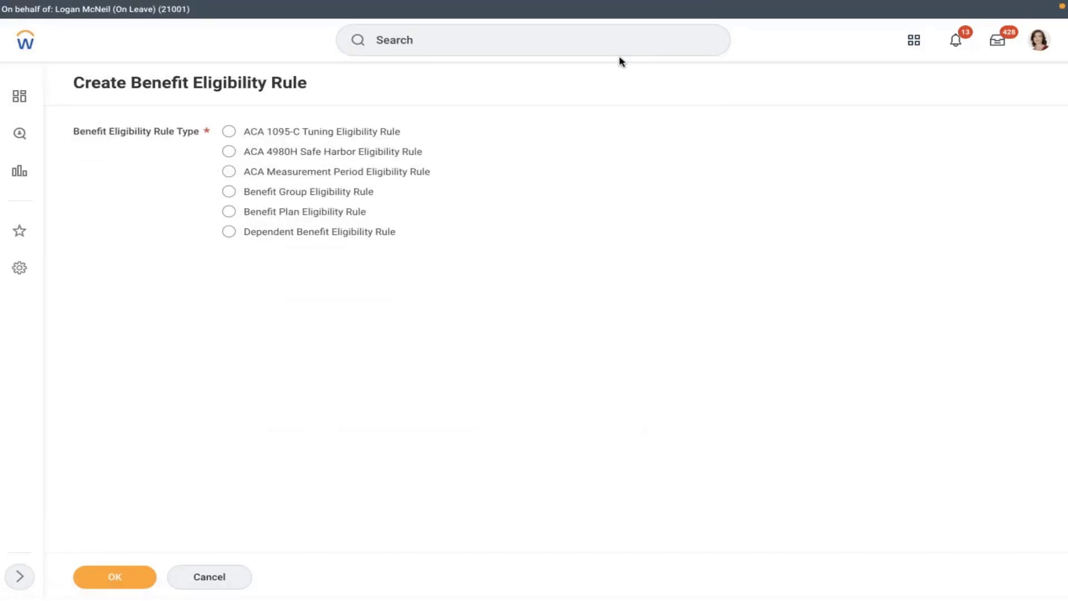
# - Go to the worker's profile Benefits section and open its Benefits actions list
pyautogui.click(1050, 38)
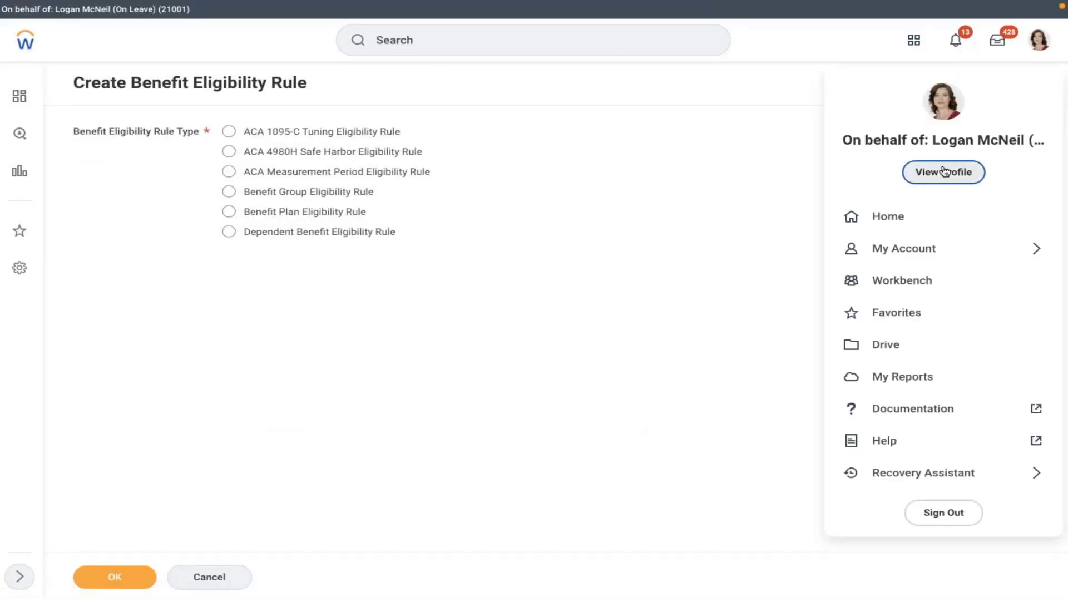
pyautogui.press('Escape')
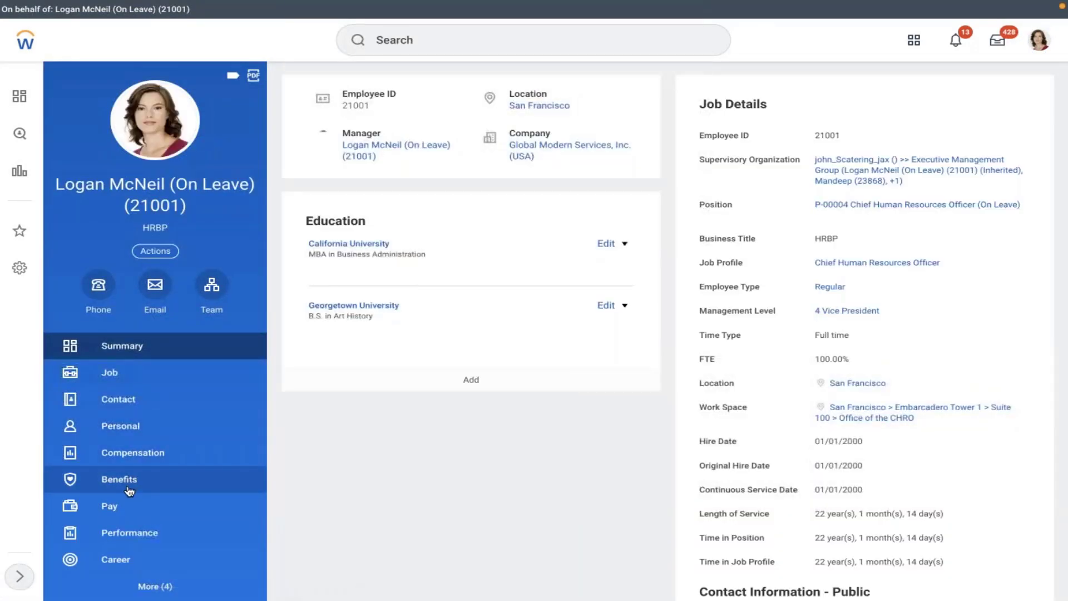
pyautogui.click(139, 479)
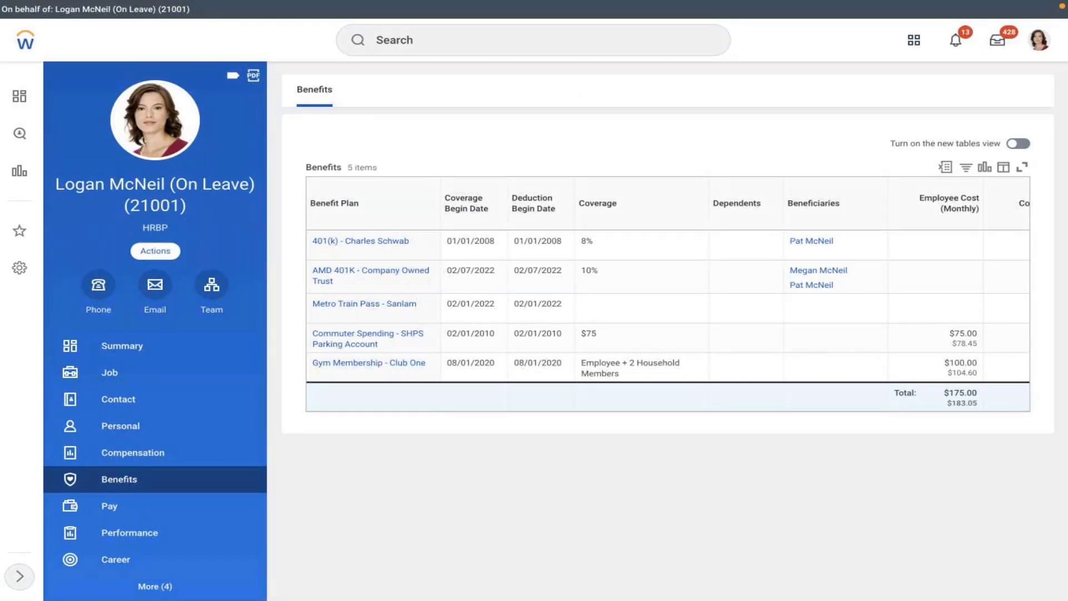
pyautogui.click(155, 251)
pyautogui.moveTo(178, 394)
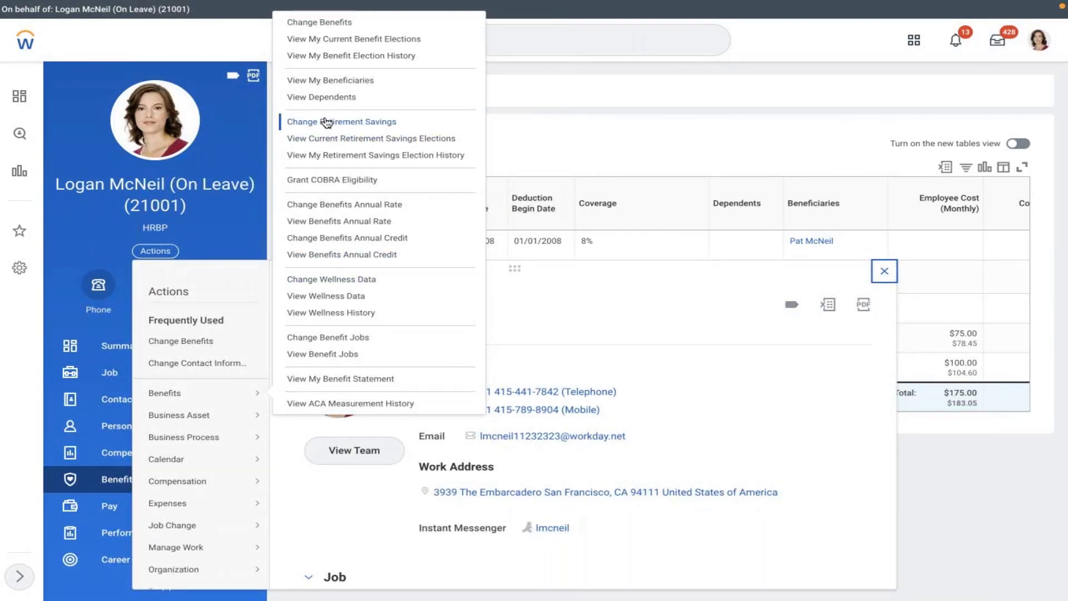
# - View Dependents, start adding one to review Relationship types, then cancel back to the list
pyautogui.click(313, 98)
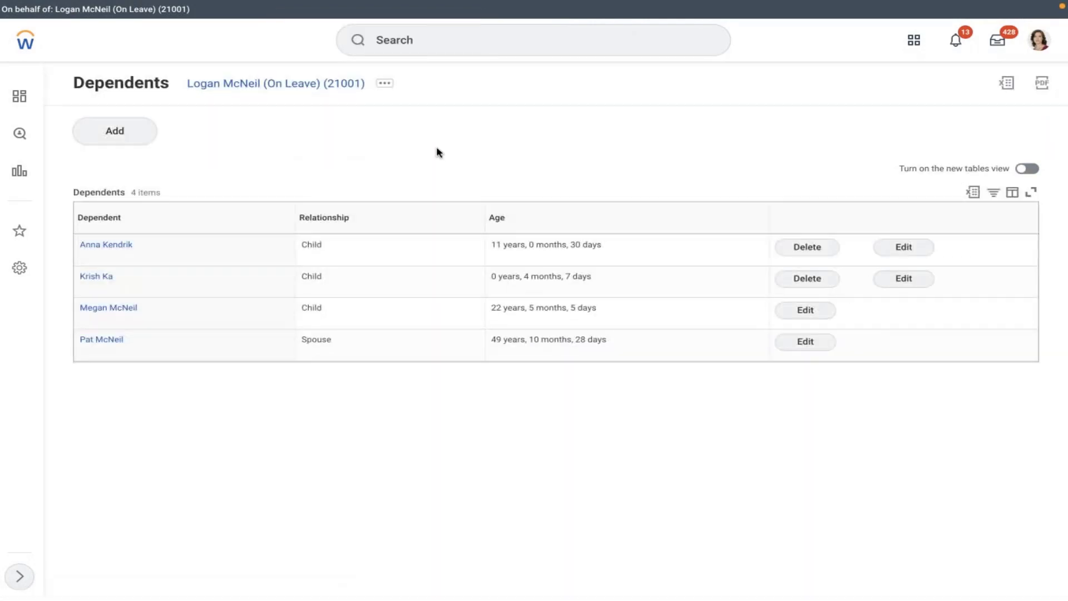
pyautogui.click(105, 135)
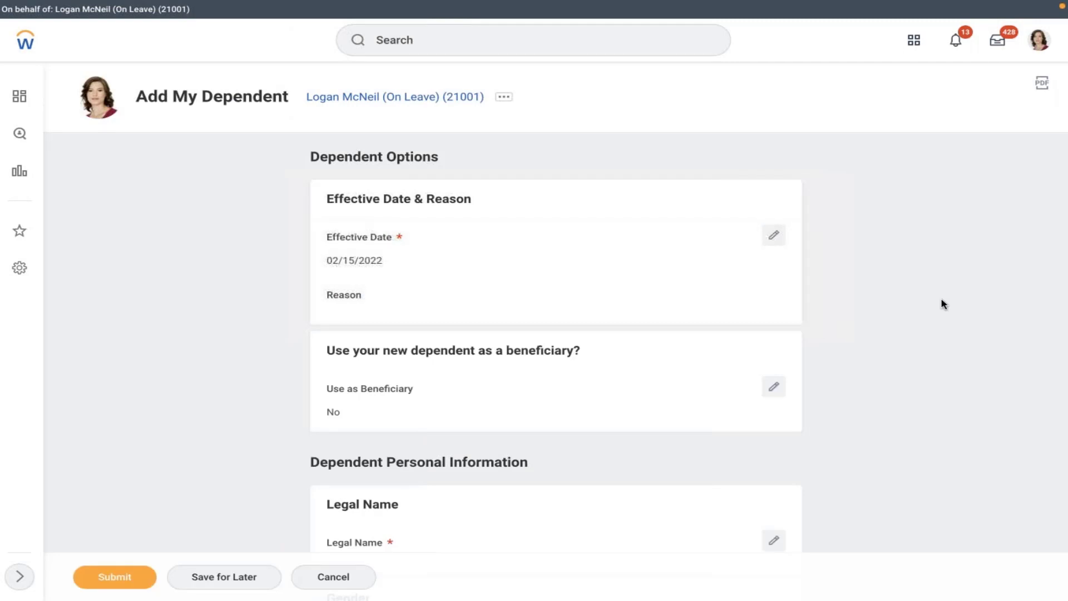
pyautogui.scroll(-7, 944, 303)
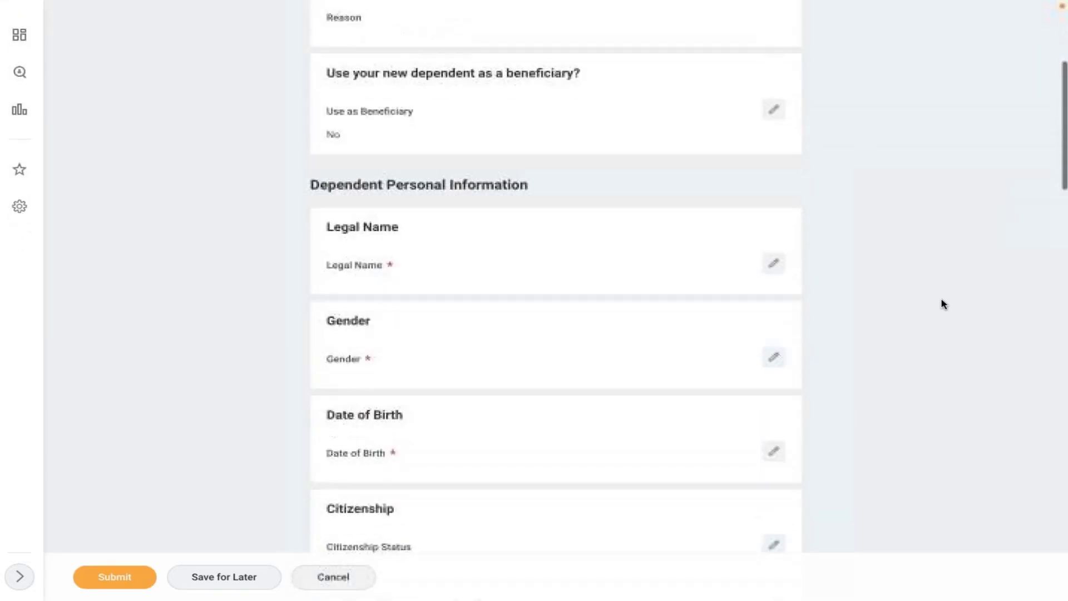
pyautogui.scroll(-1, 945, 304)
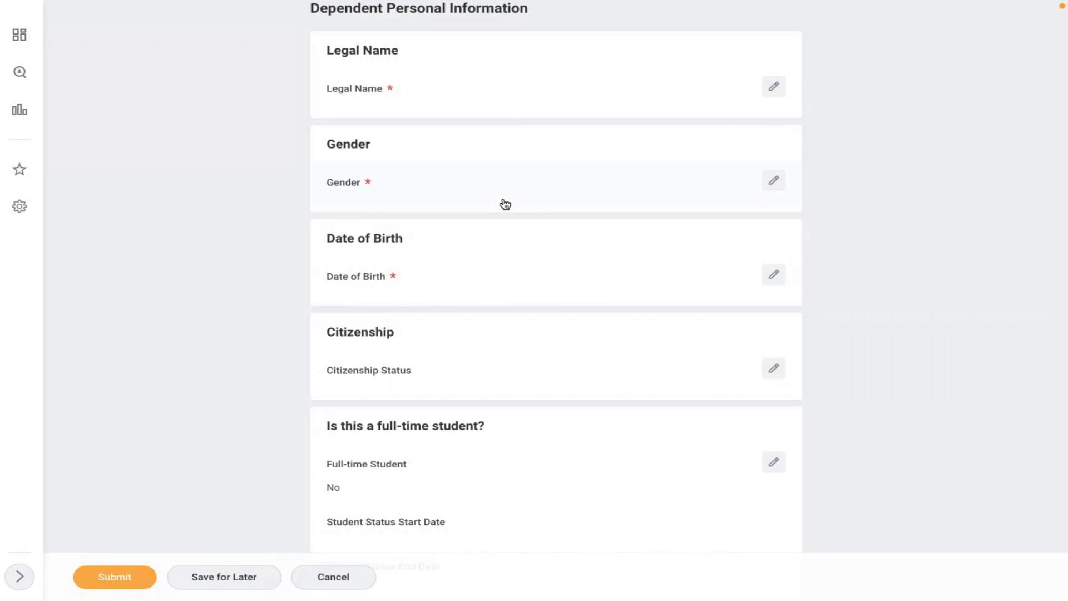
pyautogui.scroll(-5, 504, 204)
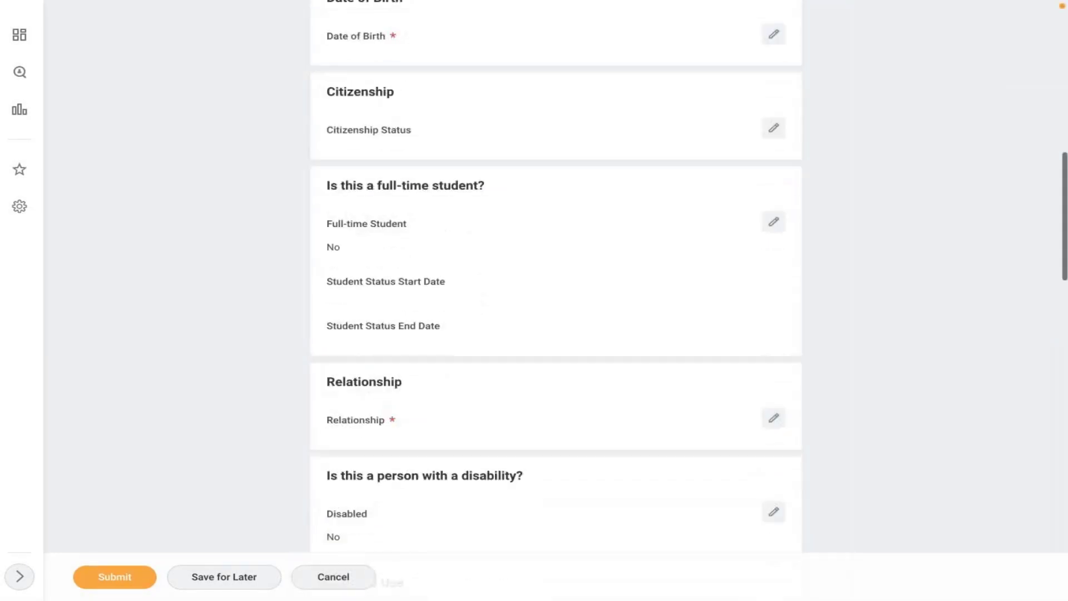
pyautogui.click(404, 441)
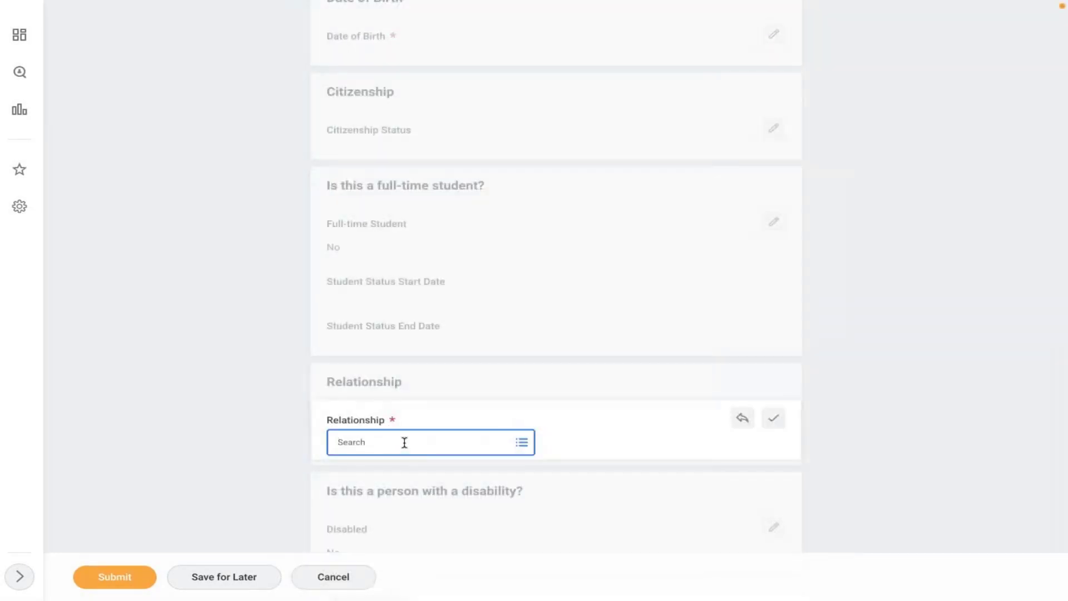
pyautogui.click(405, 443)
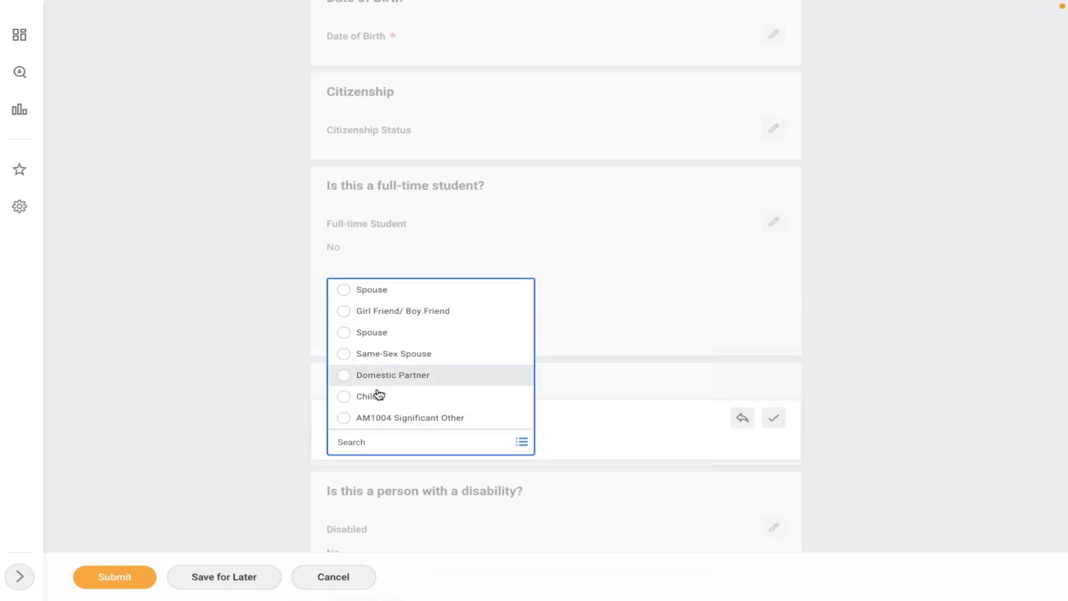
pyautogui.click(252, 369)
pyautogui.click(336, 578)
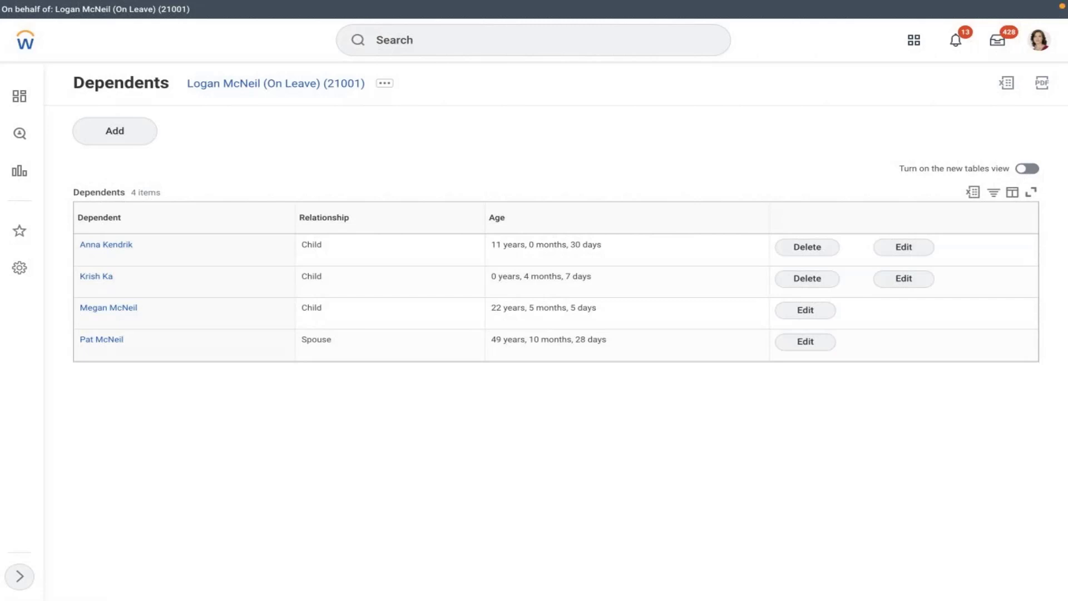
# - Open the AMD - Dependent - Spouse + Children rule via the Edit Benefit Eligibility Rule task ('edit ben eli')
pyautogui.click(440, 47)
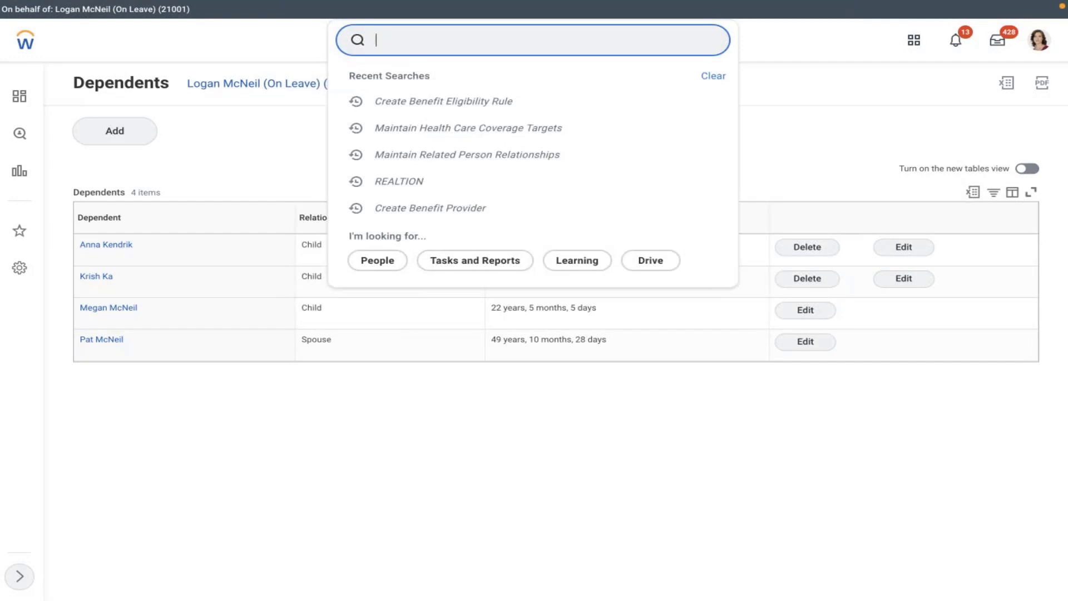
pyautogui.write('edit')
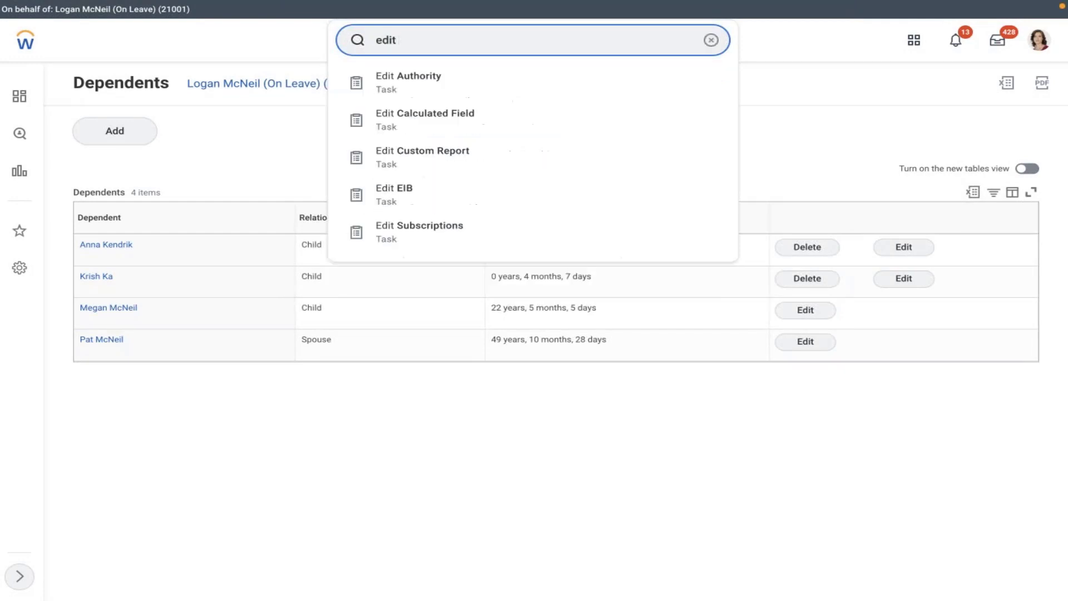
pyautogui.write(' ben eli')
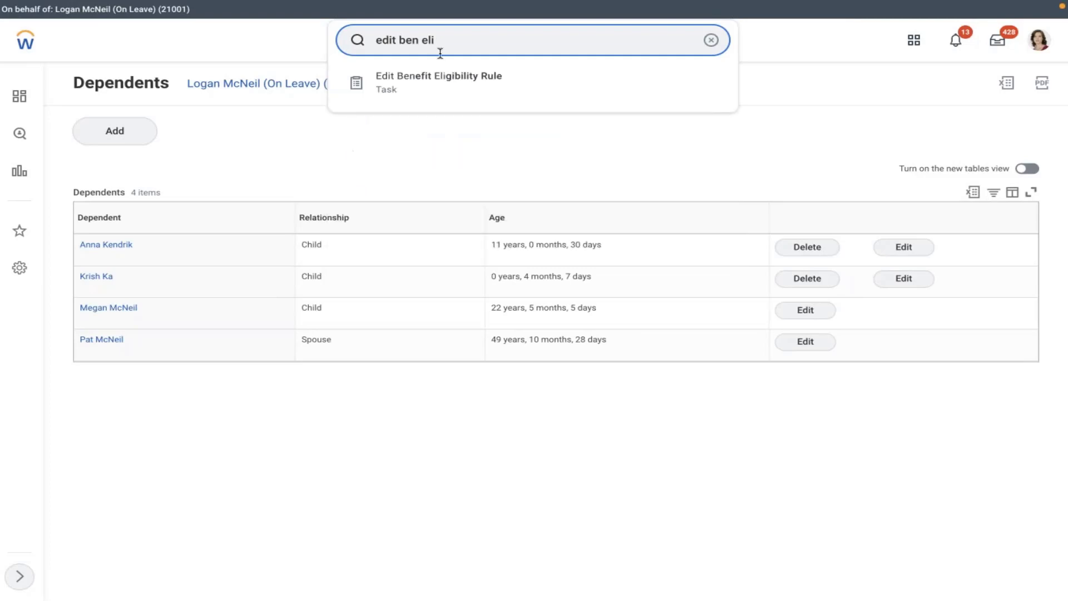
pyautogui.click(426, 85)
pyautogui.click(449, 171)
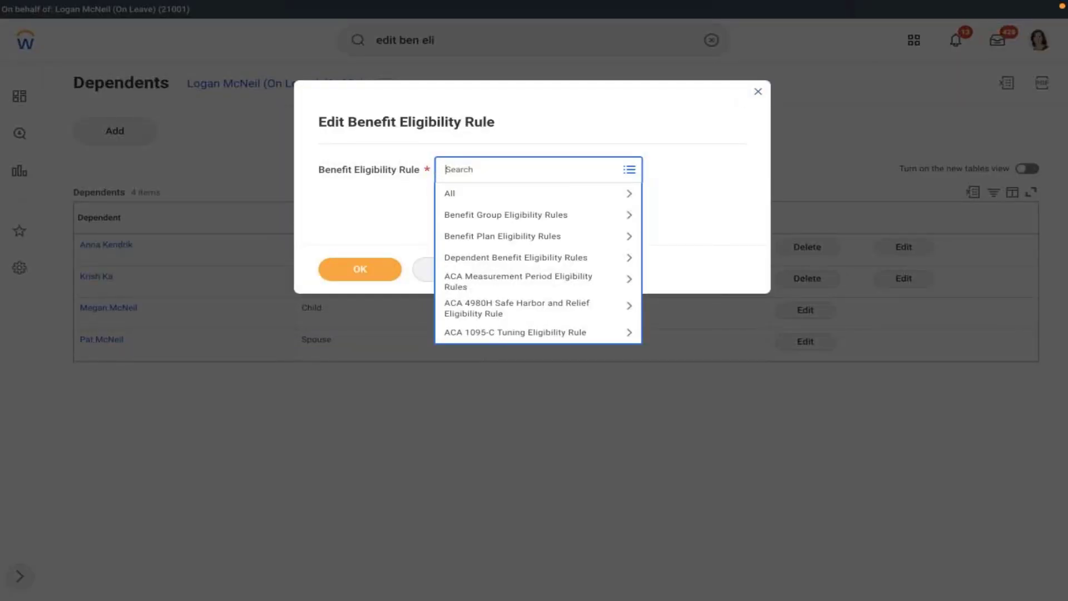
pyautogui.write('amd')
pyautogui.press('Return')
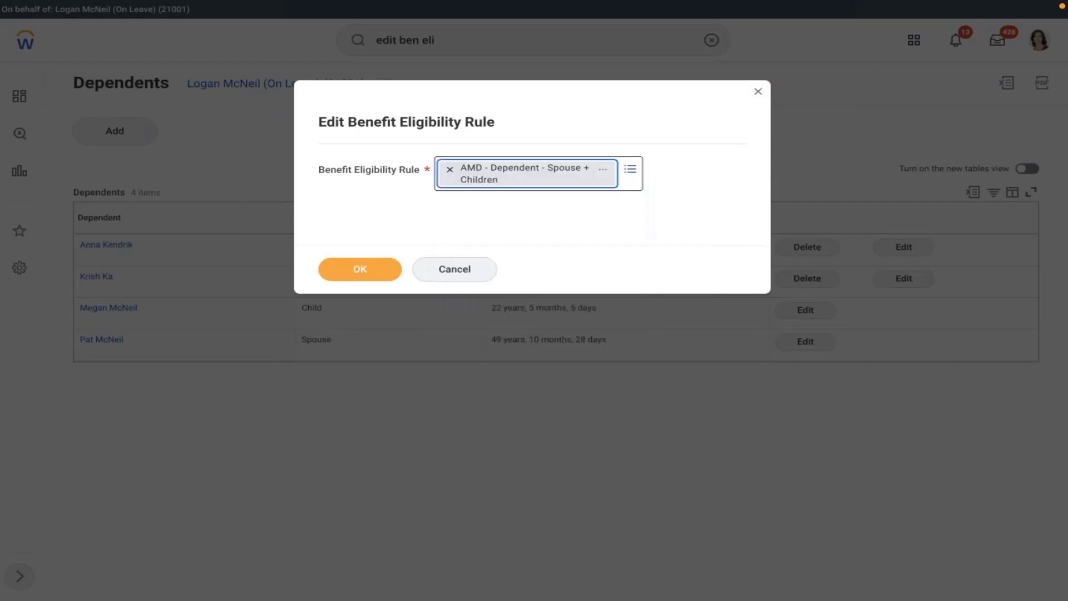
pyautogui.click(361, 269)
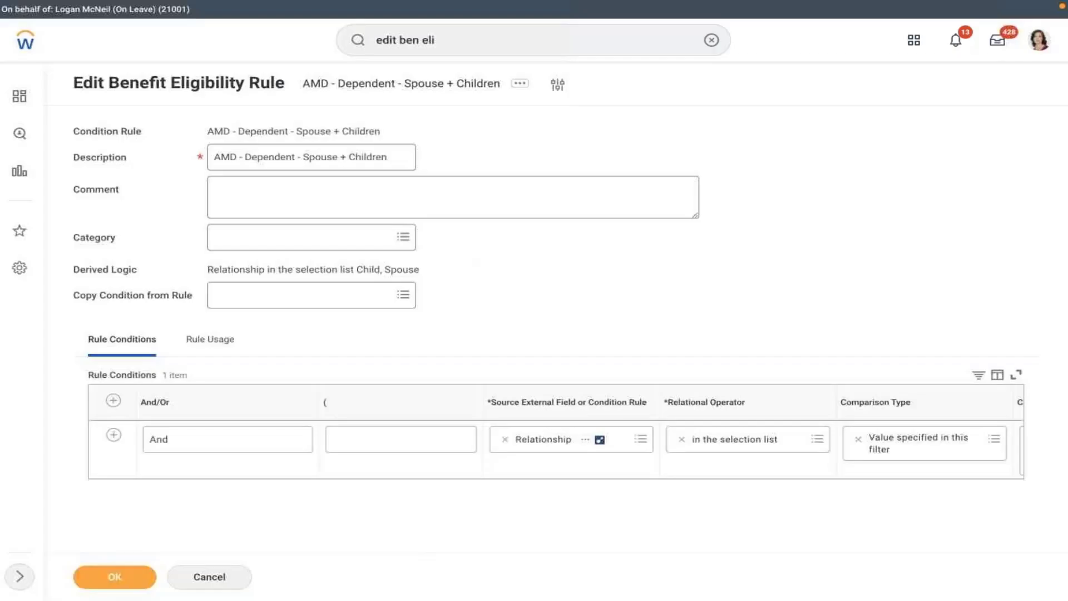
# - Save the rule with its Relationship condition unchanged, then check the relationship requirement in the Word notes
pyautogui.click(563, 477)
pyautogui.click(732, 468)
pyautogui.hscroll(5, 733, 467)
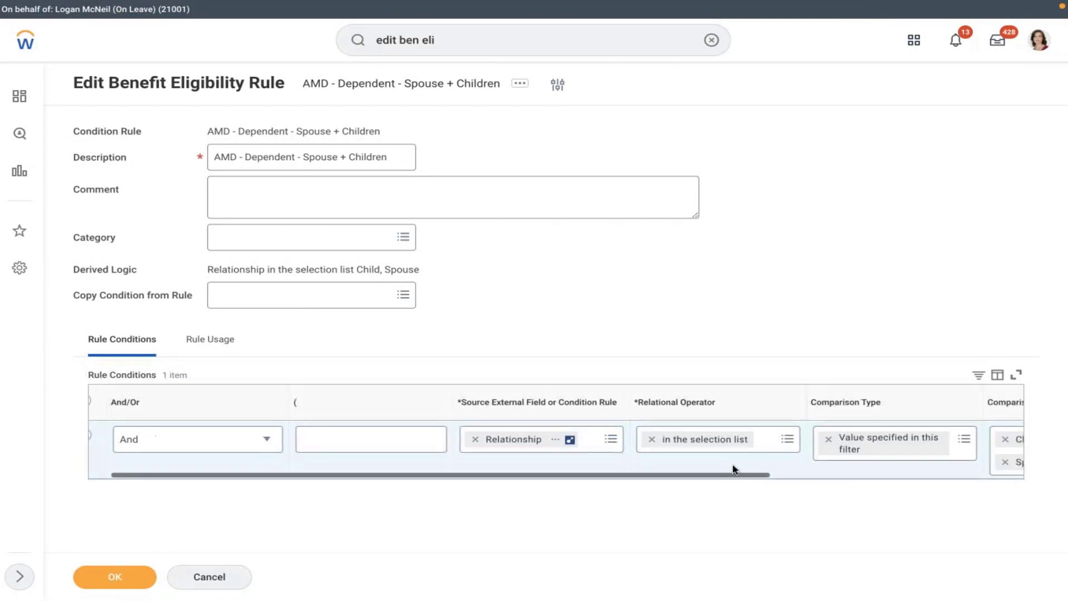
pyautogui.hscroll(2, 733, 469)
pyautogui.click(115, 576)
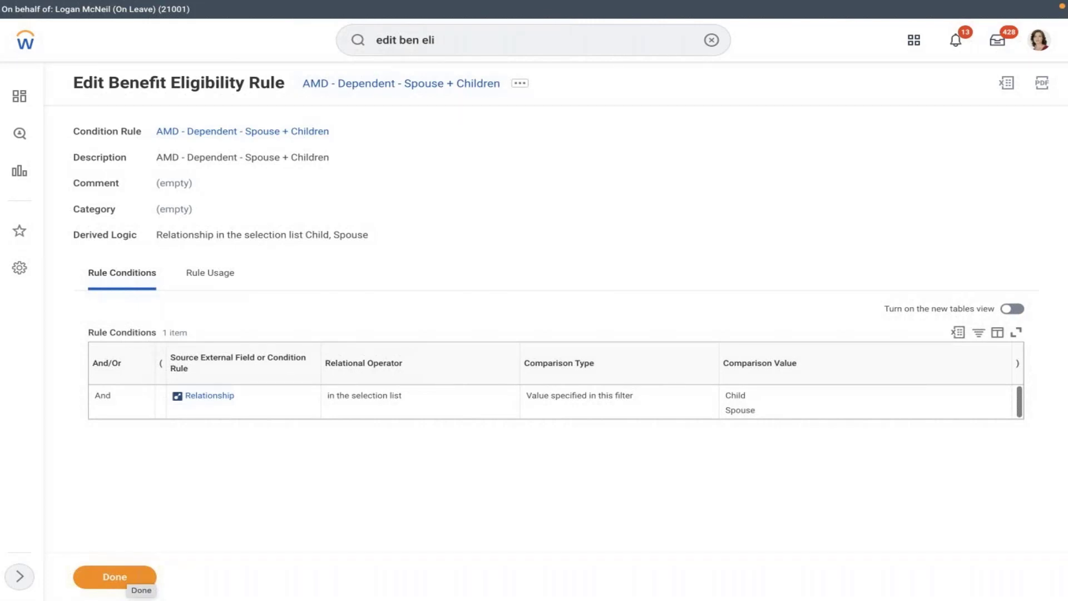
pyautogui.hotkey('ctrl', 'Left')
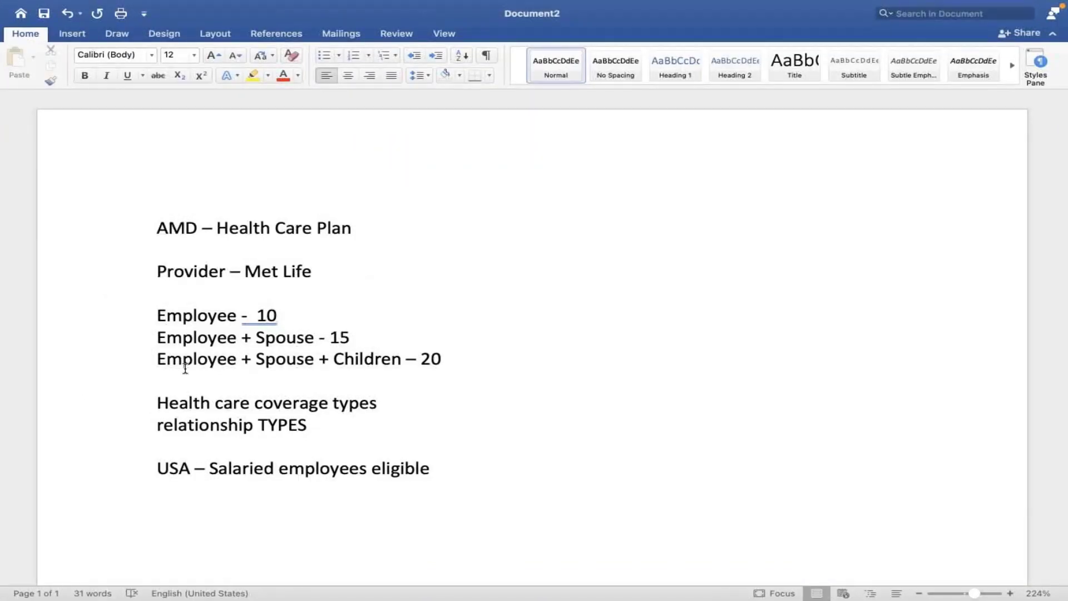
pyautogui.click(297, 427)
pyautogui.hotkey('ctrl', 'Right')
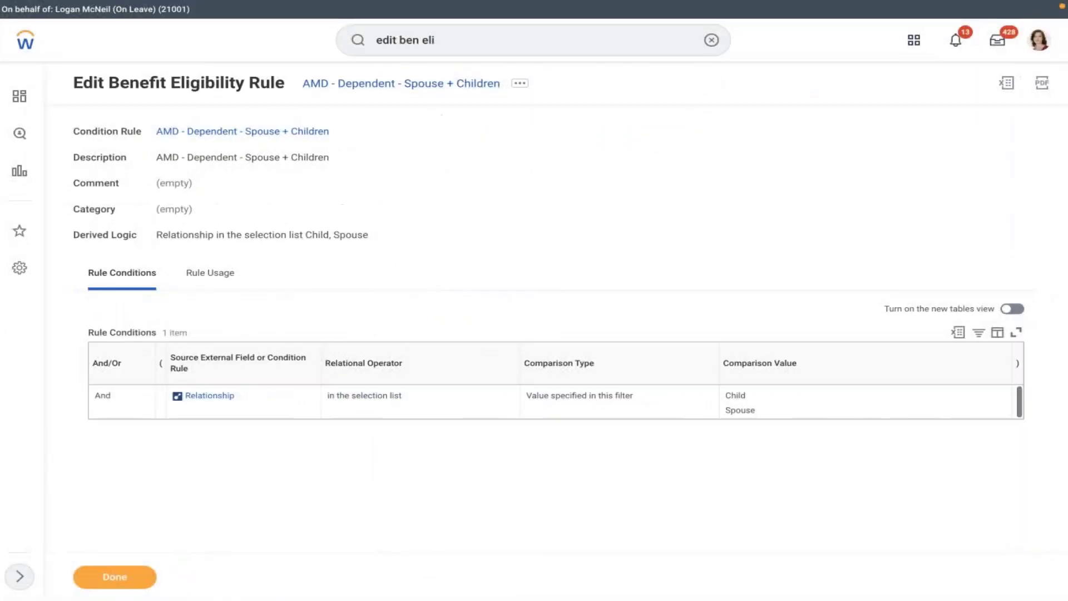
# - In Maintain Benefit Coverage Types, add health care coverage type 'AMD - Medical' with order 1
pyautogui.click(717, 39)
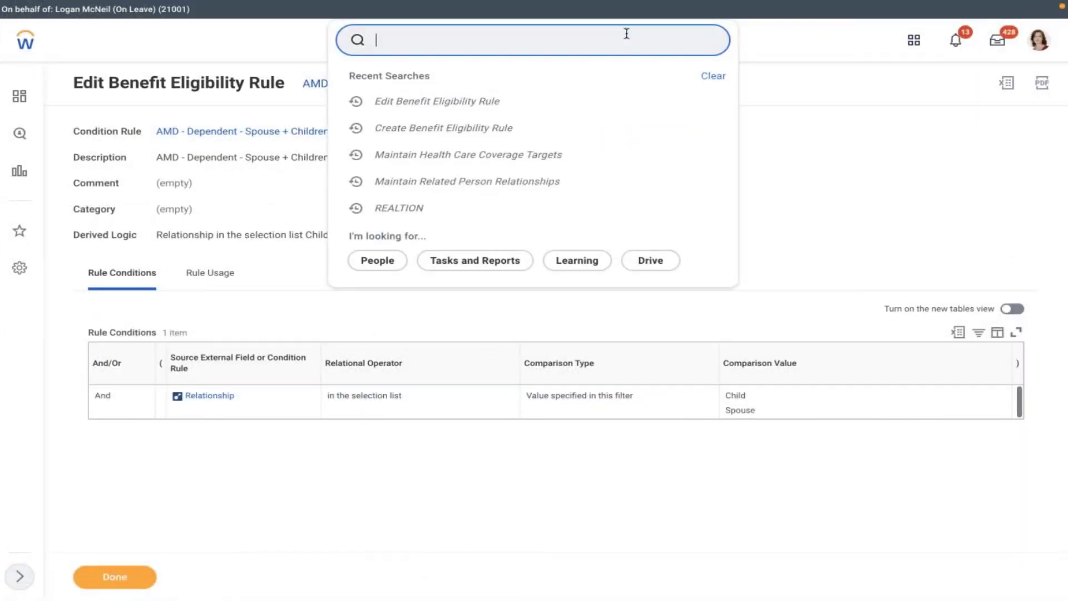
pyautogui.write('maintain ben cov')
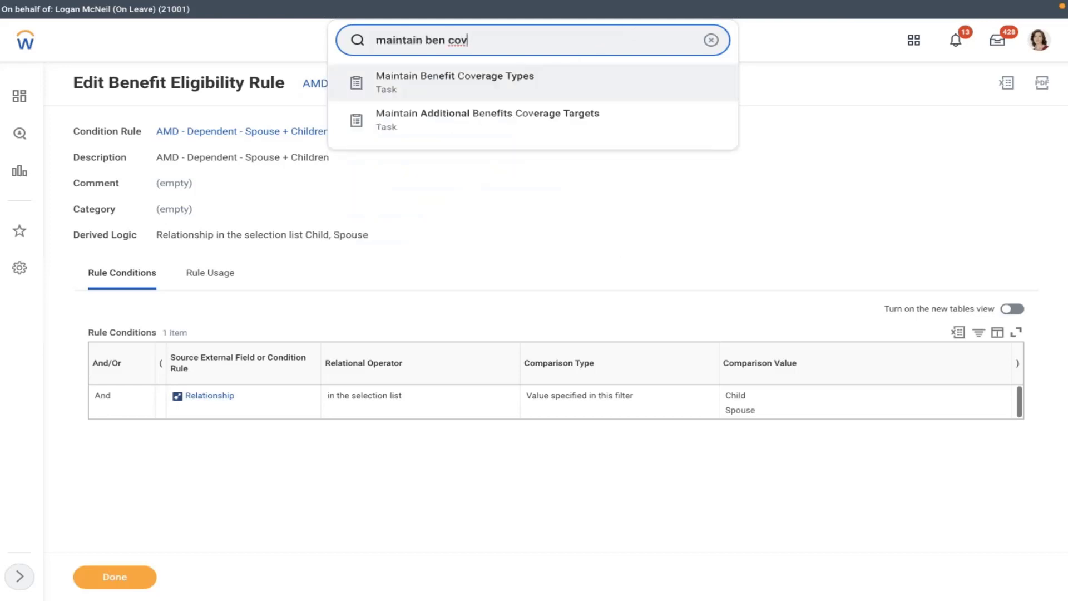
pyautogui.click(522, 76)
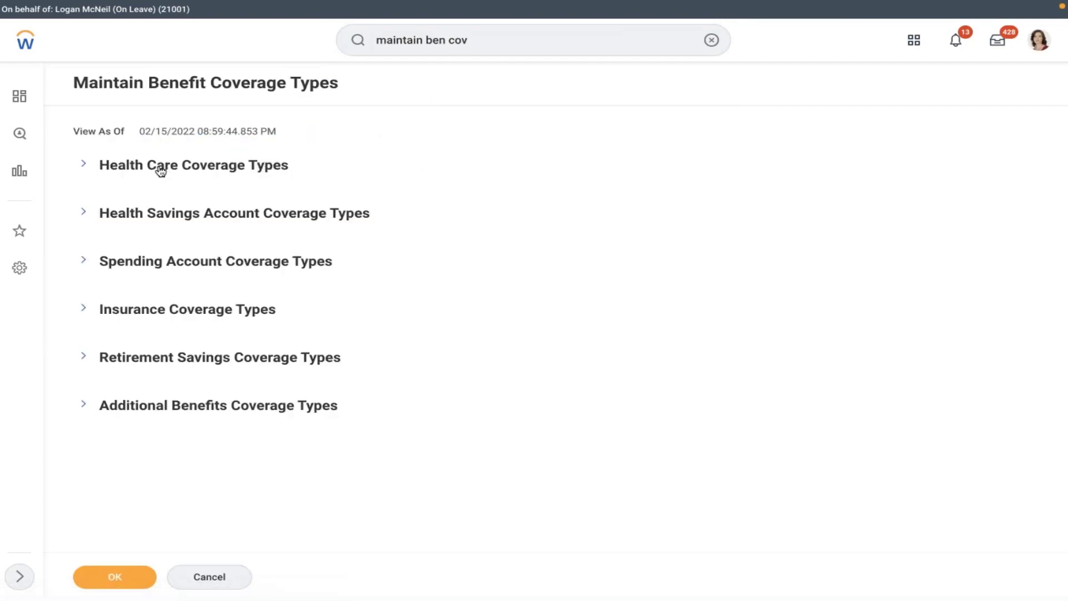
pyautogui.click(160, 171)
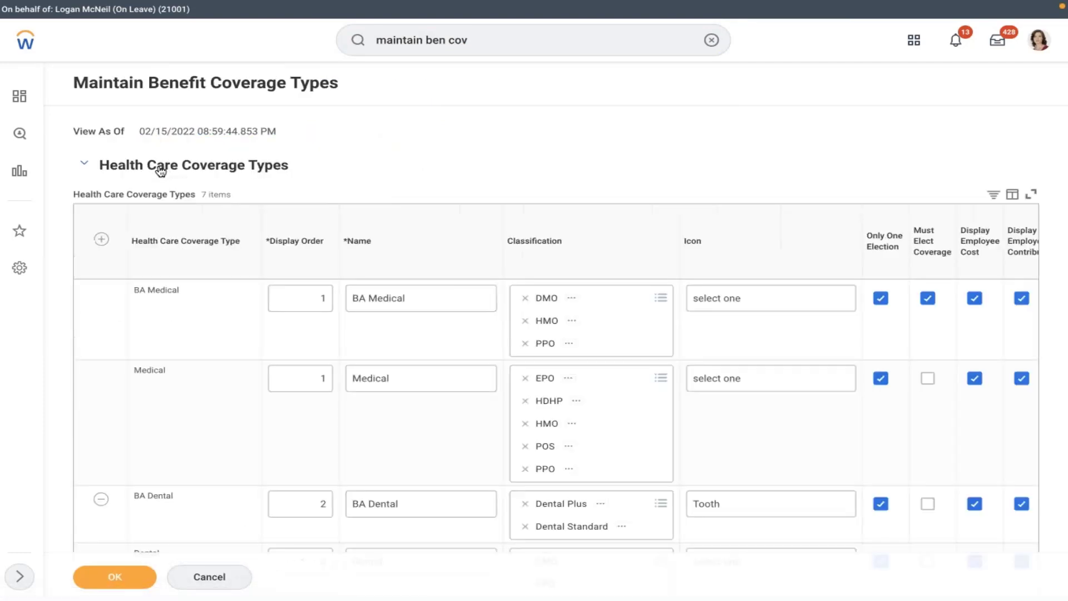
pyautogui.click(101, 240)
pyautogui.click(300, 298)
pyautogui.write('1')
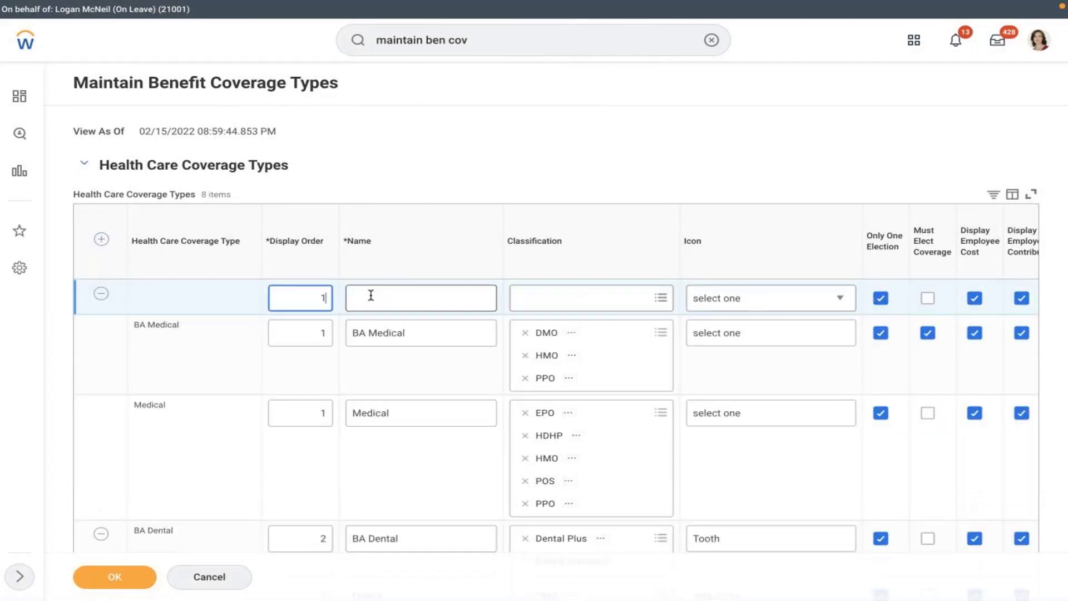
pyautogui.click(455, 295)
pyautogui.write('AMD - ')
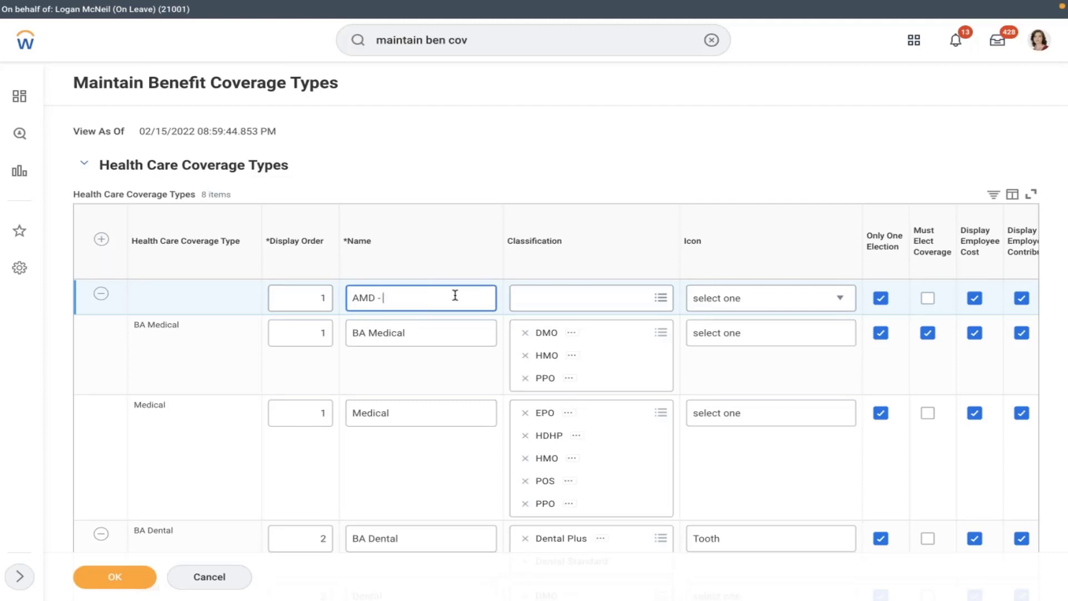
pyautogui.write('Medical')
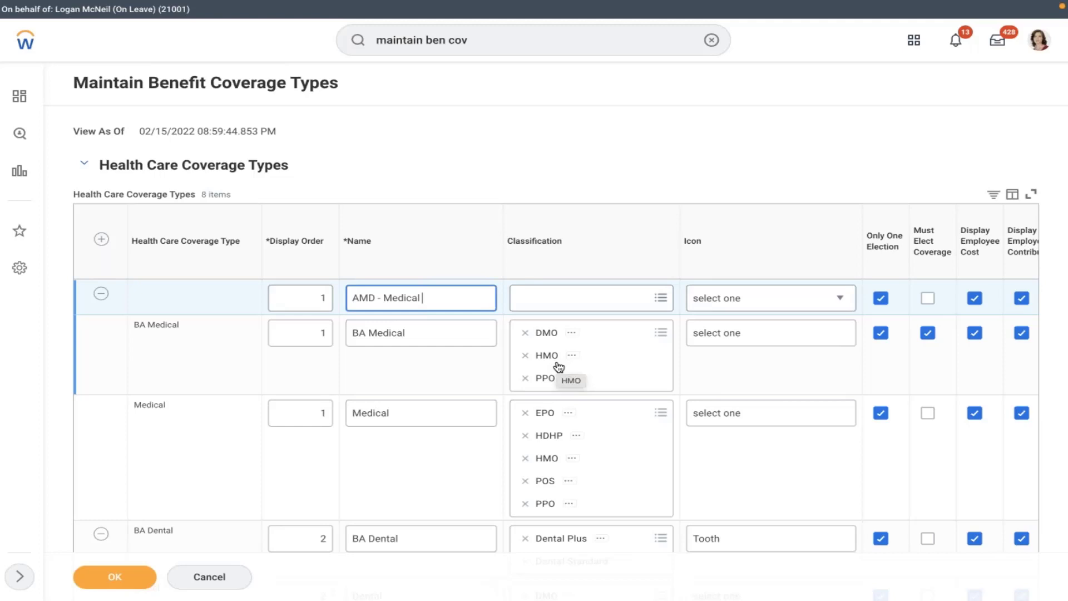
# - Give AMD - Medical the Heart icon and turn off Only One Election, leaving Classification blank
pyautogui.click(564, 308)
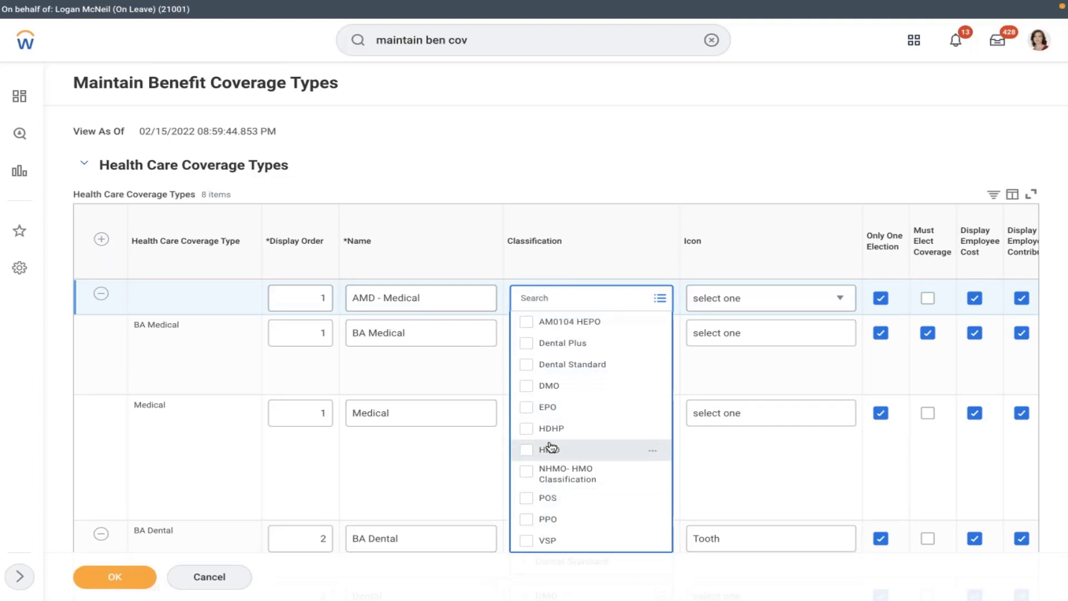
pyautogui.click(639, 143)
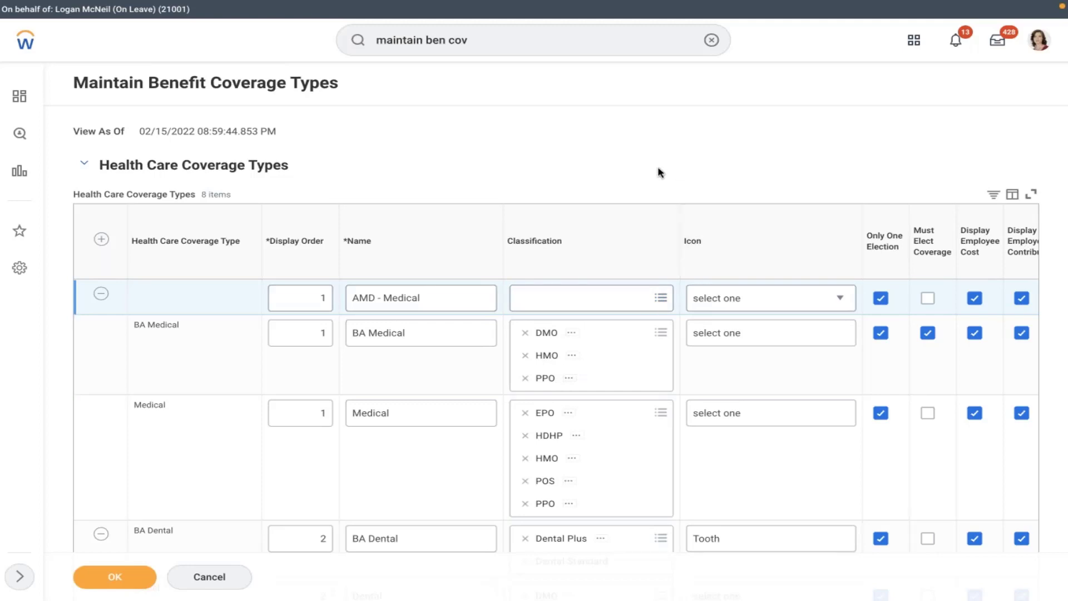
pyautogui.click(737, 303)
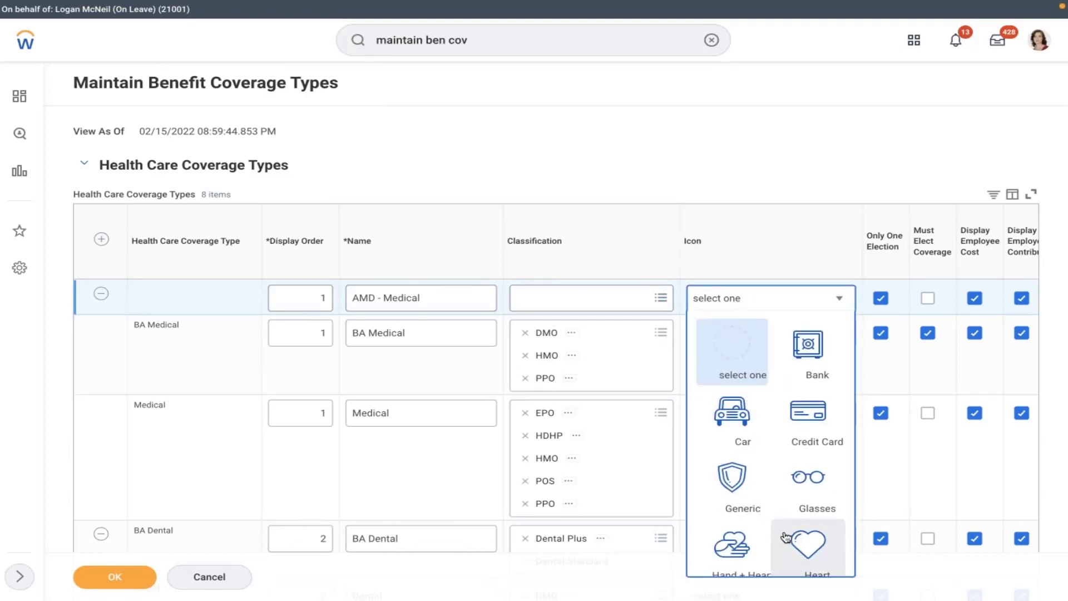
pyautogui.click(808, 545)
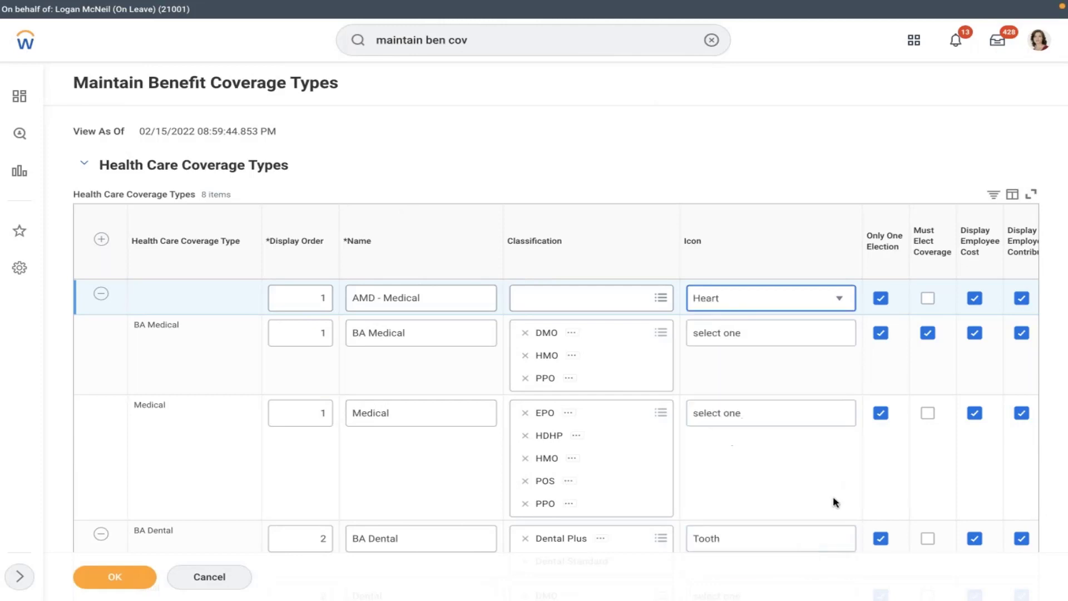
pyautogui.click(823, 386)
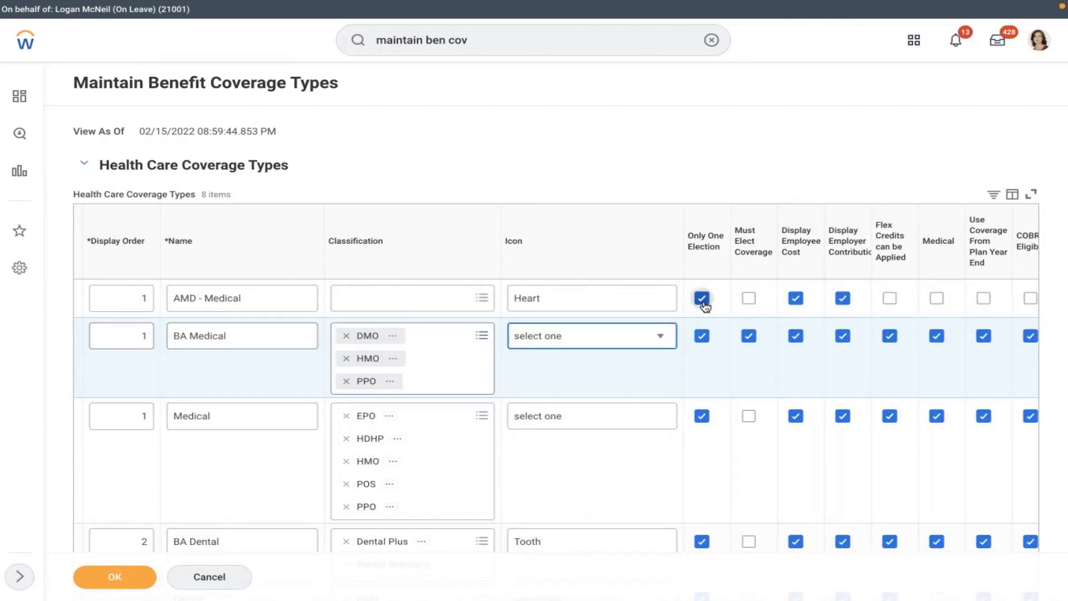
pyautogui.click(703, 299)
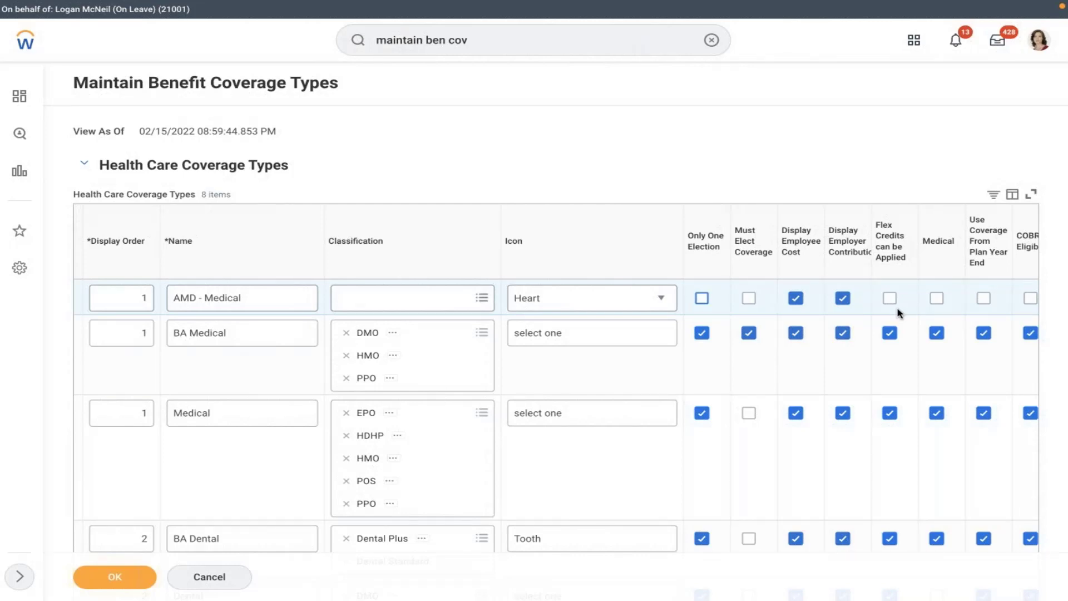
pyautogui.click(972, 480)
# - Tick Medical and COBRA Eligible for the AMD - Medical row
pyautogui.click(926, 322)
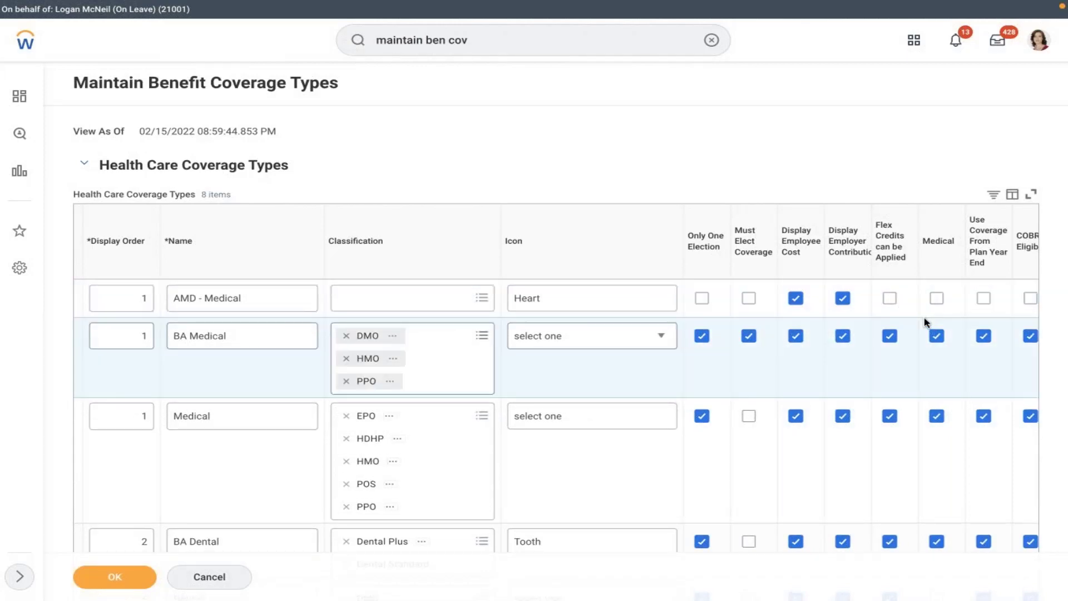
pyautogui.hscroll(1, 926, 321)
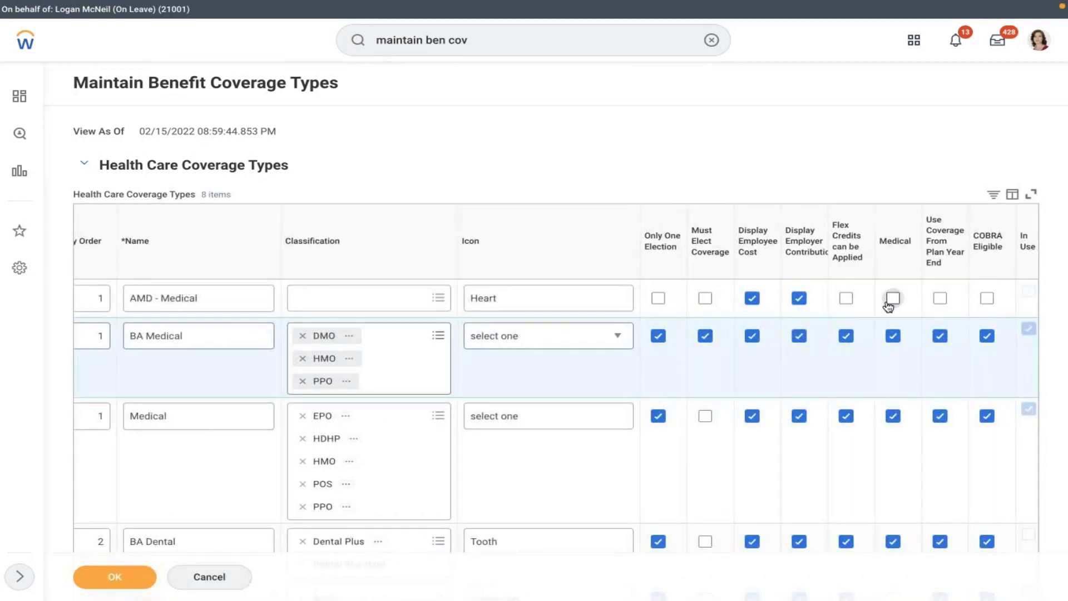
pyautogui.click(893, 299)
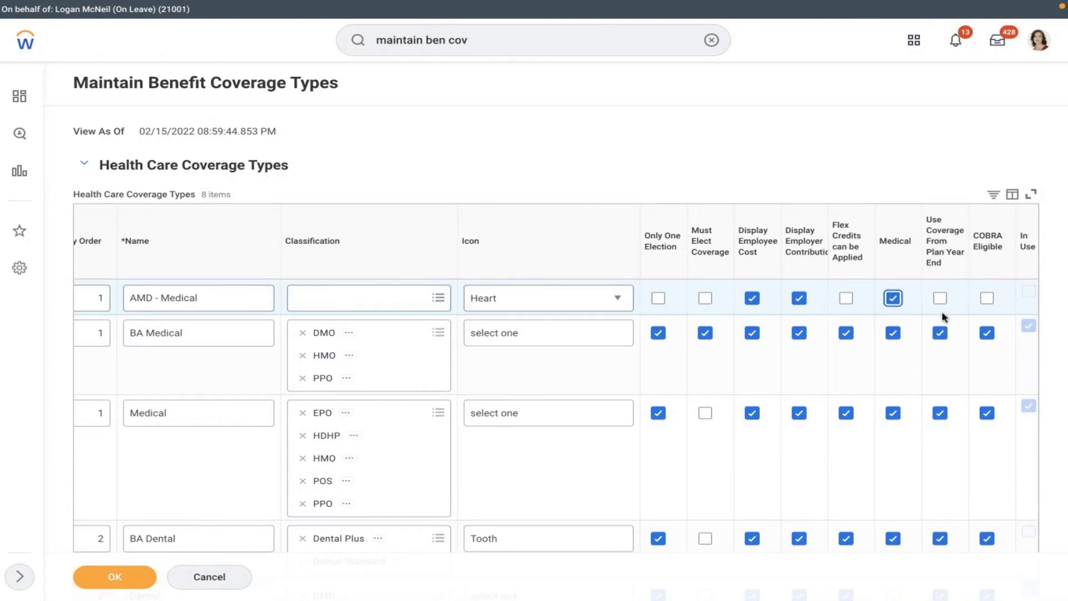
pyautogui.moveTo(942, 314)
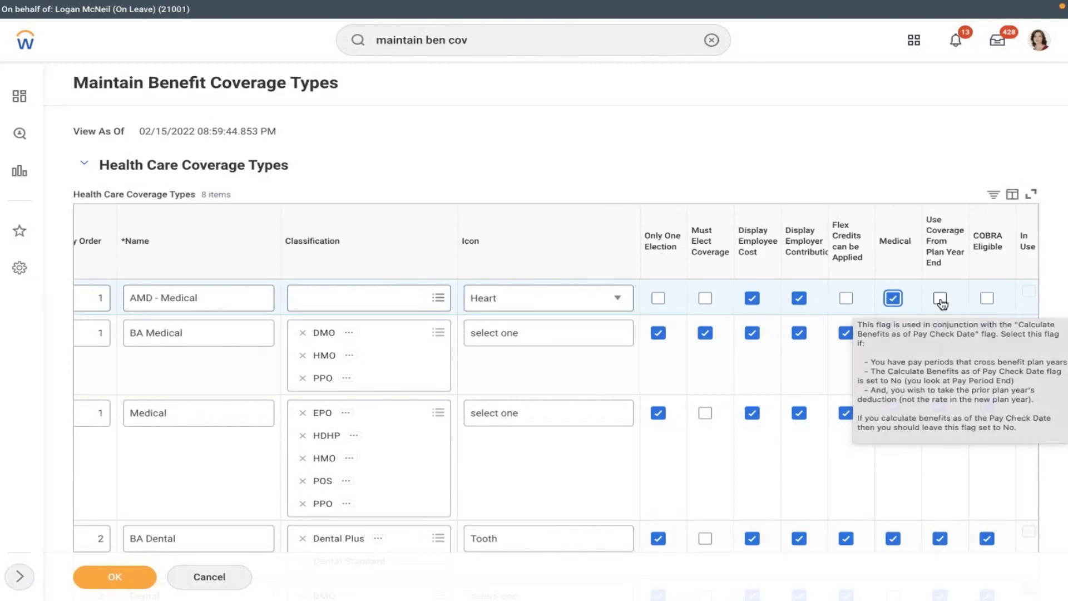
pyautogui.click(987, 300)
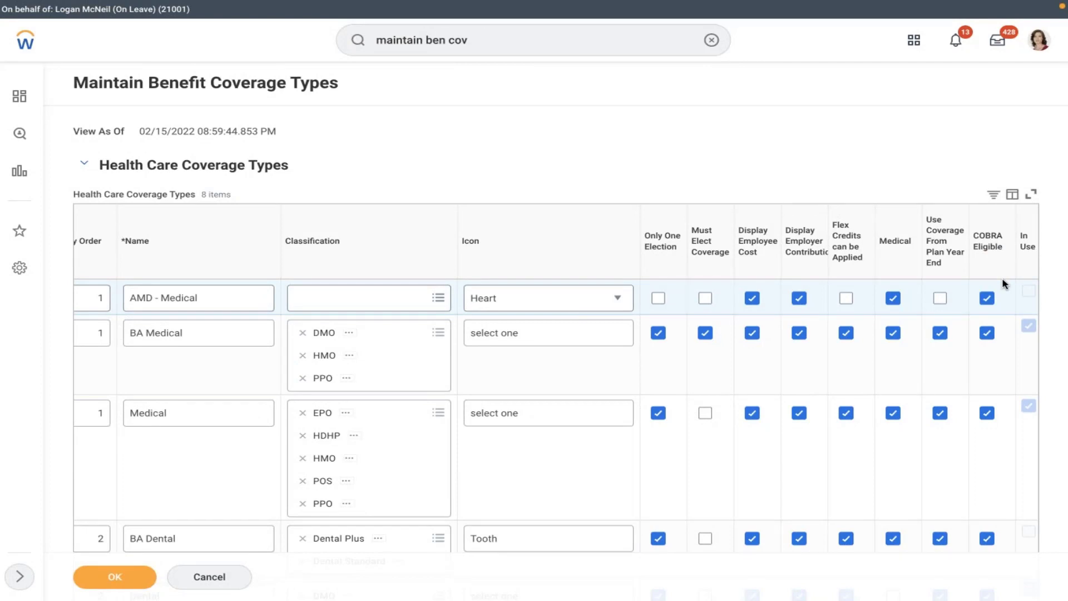
pyautogui.click(844, 371)
pyautogui.hscroll(-4, 845, 371)
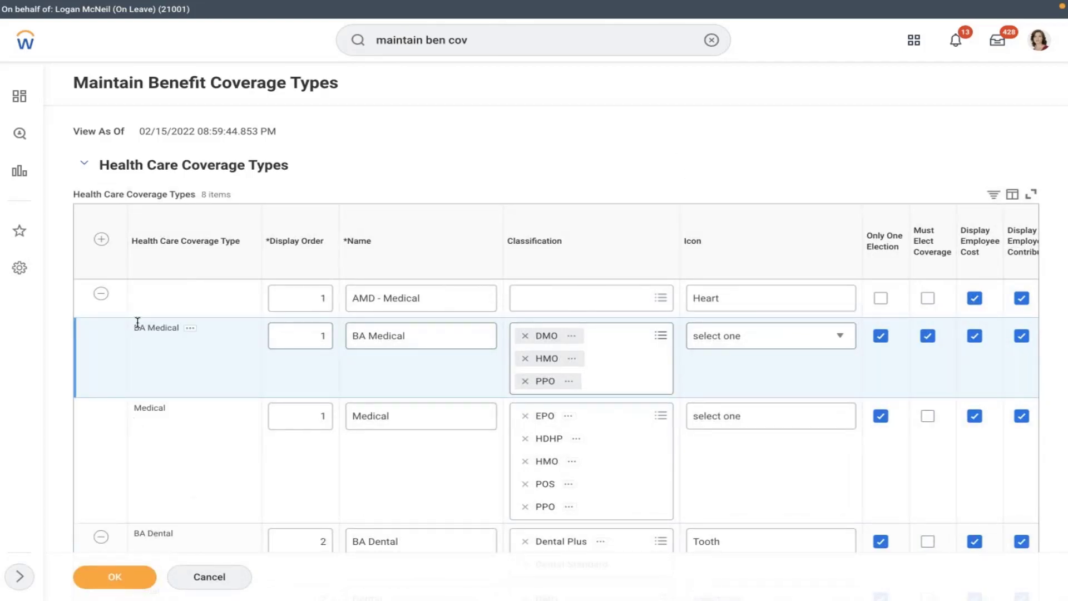
# - Save the coverage types, then search 'create ben plan' and choose Create Benefit Plan
pyautogui.click(116, 577)
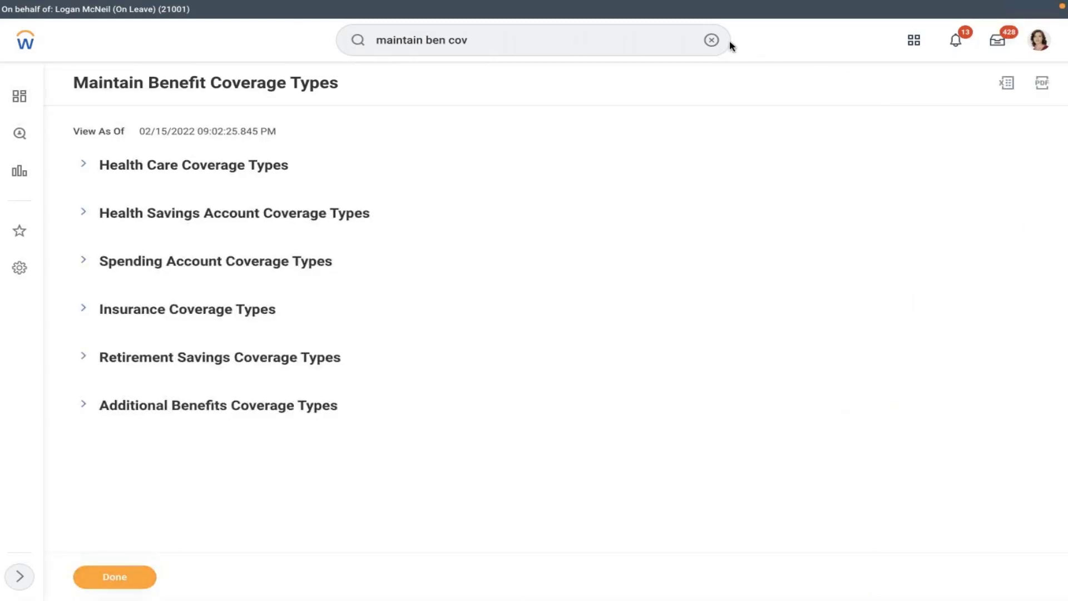
pyautogui.click(712, 40)
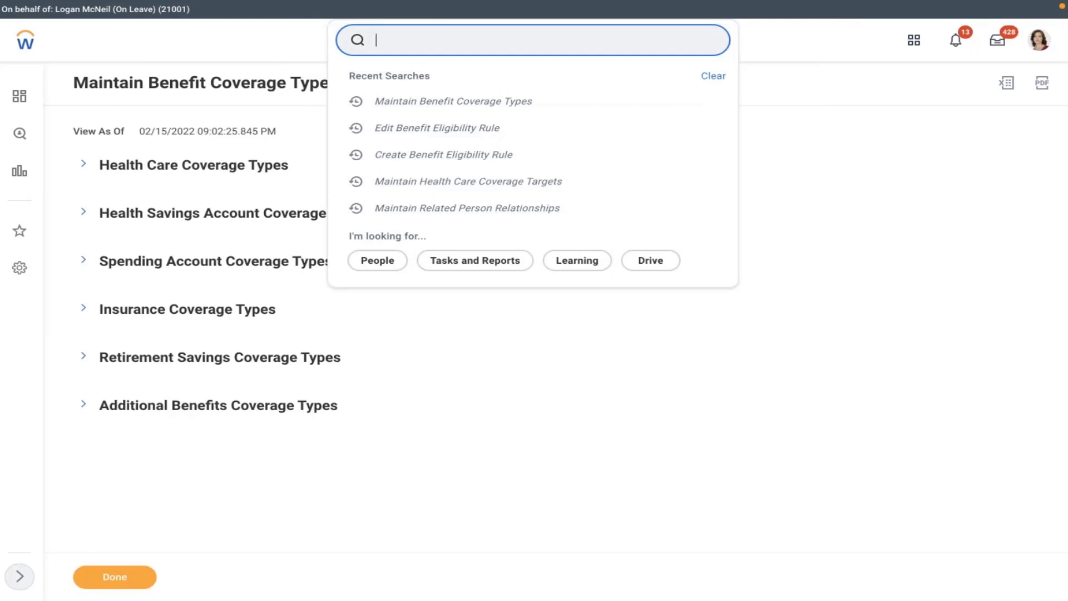
pyautogui.write('crea')
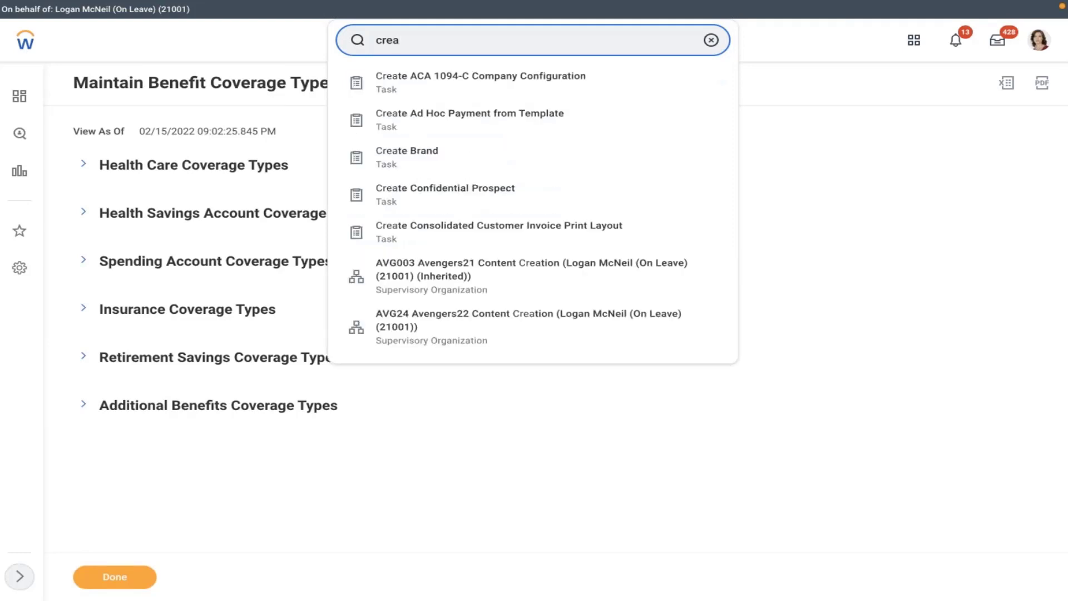
pyautogui.write('te ben plan')
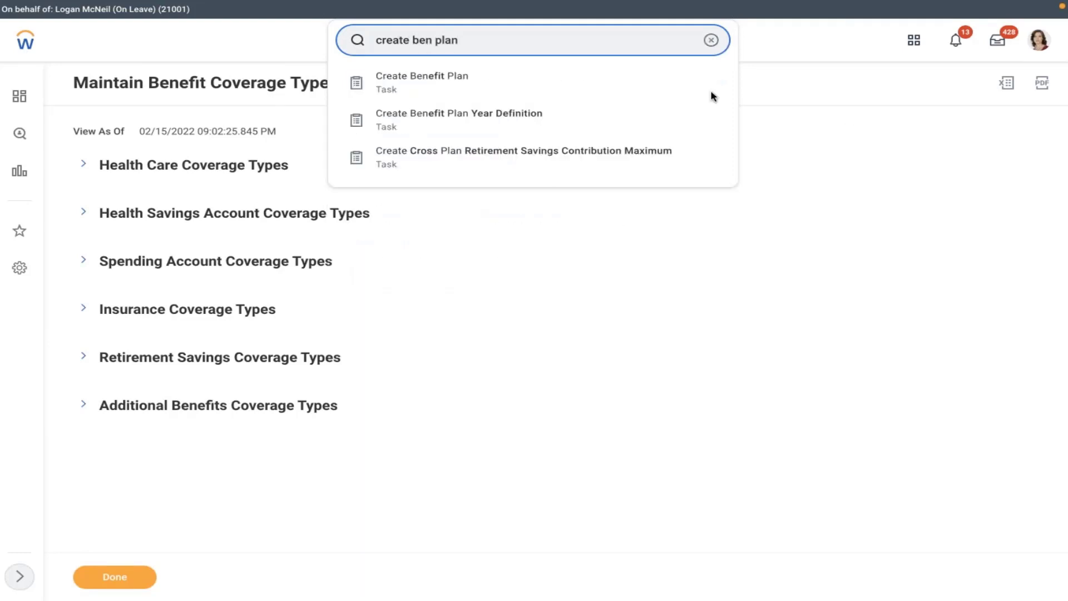
pyautogui.click(520, 80)
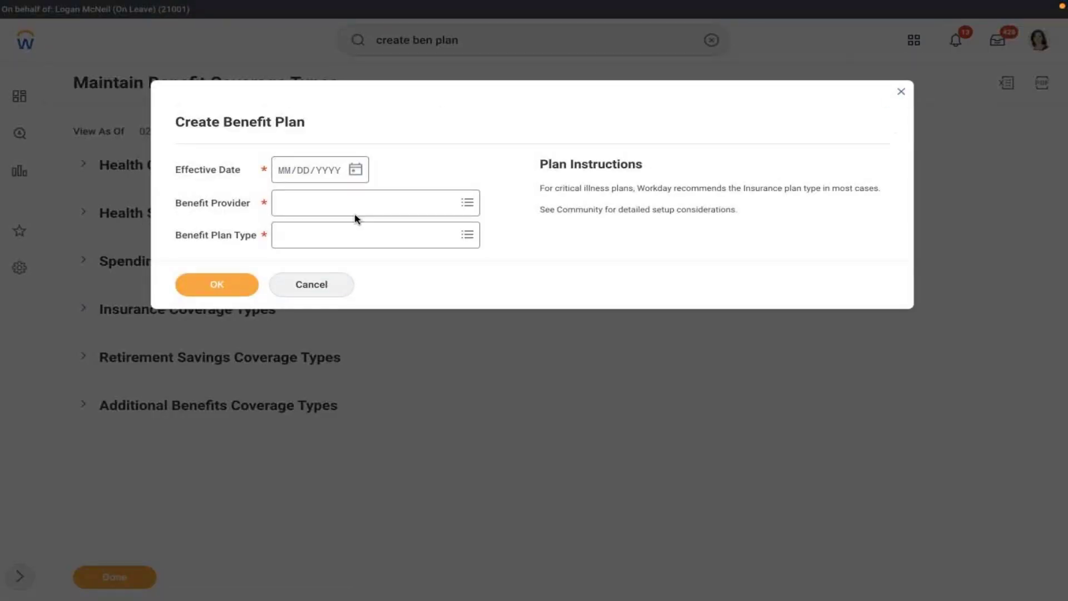
# - Set the effective date to 01/01/2022 and choose MET LIFE as the benefit provider
pyautogui.click(356, 171)
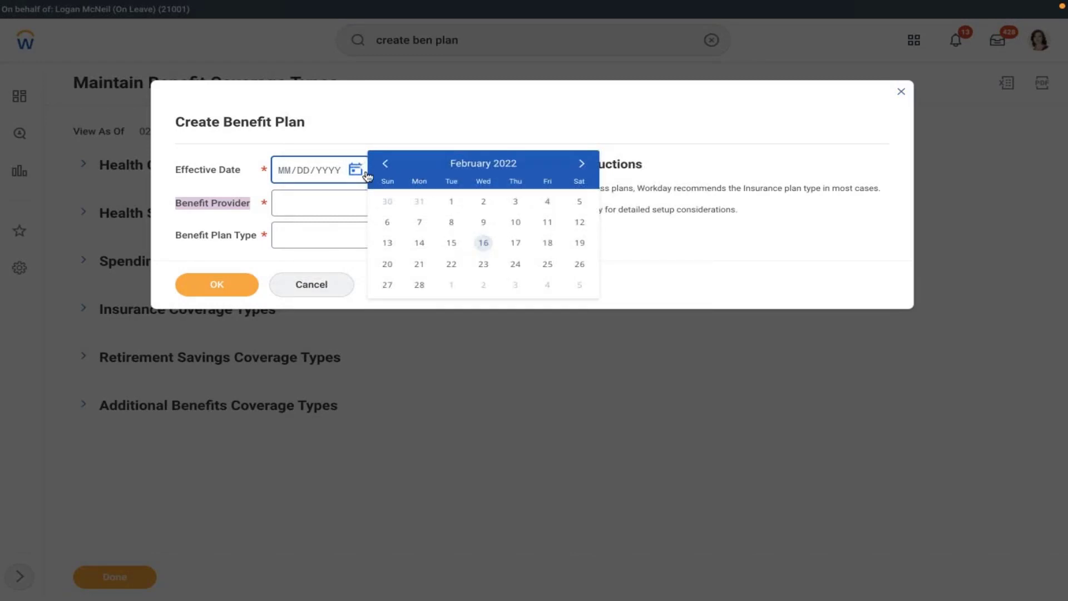
pyautogui.click(385, 163)
pyautogui.click(581, 203)
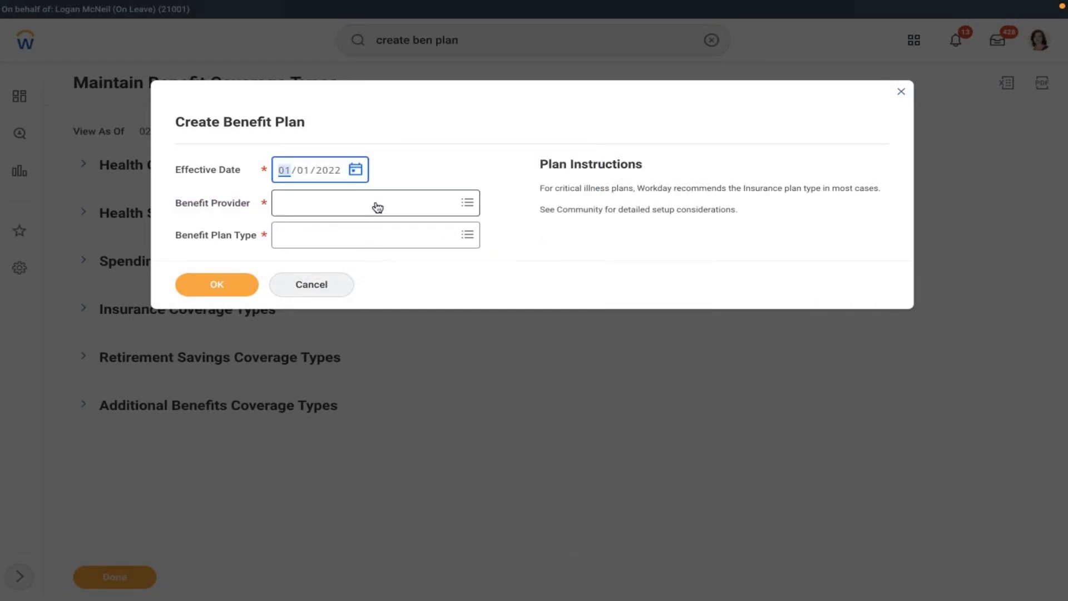
pyautogui.click(377, 204)
pyautogui.write('met')
pyautogui.press('Return')
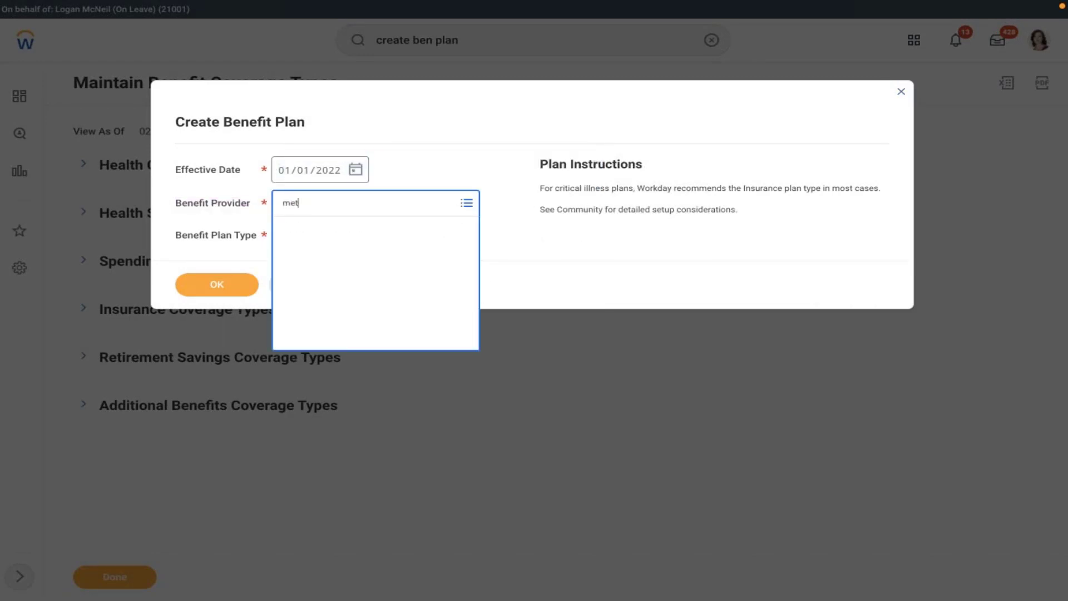
pyautogui.click(330, 260)
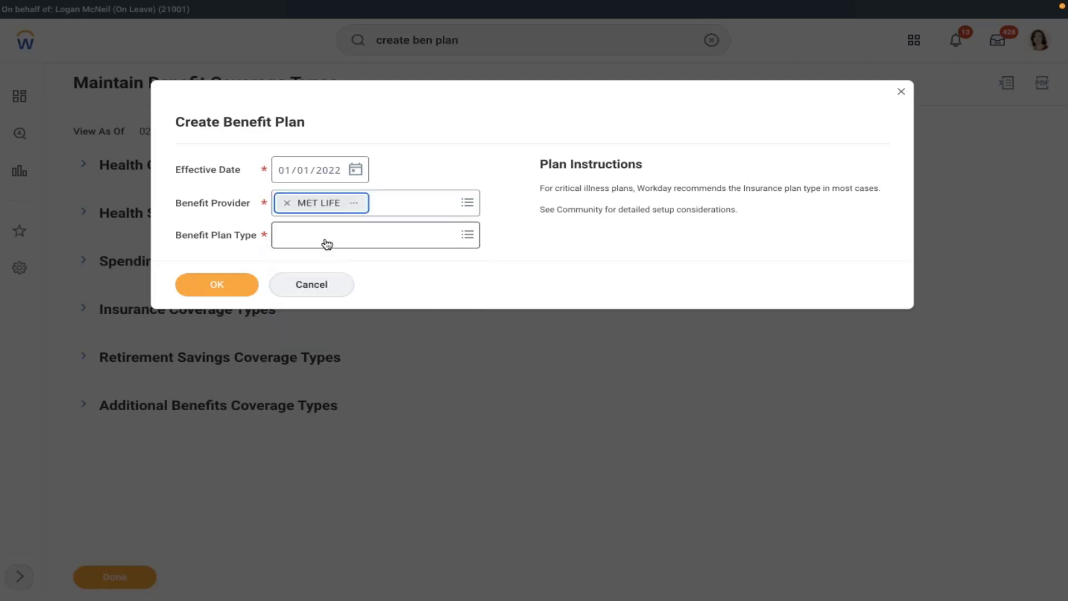
# - Make it a Health Care Coverage Plan with Flat Rate rate type and confirm
pyautogui.click(327, 240)
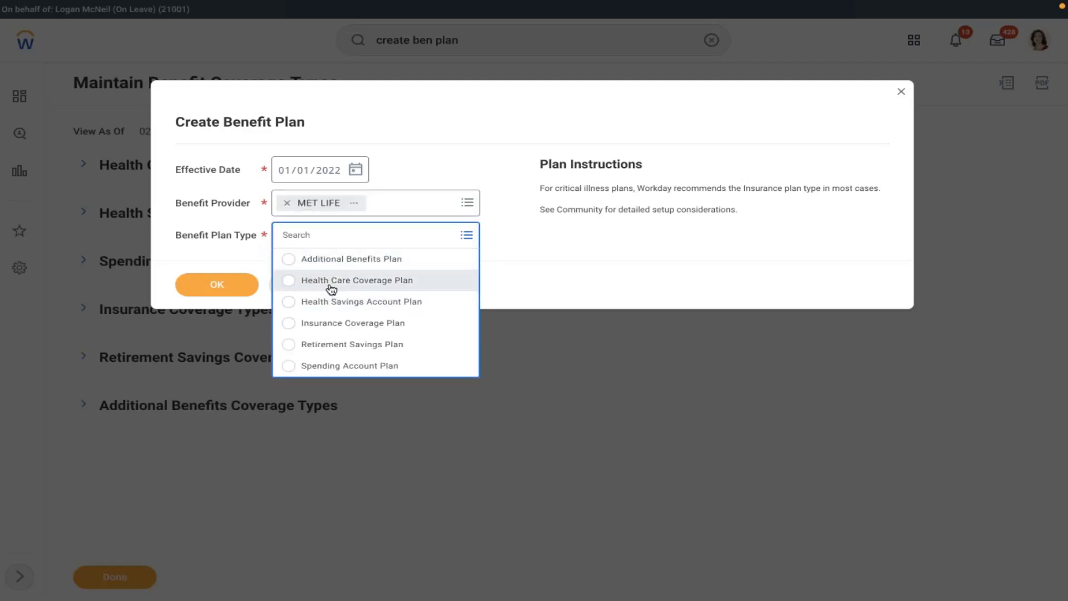
pyautogui.click(330, 288)
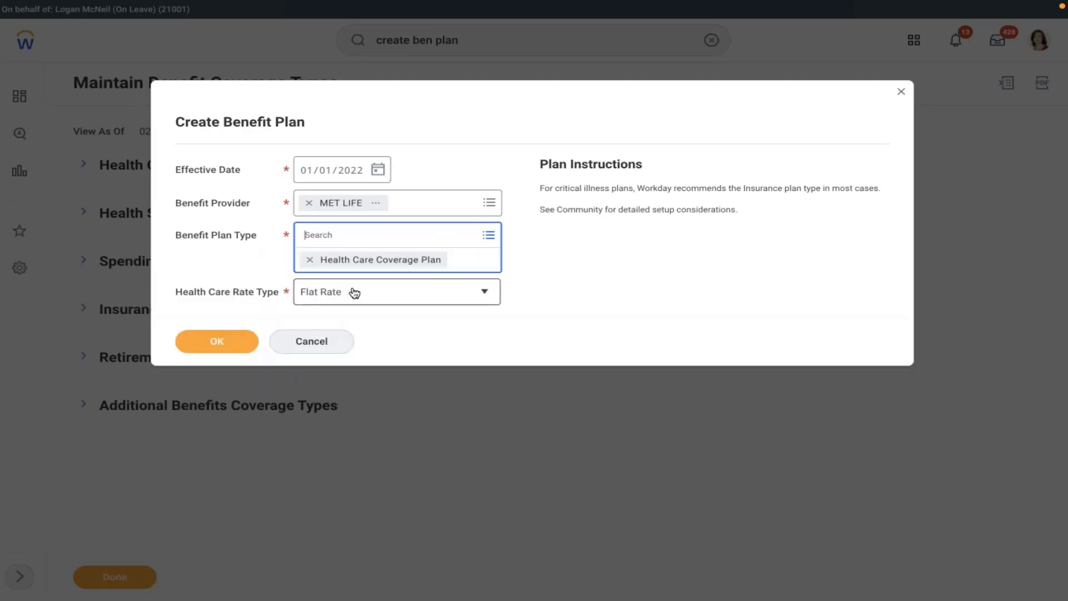
pyautogui.click(354, 293)
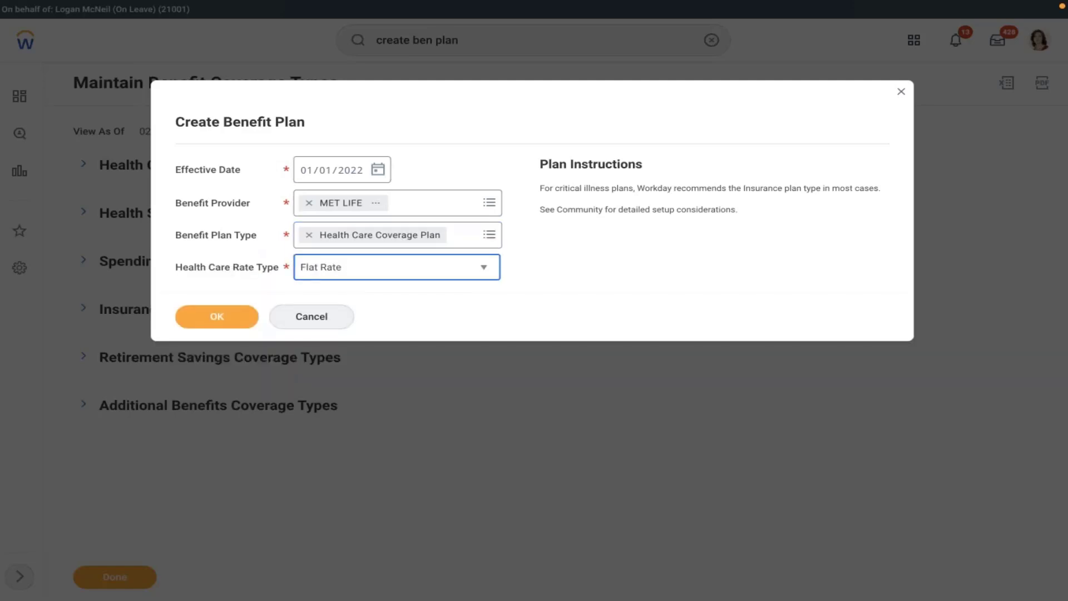
pyautogui.click(341, 277)
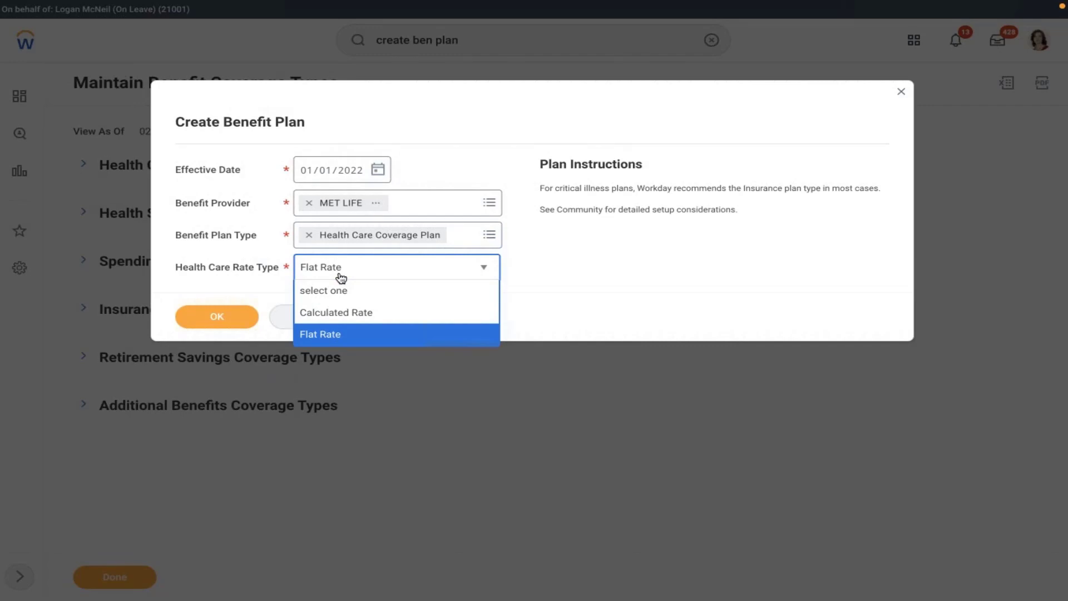
pyautogui.click(414, 335)
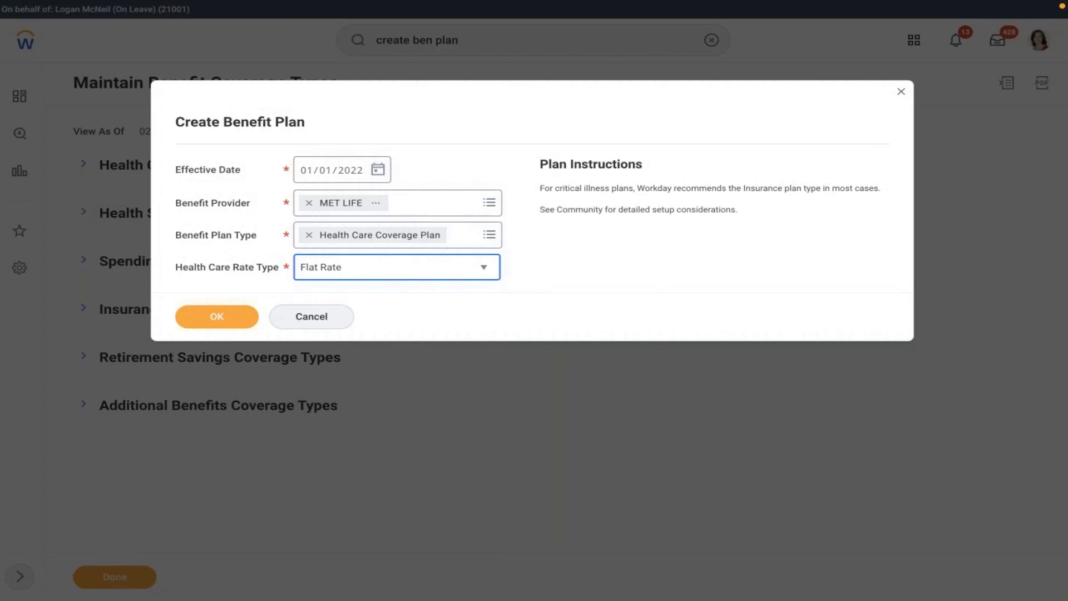
pyautogui.click(217, 318)
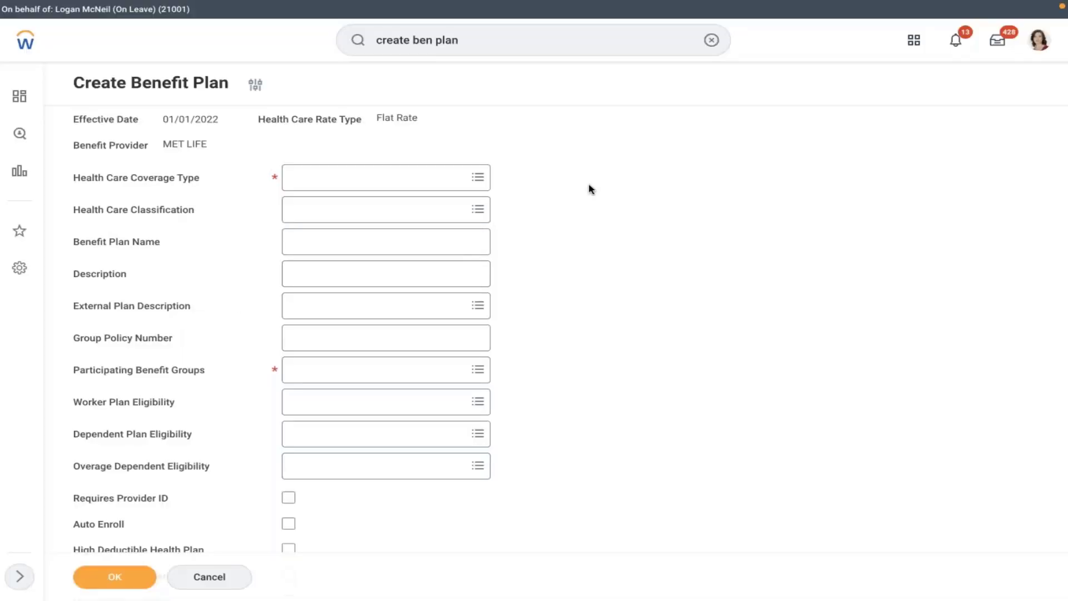
# - Choose AMD - Medical as the health care coverage type
pyautogui.click(372, 176)
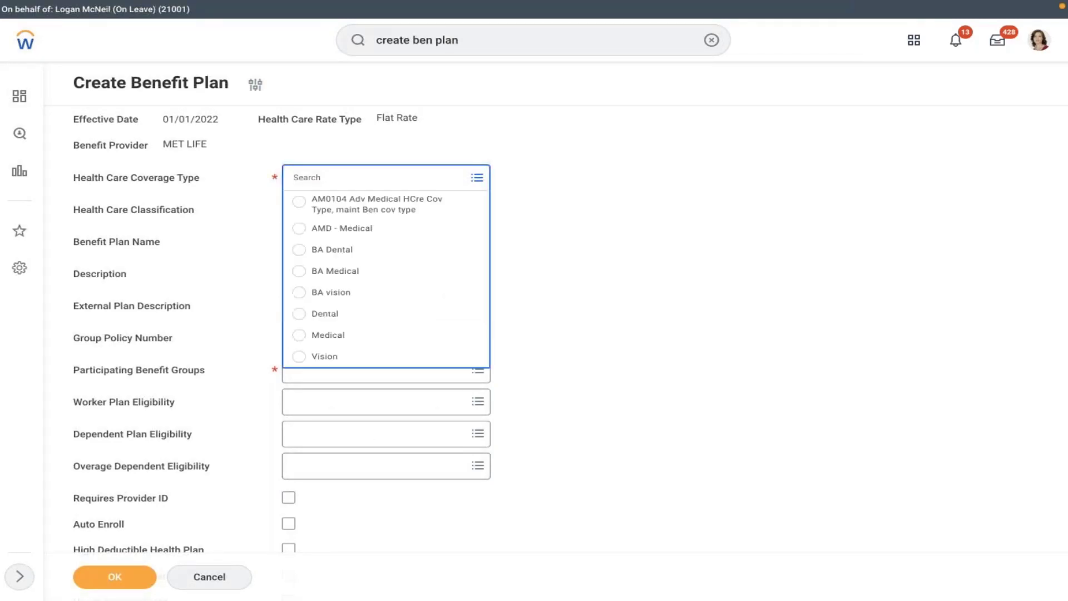
pyautogui.click(341, 228)
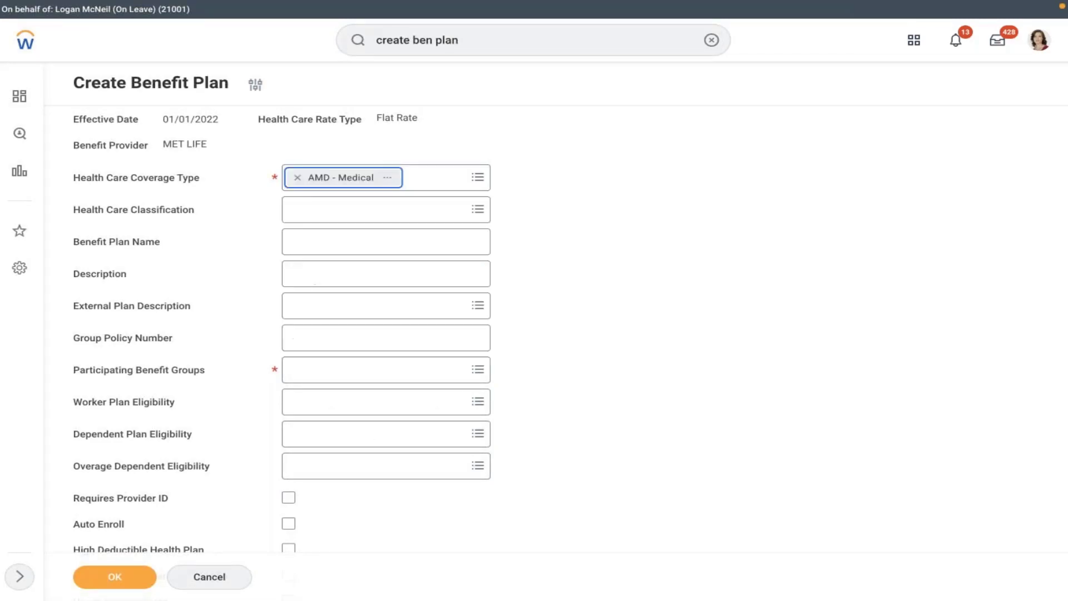
pyautogui.click(319, 211)
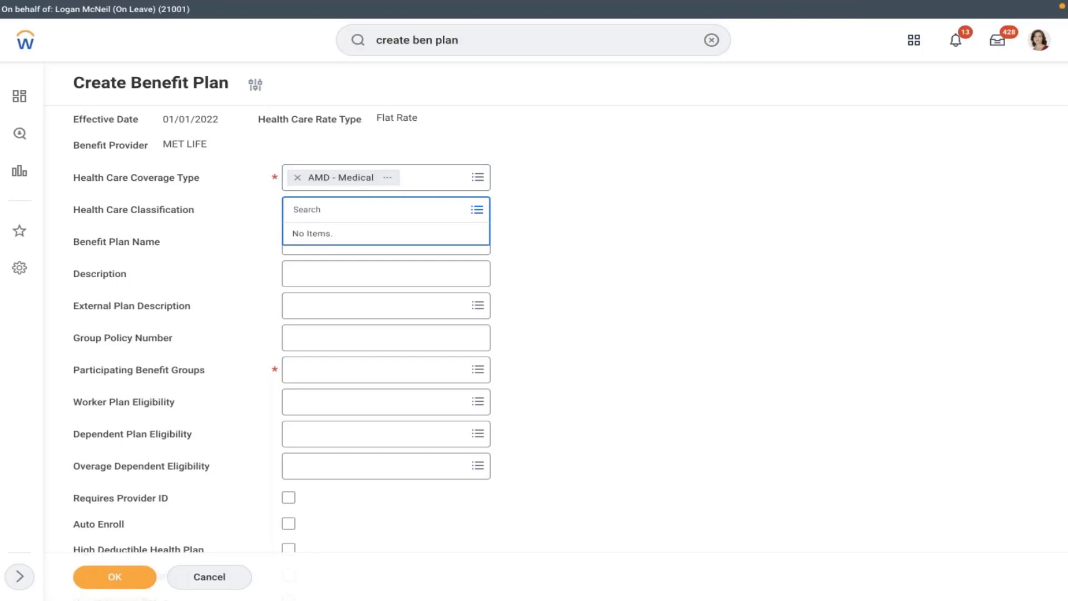
pyautogui.click(536, 198)
pyautogui.click(332, 252)
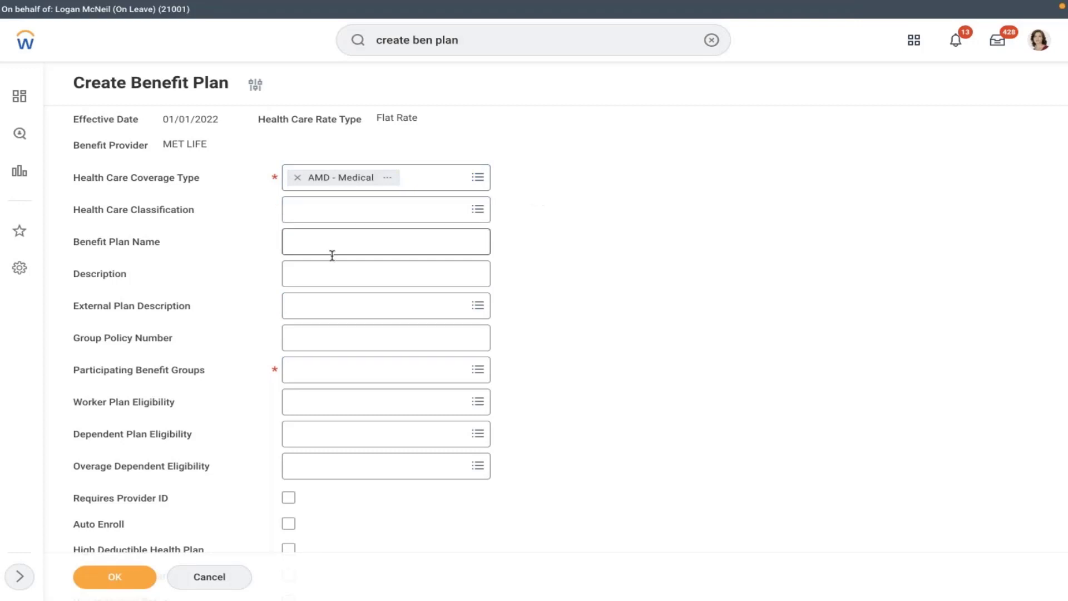
pyautogui.click(289, 249)
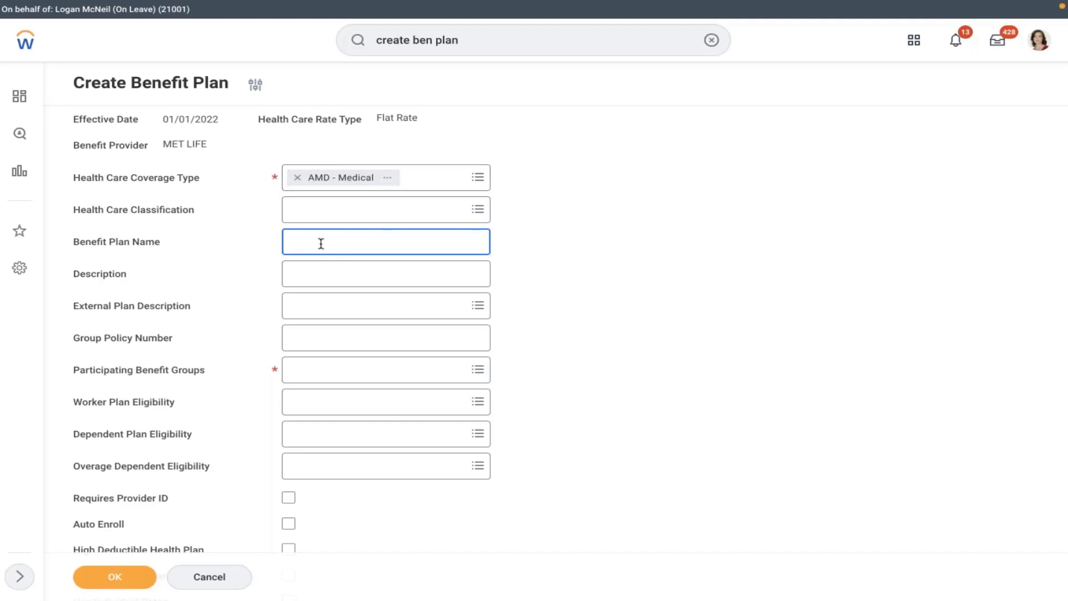
# - Enter the description 'All USA Salaried Employees eligible for this plan'
pyautogui.click(349, 278)
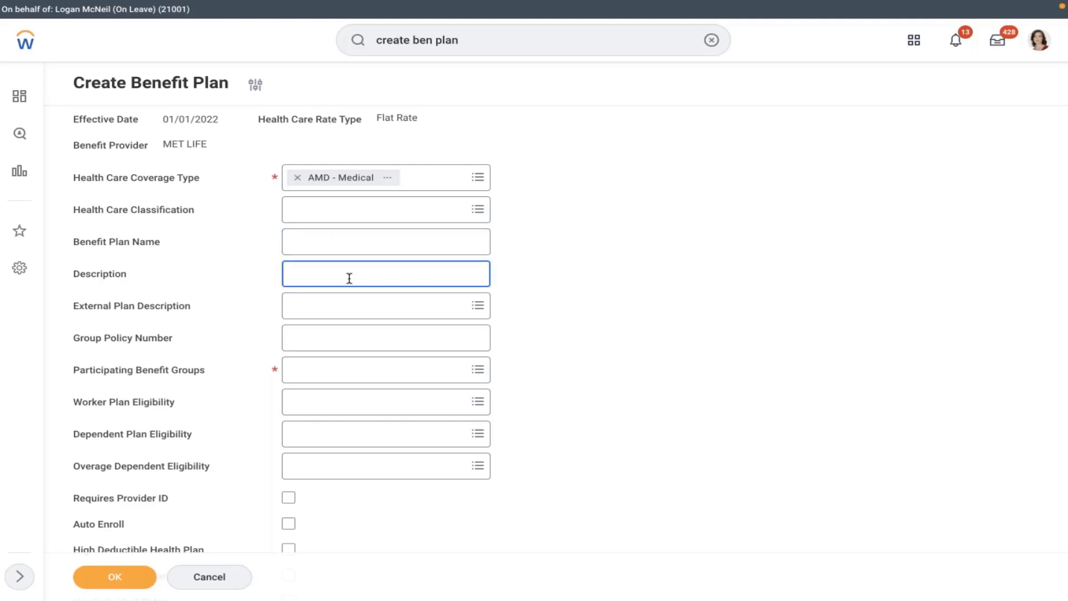
pyautogui.write('All USA Salaried Employees eligible')
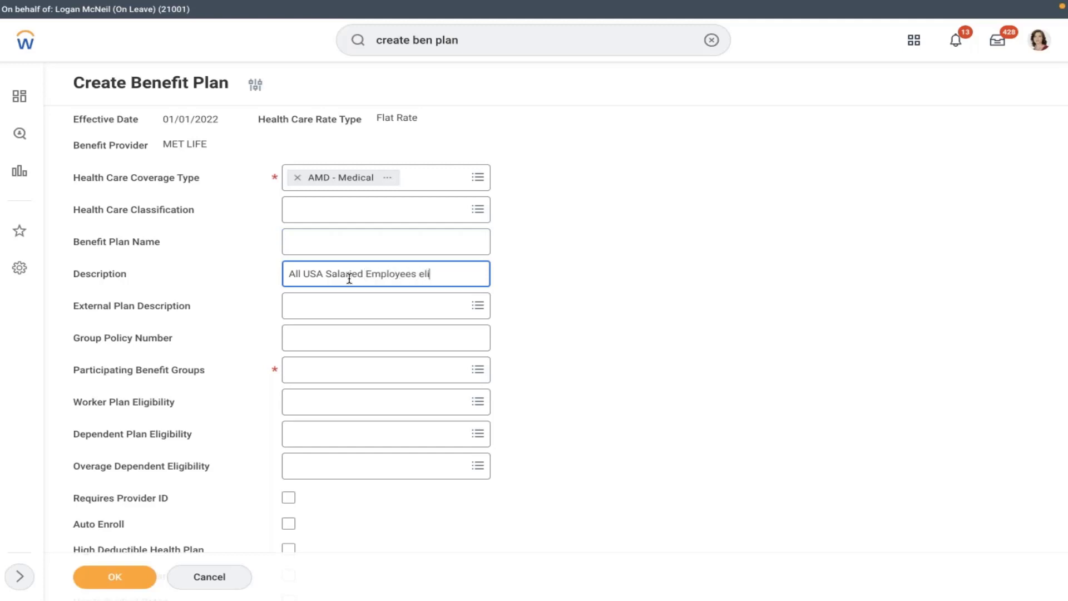
pyautogui.write('this plan')
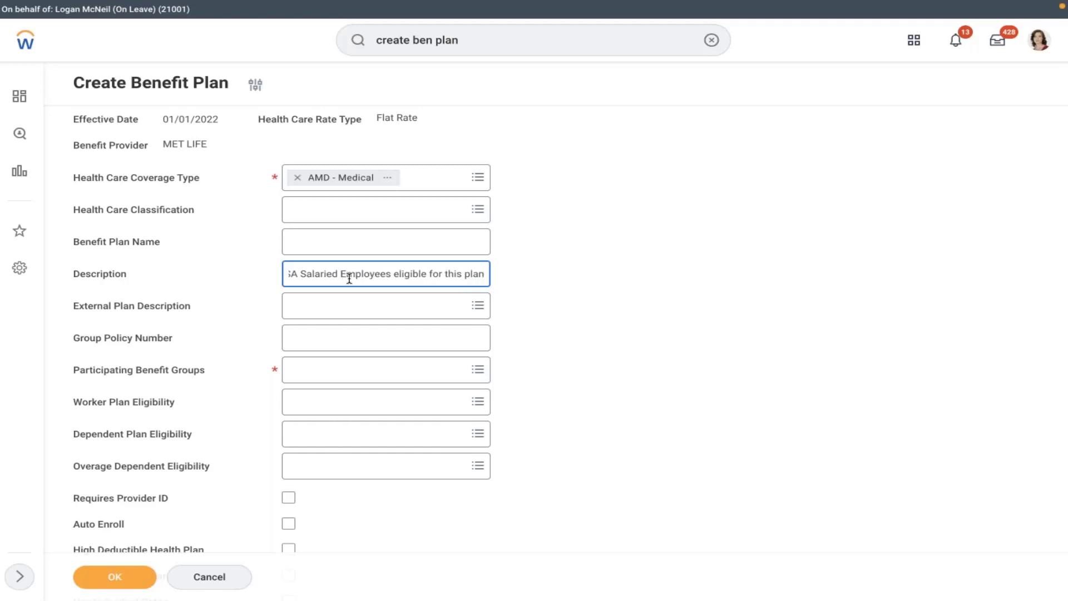
pyautogui.click(376, 316)
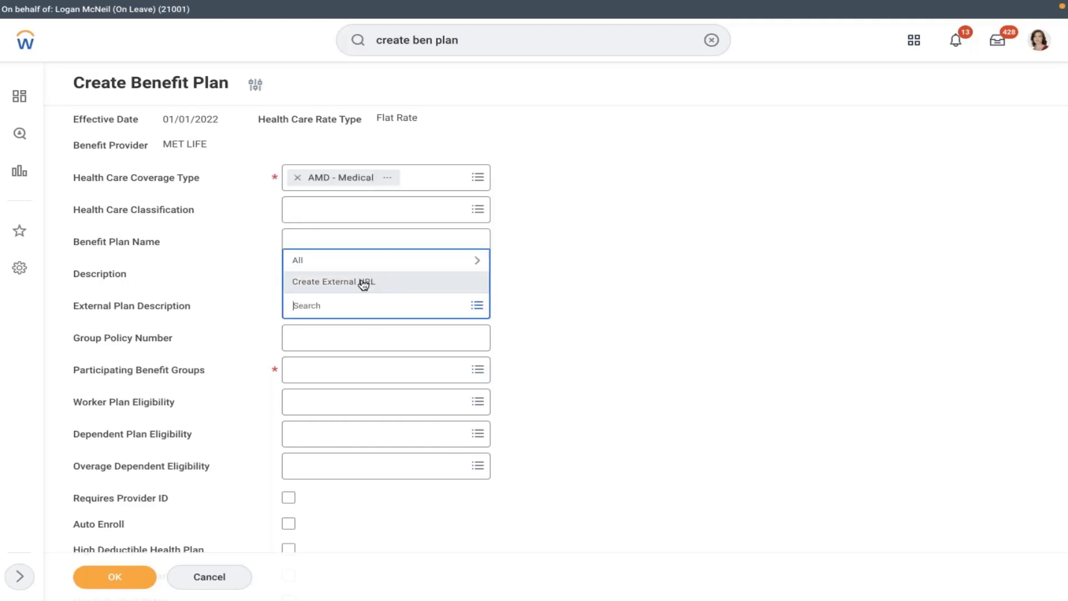
pyautogui.click(364, 282)
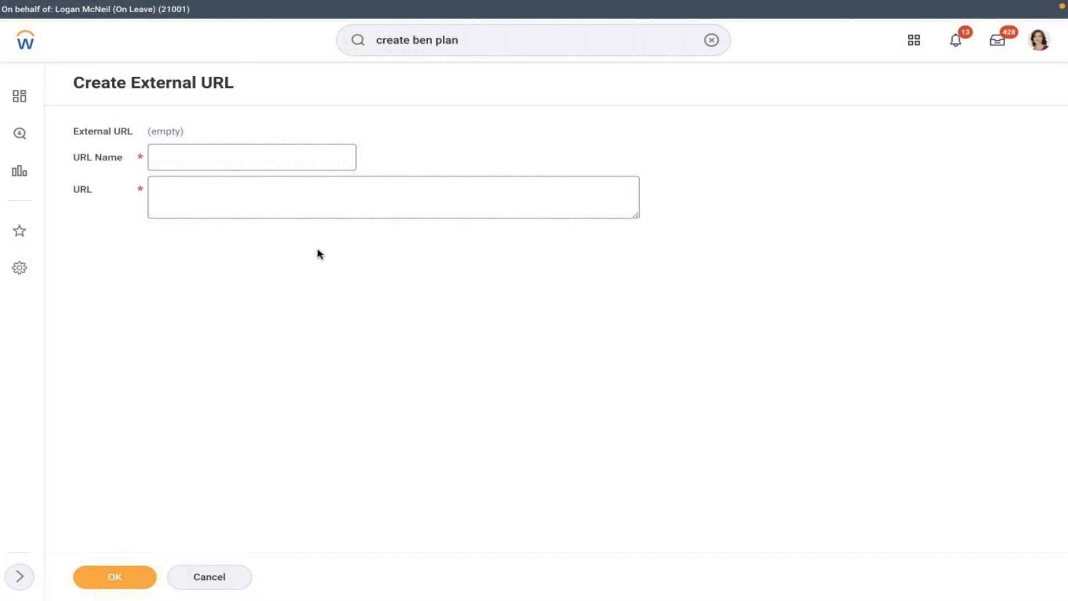
pyautogui.click(204, 188)
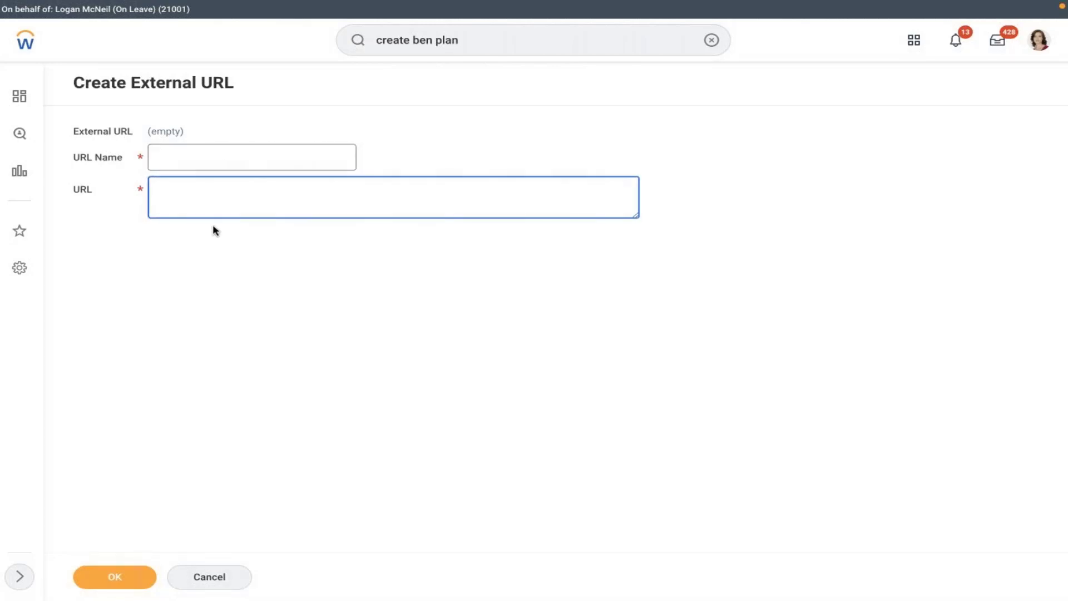
pyautogui.click(209, 576)
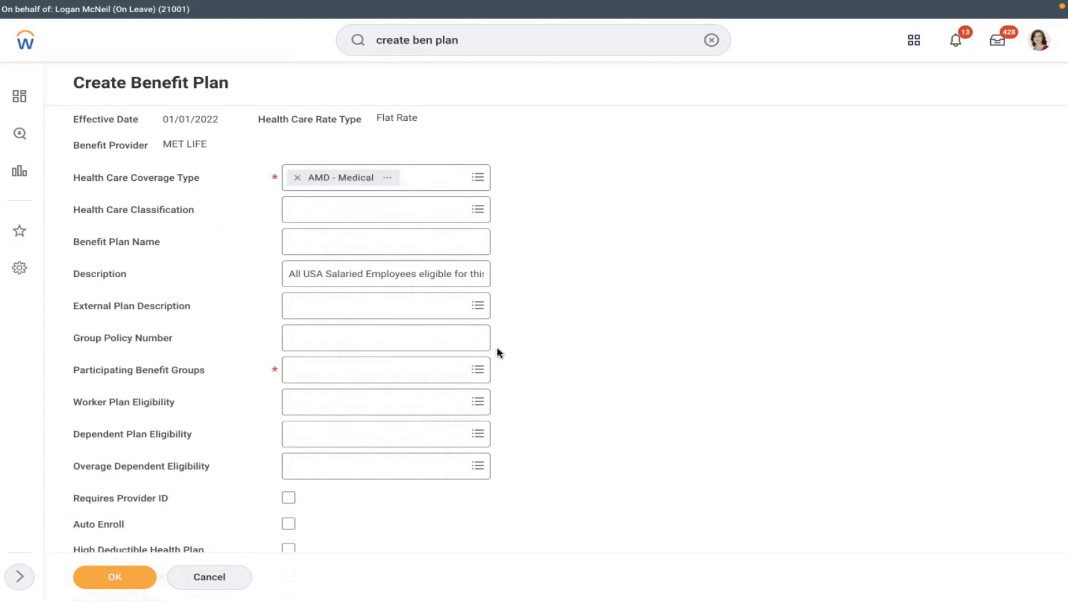
# - Add Active Employees in U.S. - Salaried as the only participating benefit group
pyautogui.click(397, 328)
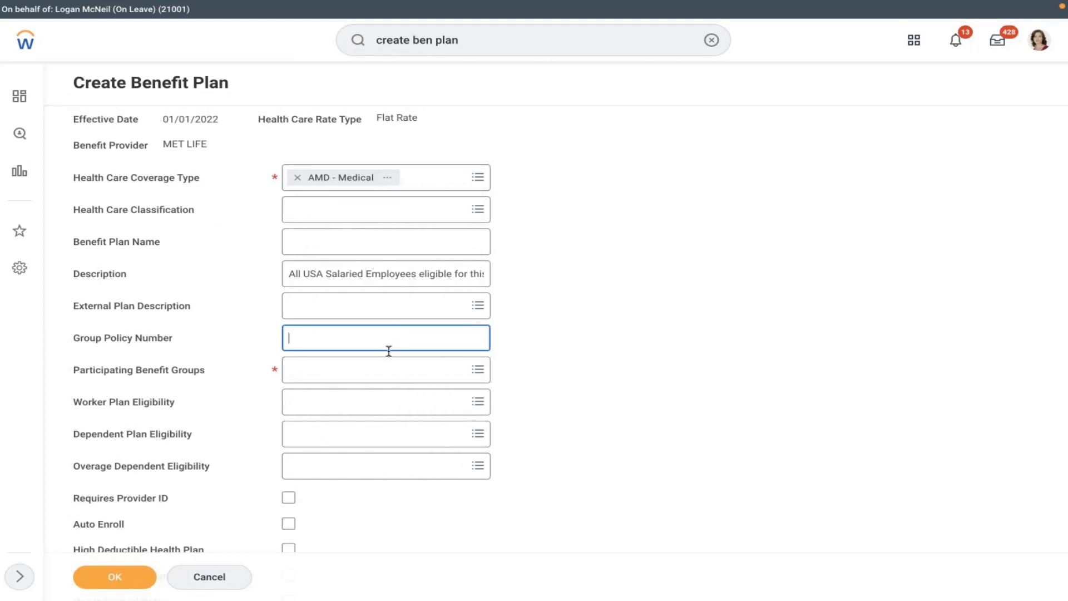
pyautogui.click(340, 377)
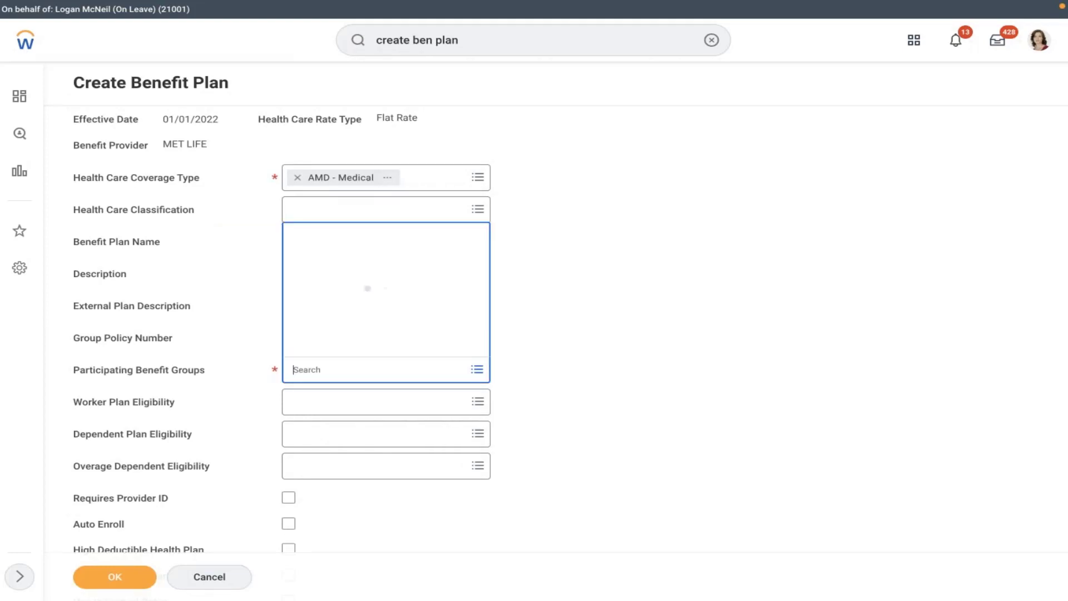
pyautogui.write('usa')
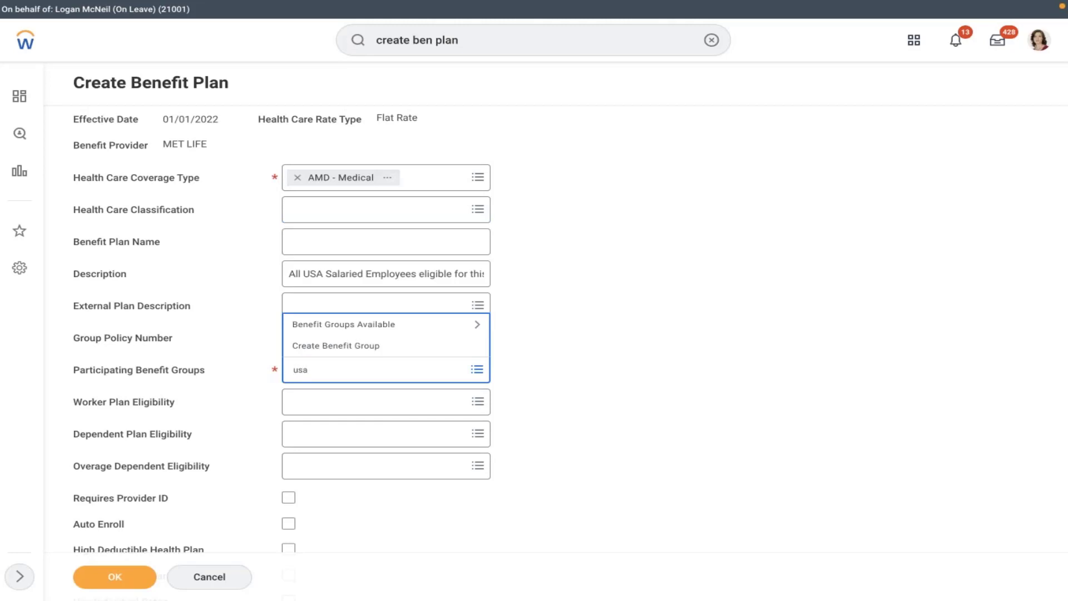
pyautogui.press('Return')
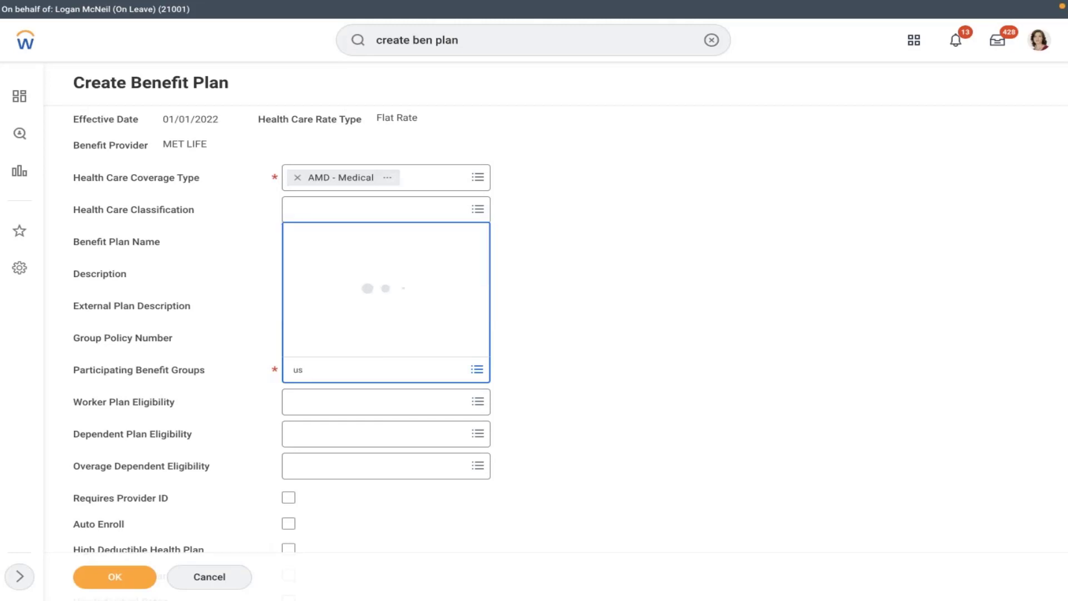
pyautogui.click(298, 395)
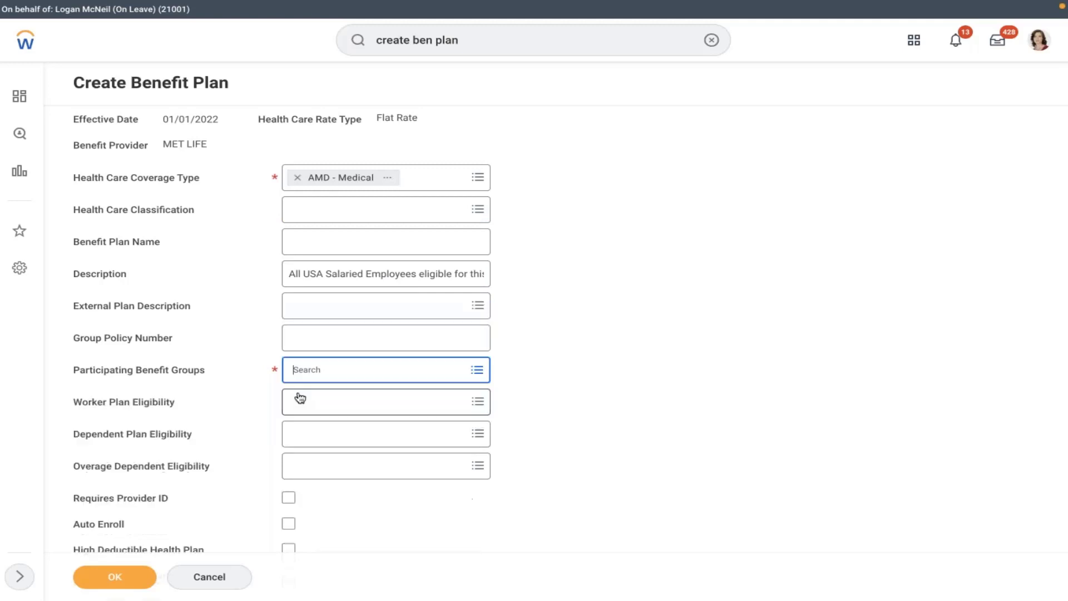
pyautogui.click(338, 329)
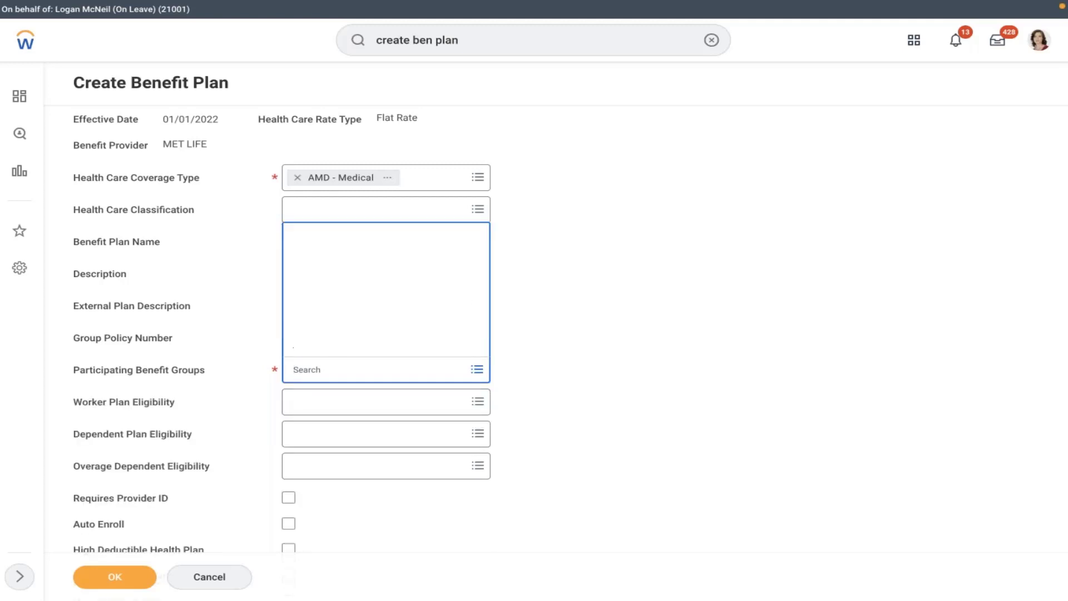
pyautogui.press('Down')
pyautogui.press('Down')
pyautogui.press('Down')
pyautogui.press('Down')
pyautogui.press('Down')
pyautogui.press('Down')
pyautogui.press('Down')
pyautogui.press('Down')
pyautogui.press('Down')
pyautogui.press('Down')
pyautogui.press('Down')
pyautogui.press('Down')
pyautogui.press('Down')
pyautogui.press('Down')
pyautogui.press('Down')
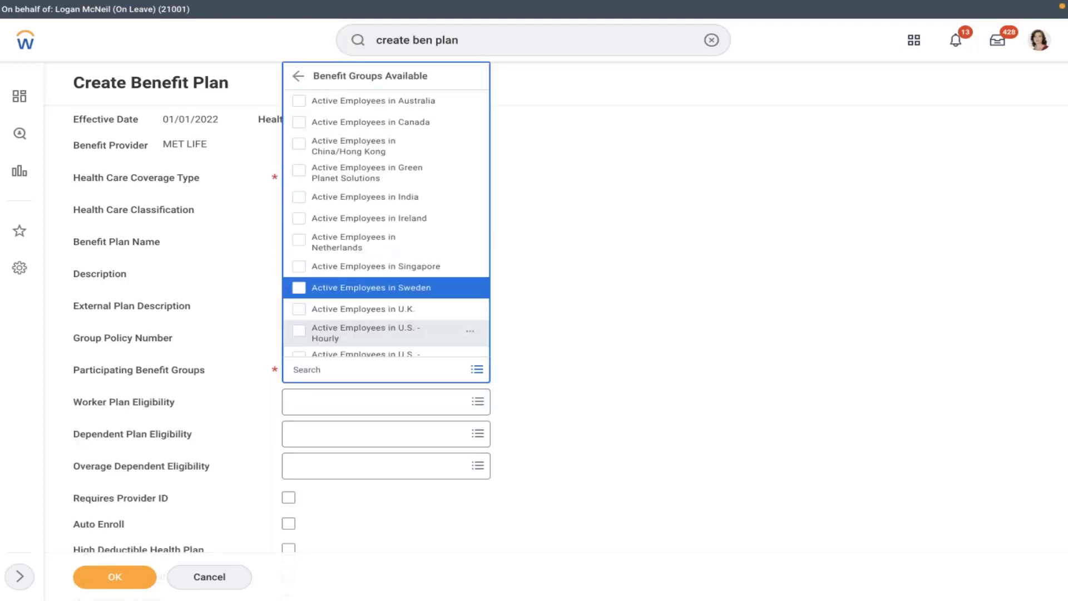
pyautogui.press('Down')
pyautogui.press('Down')
pyautogui.press('Down')
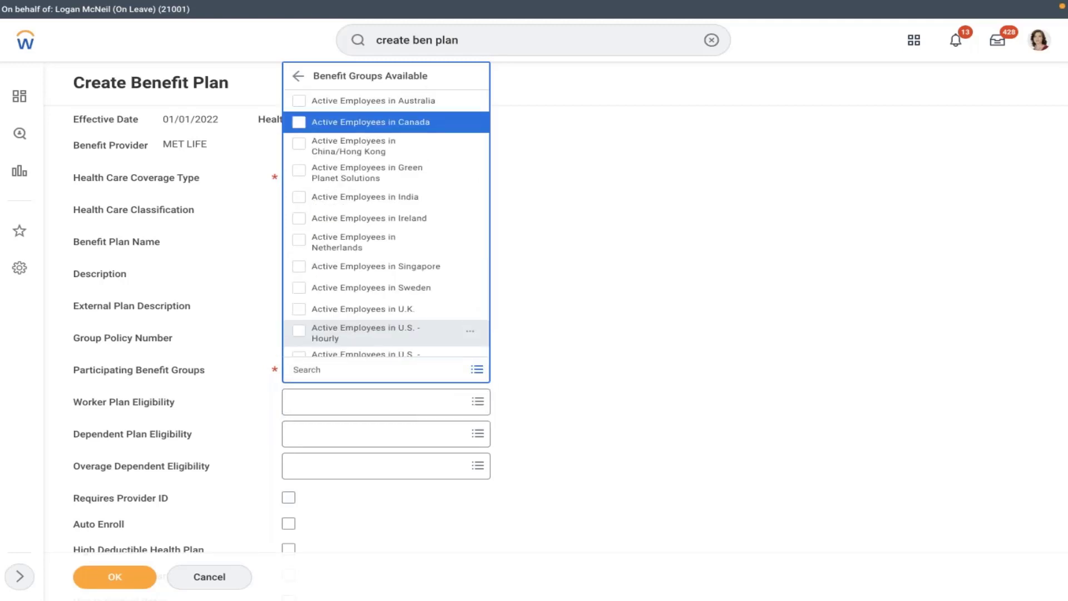
pyautogui.press('Down')
pyautogui.press('Down')
pyautogui.press('Down')
pyautogui.press('Down')
pyautogui.press('Down')
pyautogui.press('Down')
pyautogui.press('Down')
pyautogui.press('Down')
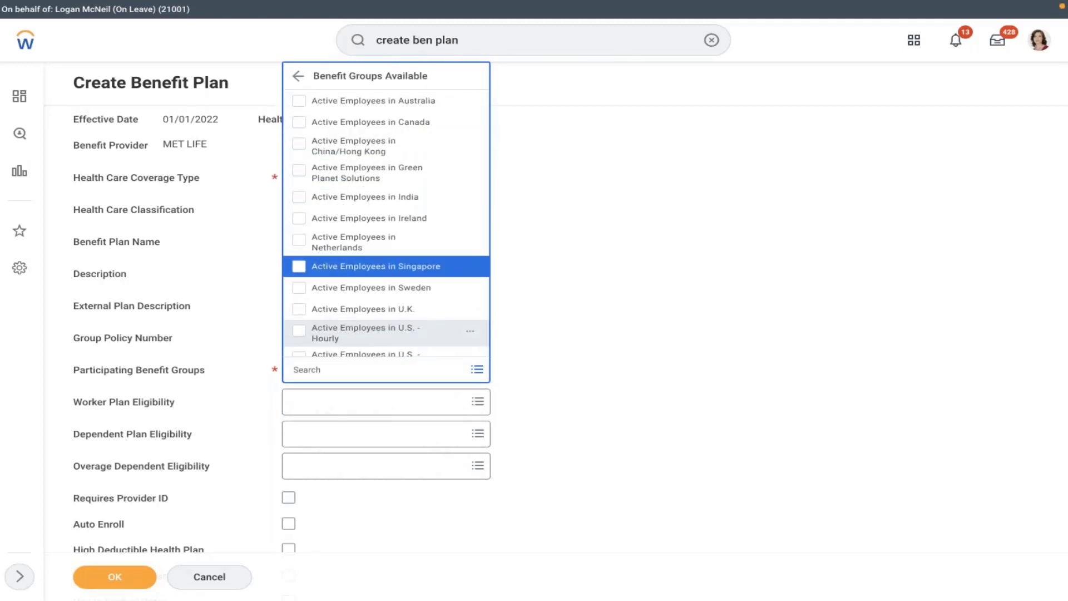
pyautogui.press('Down')
pyautogui.press('Down')
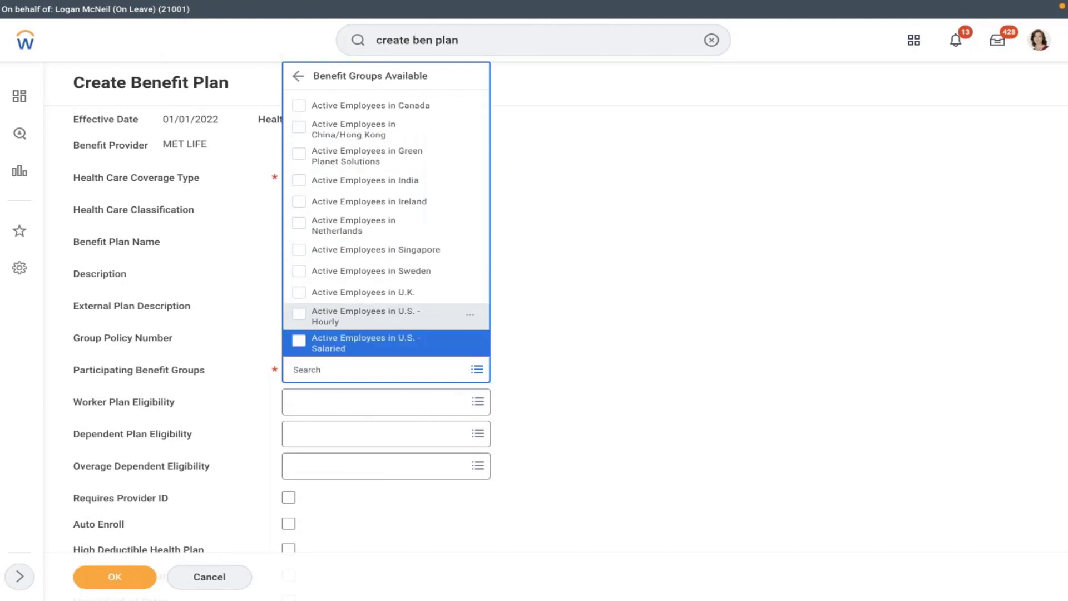
pyautogui.click(346, 341)
pyautogui.click(556, 305)
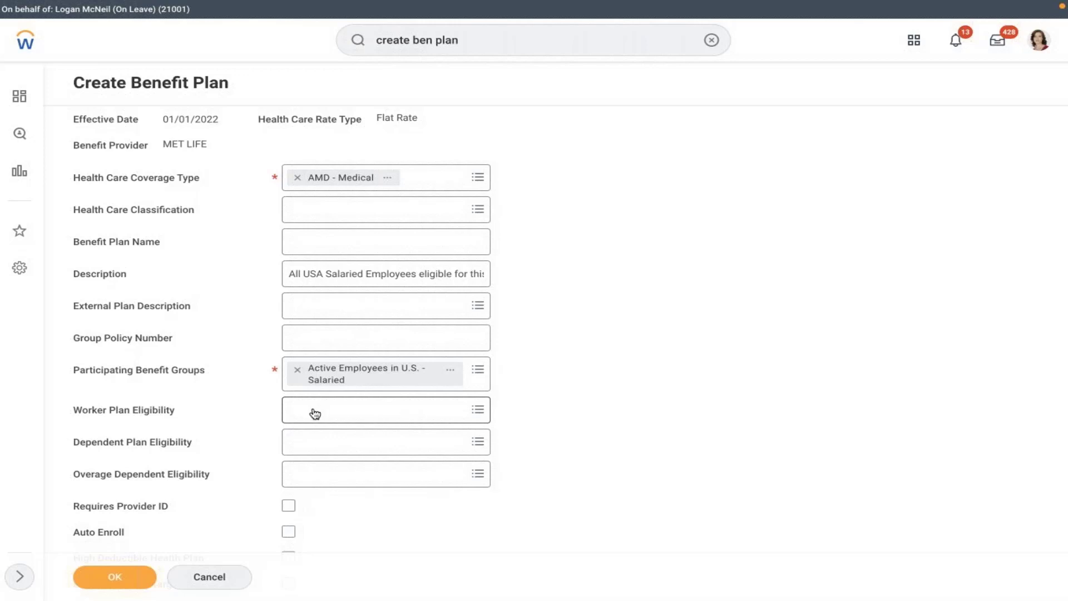
# - Choose AMD - Dependent - Spouse + Children as the dependent plan eligibility
pyautogui.click(335, 445)
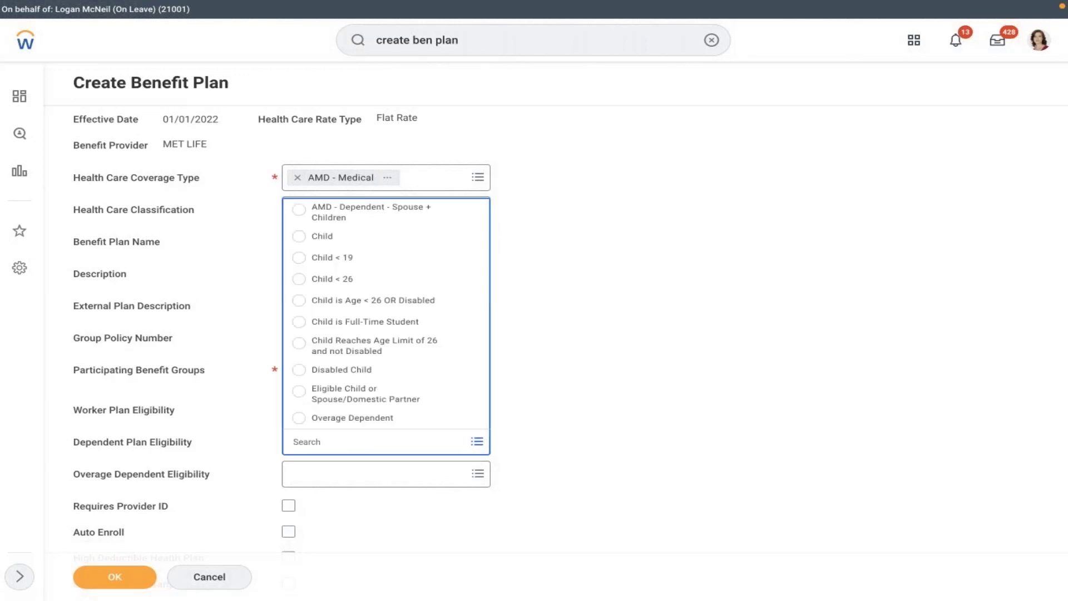
pyautogui.click(357, 214)
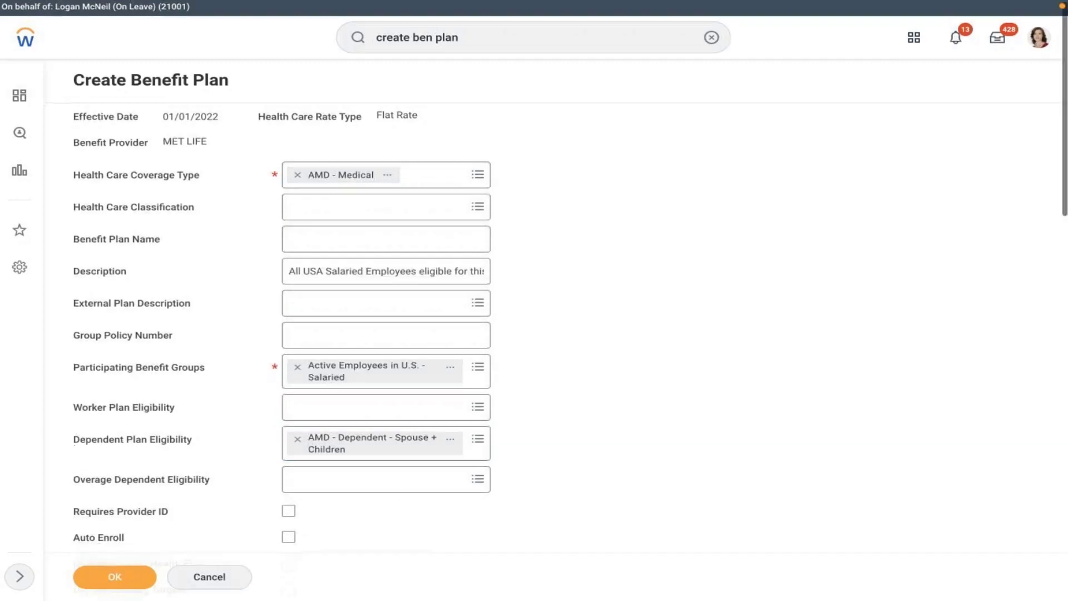
pyautogui.scroll(-4, 560, 278)
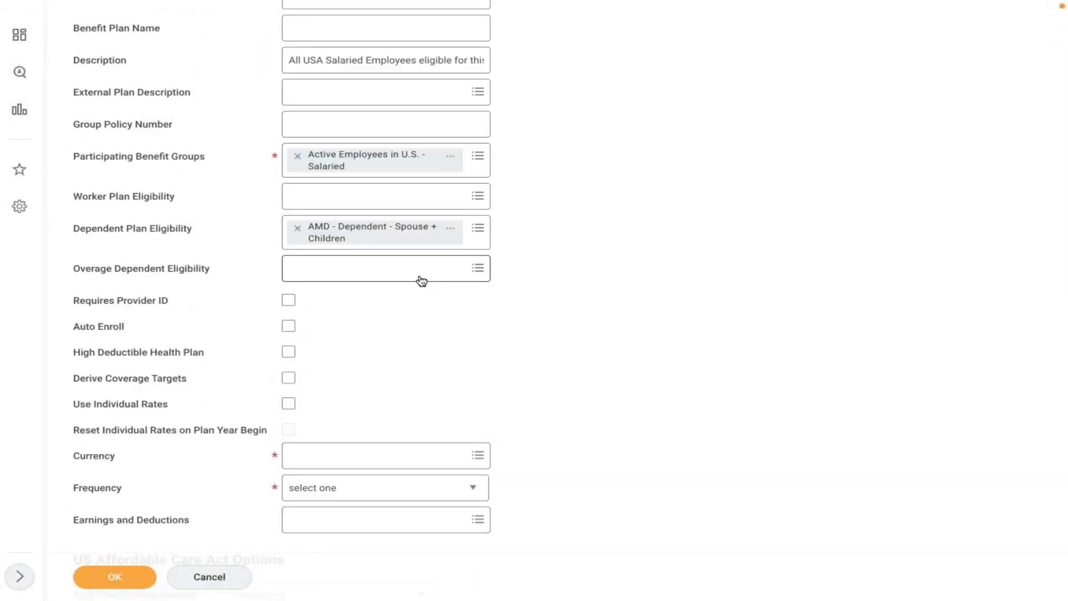
pyautogui.moveTo(422, 280)
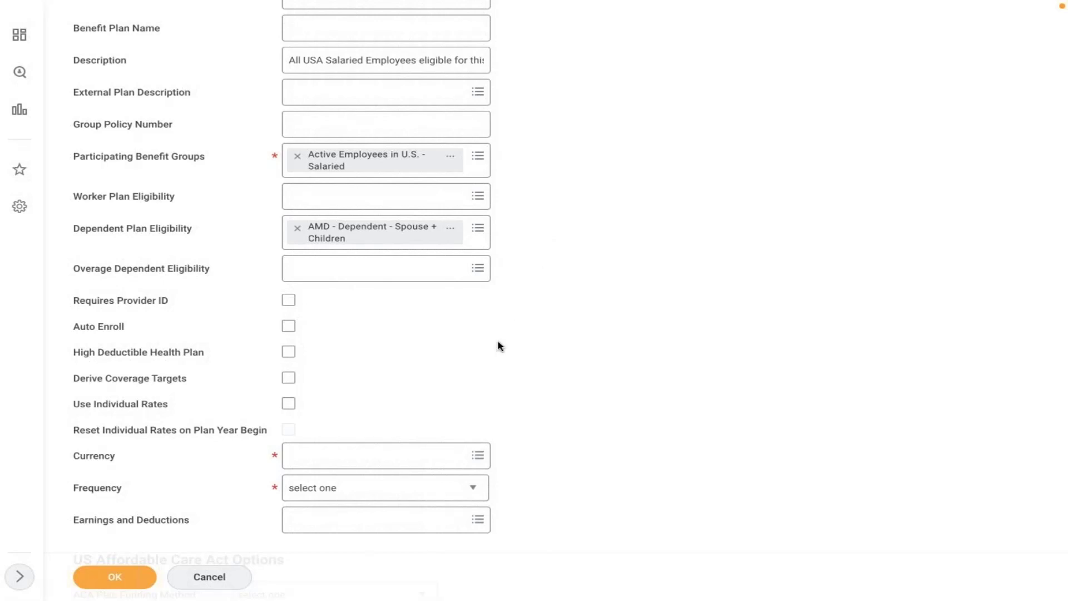
pyautogui.scroll(-2, 499, 346)
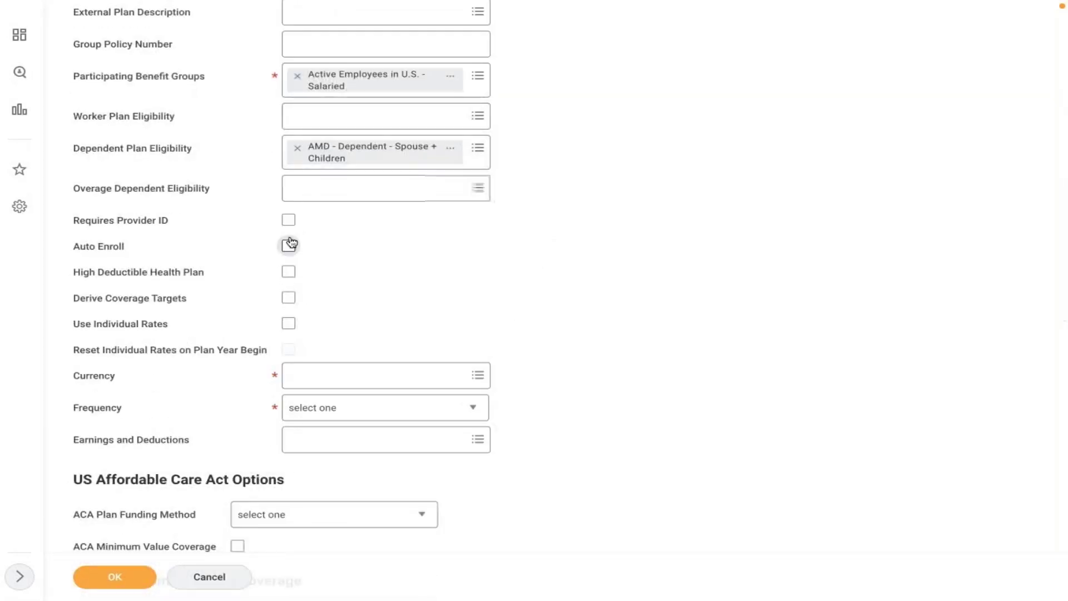
# - Check Requires Provider ID and Derive Coverage Targets, leaving High Deductible Health Plan unchecked
pyautogui.click(288, 223)
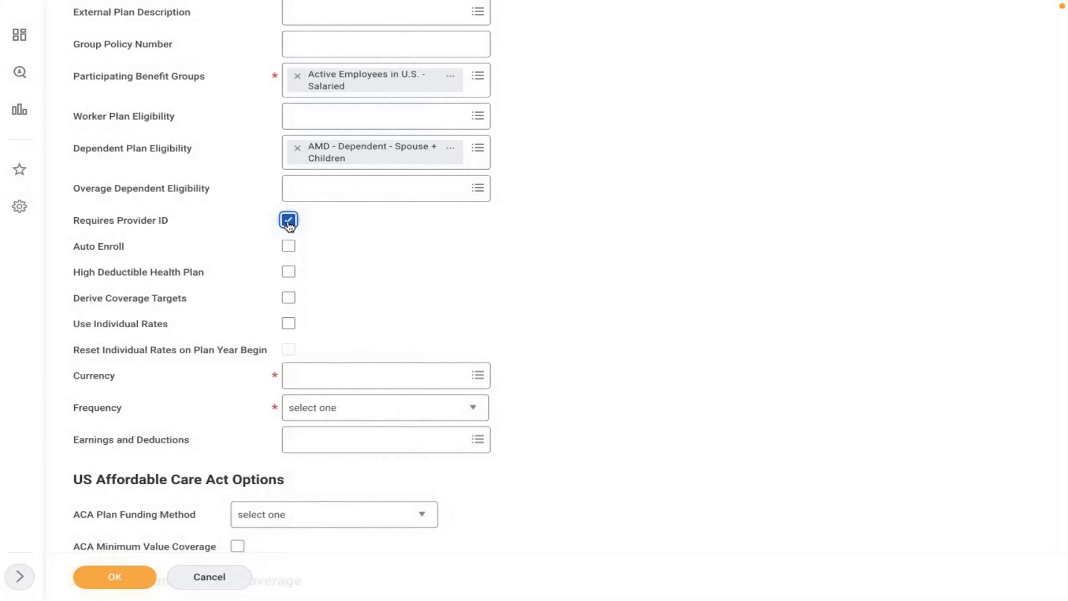
pyautogui.click(288, 272)
pyautogui.click(287, 272)
pyautogui.click(289, 300)
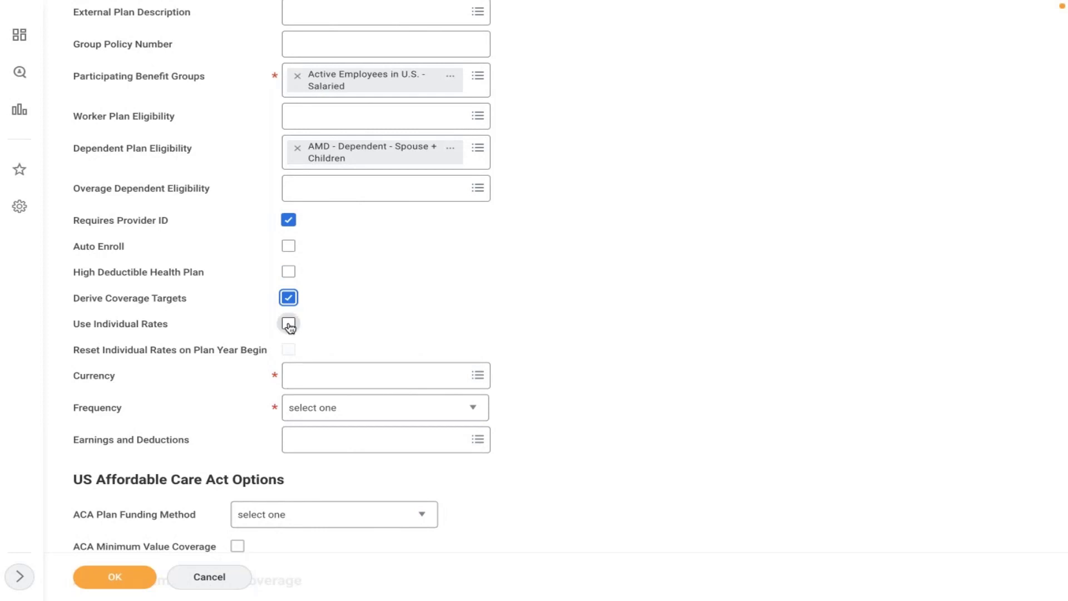
pyautogui.moveTo(288, 326)
pyautogui.scroll(-2, 352, 320)
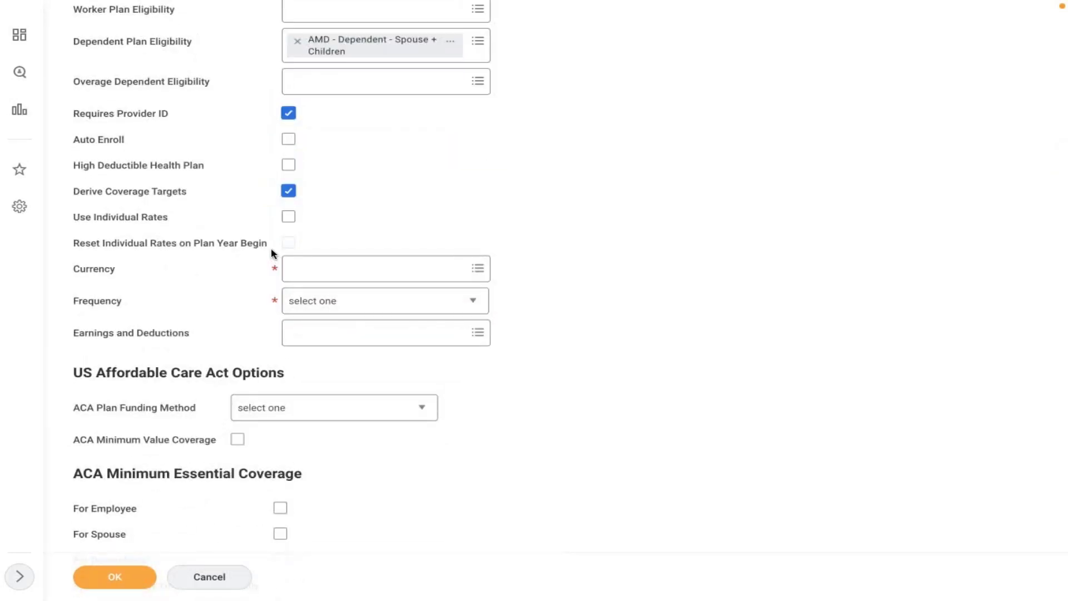
pyautogui.moveTo(275, 252)
pyautogui.click(334, 275)
pyautogui.write('usd')
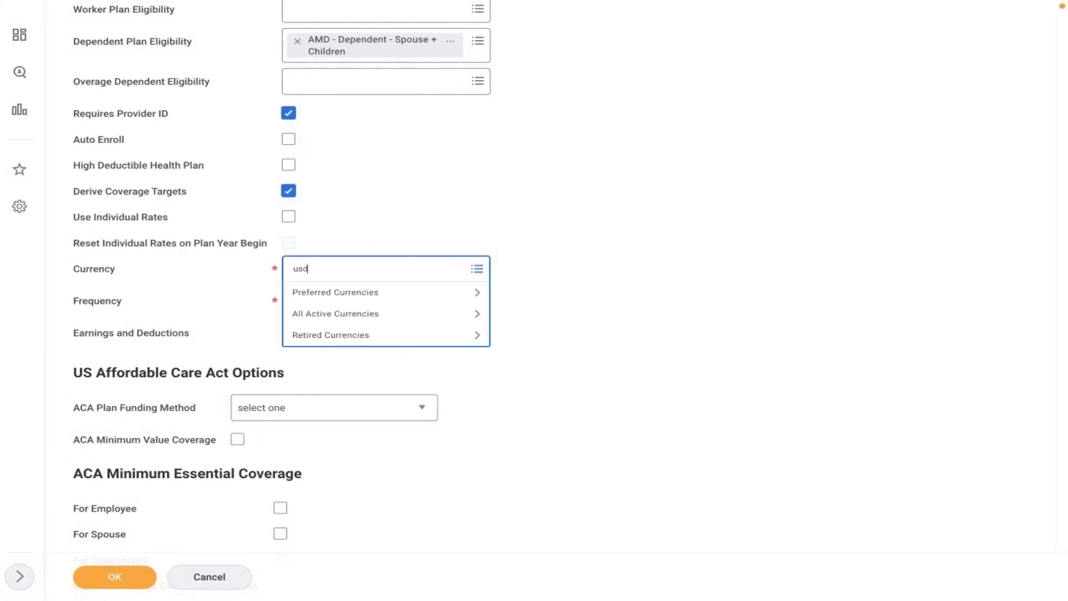
pyautogui.press('Return')
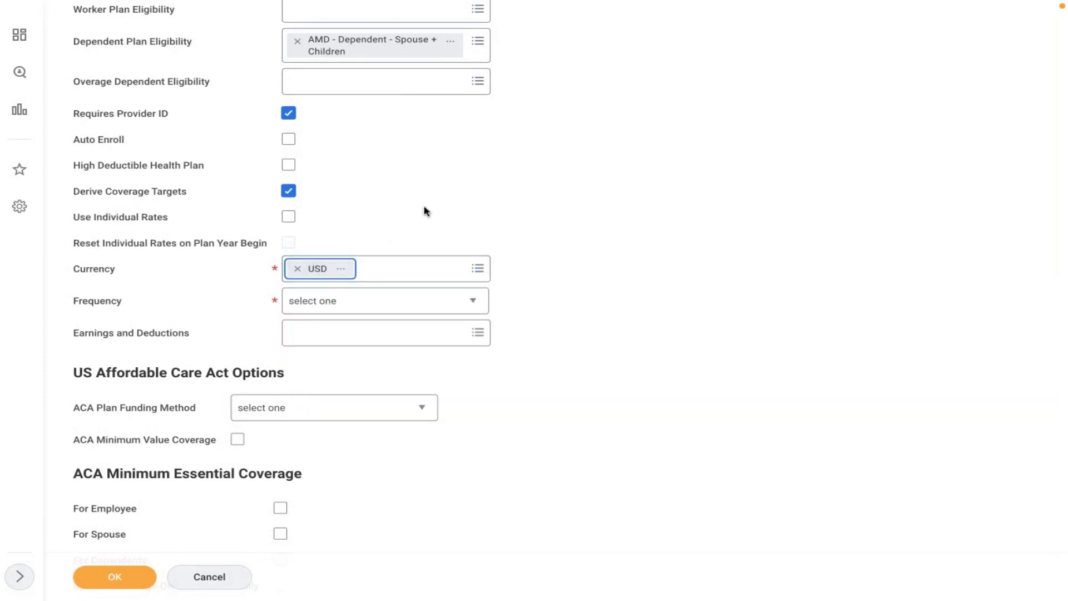
pyautogui.click(342, 309)
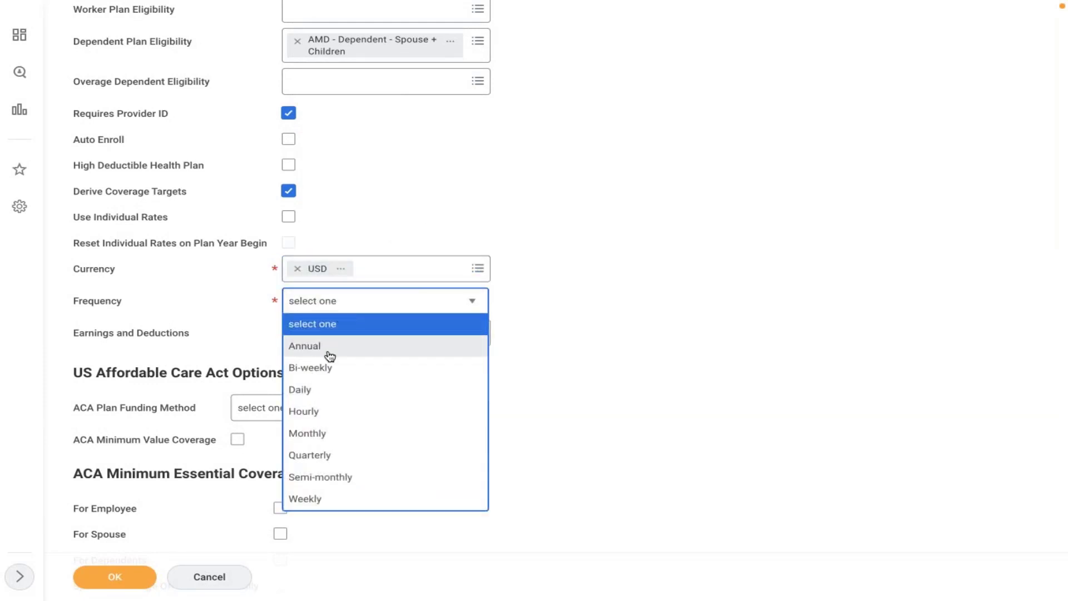
pyautogui.click(299, 435)
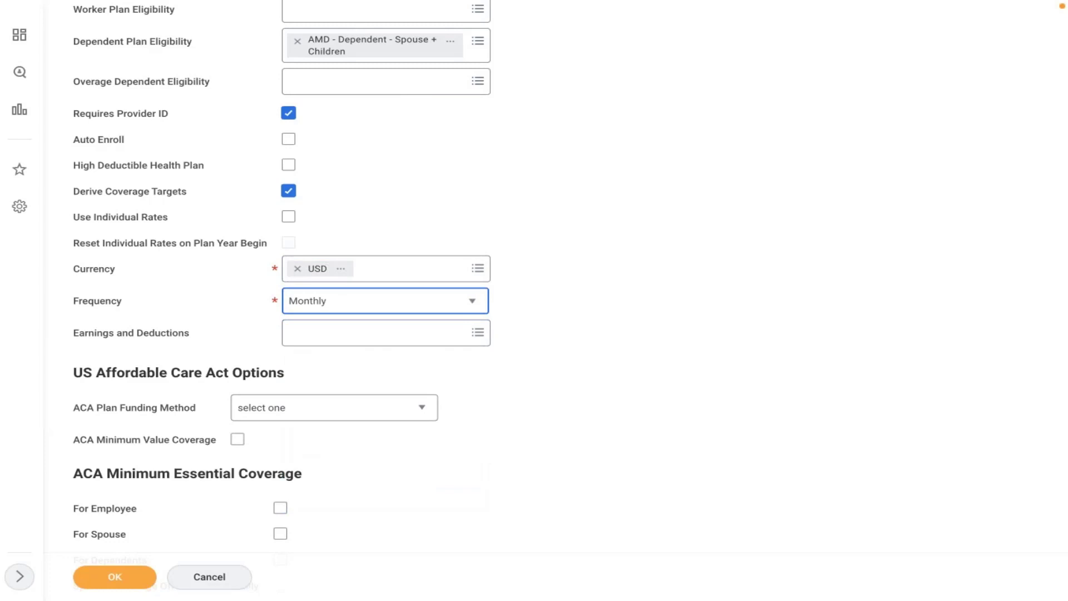
pyautogui.click(543, 316)
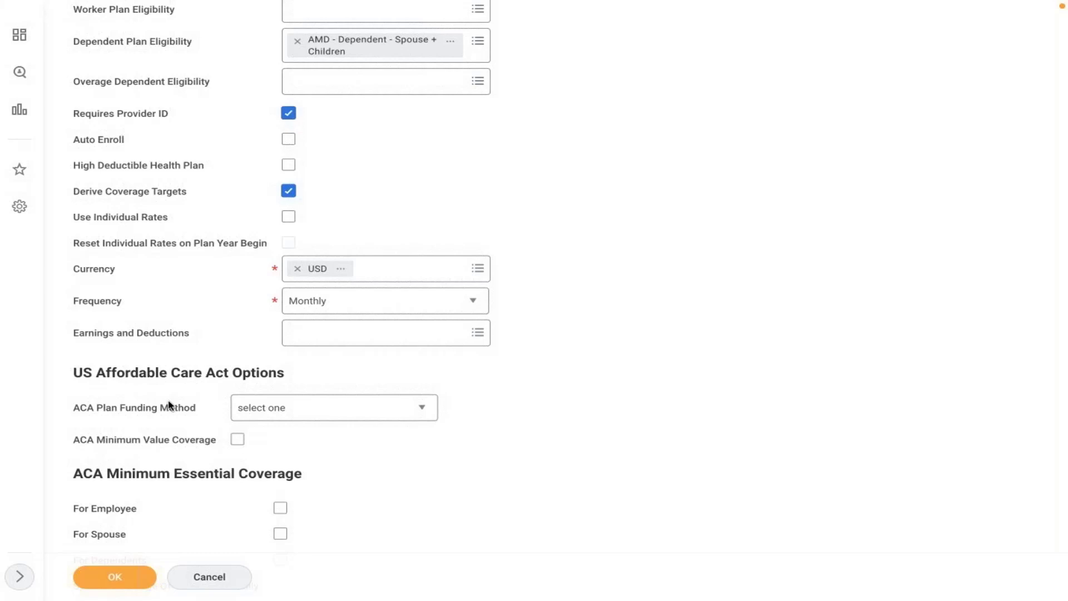
pyautogui.click(291, 407)
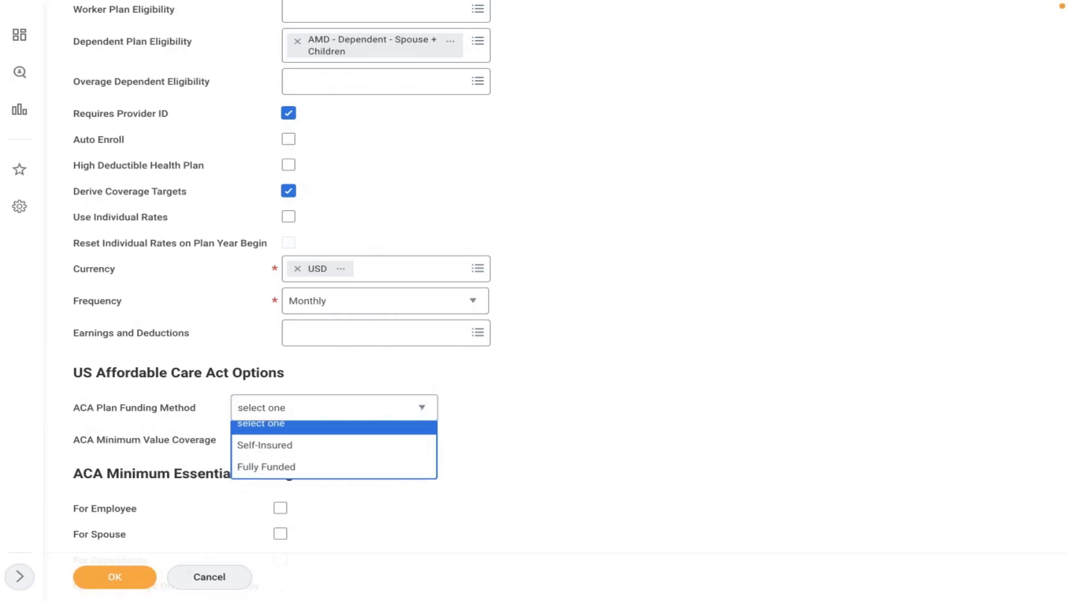
pyautogui.click(153, 345)
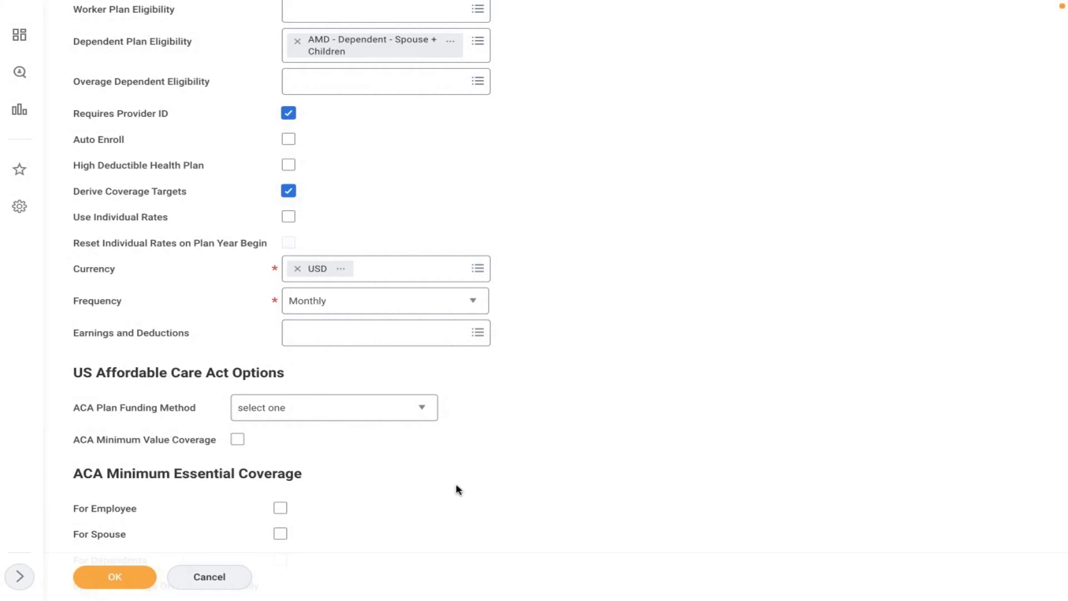
pyautogui.scroll(-4, 456, 490)
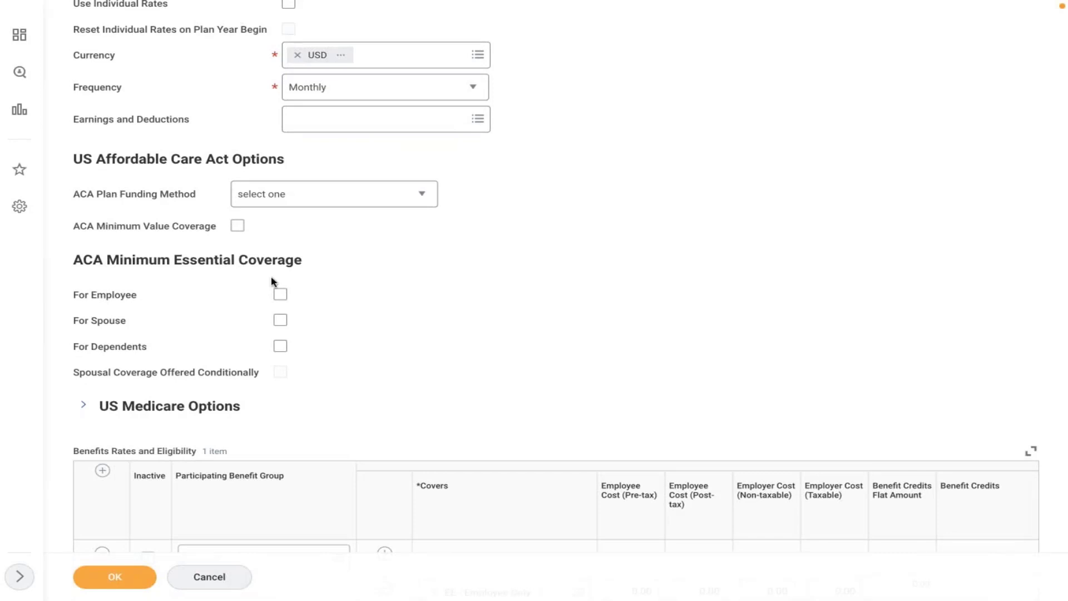
# - Pick Active Employees in U.S. - Salaried as the rates' participating benefit group
pyautogui.scroll(-5, 368, 312)
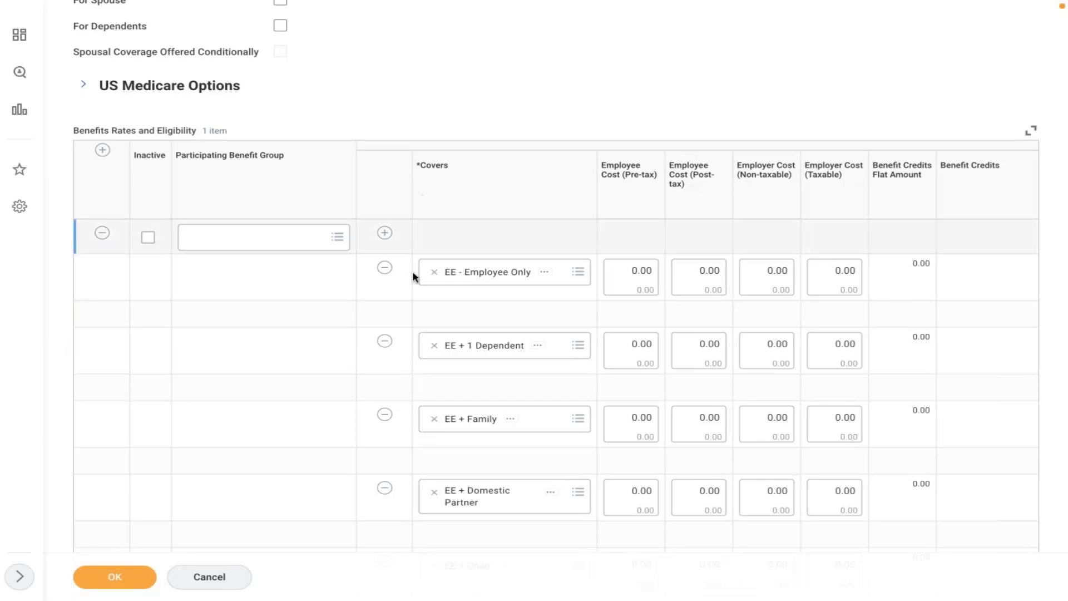
pyautogui.click(301, 410)
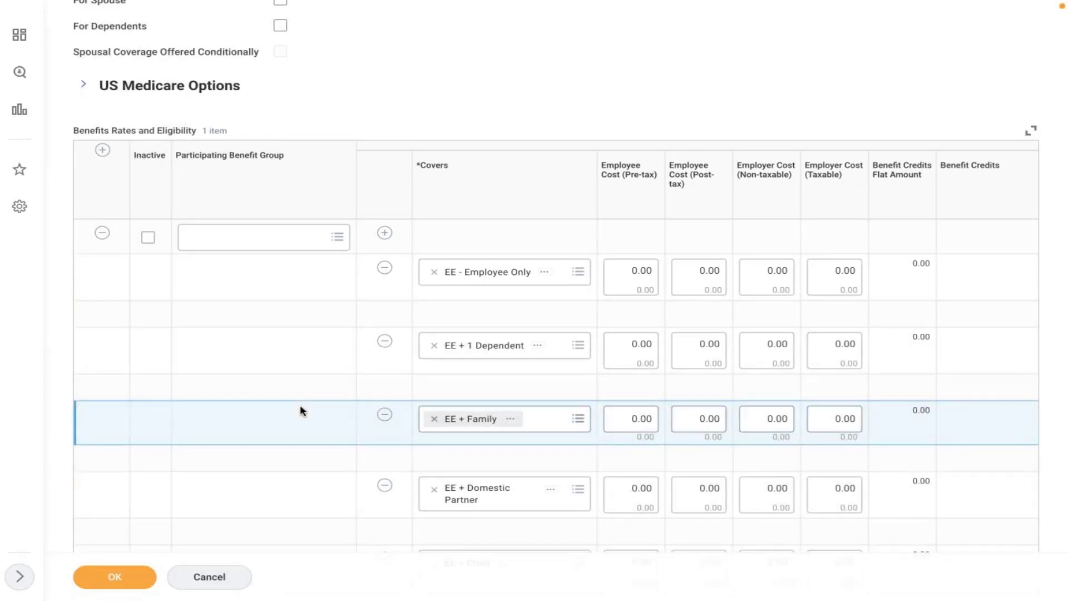
pyautogui.click(294, 335)
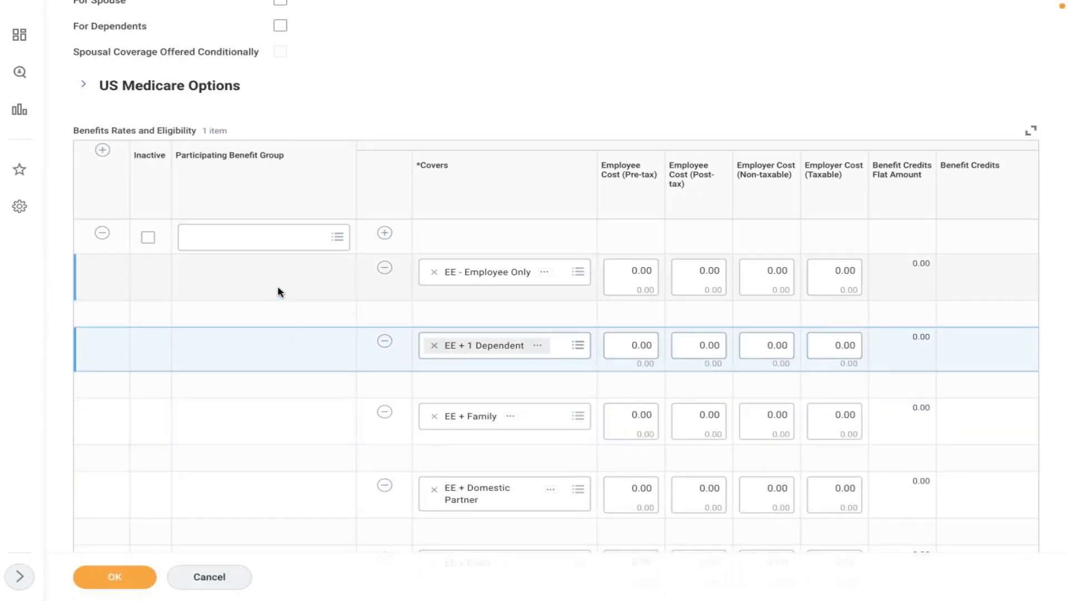
pyautogui.click(254, 242)
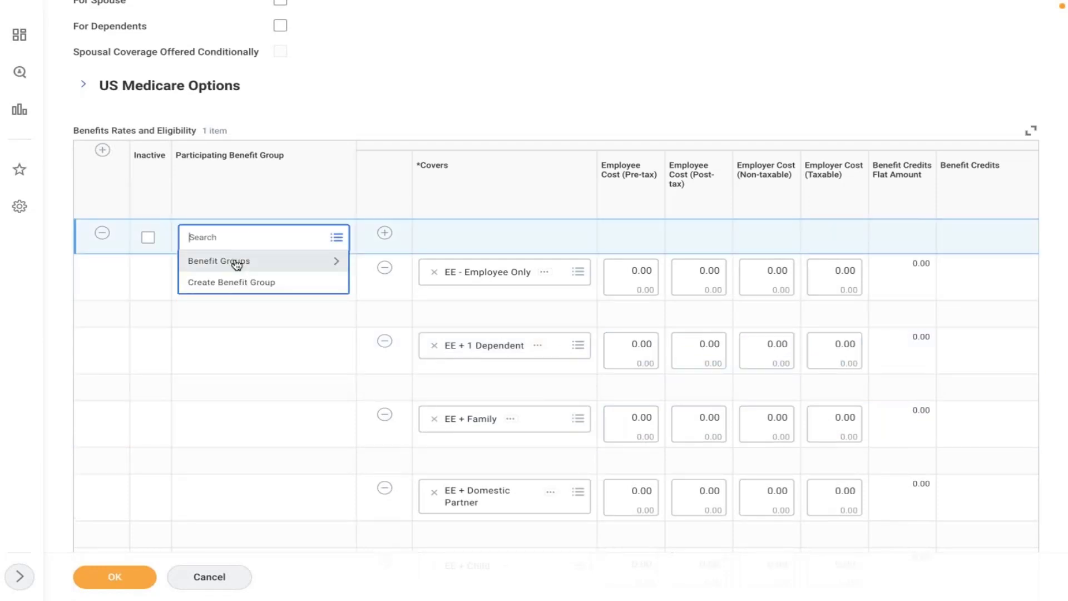
pyautogui.click(234, 261)
pyautogui.click(311, 288)
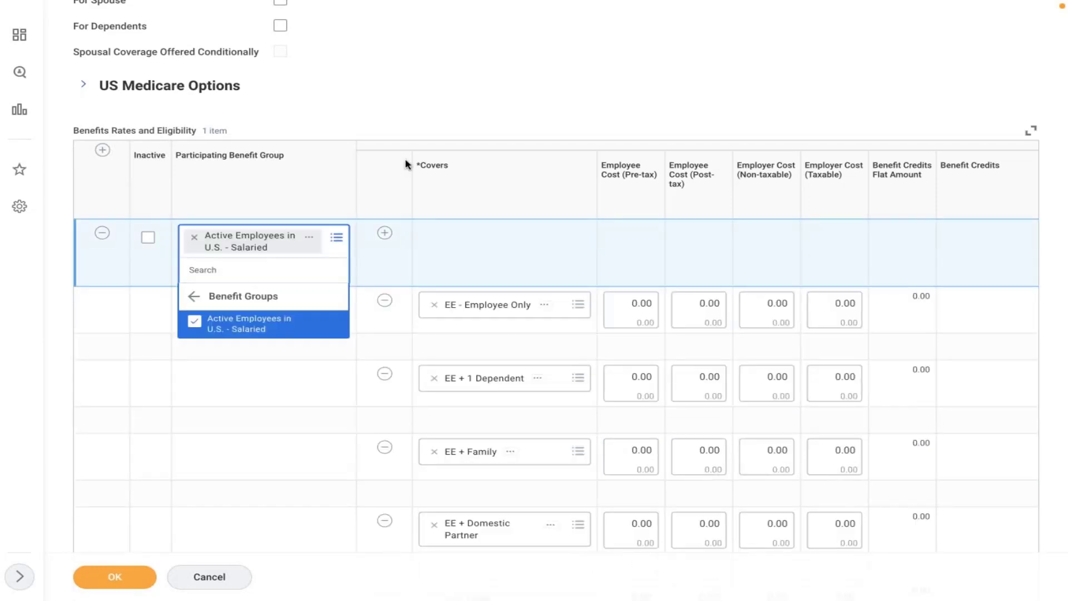
pyautogui.click(444, 110)
# - Scroll through the coverage tier rows, each costing 0.00, to review them
pyautogui.scroll(-2, 443, 109)
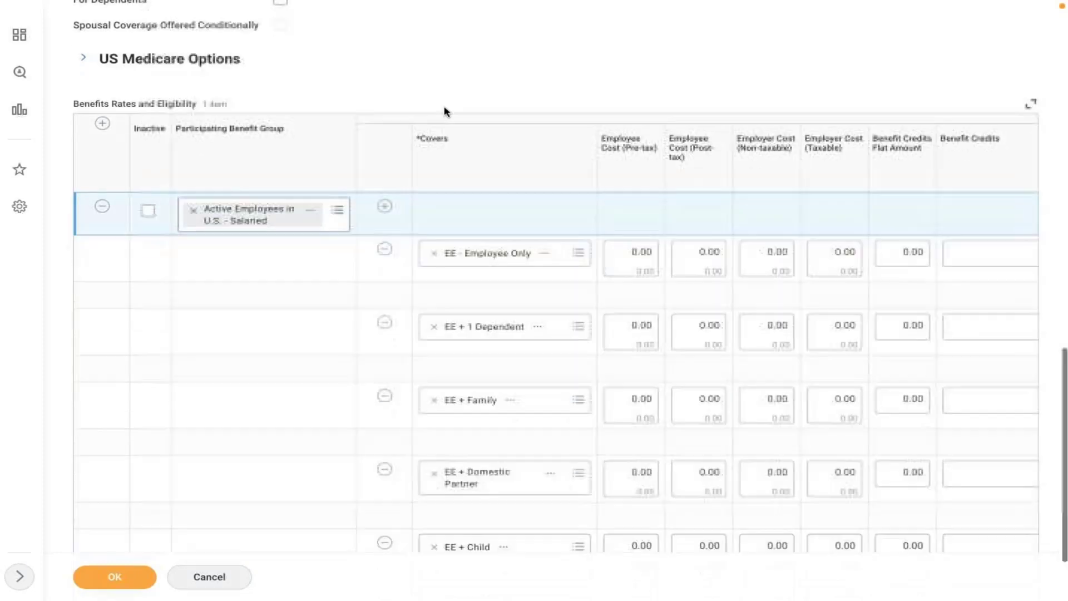
pyautogui.scroll(-1, 453, 219)
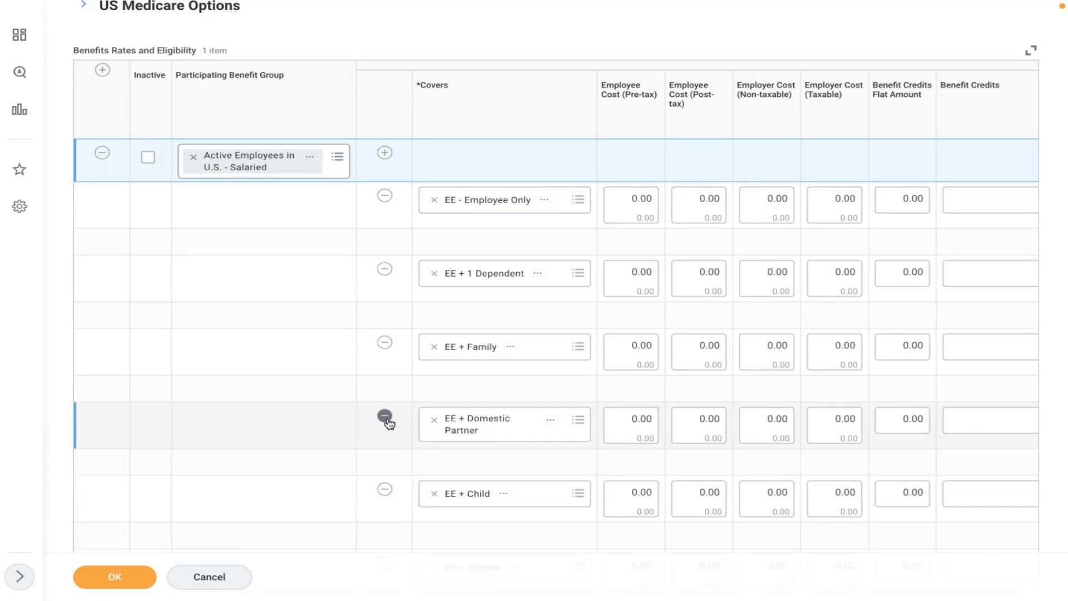
pyautogui.click(351, 411)
pyautogui.scroll(-1, 350, 411)
pyautogui.scroll(-2, 350, 410)
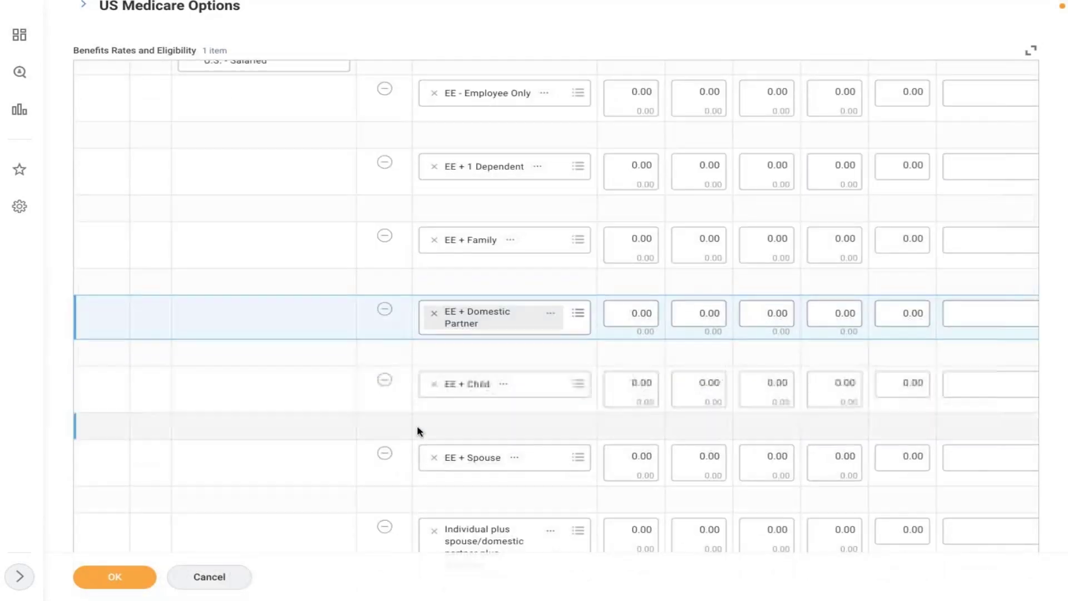
pyautogui.scroll(-6, 417, 429)
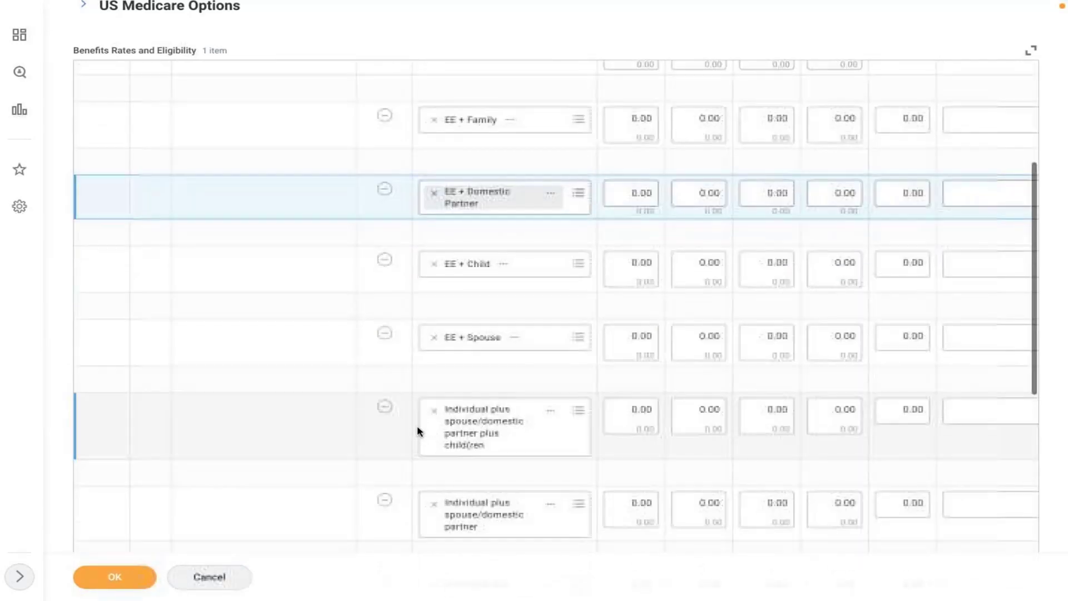
pyautogui.scroll(-7, 418, 427)
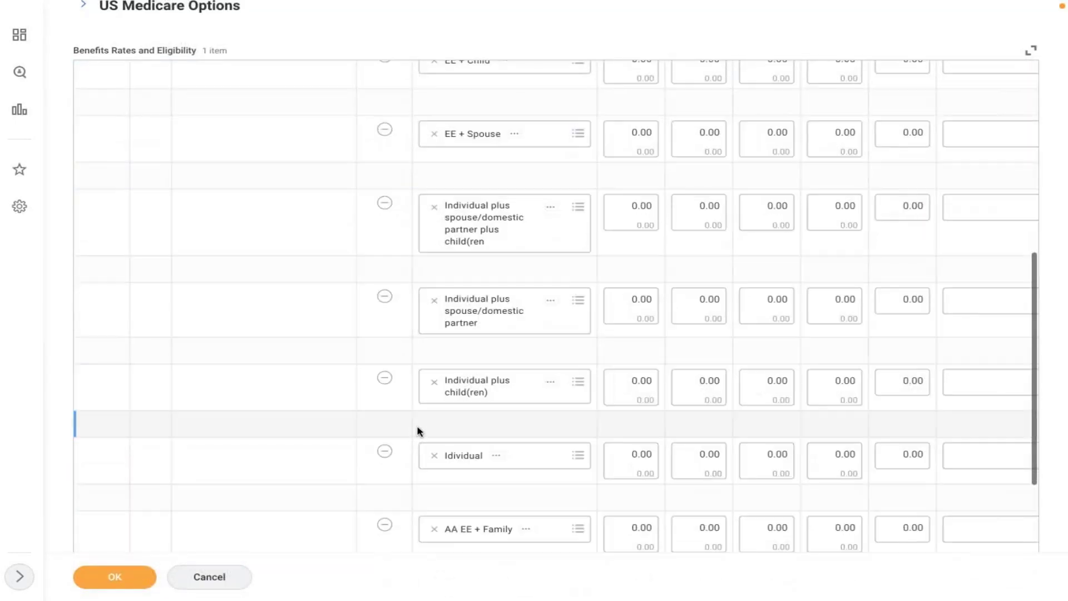
pyautogui.scroll(-1, 418, 430)
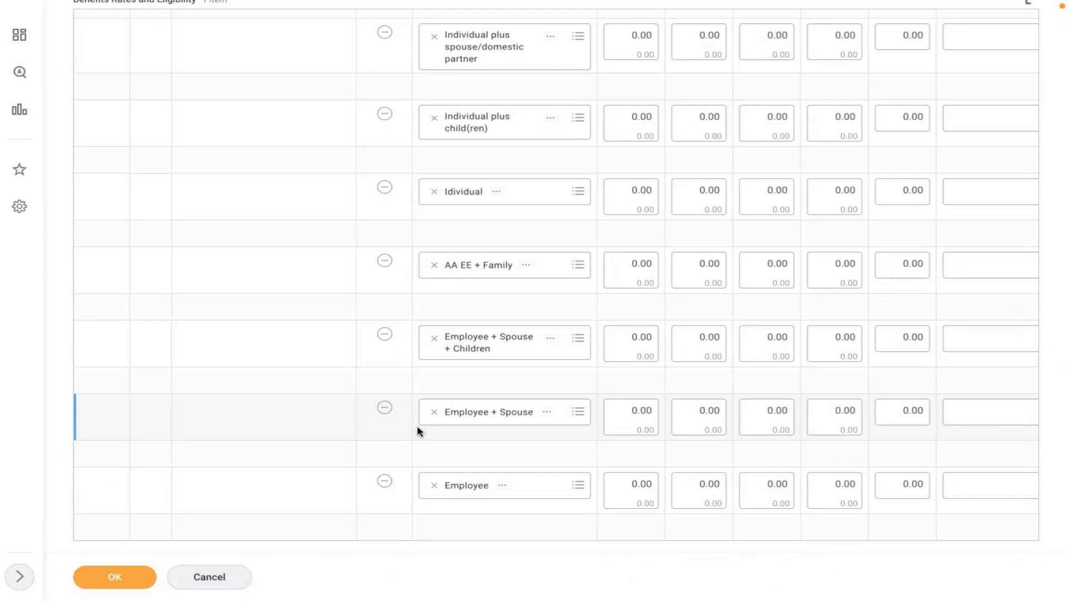
pyautogui.scroll(3, 418, 430)
pyautogui.scroll(11, 417, 428)
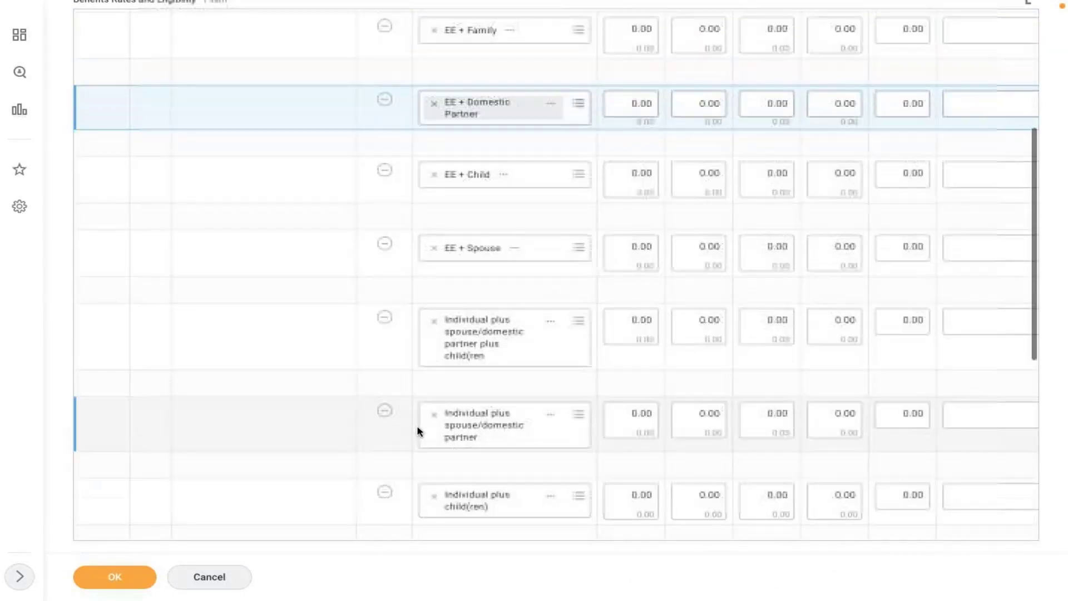
pyautogui.scroll(1, 417, 431)
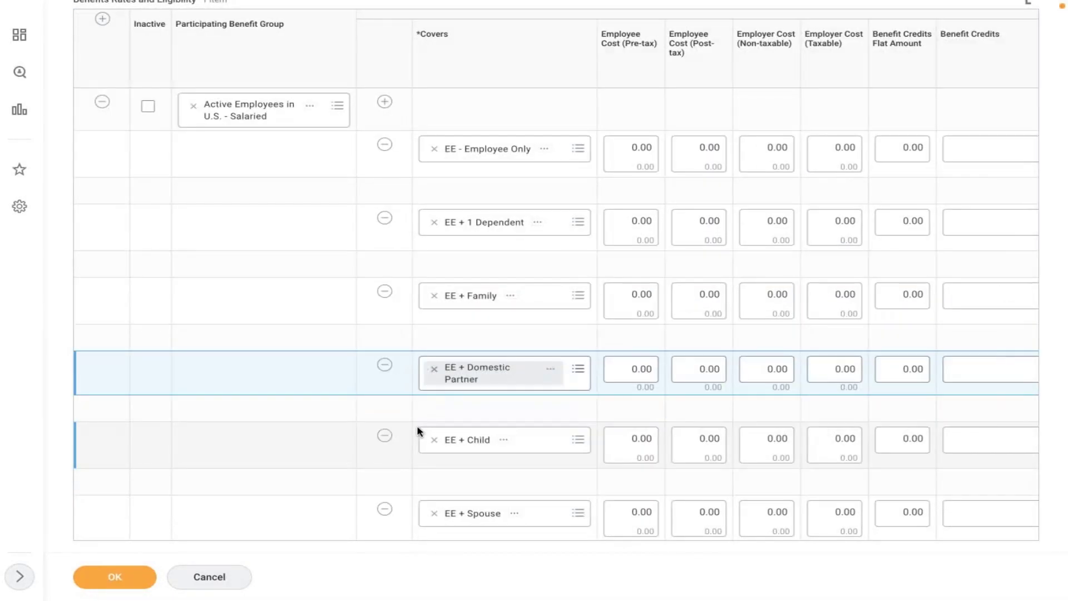
# - Remove the EE + 1 Dependent, EE + Family, Domestic Partner, Individual and AA EE + Family rows
pyautogui.click(385, 219)
pyautogui.click(384, 219)
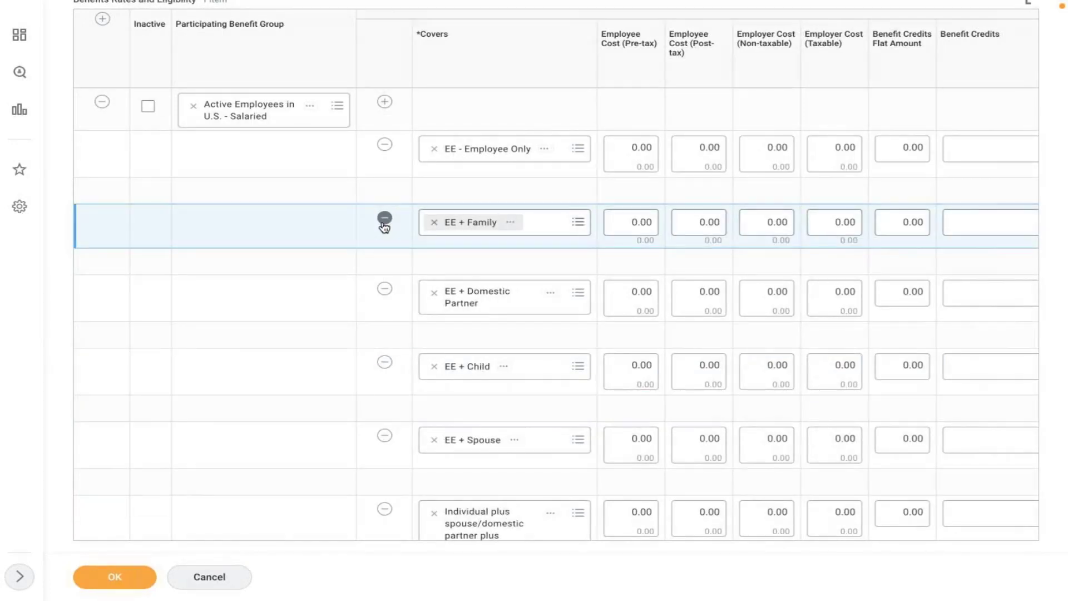
pyautogui.click(384, 220)
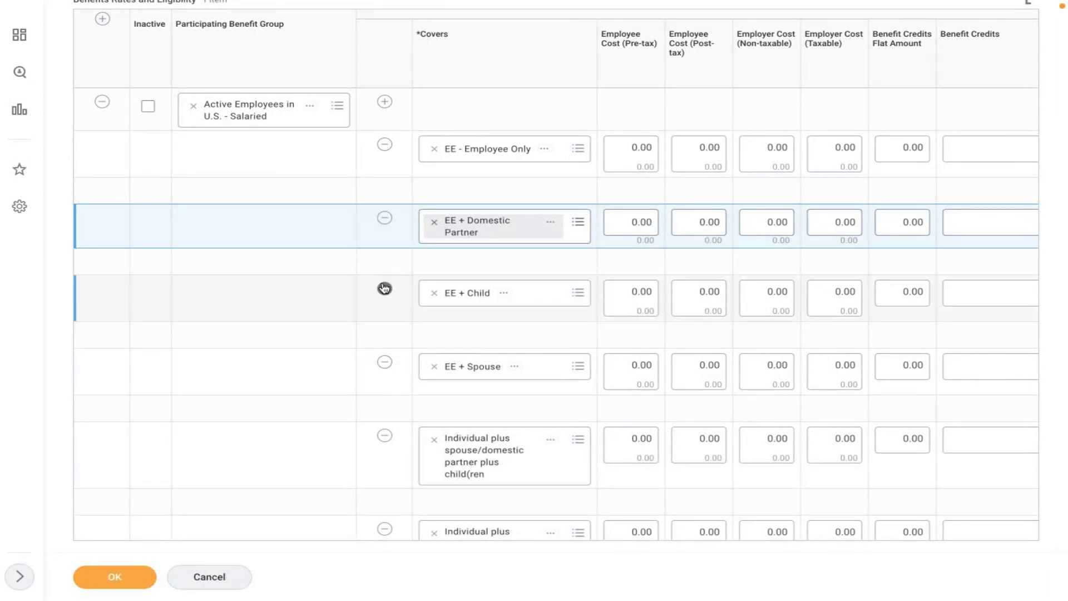
pyautogui.click(384, 217)
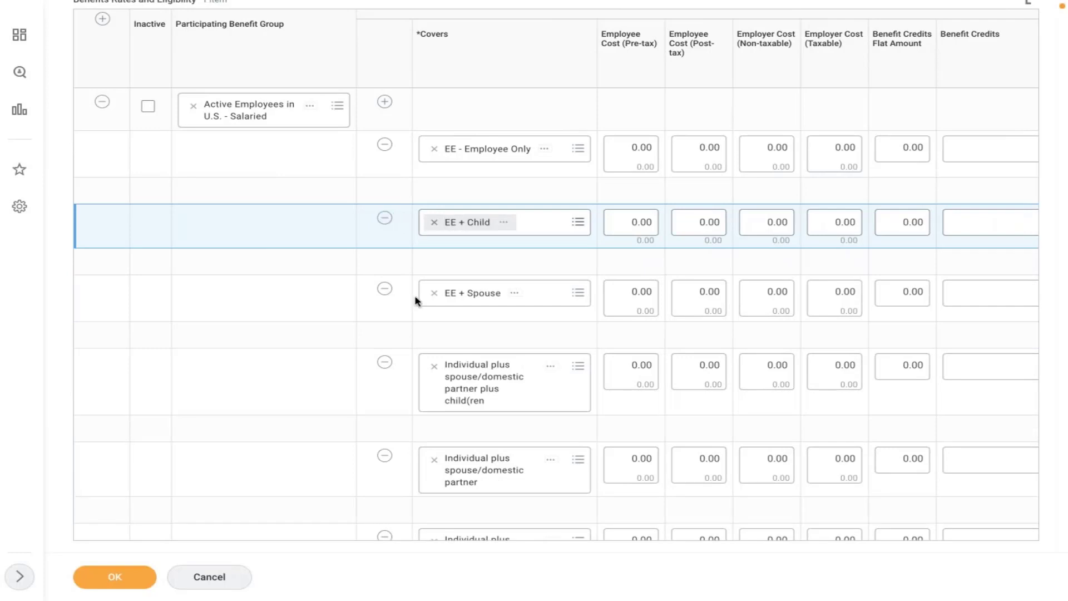
pyautogui.click(385, 363)
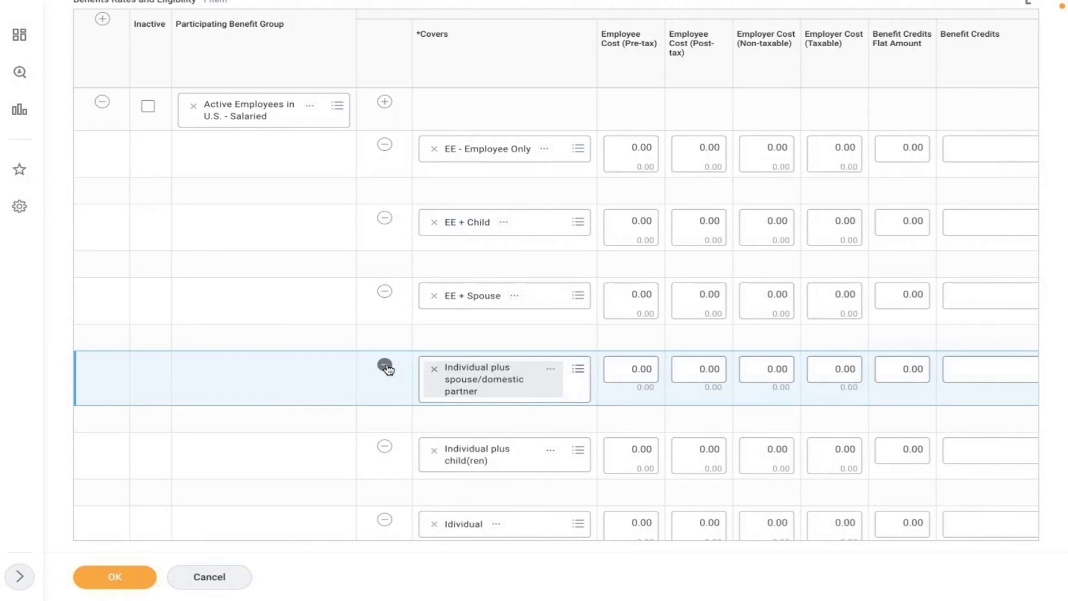
pyautogui.click(385, 365)
pyautogui.click(385, 365)
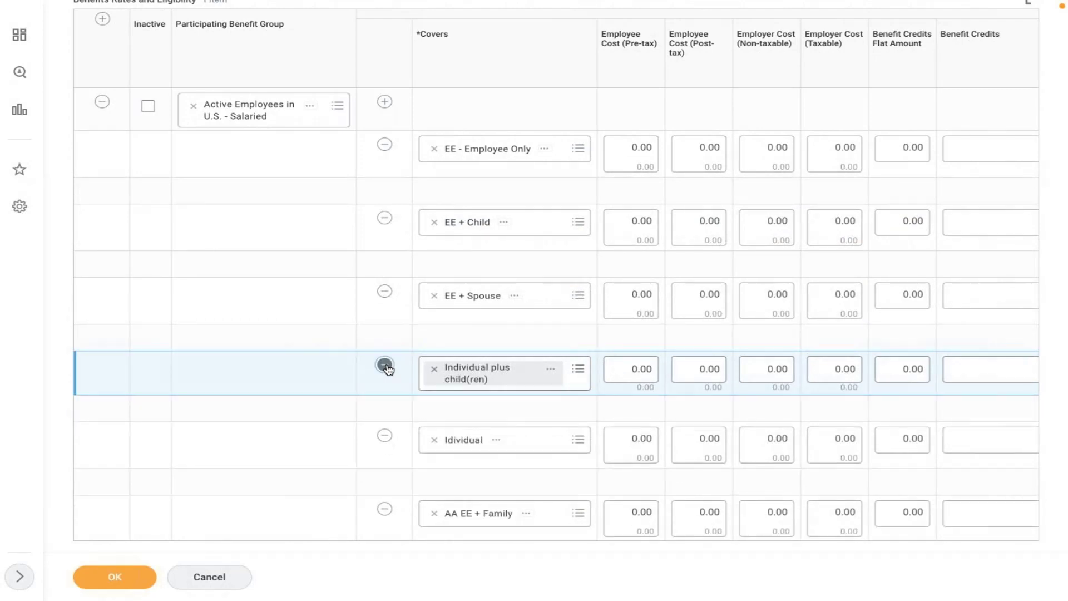
pyautogui.click(385, 365)
pyautogui.click(385, 365)
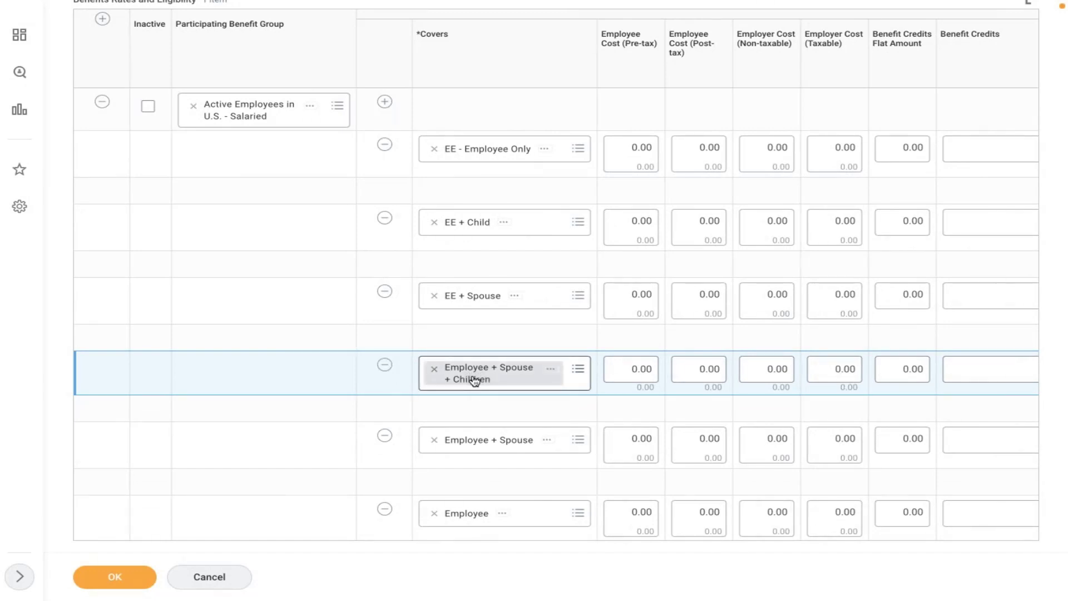
# - Remove the Employee + Spouse and Employee rows, leaving four coverage tiers
pyautogui.click(384, 436)
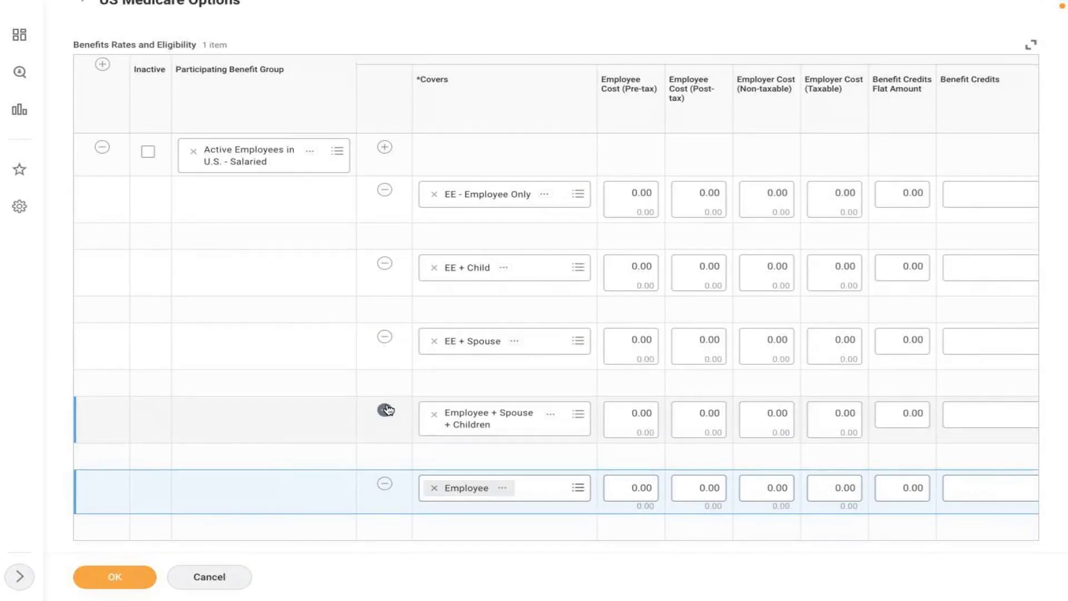
pyautogui.click(384, 483)
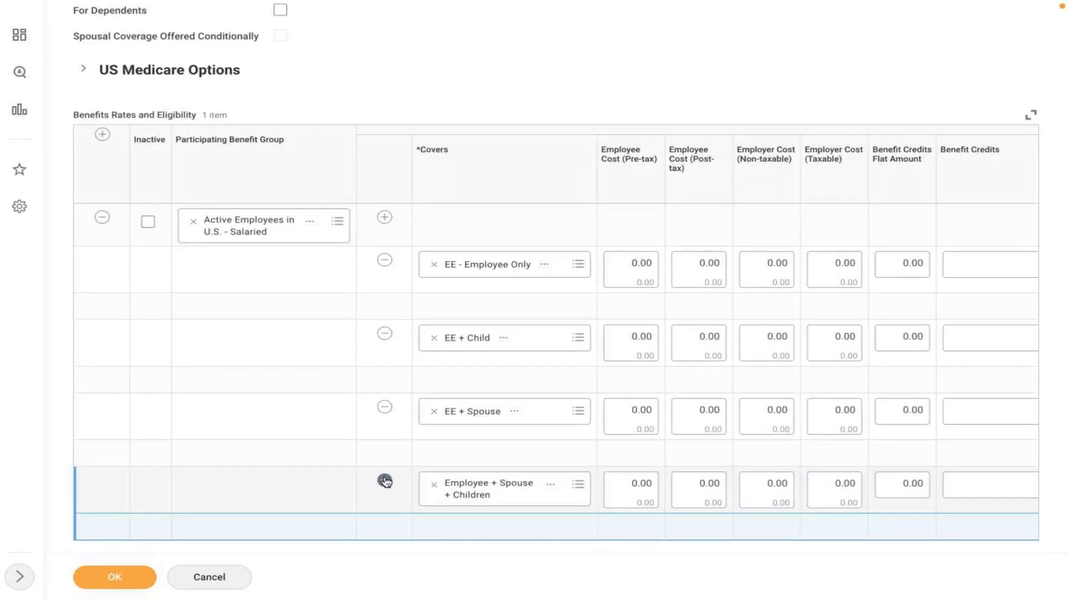
pyautogui.click(345, 369)
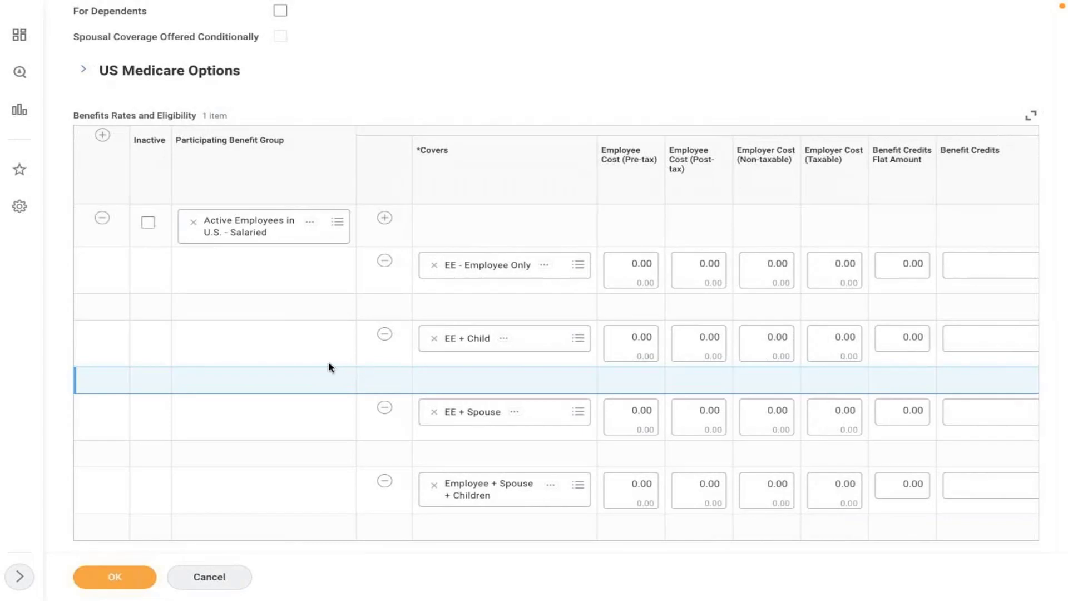
pyautogui.click(329, 365)
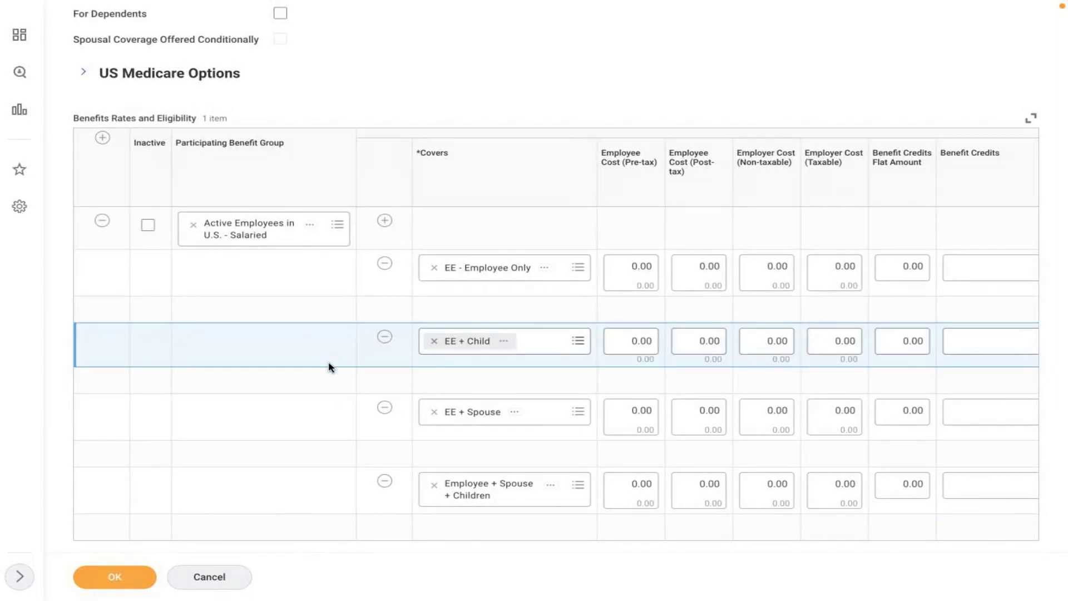
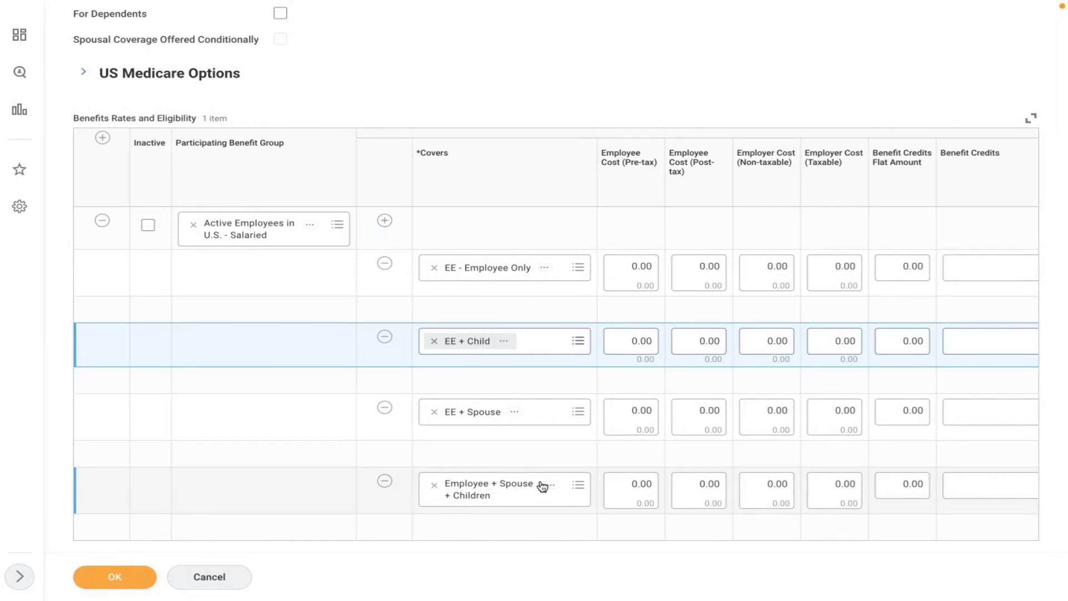
# - Enter pre-tax employee costs of 10, 15, 20 and 30 for the four coverage tiers
pyautogui.click(305, 426)
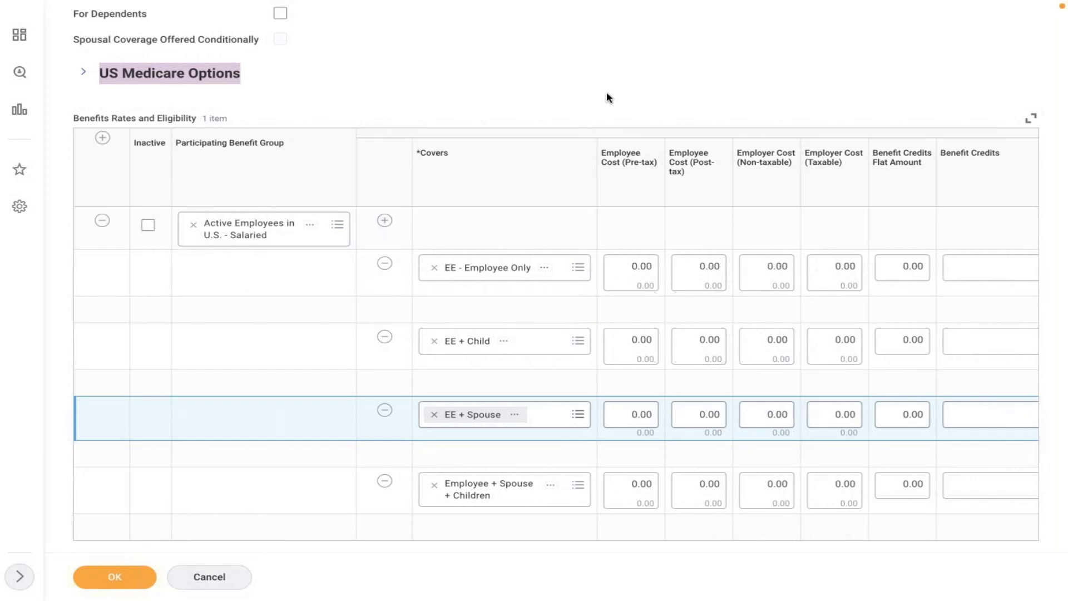
pyautogui.click(618, 270)
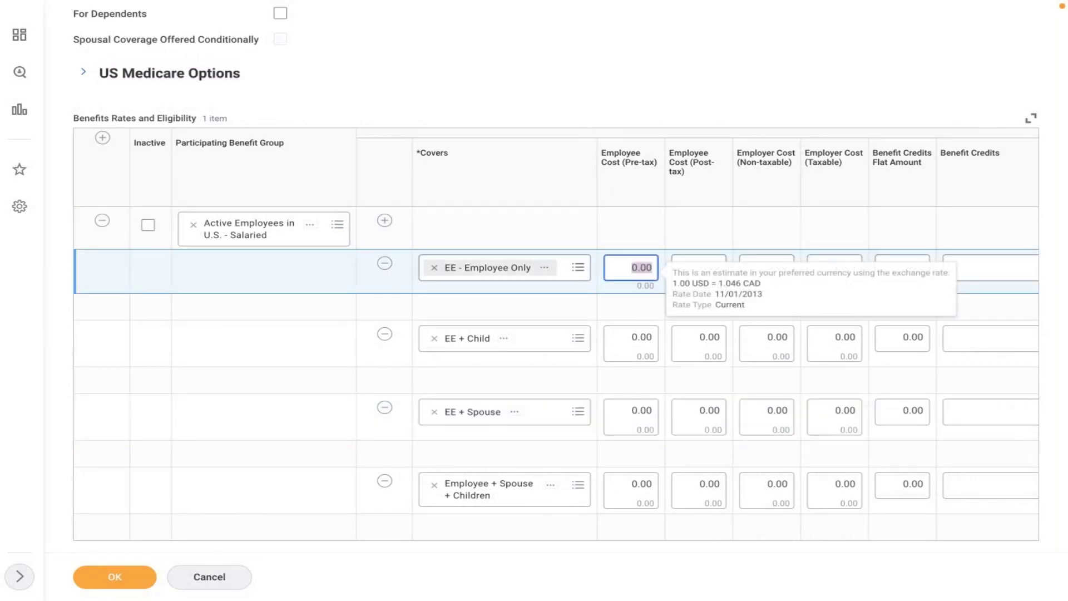
pyautogui.write('10')
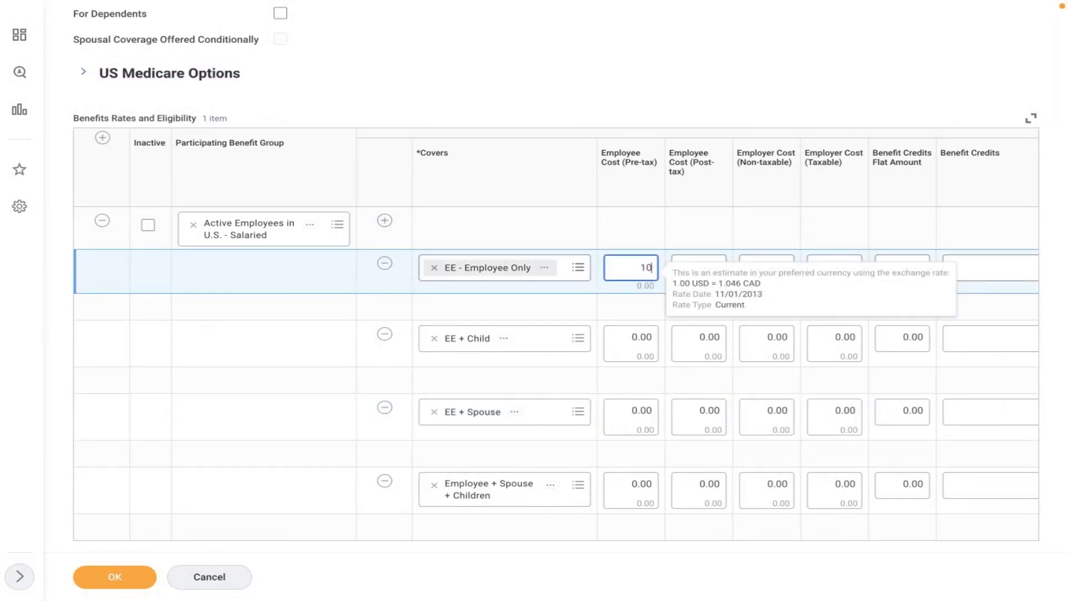
pyautogui.click(623, 342)
pyautogui.write('15')
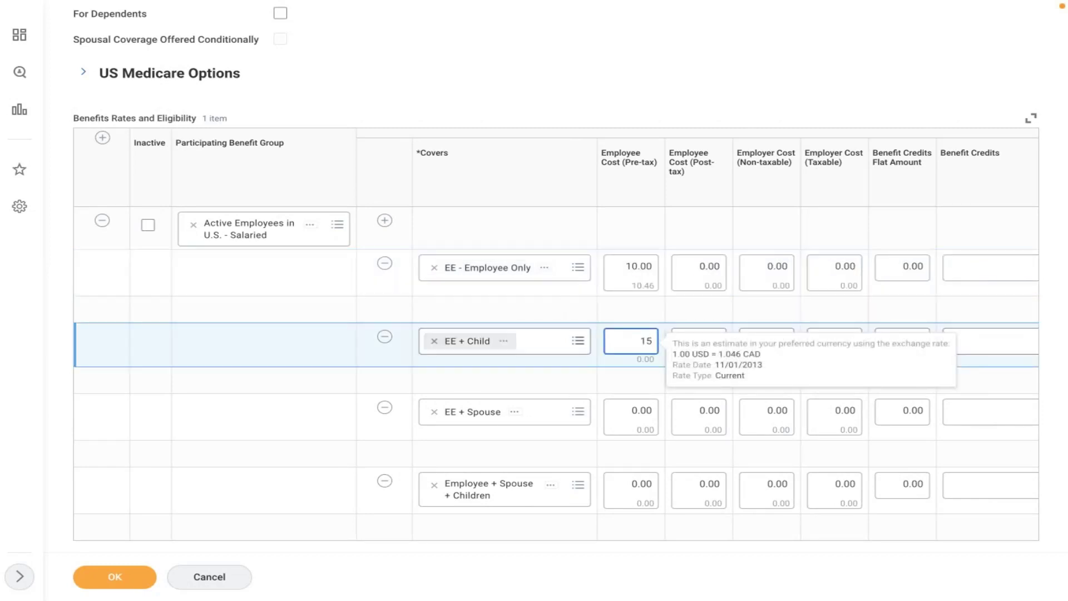
pyautogui.click(624, 416)
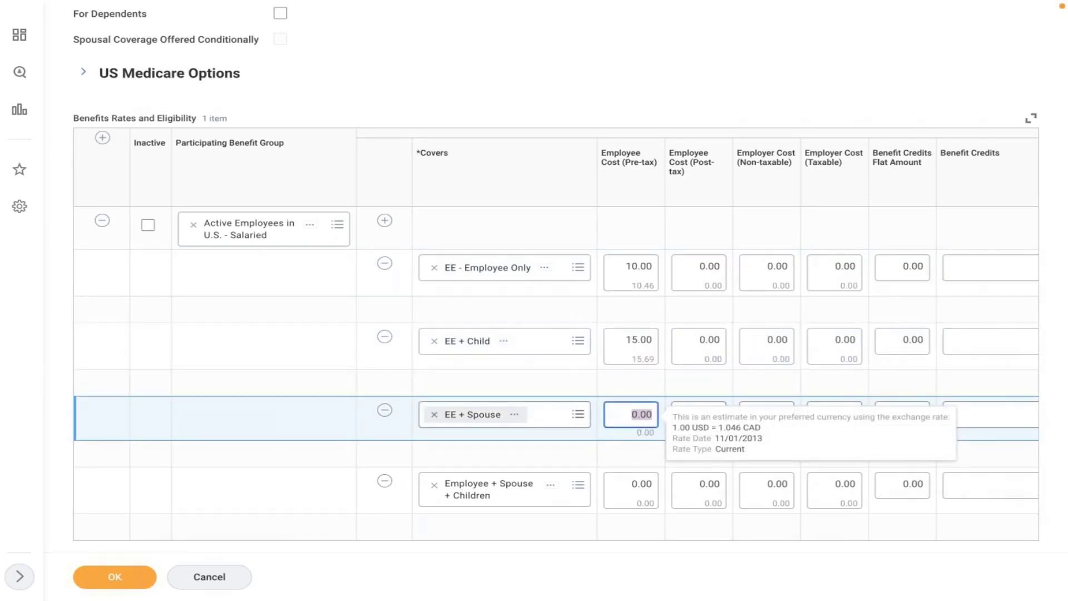
pyautogui.write('20')
pyautogui.click(624, 498)
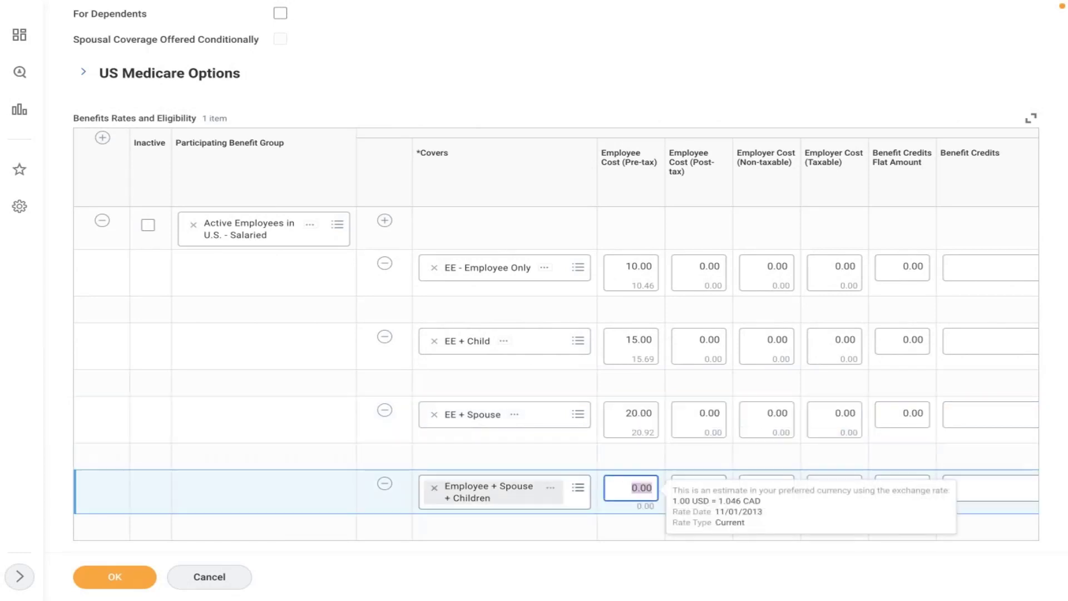
pyautogui.write('30')
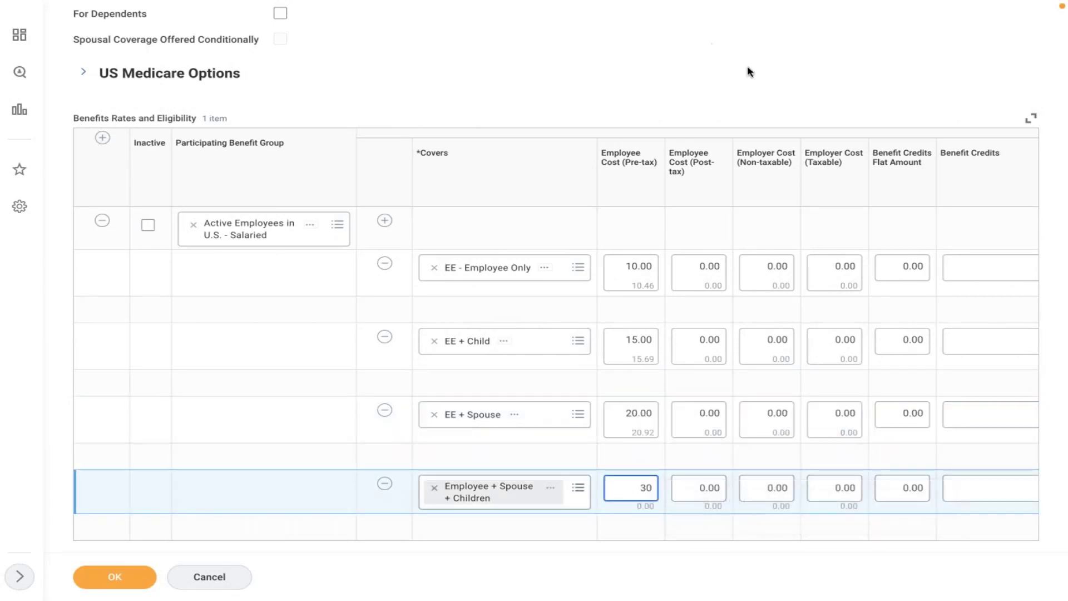
pyautogui.click(811, 99)
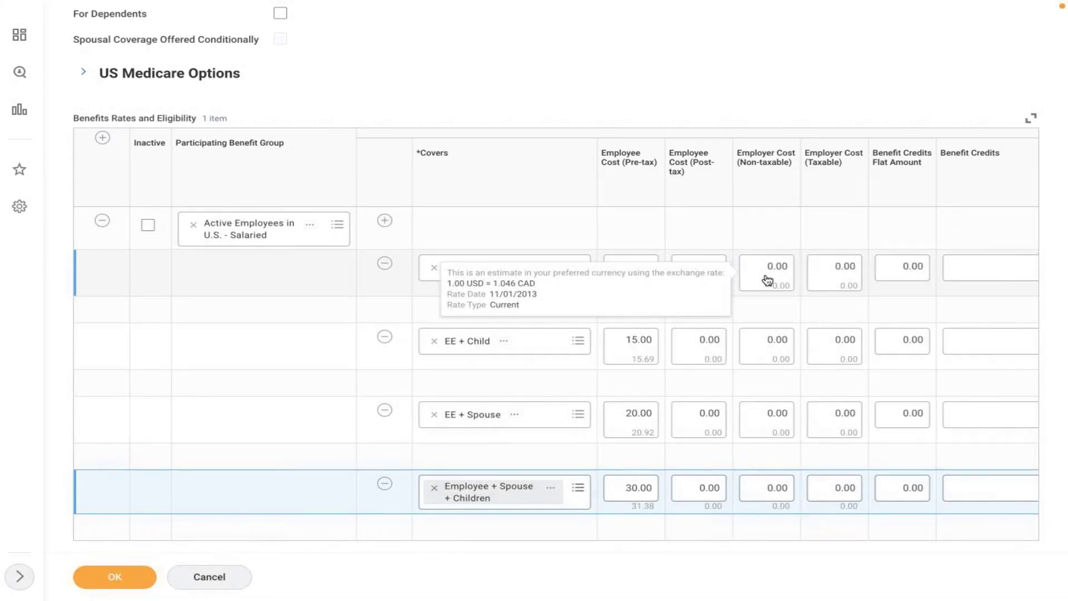
# - Set each tier's non-taxable employer cost to 15 and save the plan
pyautogui.click(810, 274)
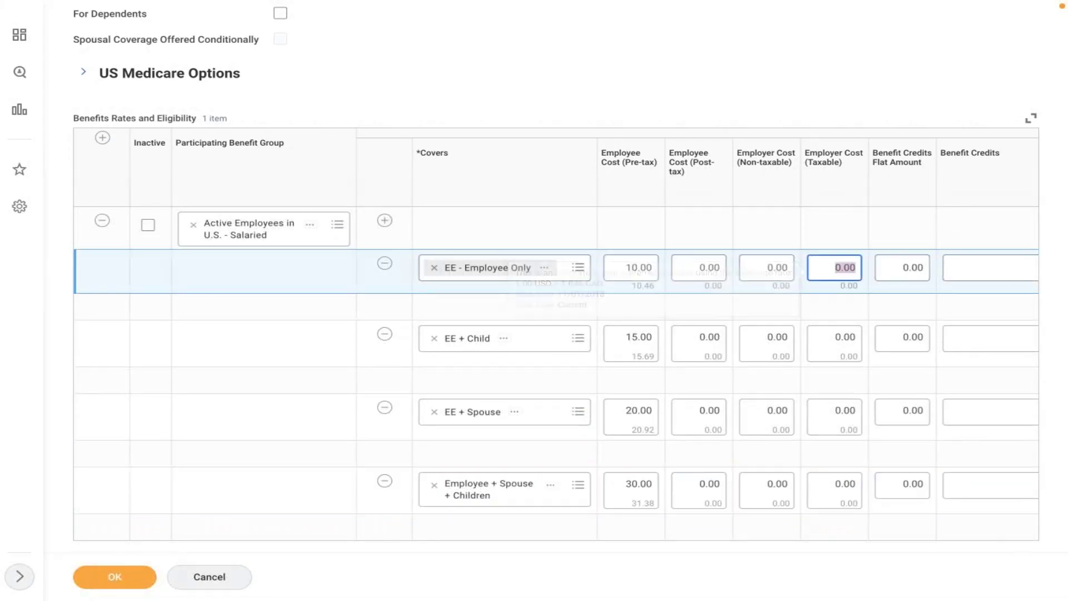
pyautogui.click(767, 267)
pyautogui.moveTo(788, 267); pyautogui.dragTo(753, 264)
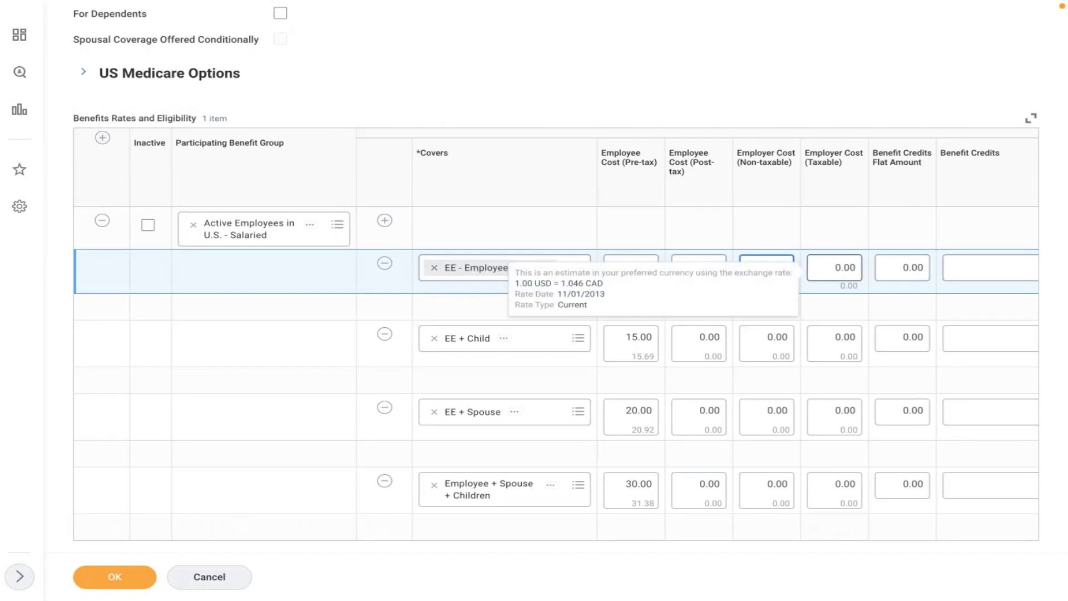
pyautogui.press('BackSpace')
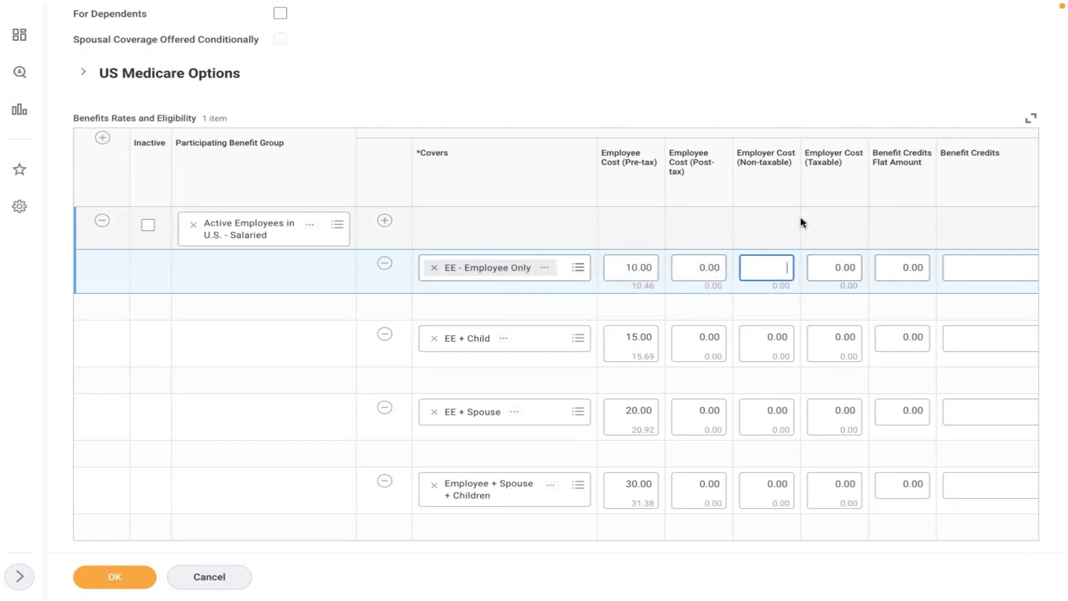
pyautogui.write('15')
pyautogui.click(773, 338)
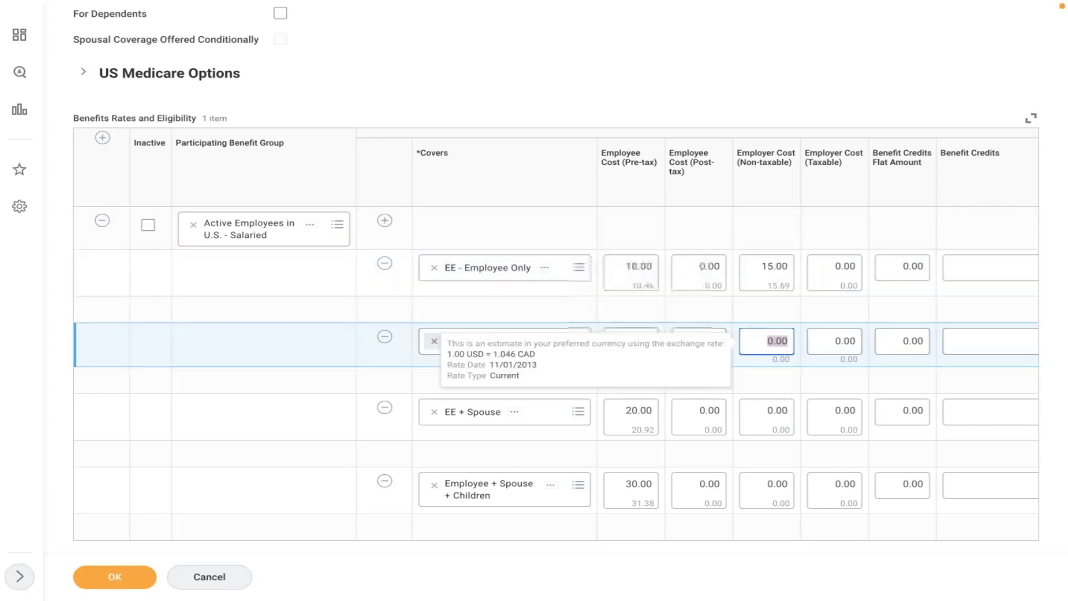
pyautogui.write('15')
pyautogui.click(763, 418)
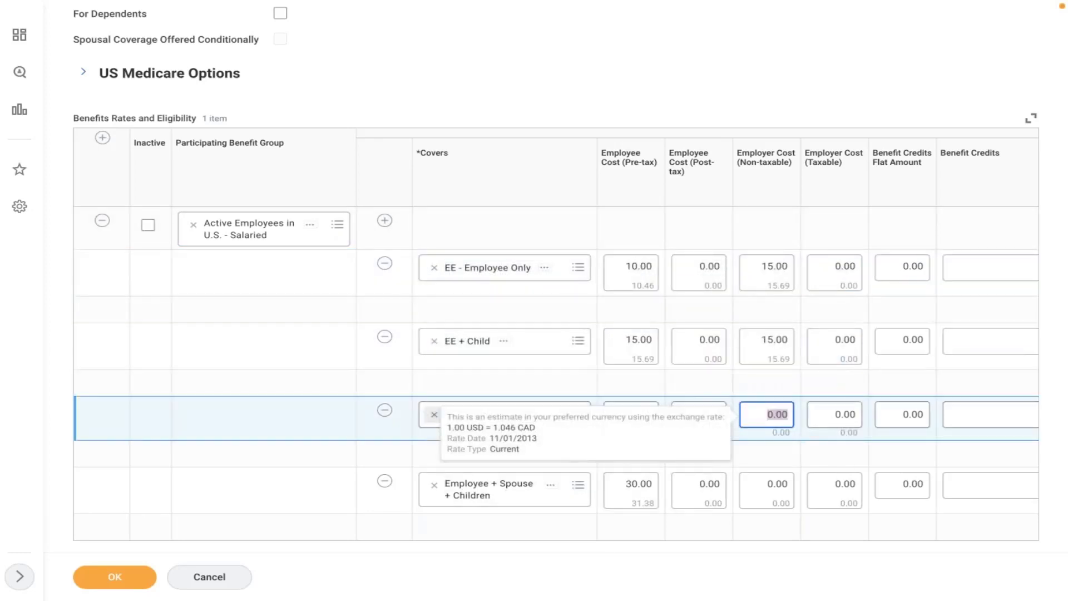
pyautogui.write('15')
pyautogui.click(763, 490)
pyautogui.write('15')
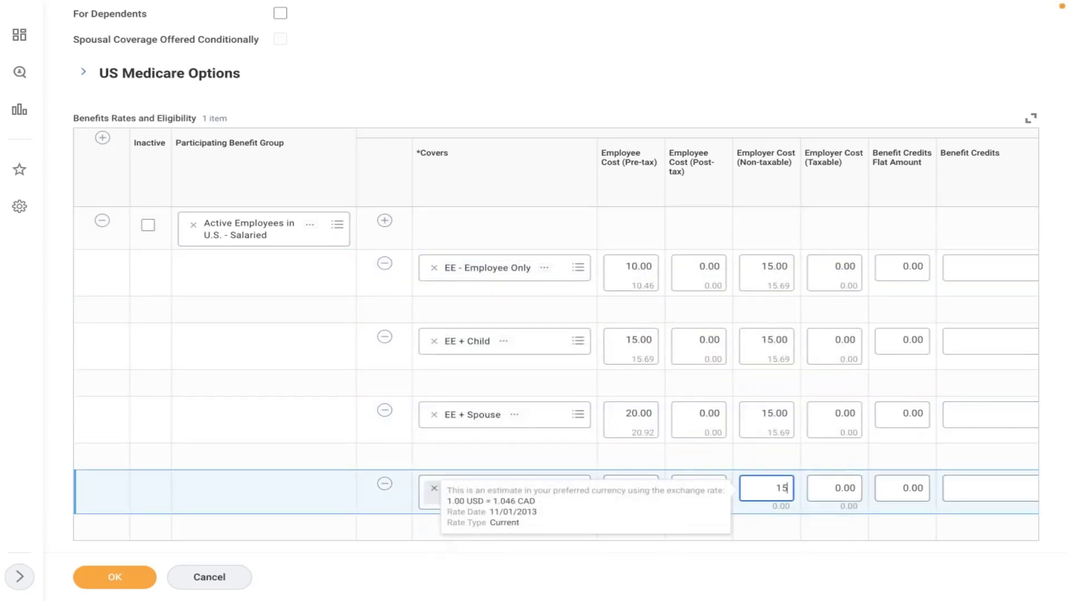
pyautogui.click(834, 58)
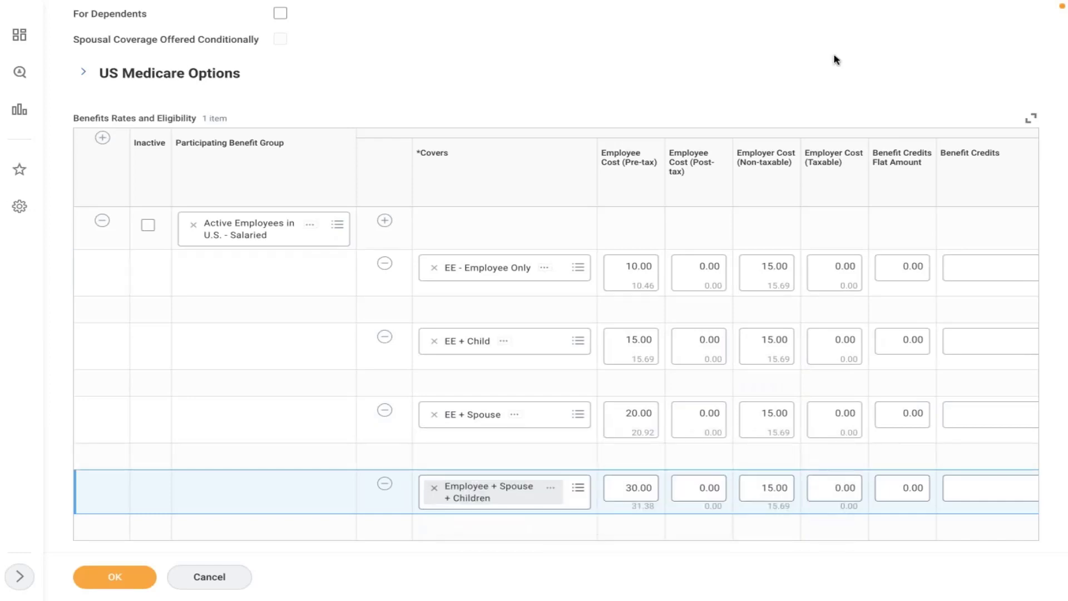
pyautogui.click(110, 580)
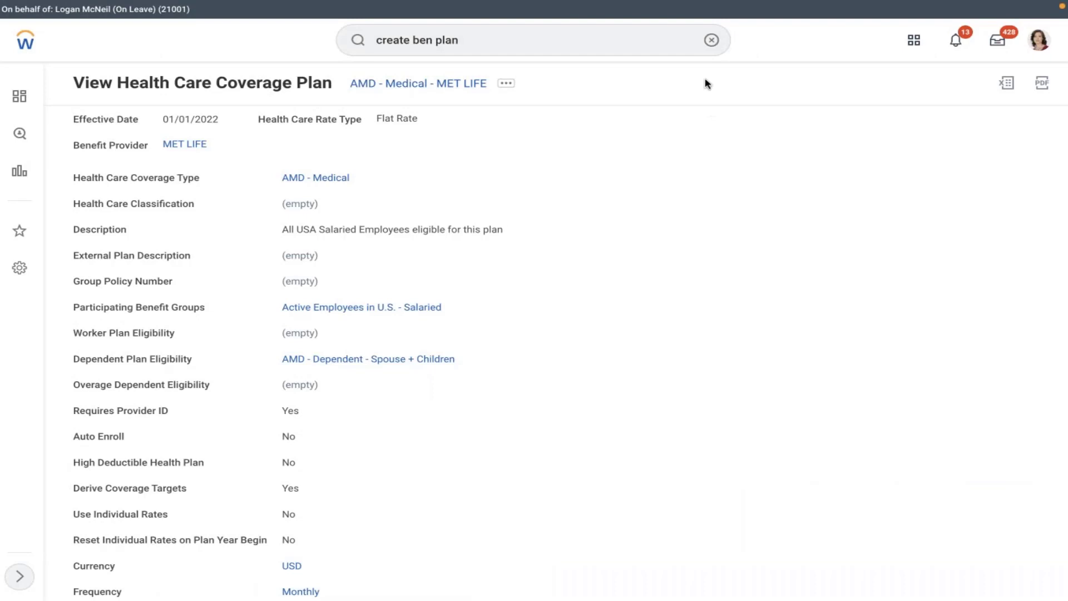
# - Search 'create ben event' and launch the Create Benefit Event Type task
pyautogui.click(712, 40)
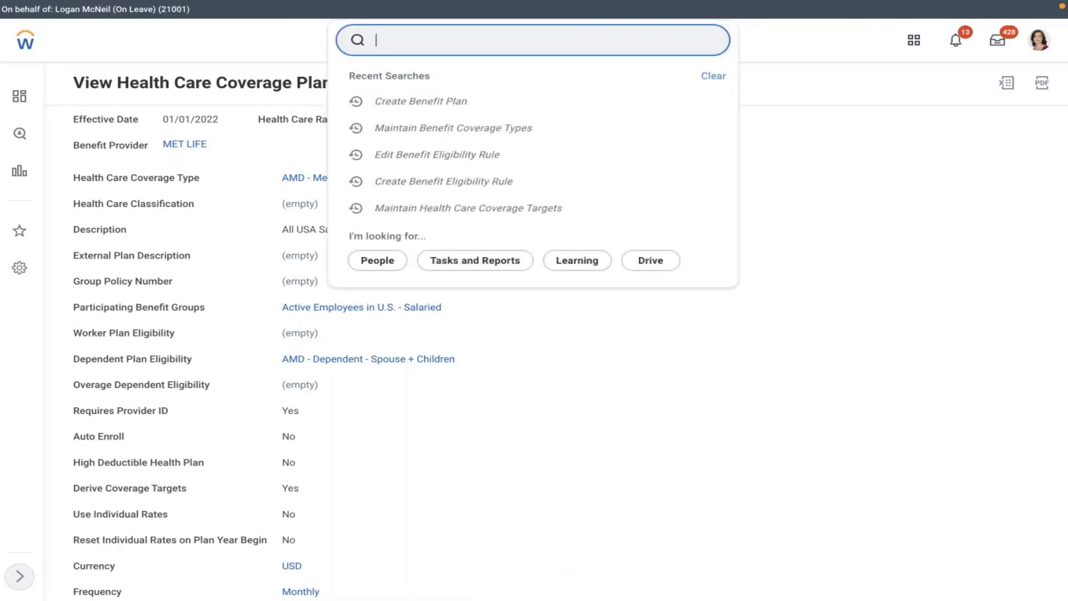
pyautogui.write('create ben event')
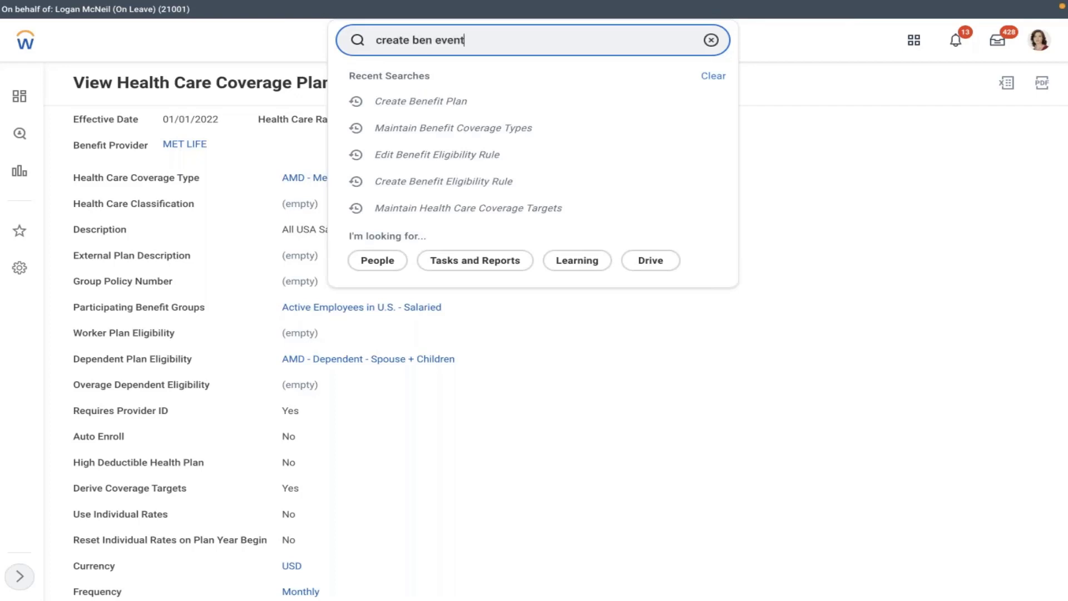
pyautogui.click(537, 98)
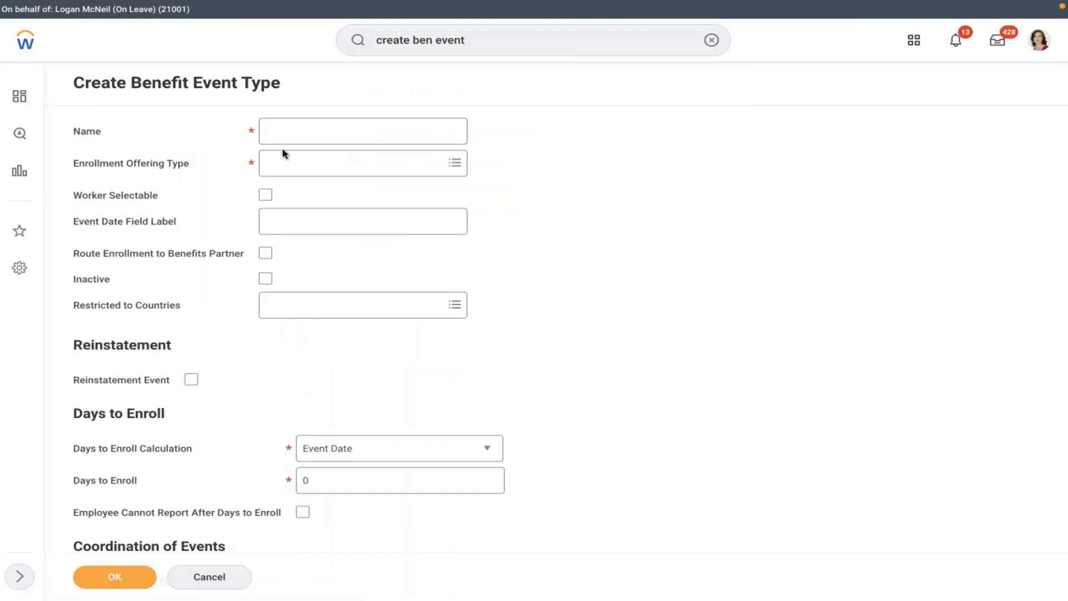
# - Name the event type 'AMD - Medeical' with AMD - Medical as the enrollment offering type
pyautogui.click(410, 138)
pyautogui.write('A')
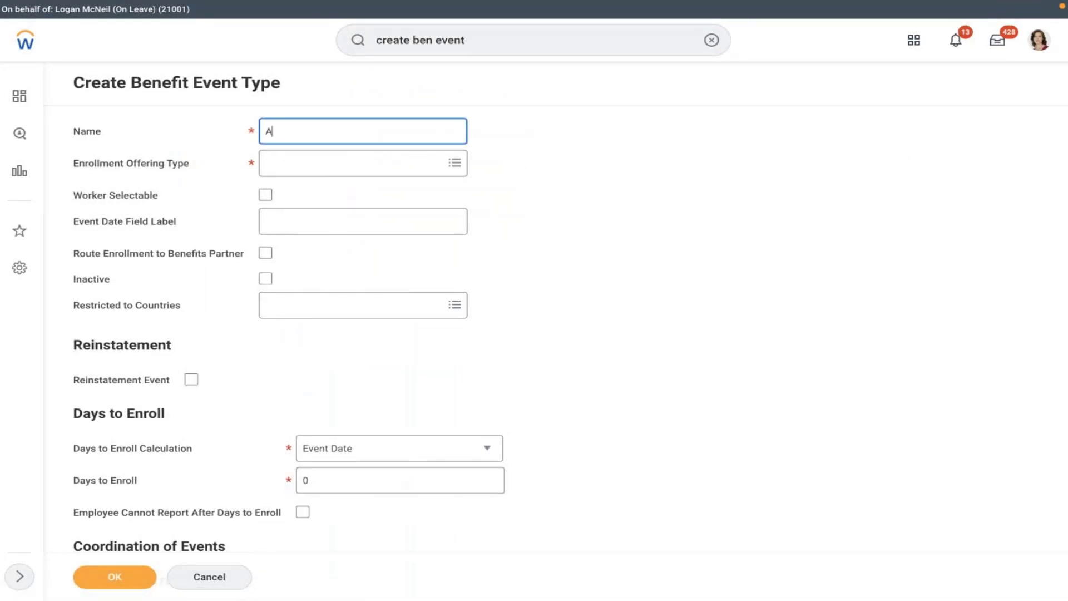
pyautogui.write('MD - Medeical')
pyautogui.click(333, 160)
pyautogui.write('ad')
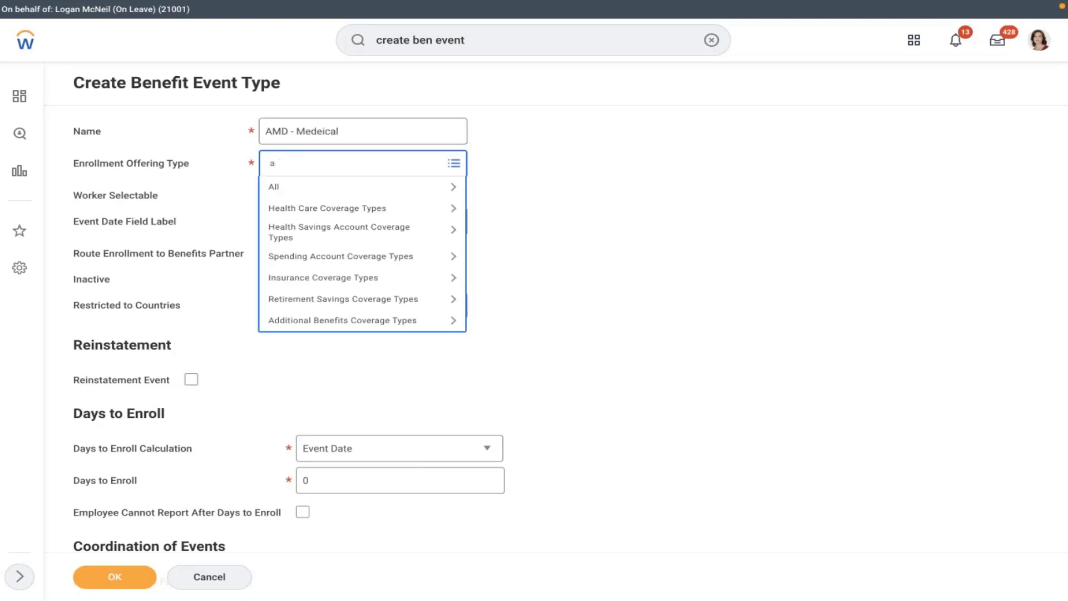
pyautogui.press('BackSpace')
pyautogui.press('BackSpace')
pyautogui.write('amd')
pyautogui.press('Return')
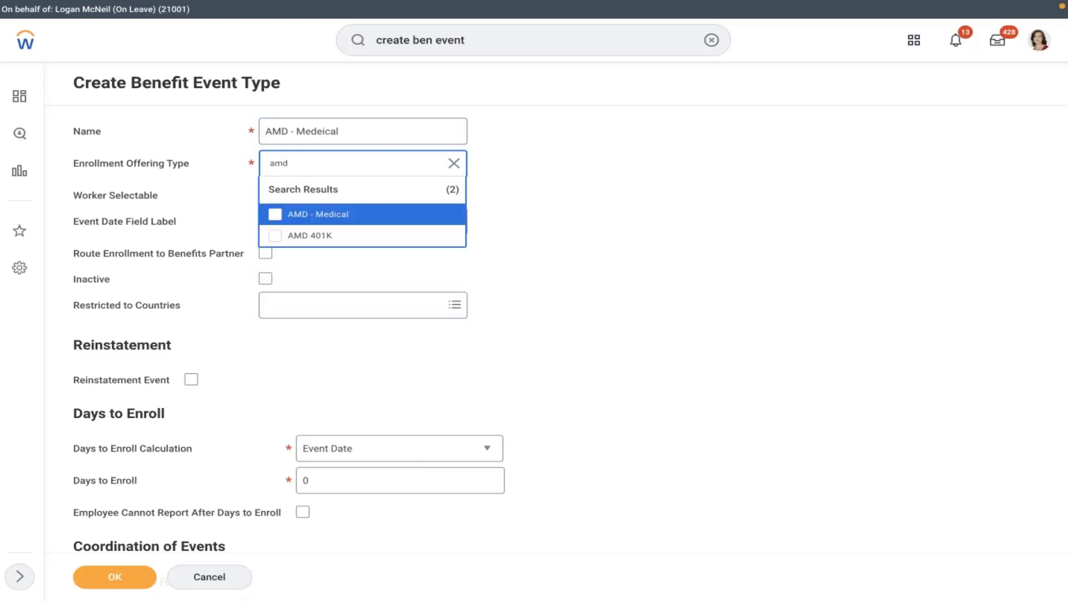
pyautogui.click(344, 222)
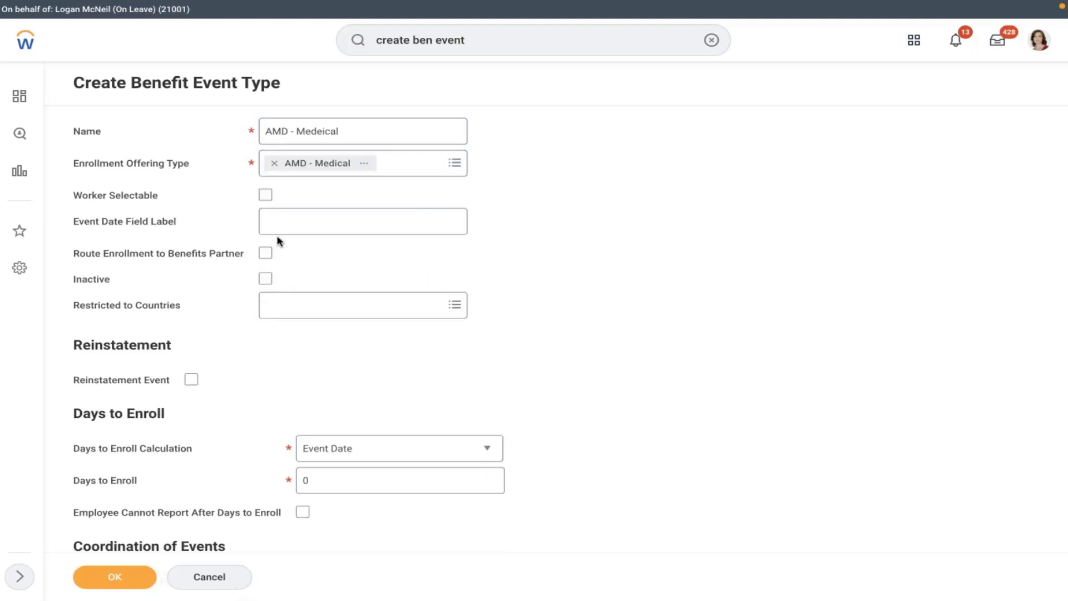
# - Make it worker selectable with 30 days to enroll, restricted to United States of America, and submit
pyautogui.click(267, 197)
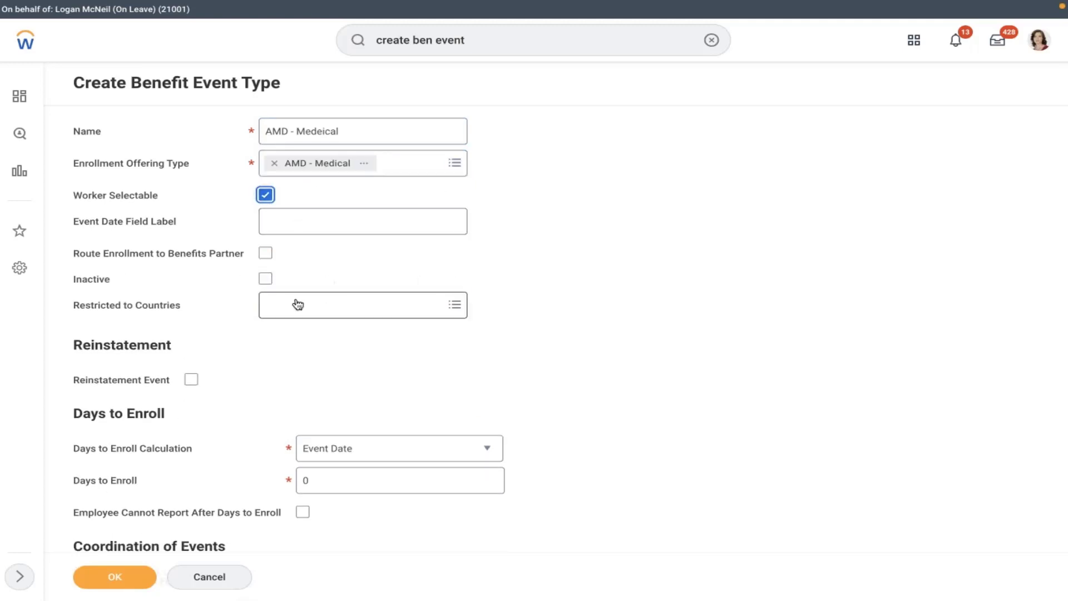
pyautogui.click(343, 483)
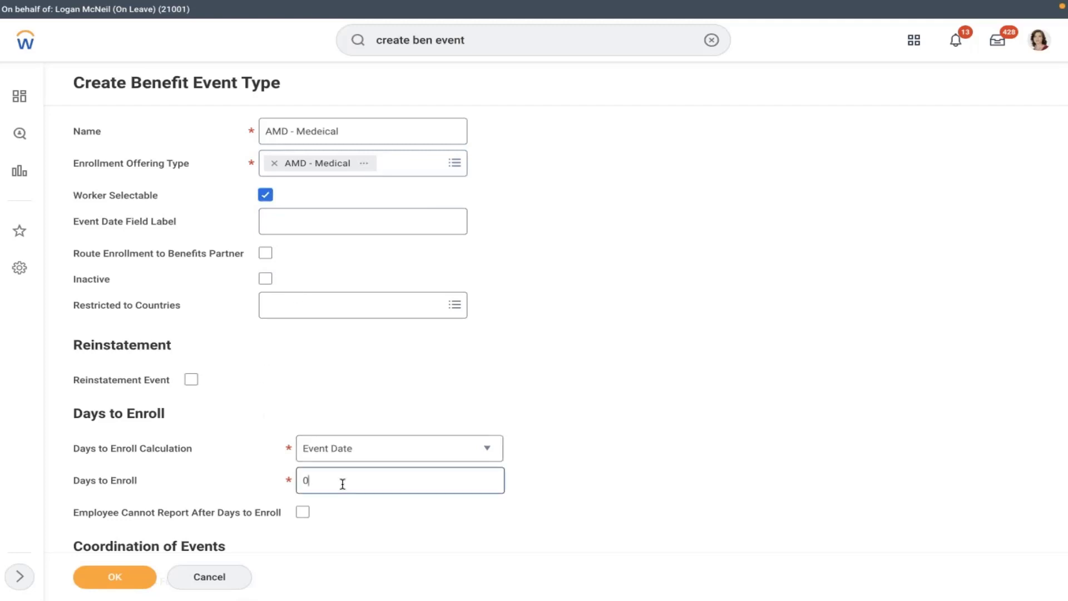
pyautogui.press('BackSpace')
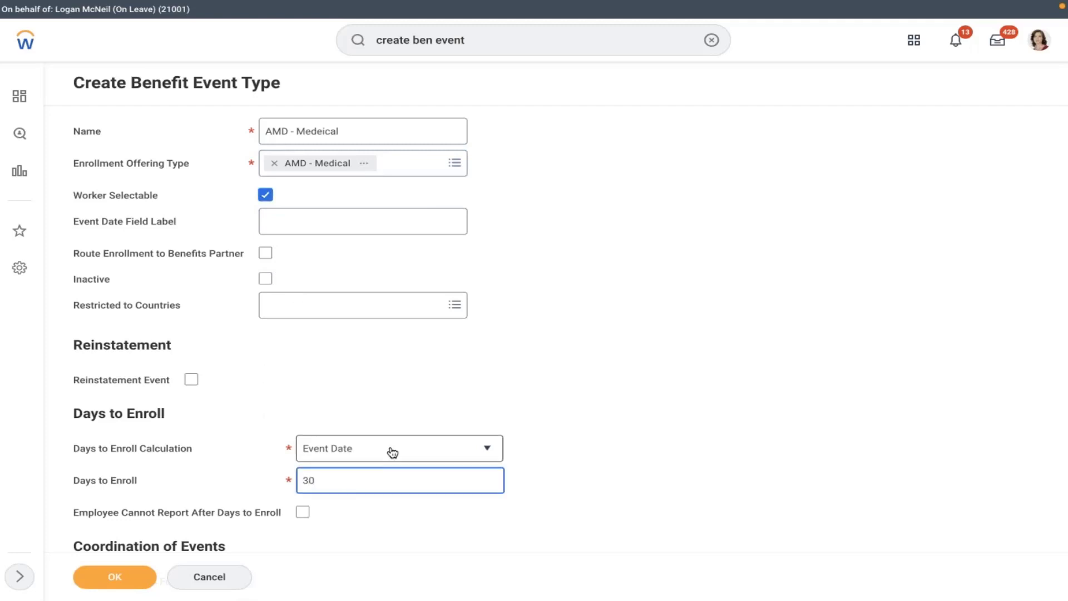
pyautogui.click(326, 310)
pyautogui.write('usa')
pyautogui.press('Return')
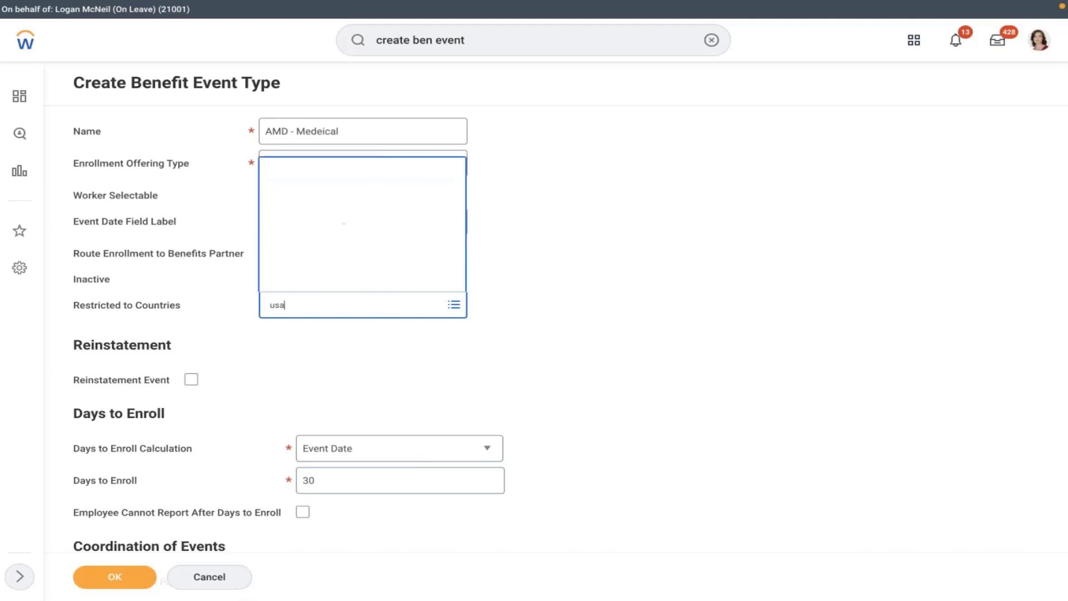
pyautogui.click(351, 285)
pyautogui.click(313, 375)
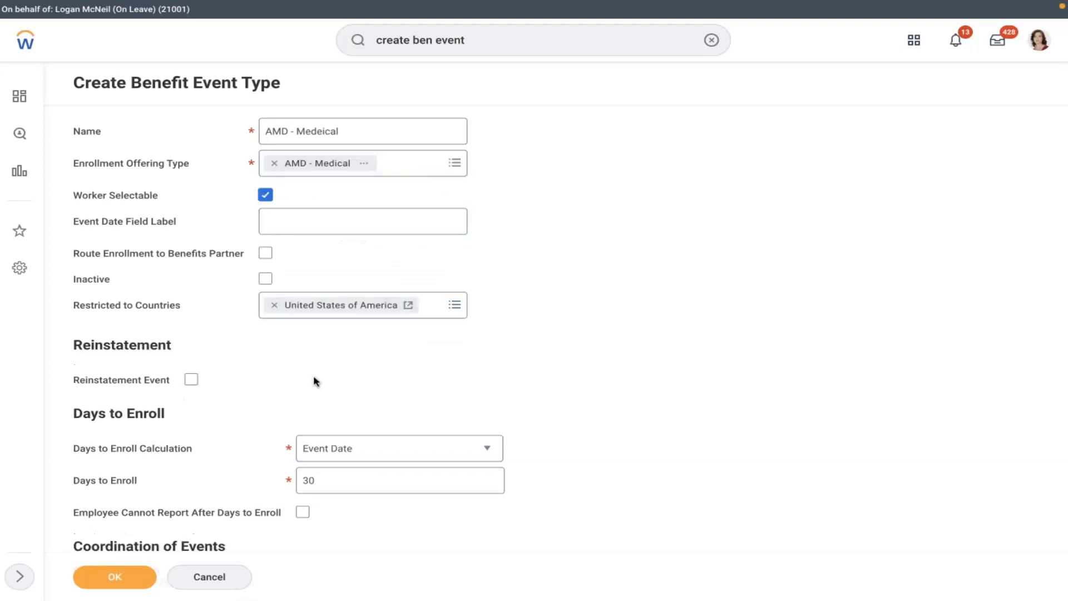
pyautogui.click(111, 577)
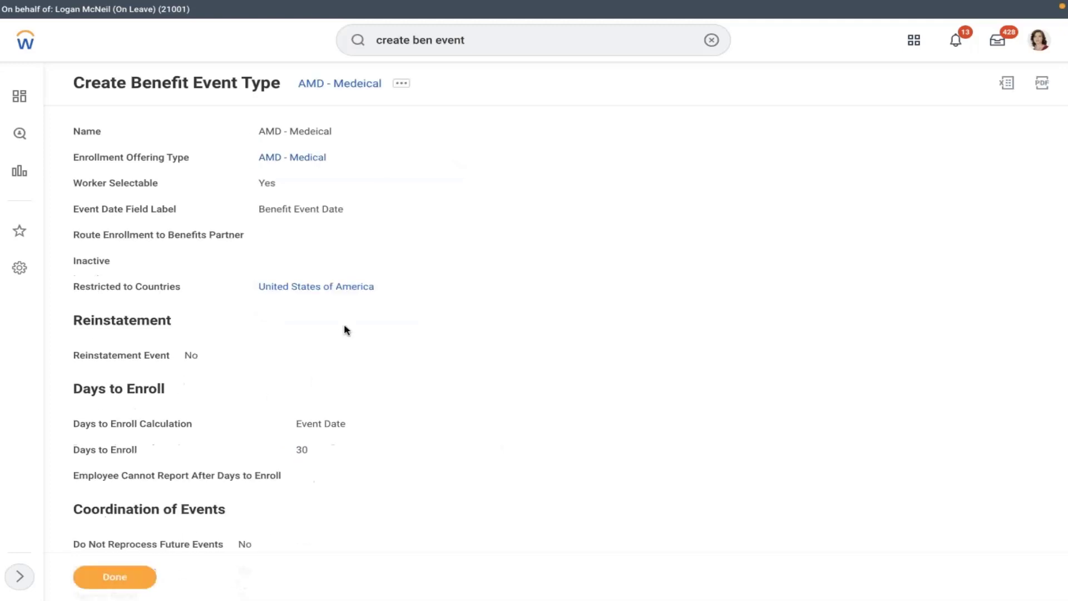
# - Search 'edit enro' and choose Enrollment Event Rule with effective date 01/01/2022
pyautogui.click(401, 84)
pyautogui.click(431, 139)
pyautogui.click(705, 46)
pyautogui.write('e')
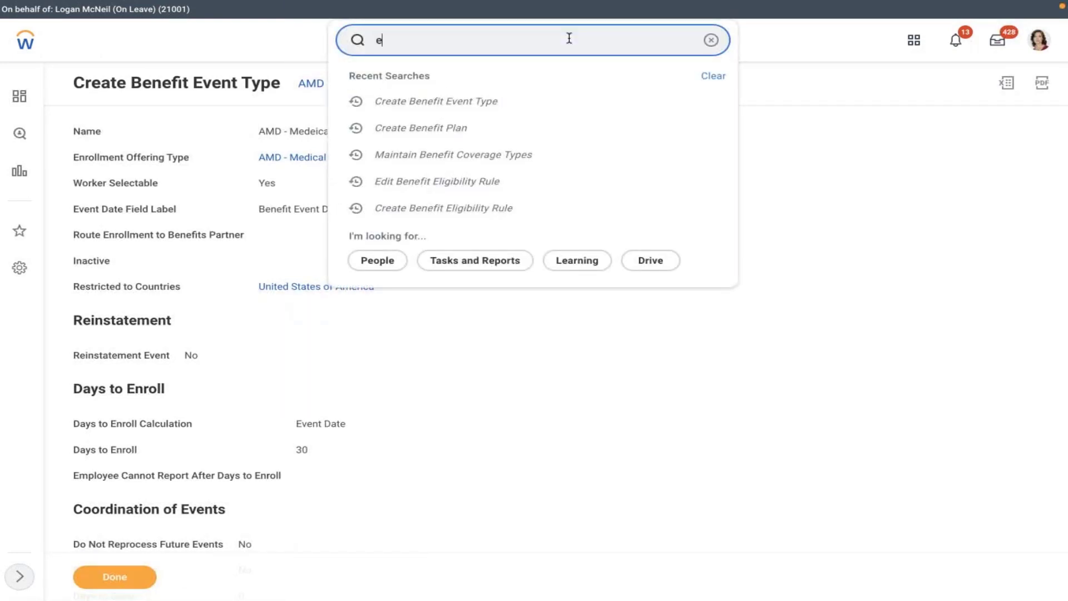
pyautogui.write('dit enroll')
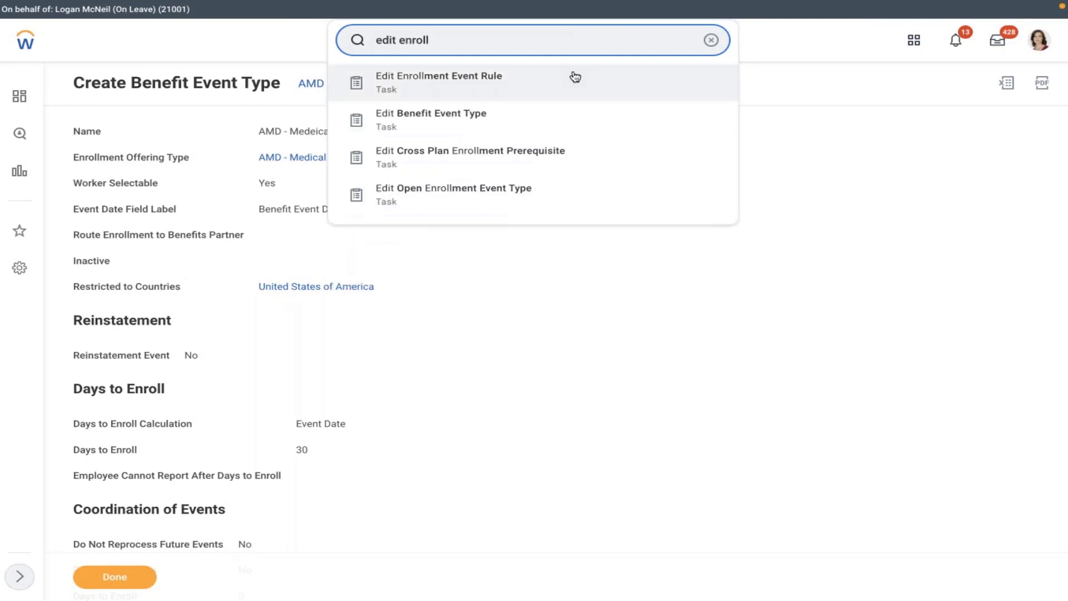
pyautogui.click(575, 77)
pyautogui.click(469, 170)
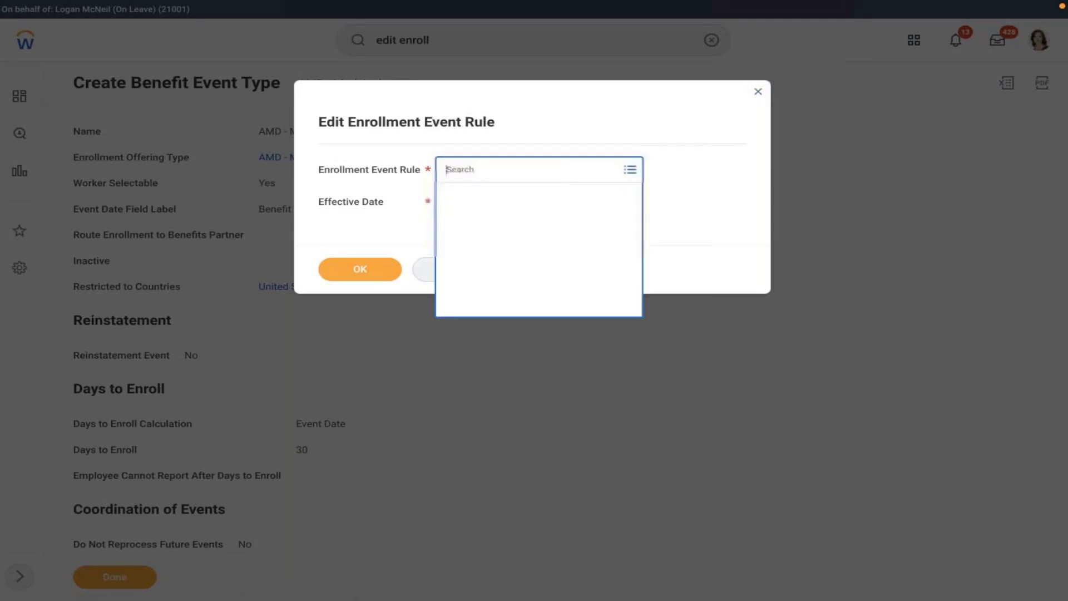
pyautogui.click(511, 192)
pyautogui.click(452, 219)
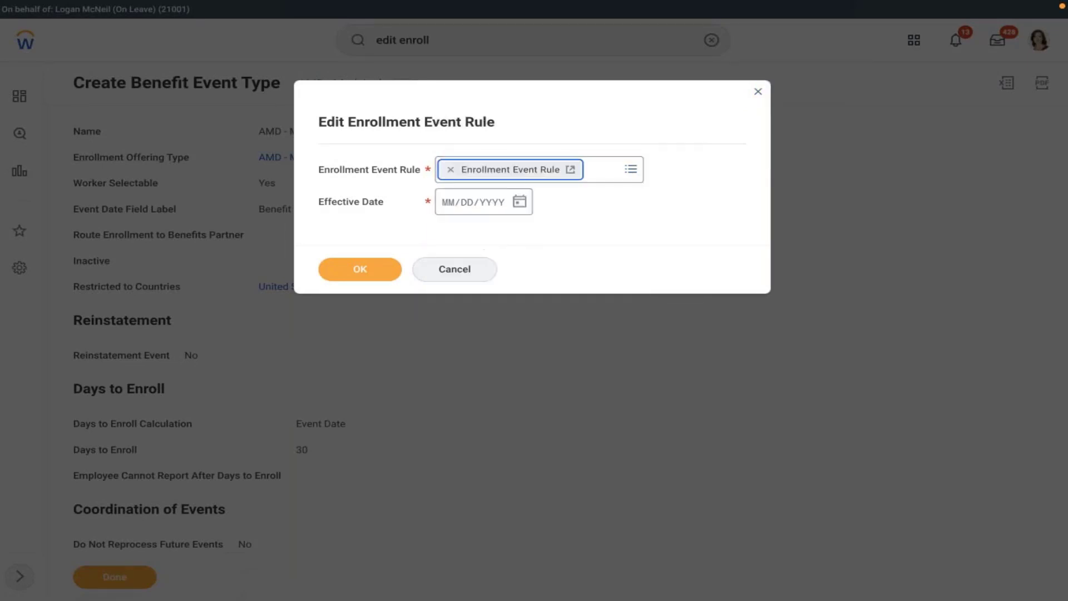
pyautogui.click(449, 207)
pyautogui.write('01/01/')
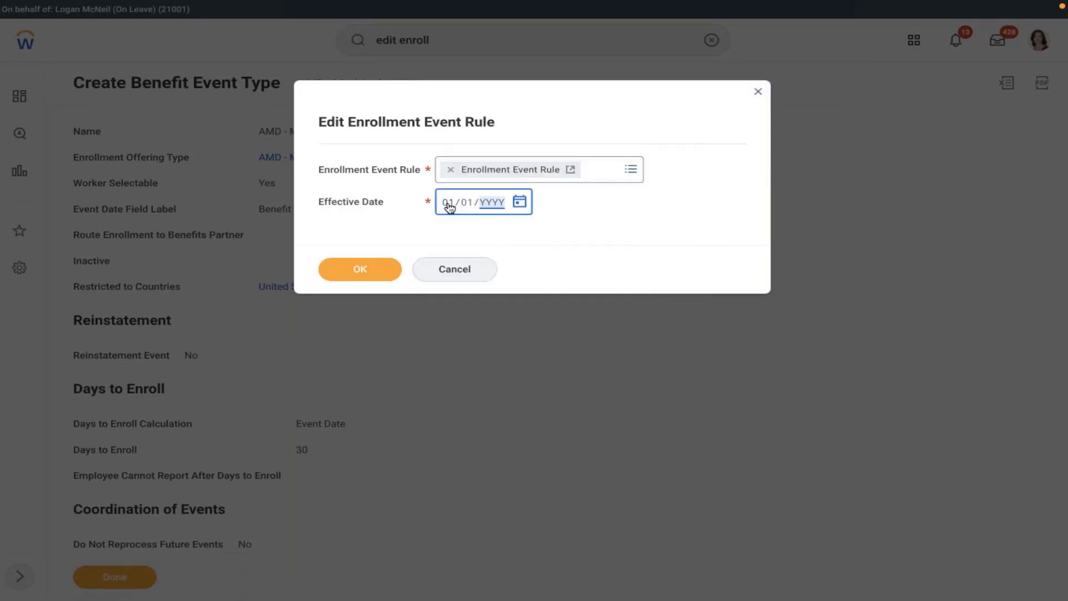
pyautogui.write('2022')
pyautogui.click(356, 272)
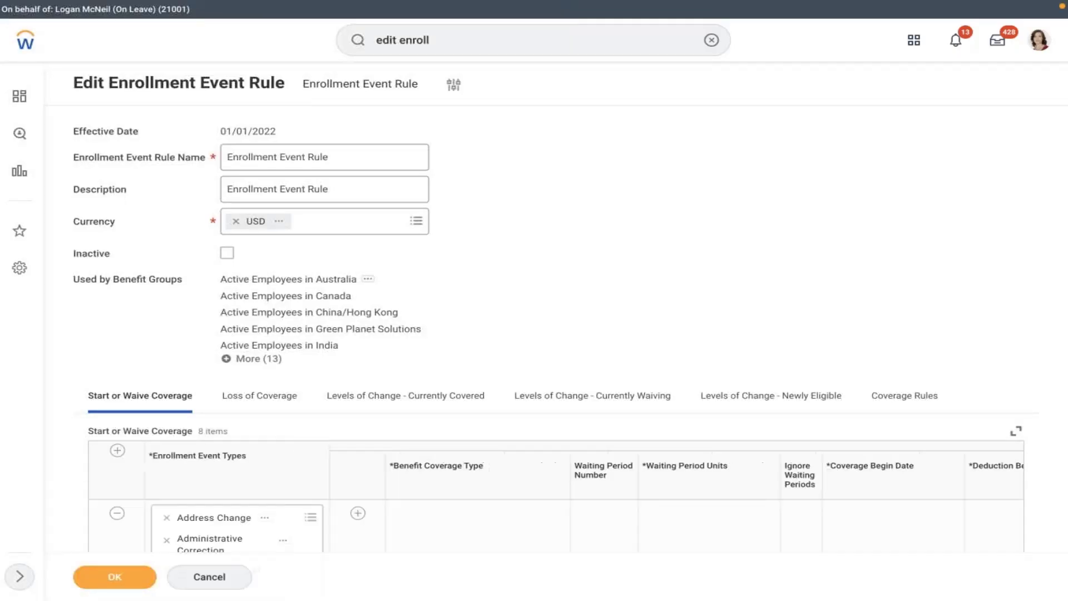
# - Add a Start or Waive Coverage row for the AMD - Medeical event
pyautogui.scroll(-1, 501, 345)
pyautogui.scroll(-8, 443, 317)
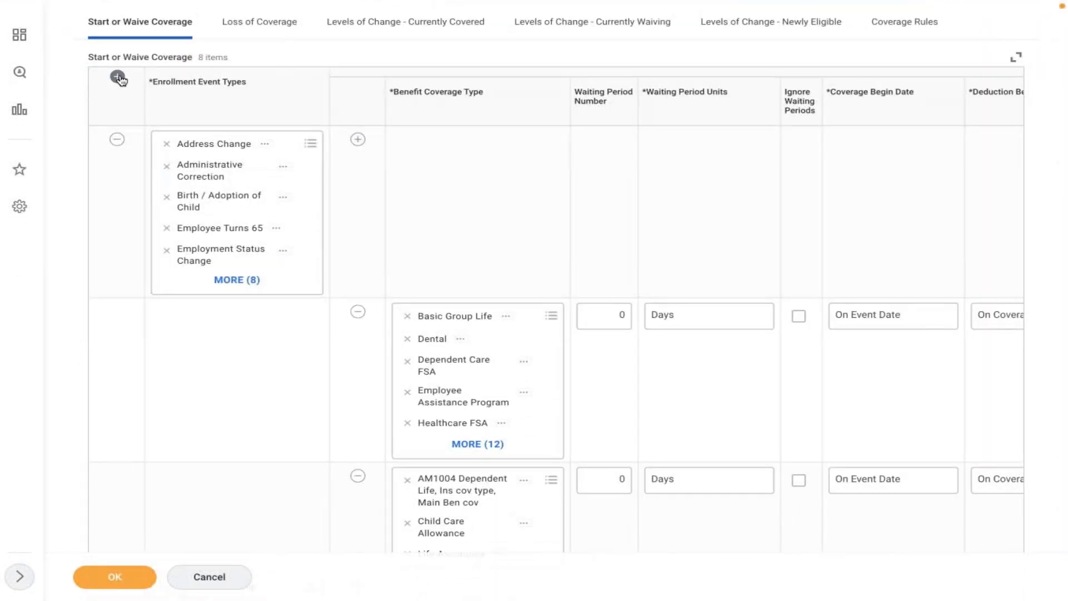
pyautogui.click(117, 76)
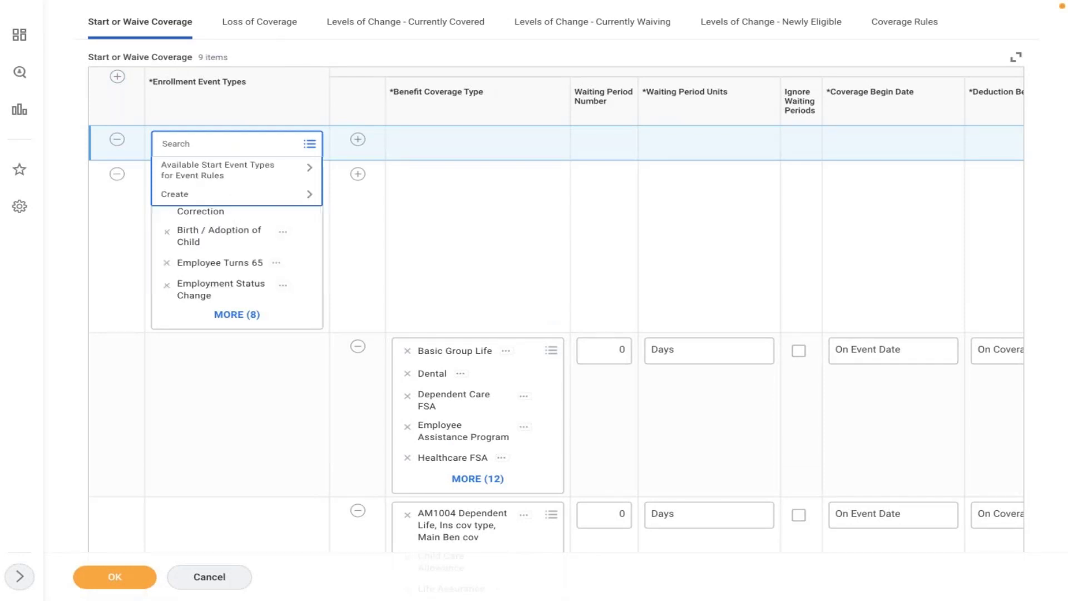
pyautogui.write('amd')
pyautogui.press('Return')
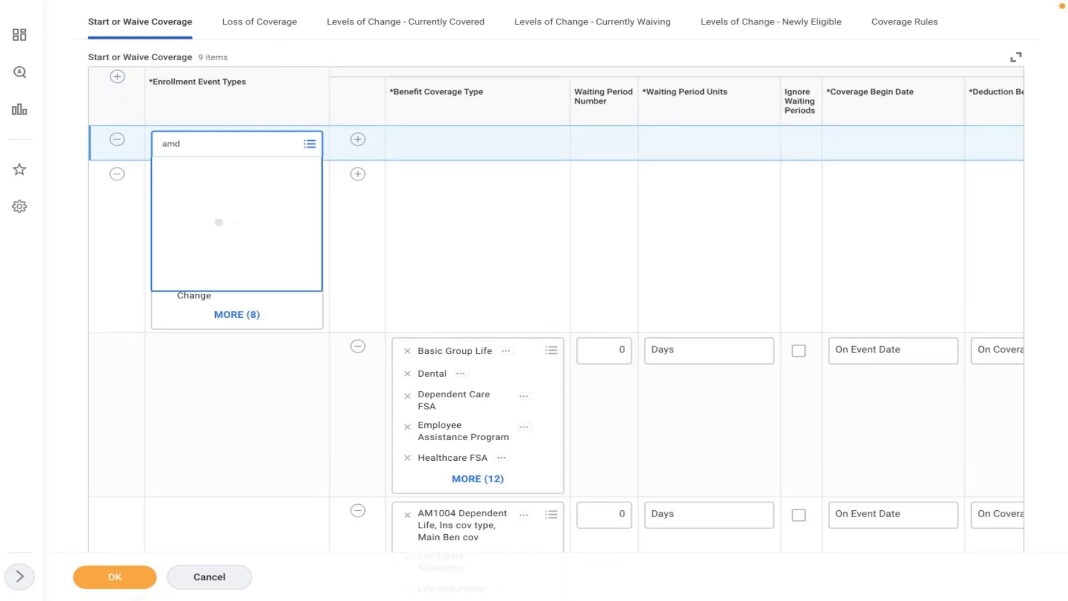
pyautogui.click(260, 197)
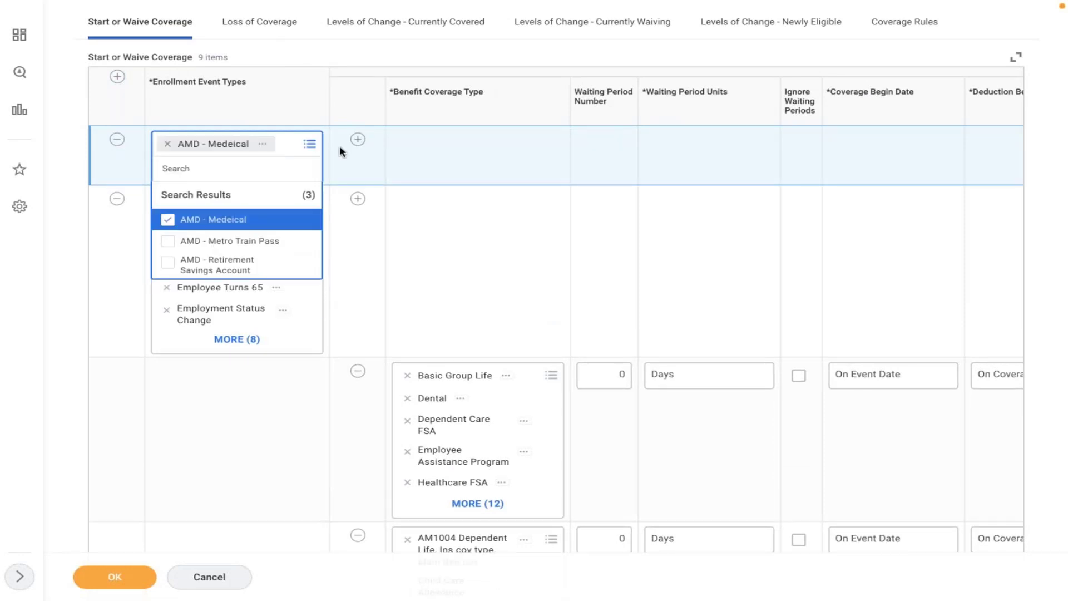
# - Give that row AMD - Medical as its coverage type, then show Coverage Rules
pyautogui.click(358, 139)
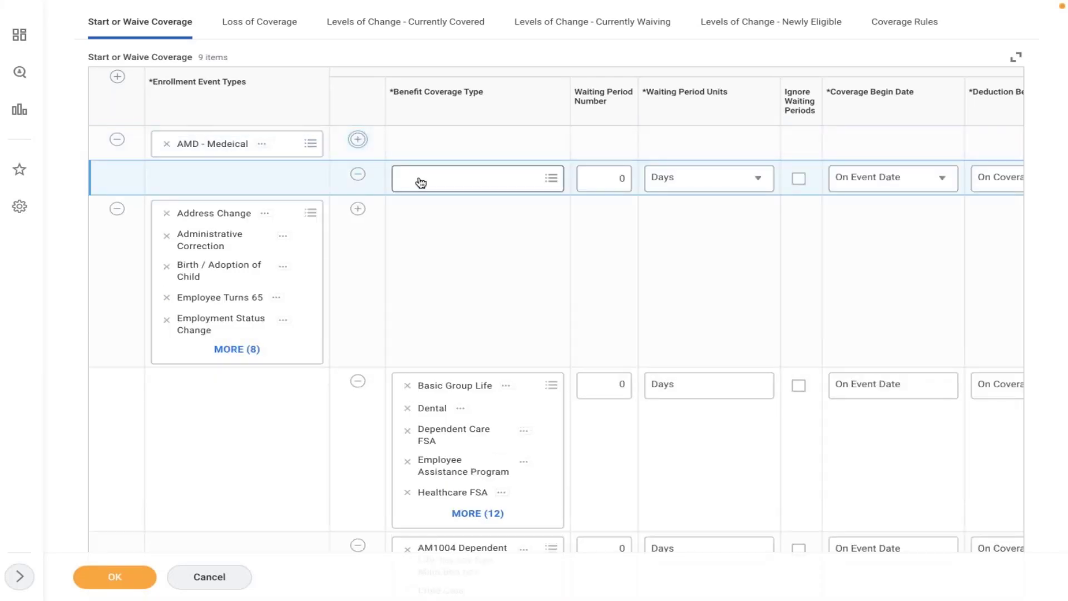
pyautogui.write('amd')
pyautogui.press('Return')
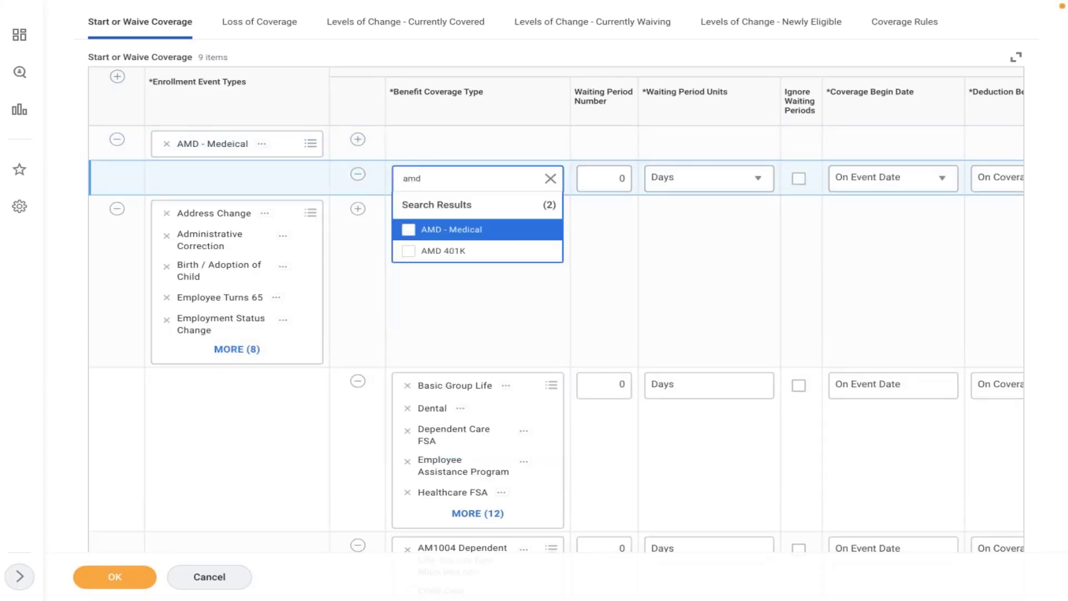
pyautogui.click(466, 228)
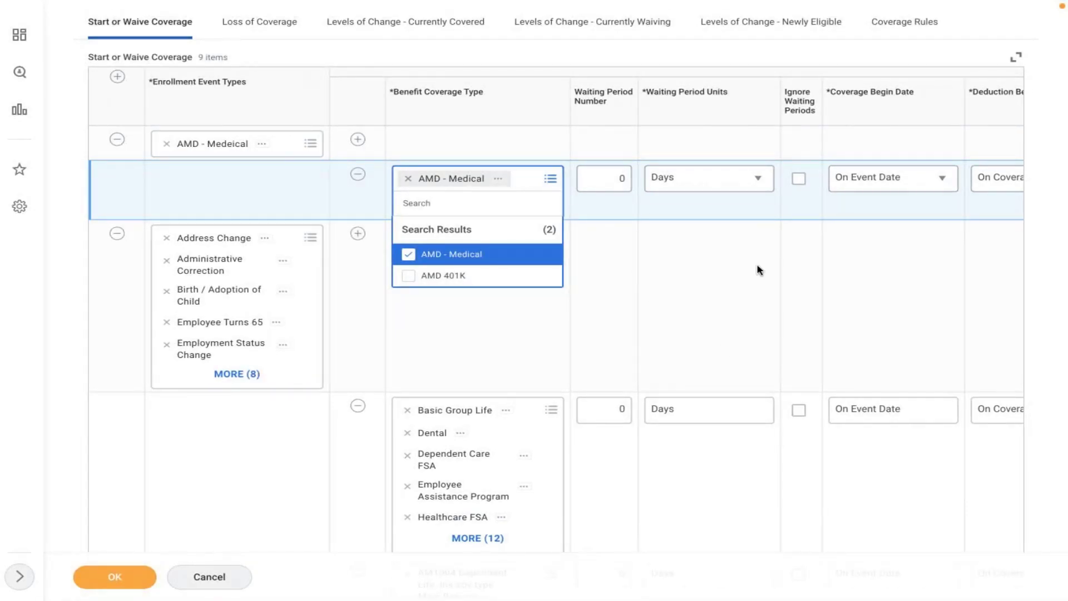
pyautogui.click(653, 258)
pyautogui.hscroll(3, 651, 252)
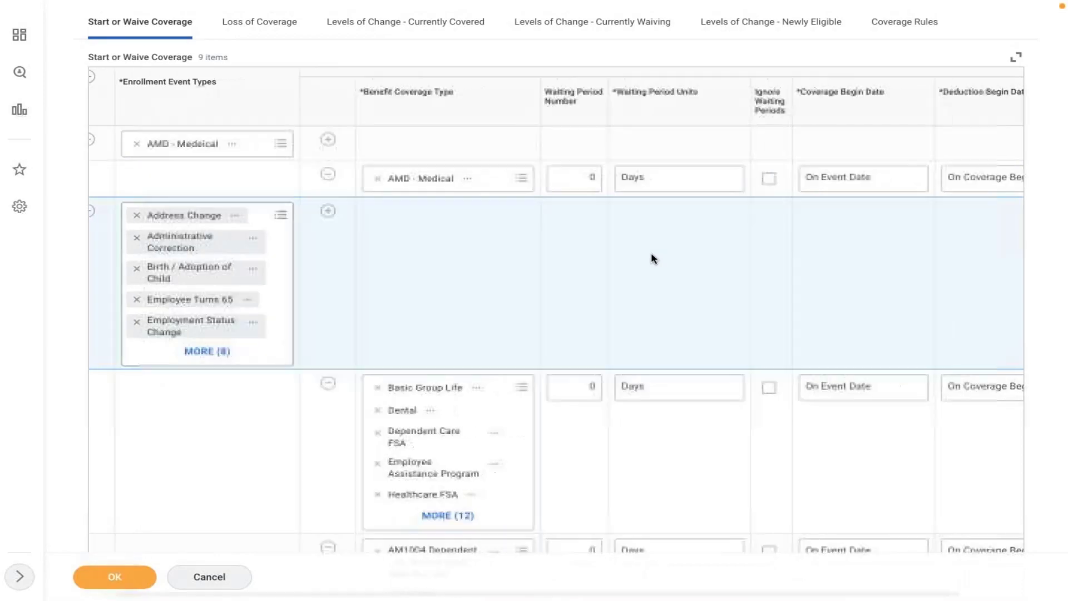
pyautogui.click(905, 22)
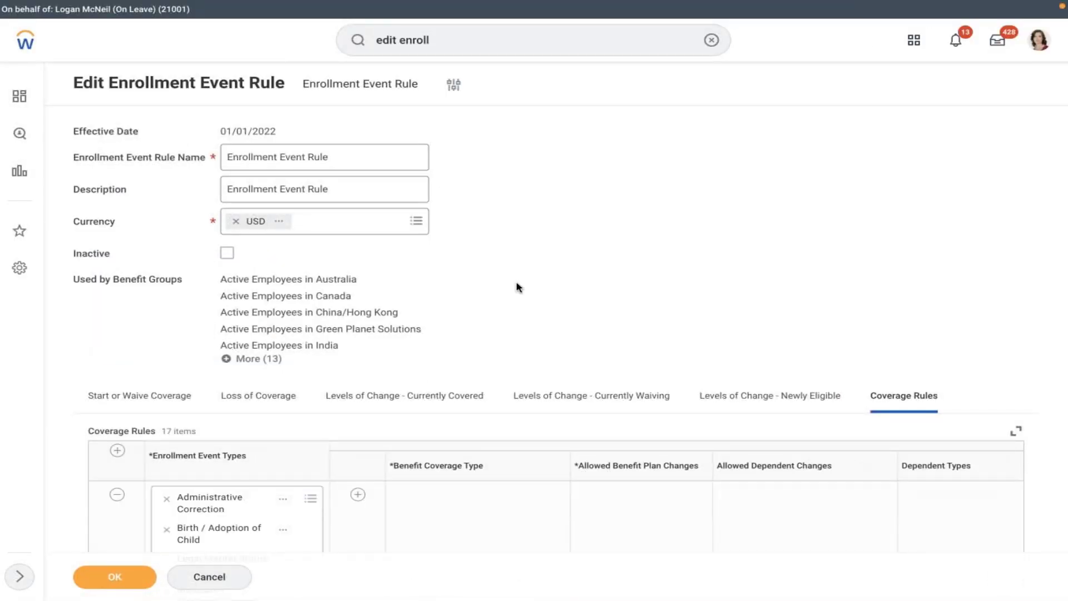
# - Add a coverage rule row for the AMD - Medeical event with AMD - Medical coverage
pyautogui.scroll(-5, 516, 286)
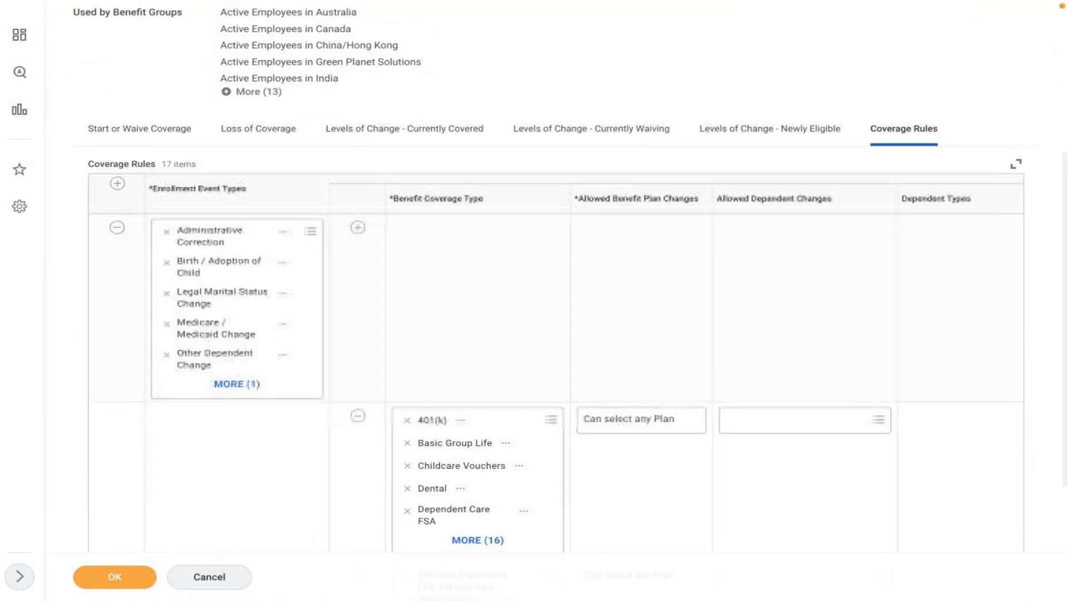
pyautogui.click(118, 183)
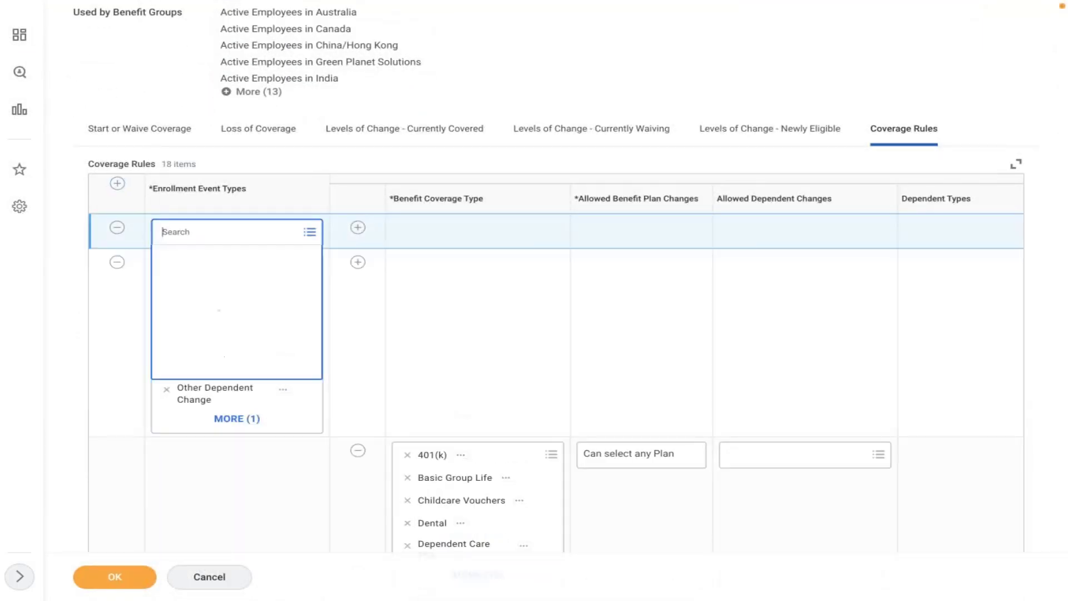
pyautogui.write('amd')
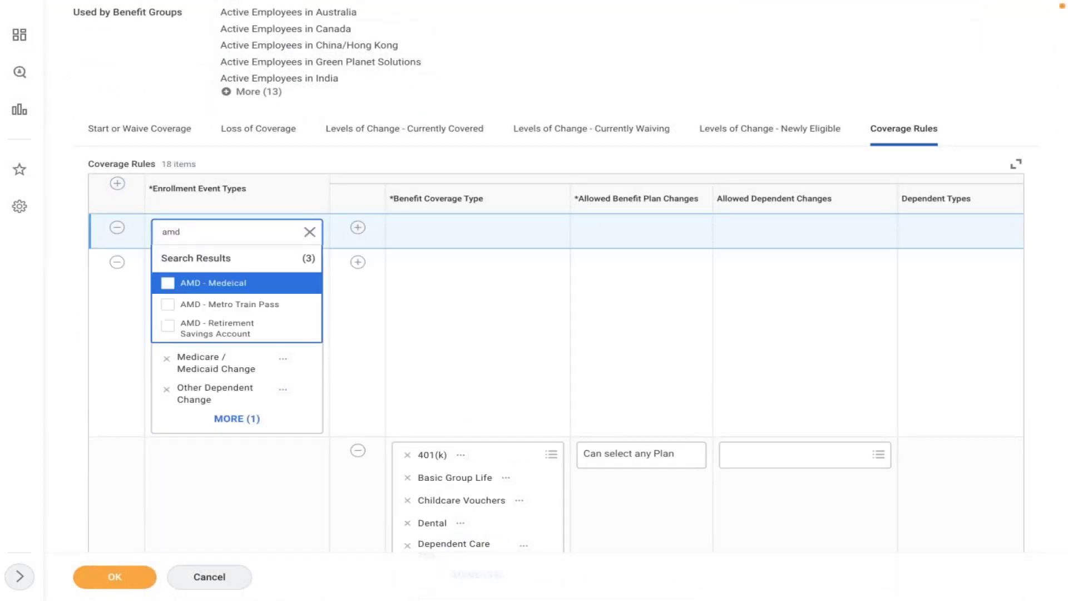
pyautogui.click(212, 282)
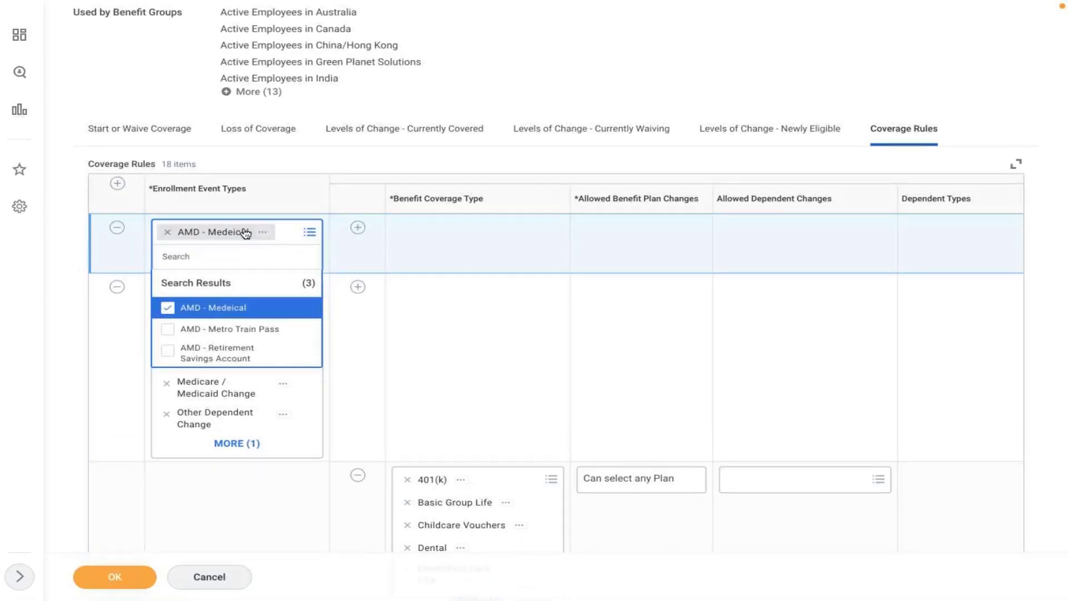
pyautogui.click(358, 227)
pyautogui.click(420, 273)
pyautogui.write('a')
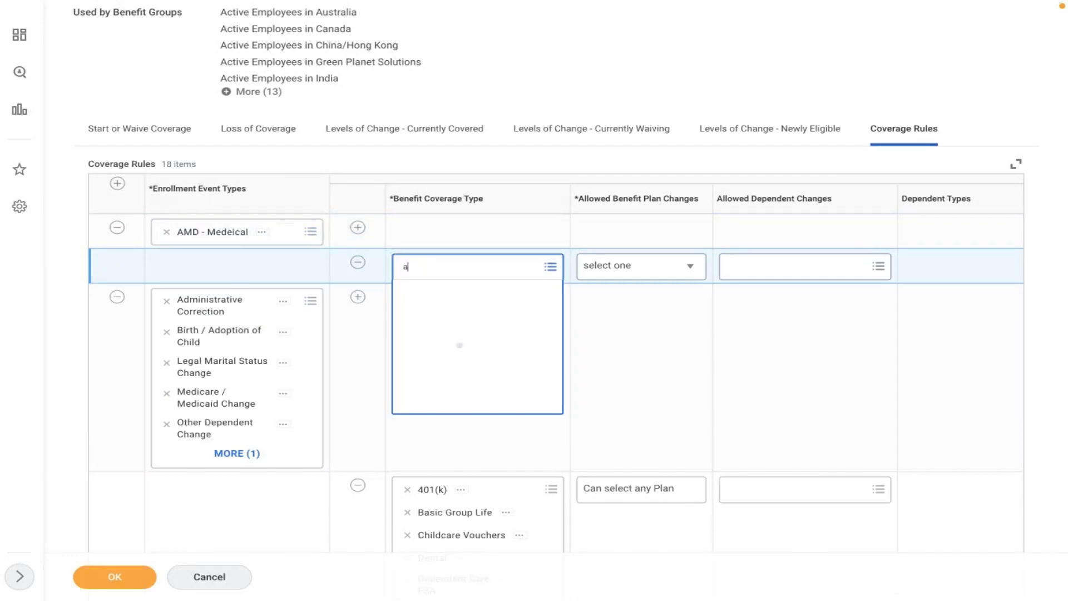
pyautogui.write('md')
pyautogui.click(445, 320)
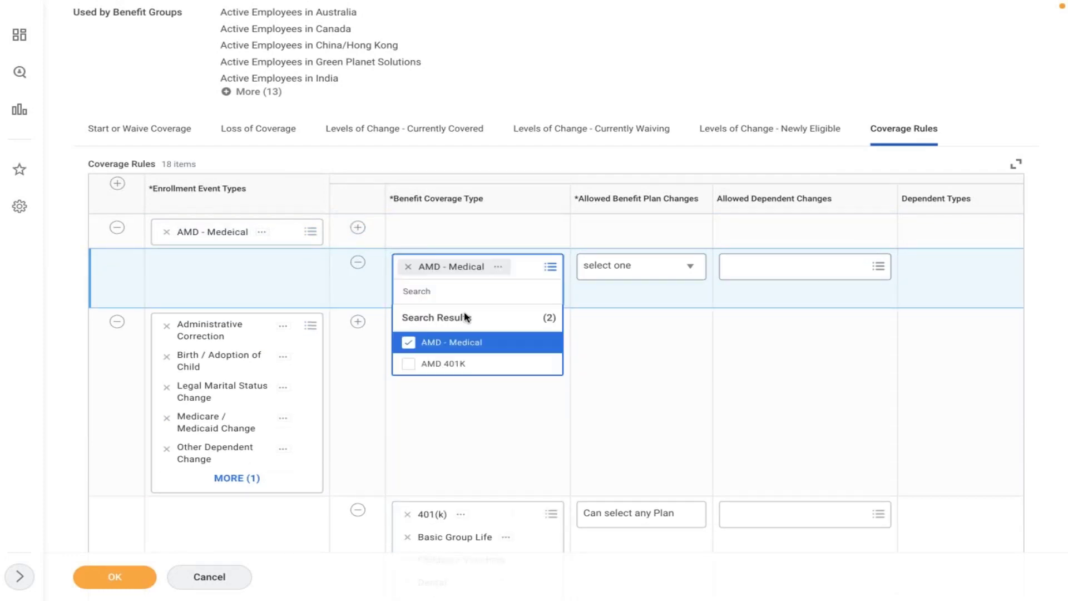
# - Allow the rule to select any plan and add additional dependents
pyautogui.click(618, 268)
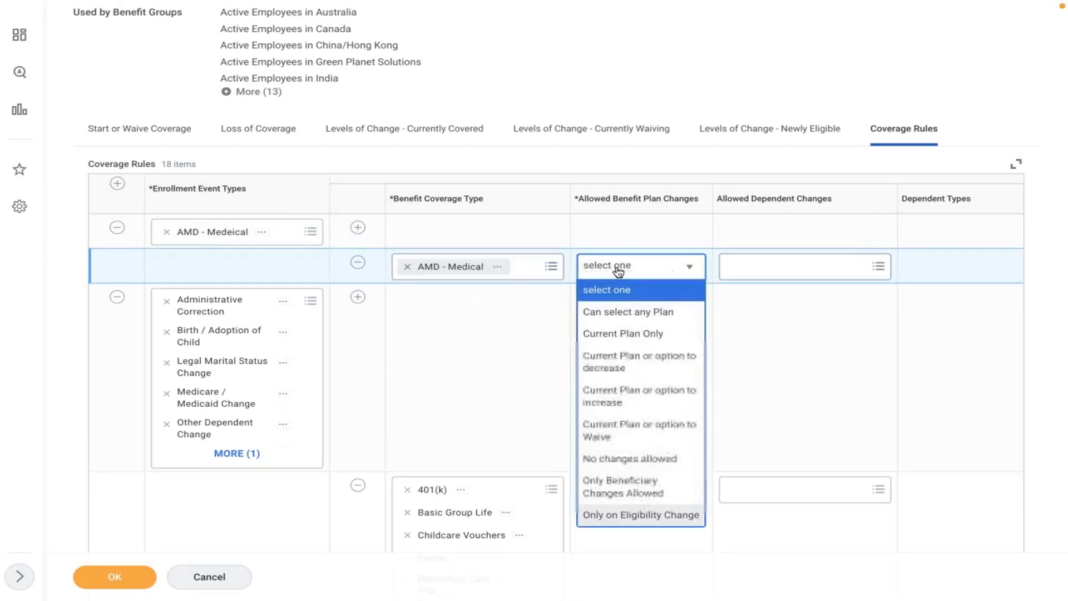
pyautogui.click(607, 310)
pyautogui.click(779, 267)
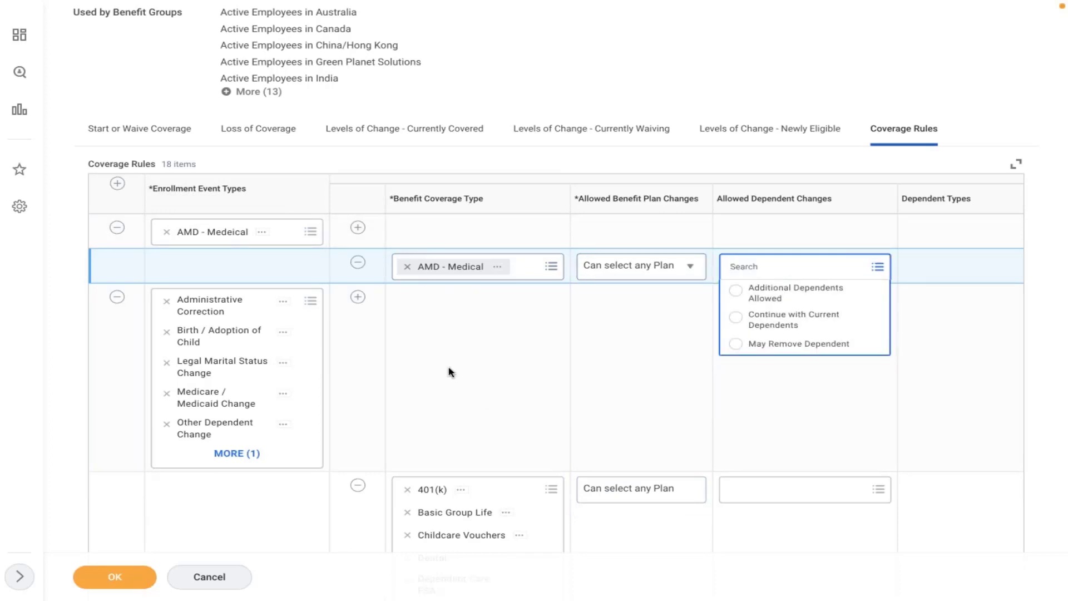
pyautogui.click(758, 294)
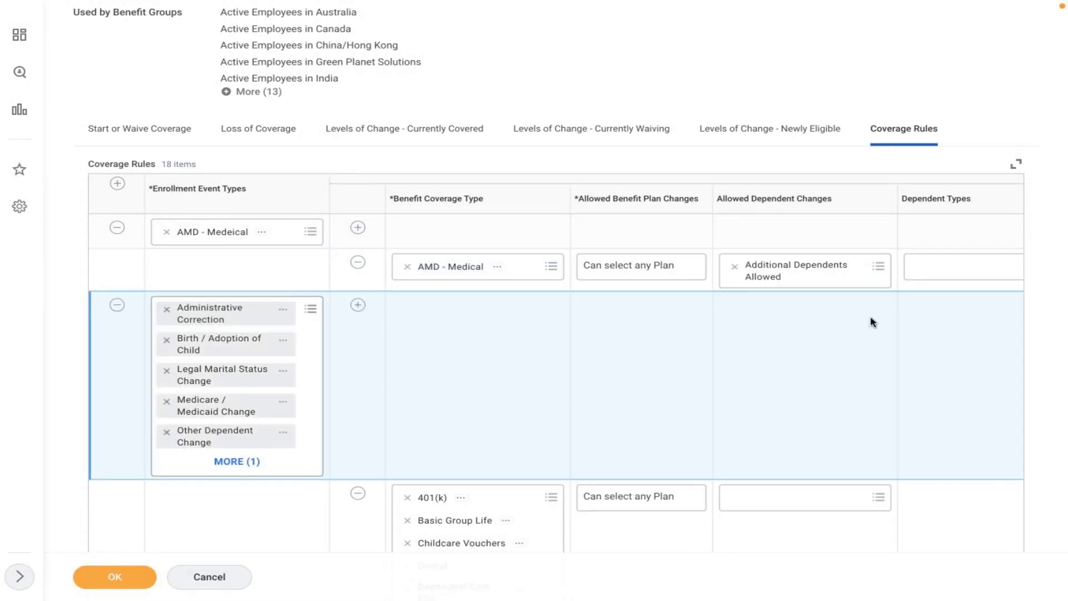
pyautogui.hscroll(5, 871, 320)
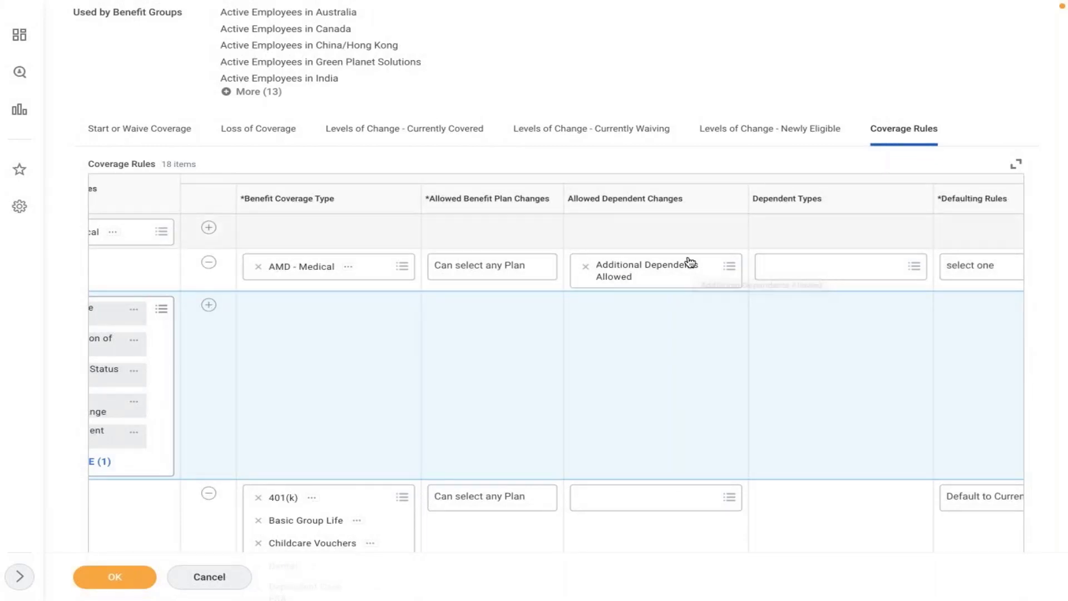
# - Tick Child and Spouse as the rule's dependent types, then open the Defaulting Rules choices
pyautogui.click(799, 272)
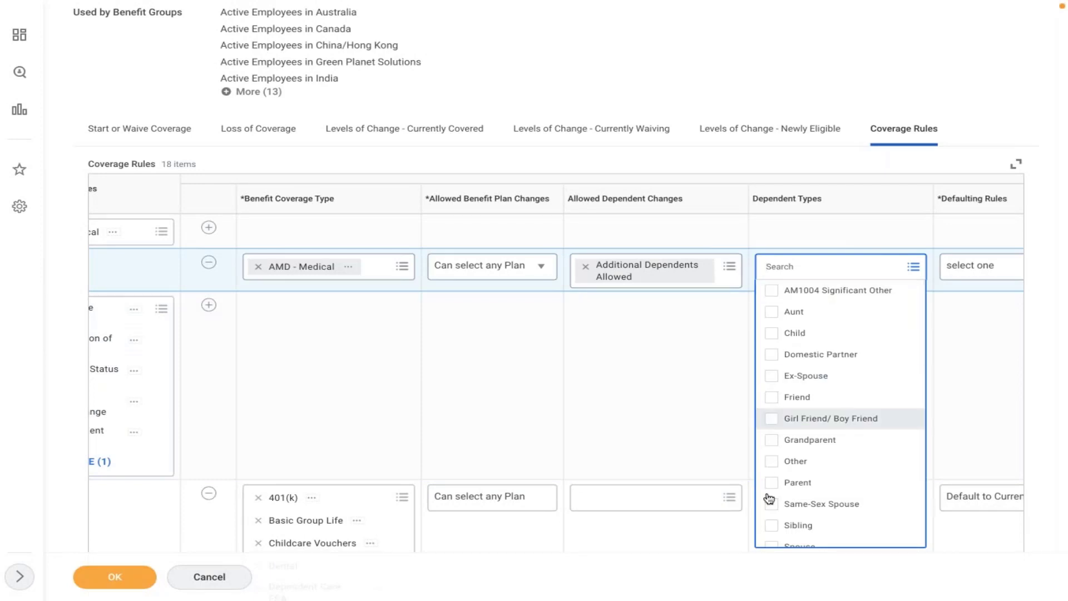
pyautogui.click(809, 332)
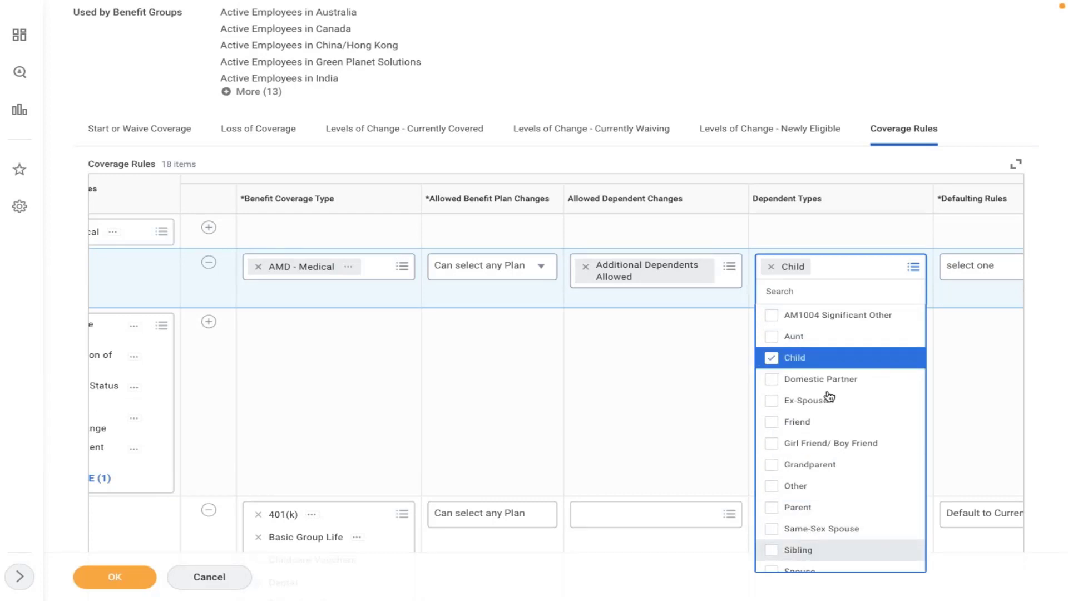
pyautogui.press('Down')
pyautogui.press('Down')
pyautogui.press('Down')
pyautogui.press('Down')
pyautogui.press('Down')
pyautogui.press('Down')
pyautogui.press('Down')
pyautogui.press('Down')
pyautogui.press('Down')
pyautogui.press('Down')
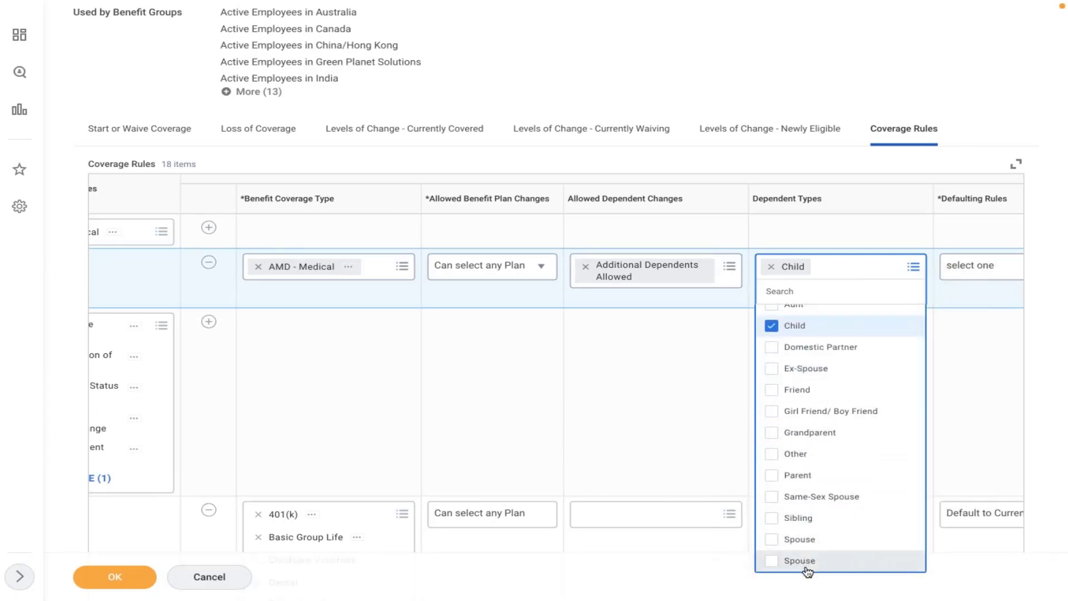
pyautogui.click(810, 564)
pyautogui.click(649, 426)
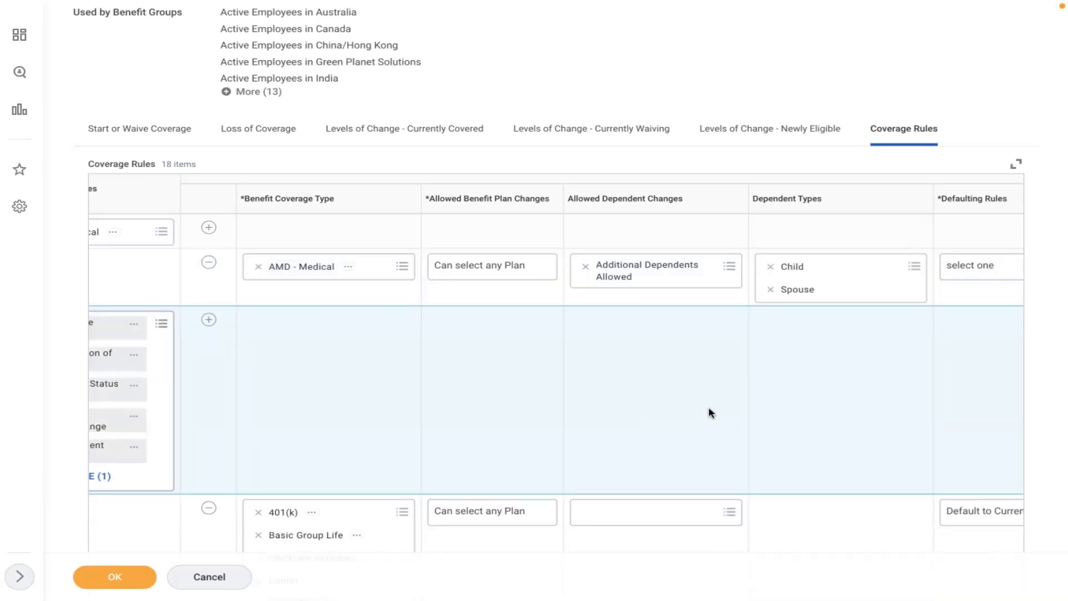
pyautogui.hscroll(5, 709, 413)
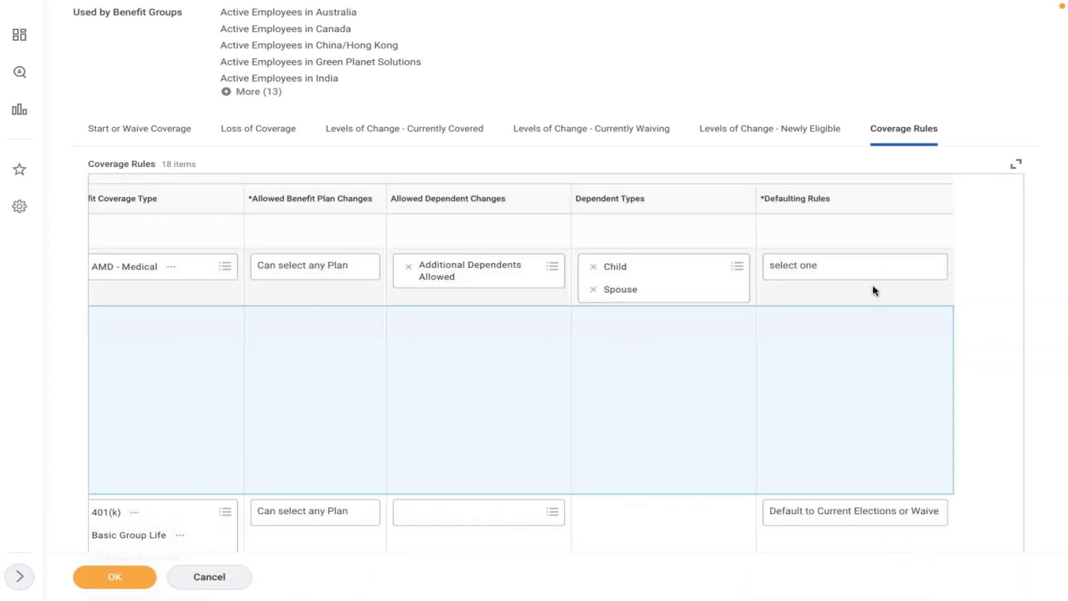
pyautogui.click(859, 272)
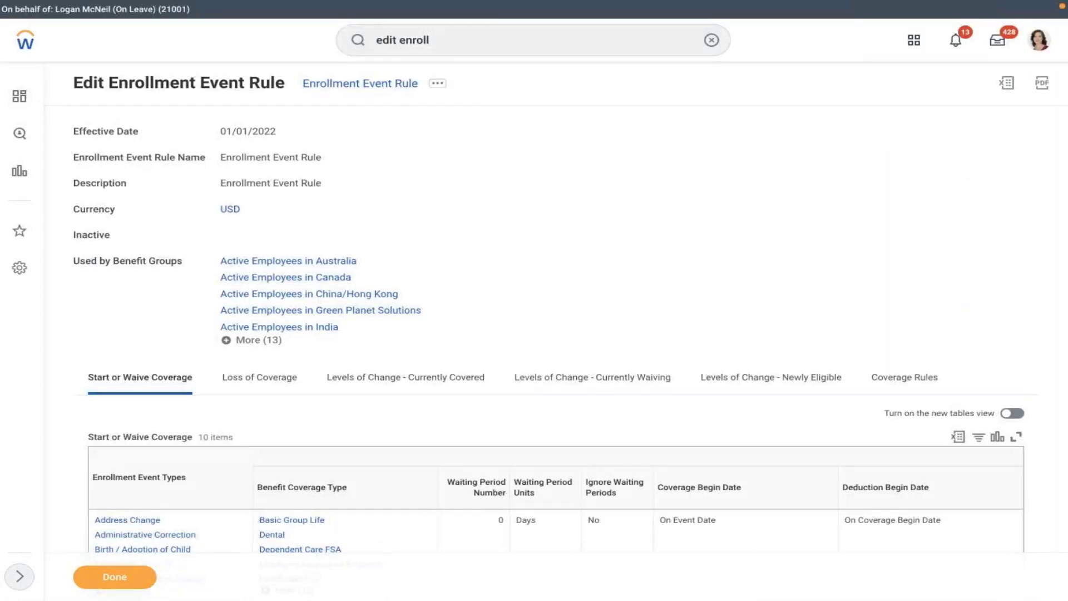
# - Reopen the Enrollment Event Rule for editing with effective date 01/01/2022 from the calendar
pyautogui.click(437, 83)
pyautogui.moveTo(571, 118)
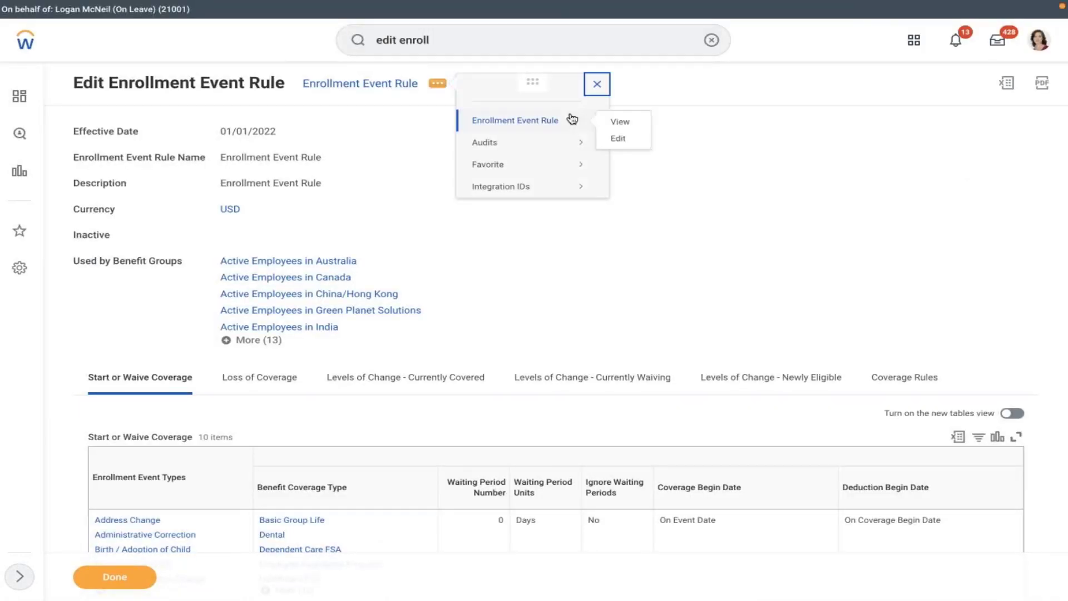
pyautogui.click(617, 138)
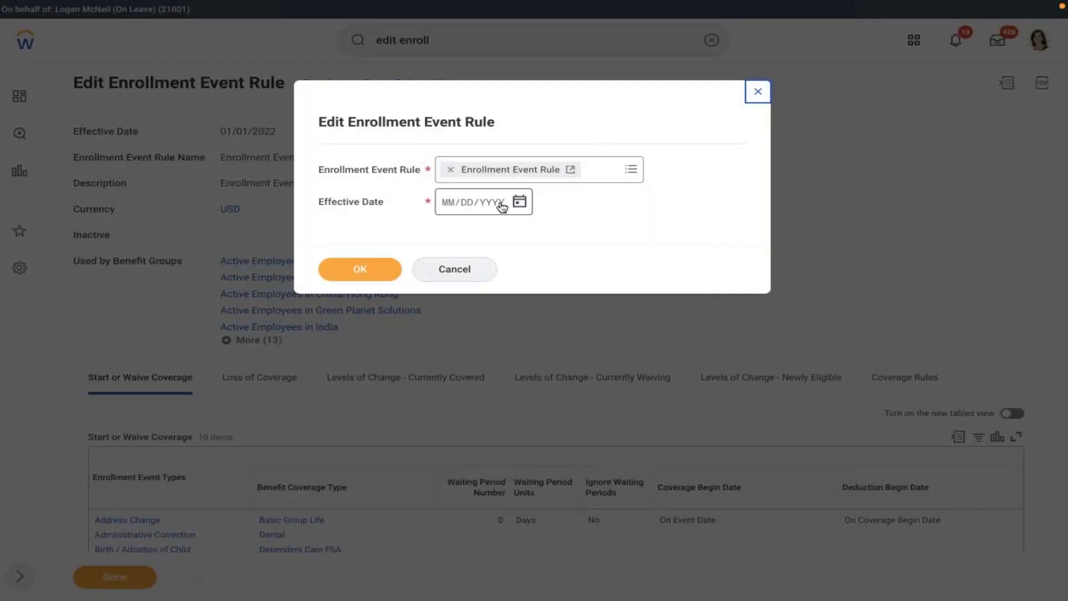
pyautogui.click(514, 205)
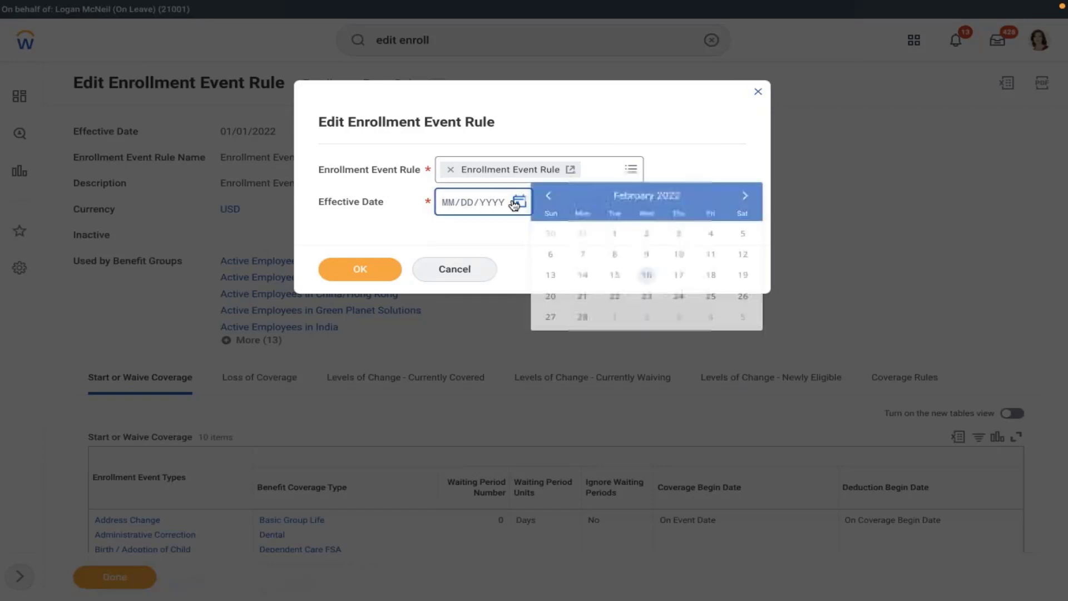
pyautogui.click(548, 196)
pyautogui.click(740, 232)
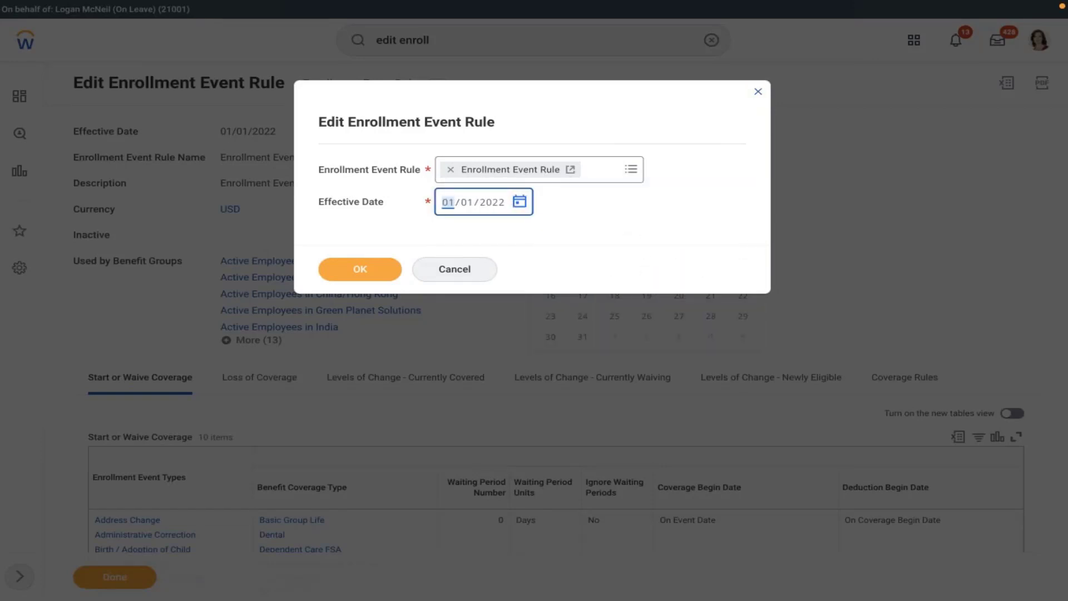
pyautogui.click(333, 270)
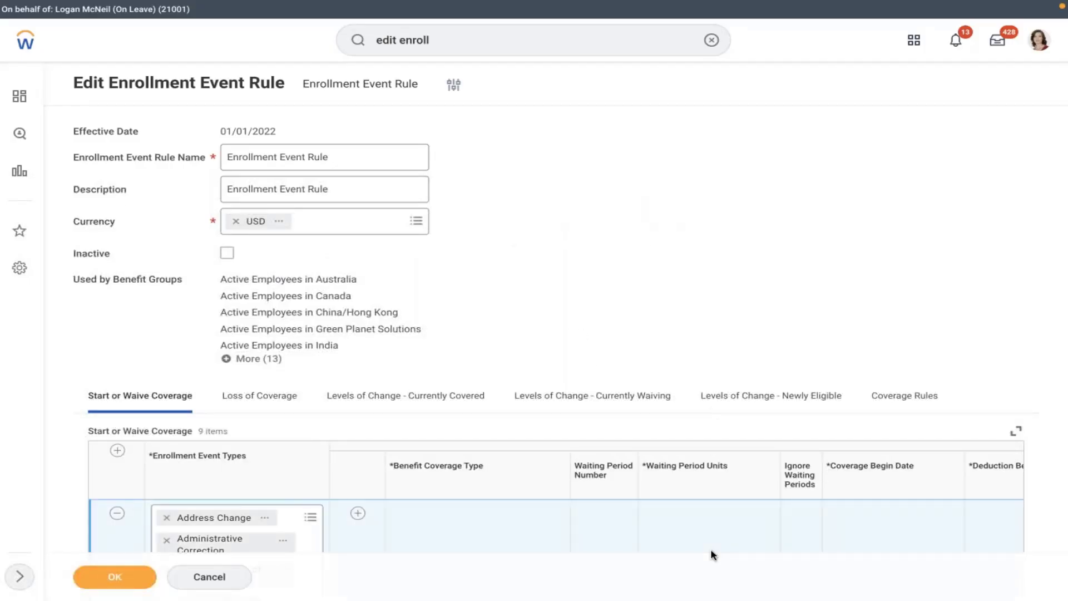
# - Review the coverage table and save the enrollment event rule
pyautogui.hscroll(3, 711, 552)
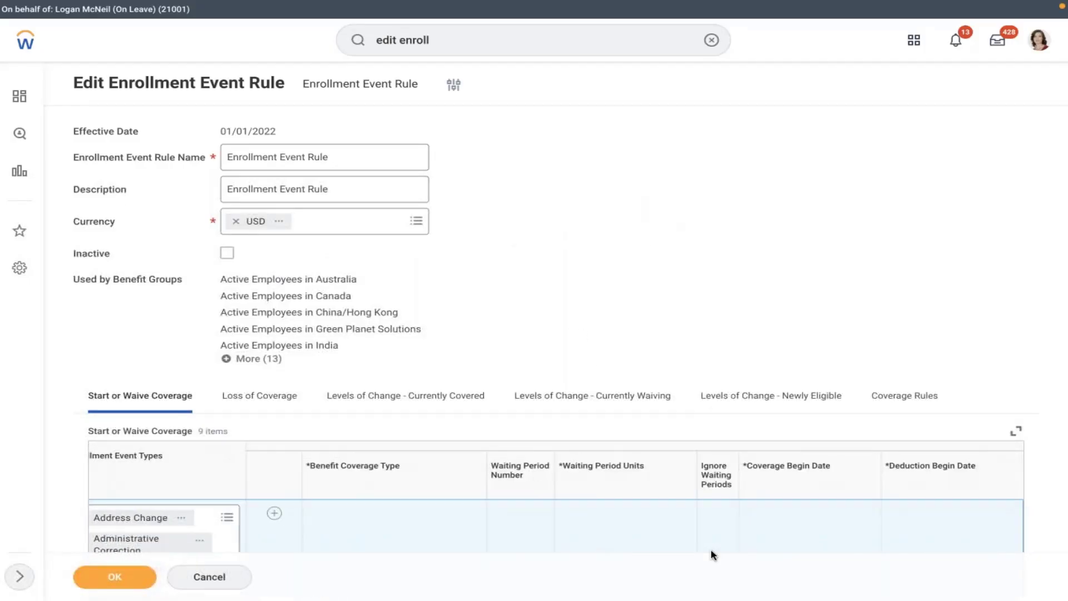
pyautogui.scroll(-6, 739, 295)
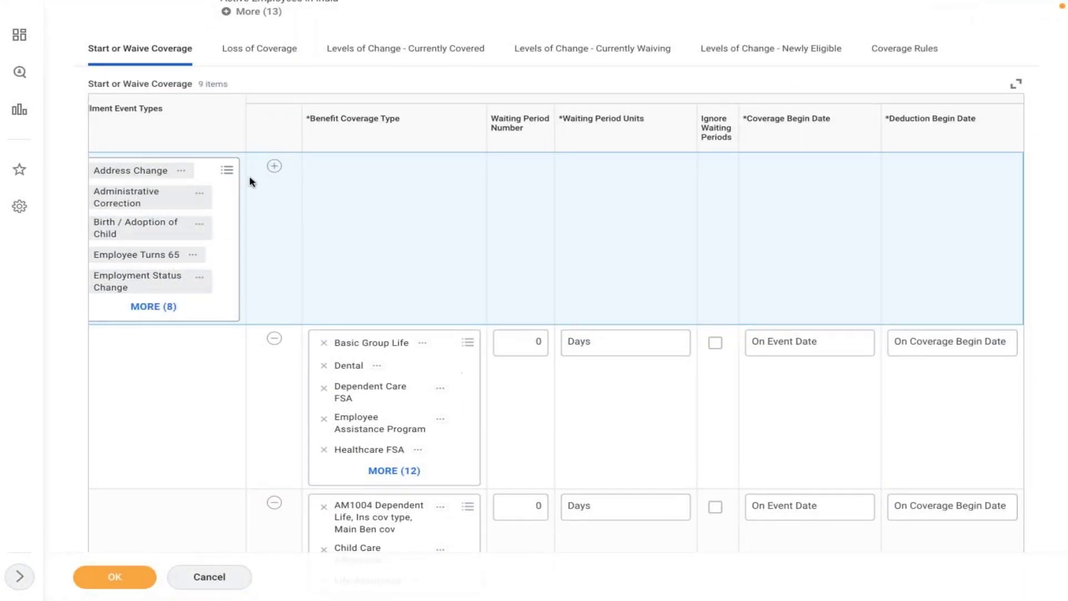
pyautogui.tripleClick(185, 145)
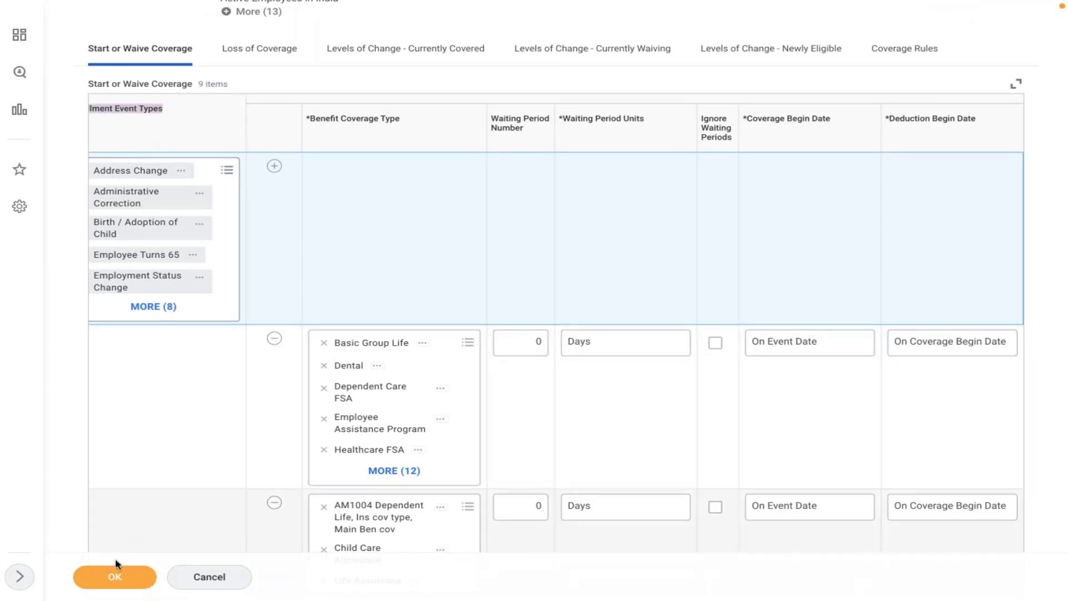
pyautogui.click(108, 577)
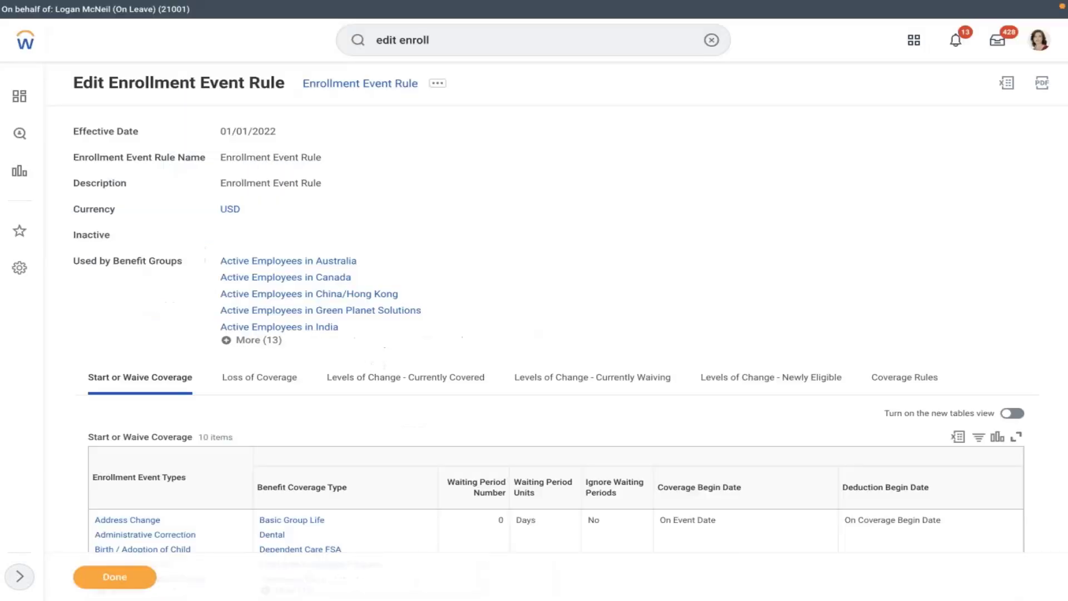
# - Filter the Coverage Rules table's Enrollment Event Types column to AMD - Medeical
pyautogui.click(913, 377)
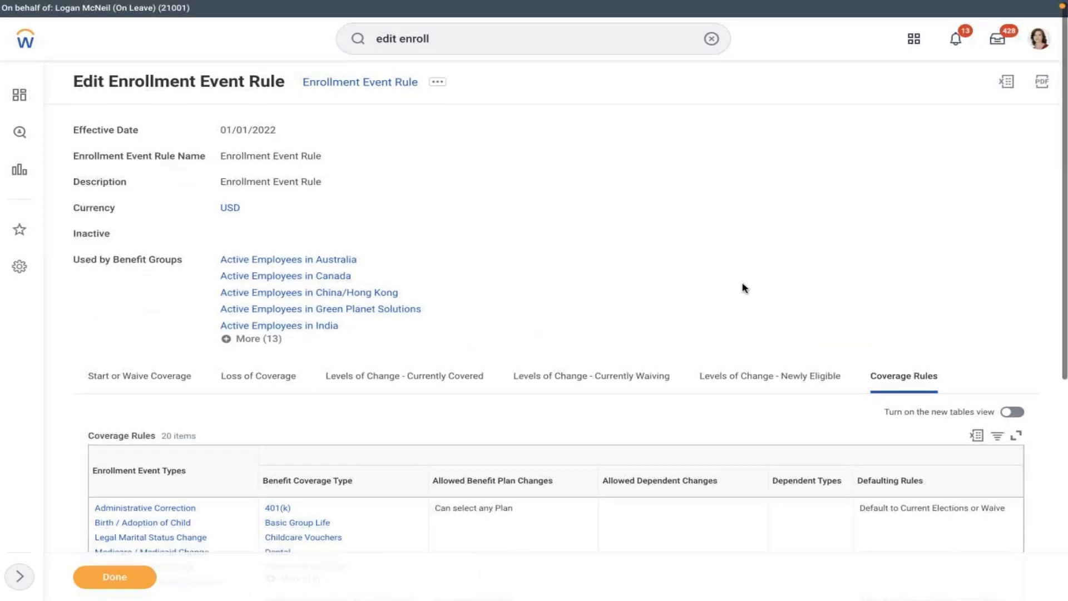
pyautogui.scroll(-1, 745, 288)
pyautogui.scroll(-5, 745, 288)
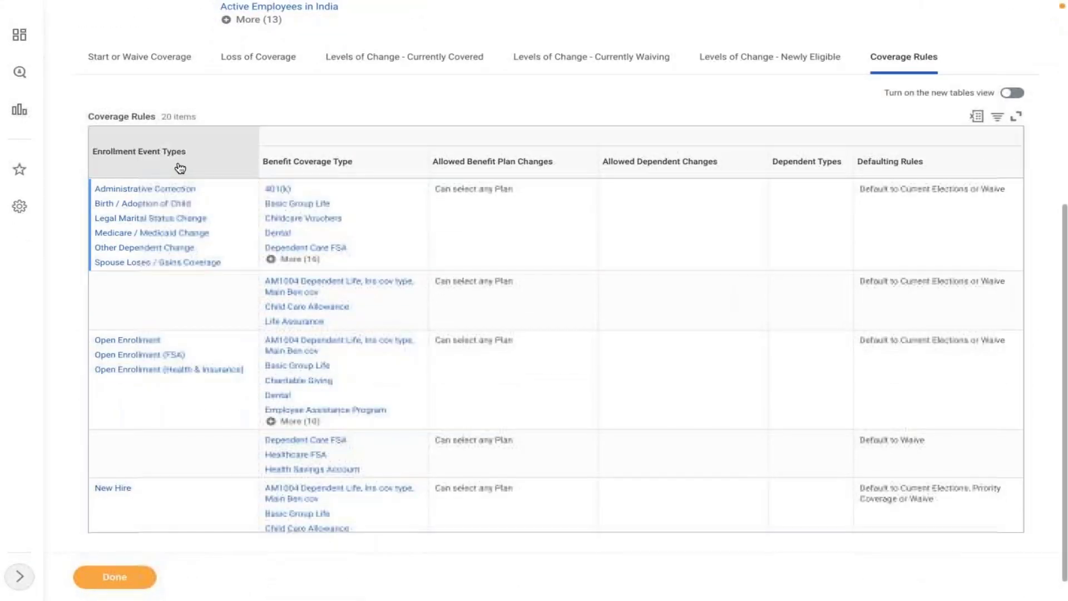
pyautogui.click(151, 170)
pyautogui.click(157, 343)
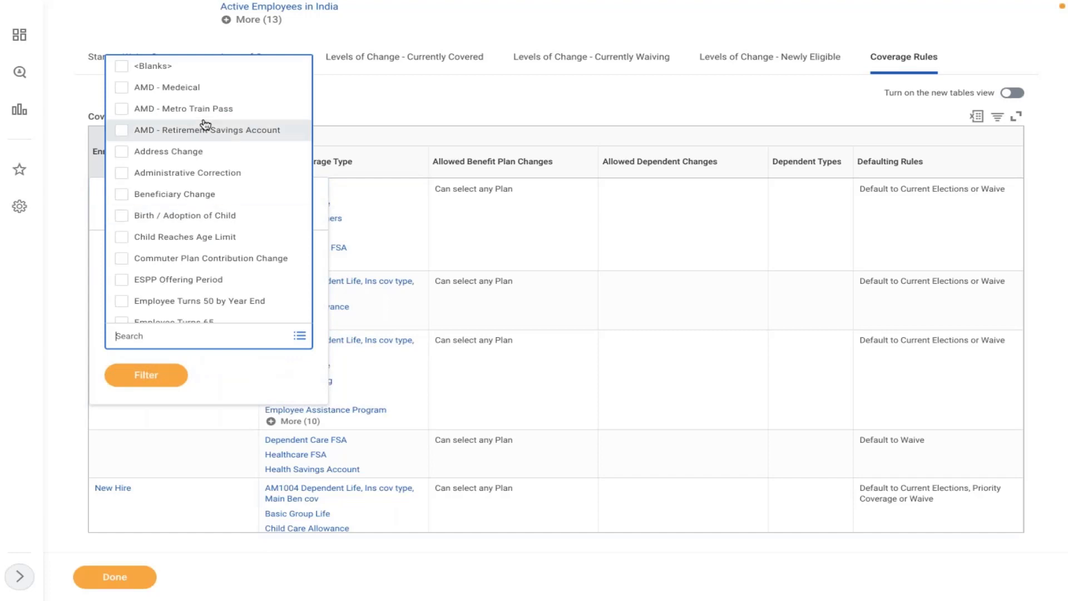
pyautogui.click(181, 89)
pyautogui.click(153, 401)
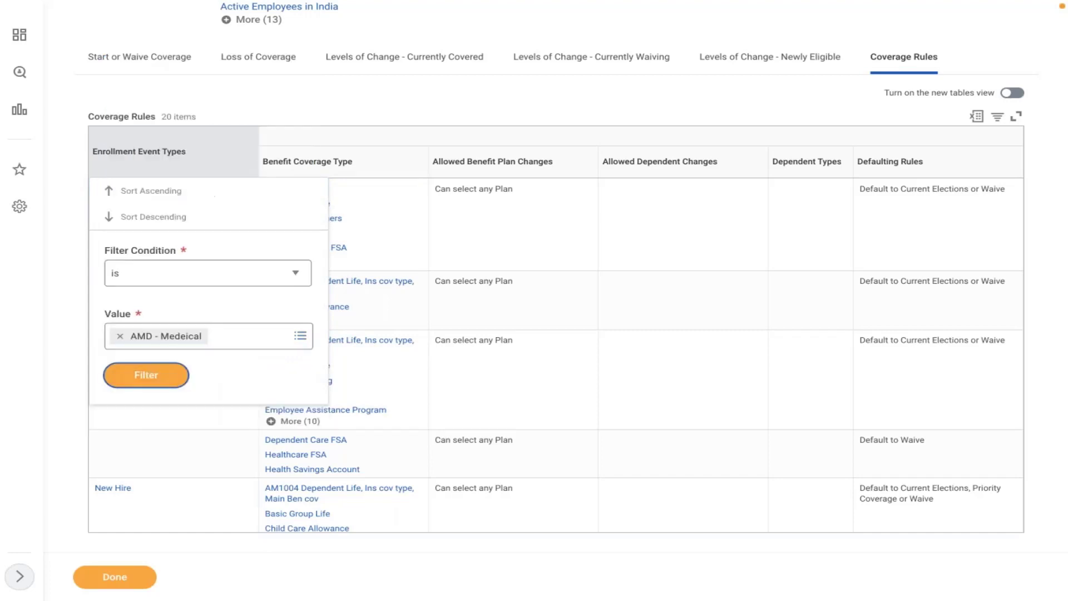
pyautogui.click(150, 375)
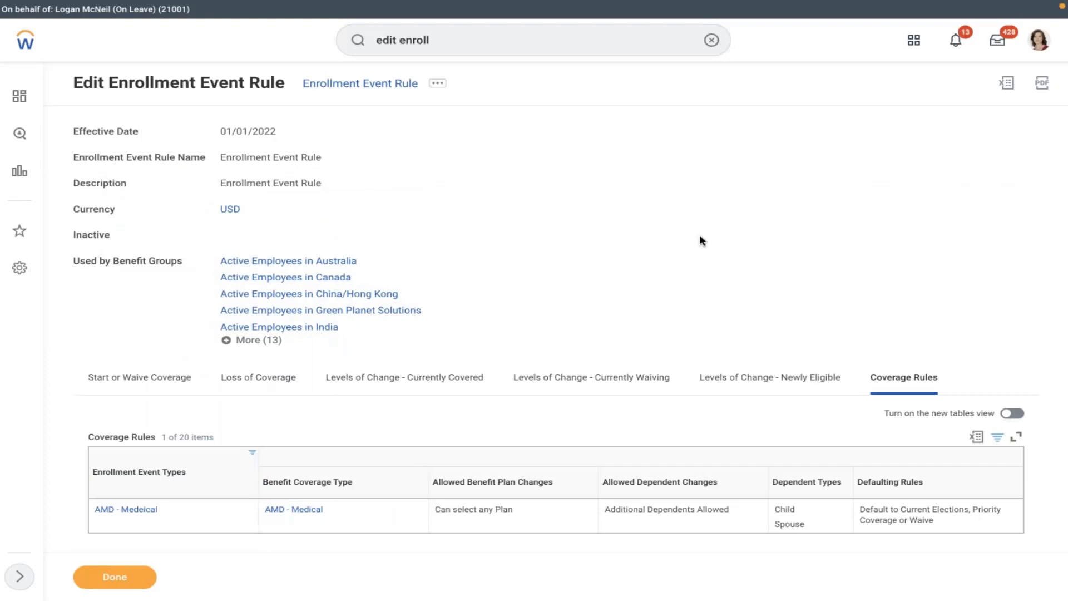
pyautogui.scroll(-1, 700, 235)
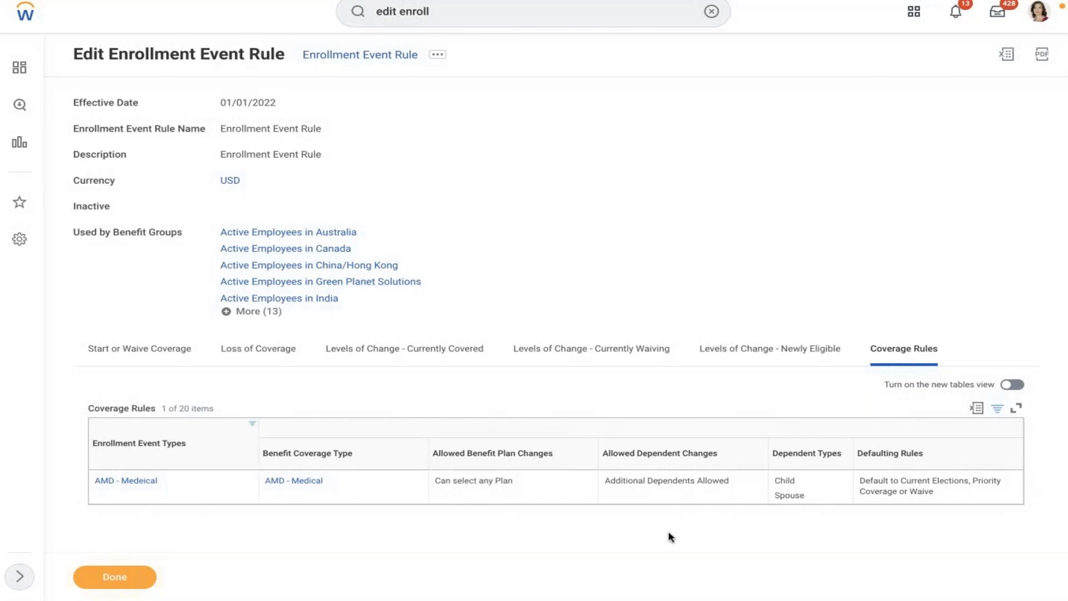
# - Change the AMD - Medeical event type's name to 'AMD - Marriage' and save it
pyautogui.click(134, 483)
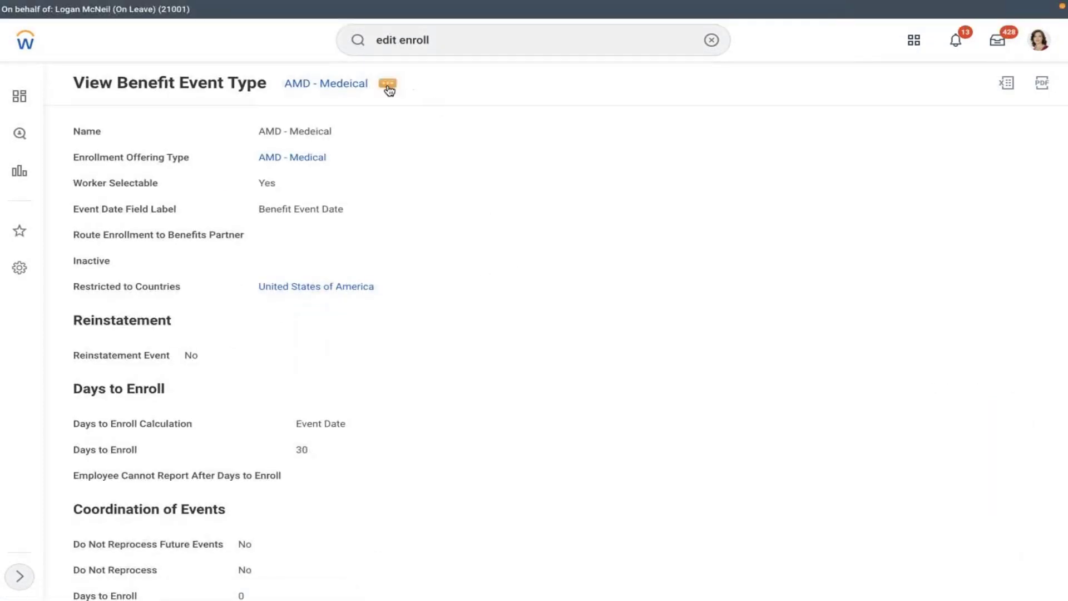
pyautogui.click(388, 86)
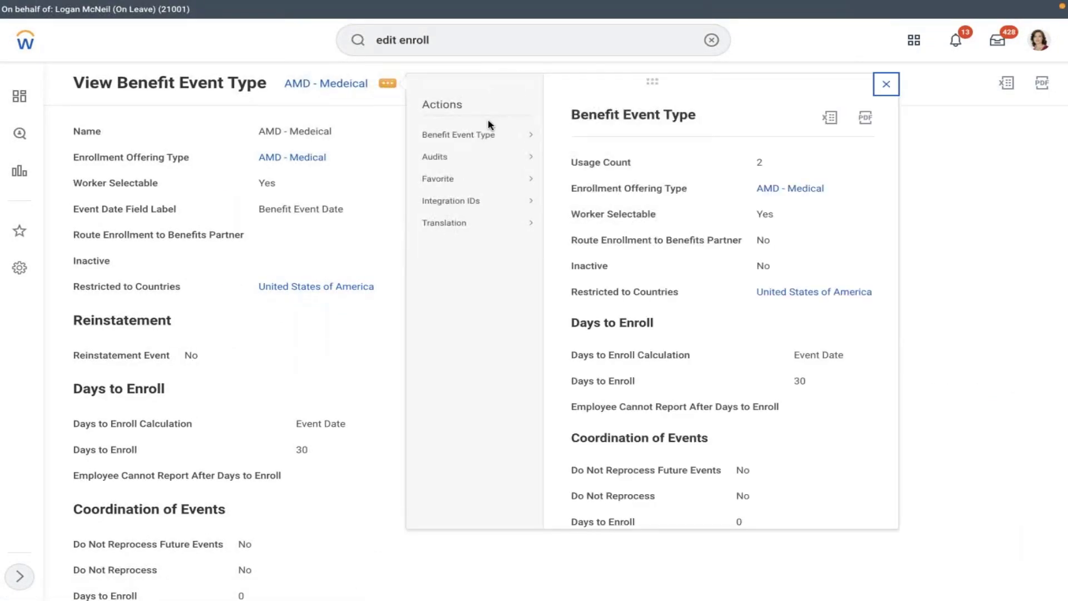
pyautogui.click(469, 131)
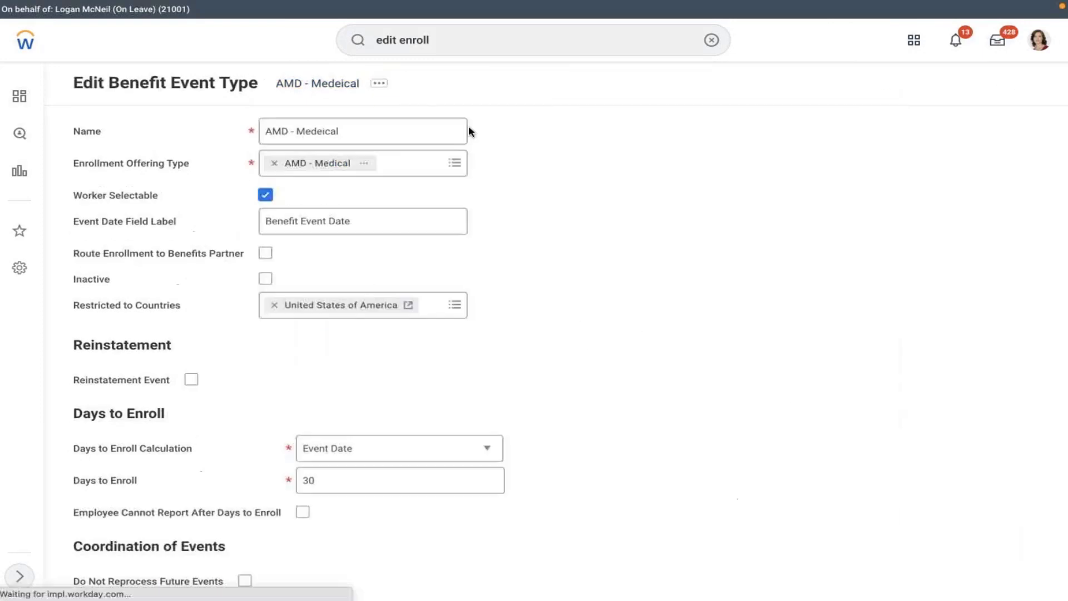
pyautogui.click(354, 131)
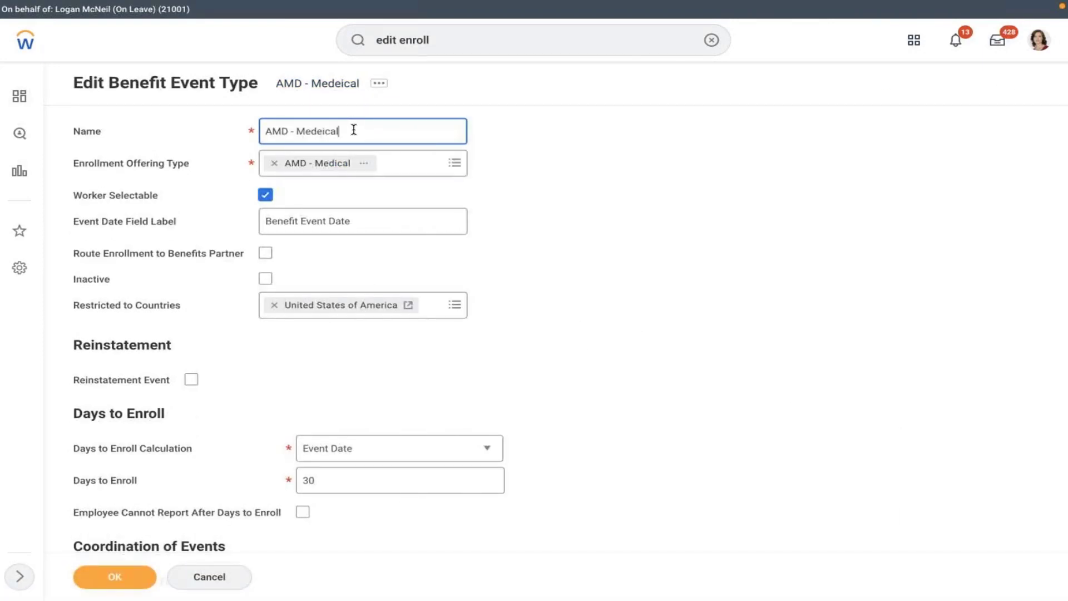
pyautogui.press('BackSpace')
pyautogui.press('BackSpace')
pyautogui.press('BackSpace')
pyautogui.press('BackSpace')
pyautogui.press('BackSpace')
pyautogui.press('BackSpace')
pyautogui.press('BackSpace')
pyautogui.press('BackSpace')
pyautogui.write('Marriage')
pyautogui.click(698, 218)
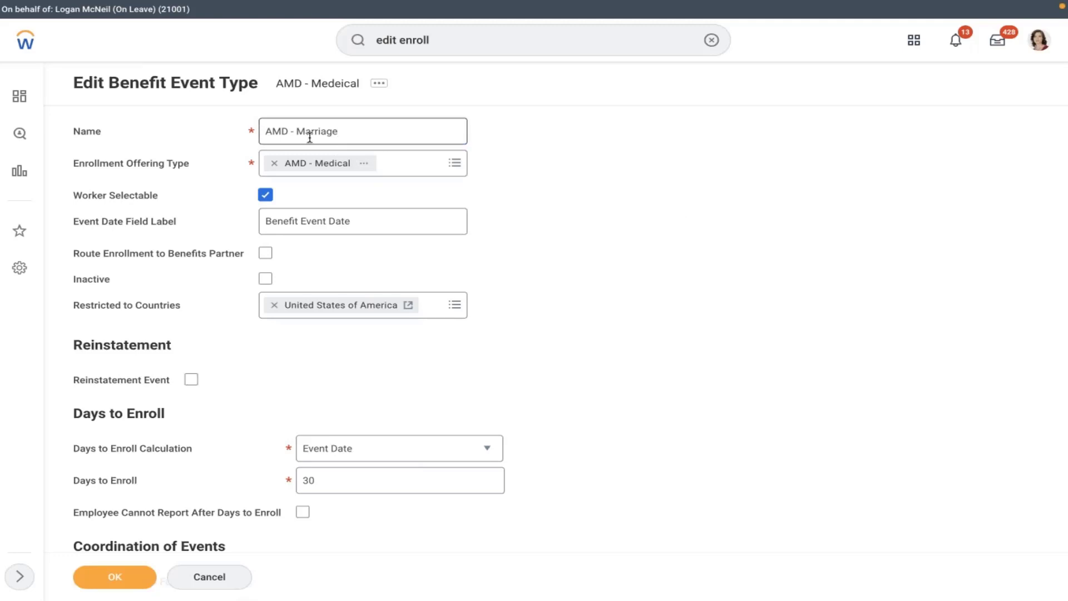
pyautogui.click(126, 581)
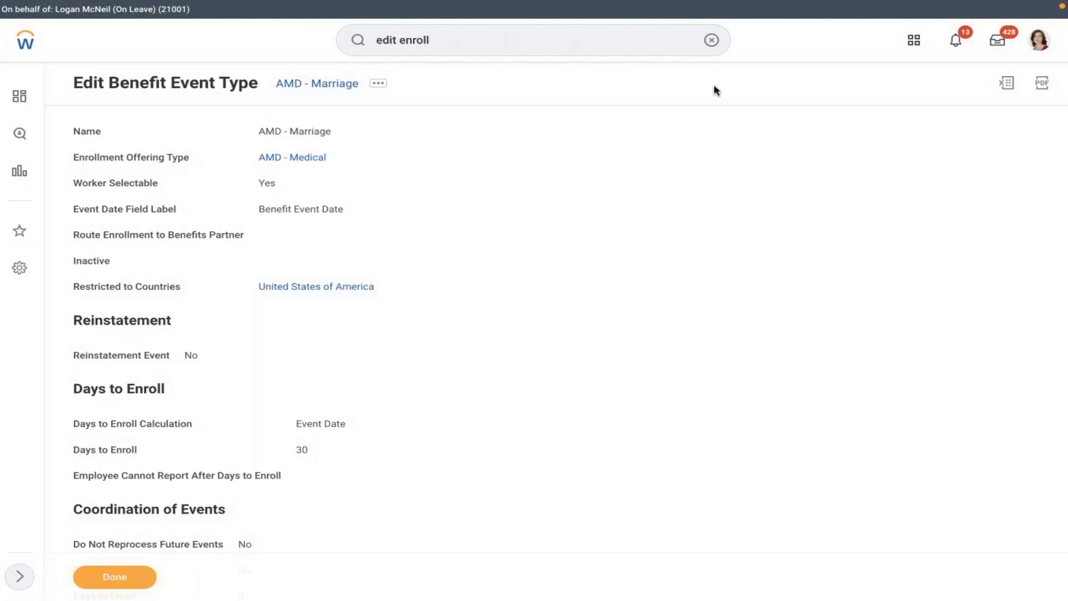
pyautogui.click(711, 40)
# - Open the AMD - Benefit Plan Year Definition with Edit Benefit Plan Year Definition
pyautogui.click(604, 46)
pyautogui.write('edi')
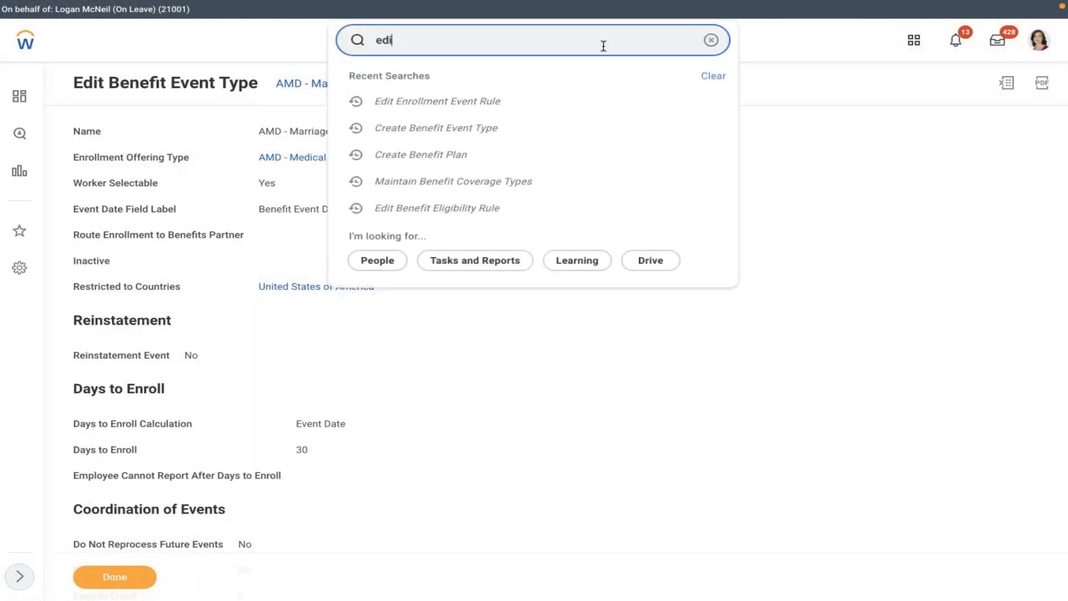
pyautogui.write('t ben plan year')
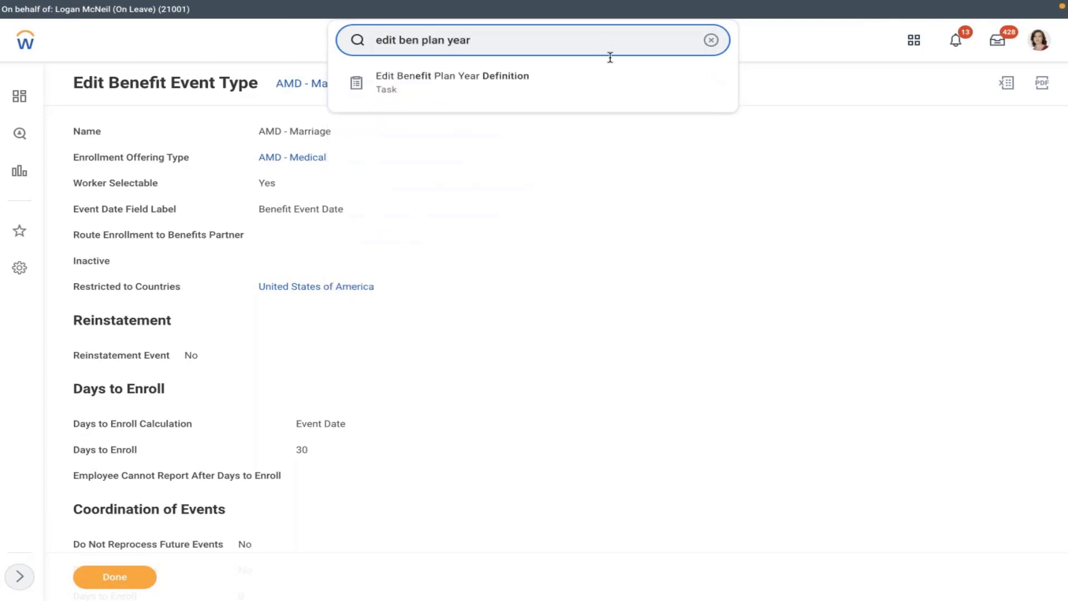
pyautogui.click(565, 79)
pyautogui.click(547, 175)
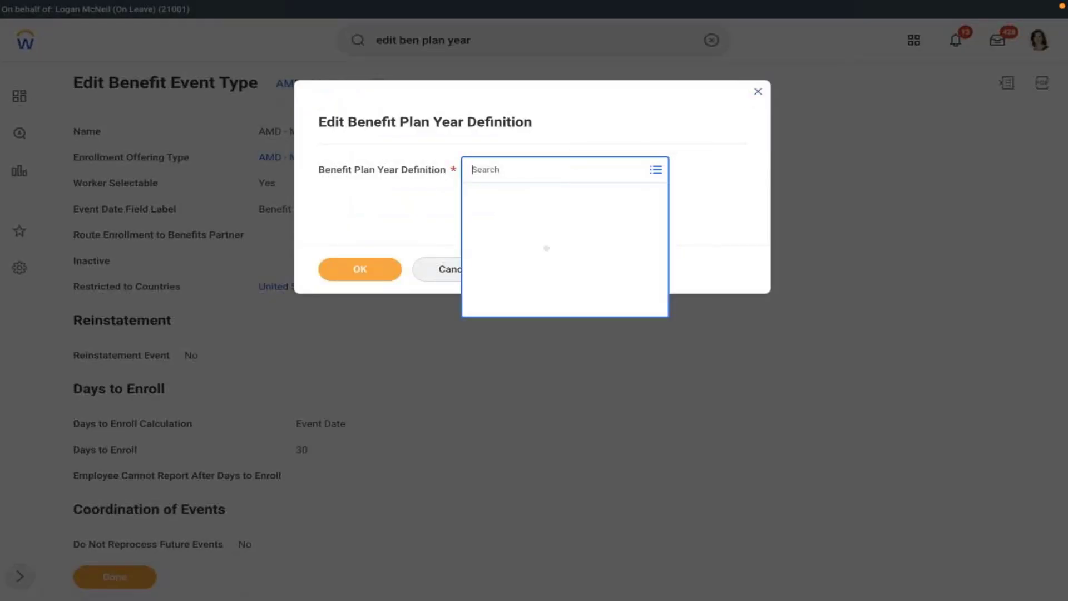
pyautogui.write('amd')
pyautogui.press('Return')
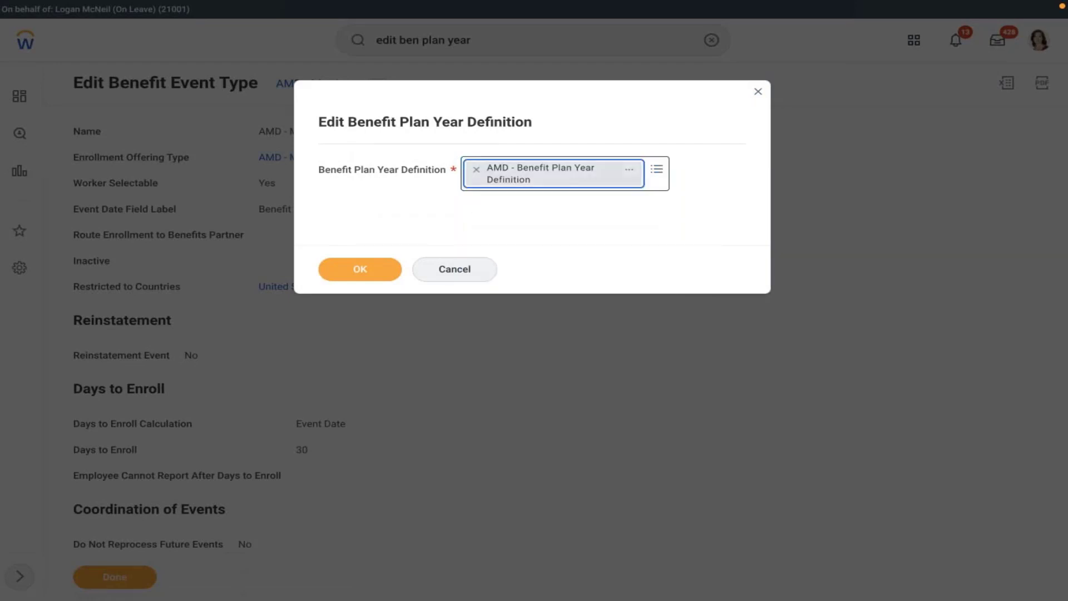
pyautogui.click(382, 268)
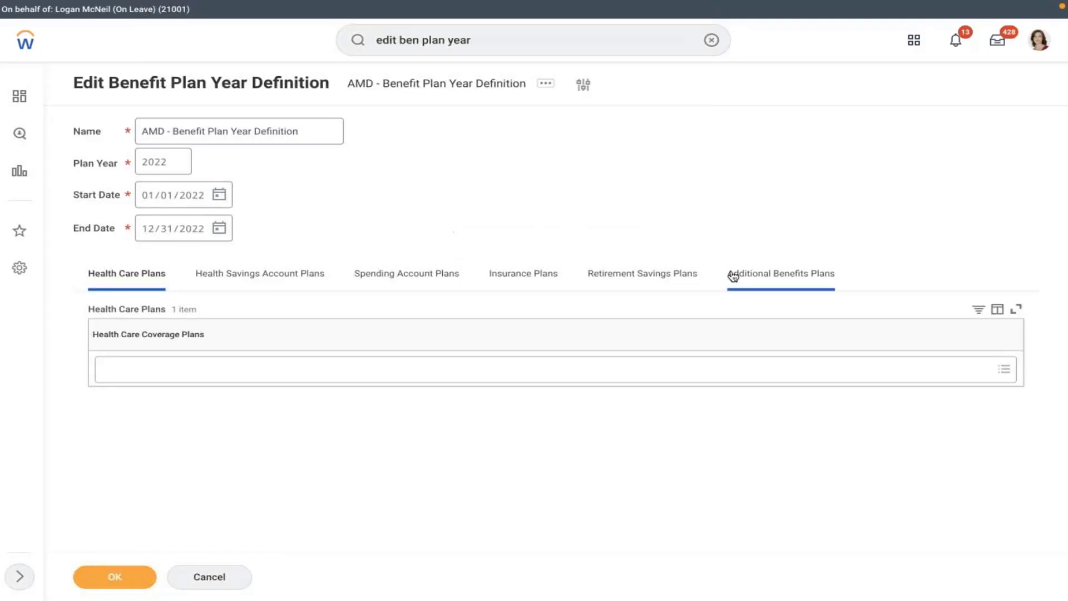
# - Add AMD - Medical - MET LIFE to its health care plans and save
pyautogui.click(167, 381)
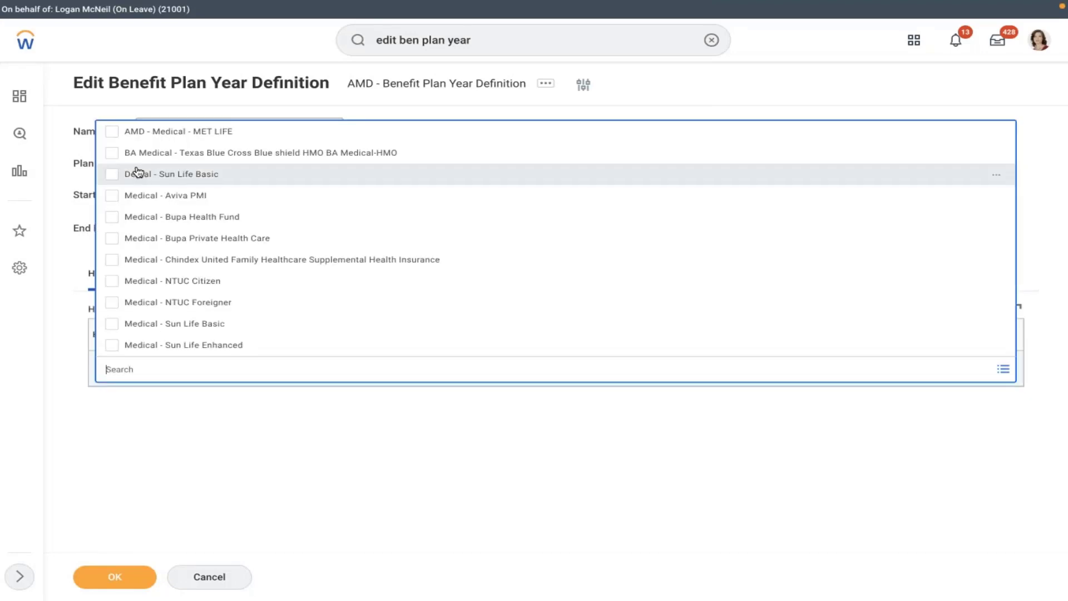
pyautogui.click(134, 133)
pyautogui.click(111, 578)
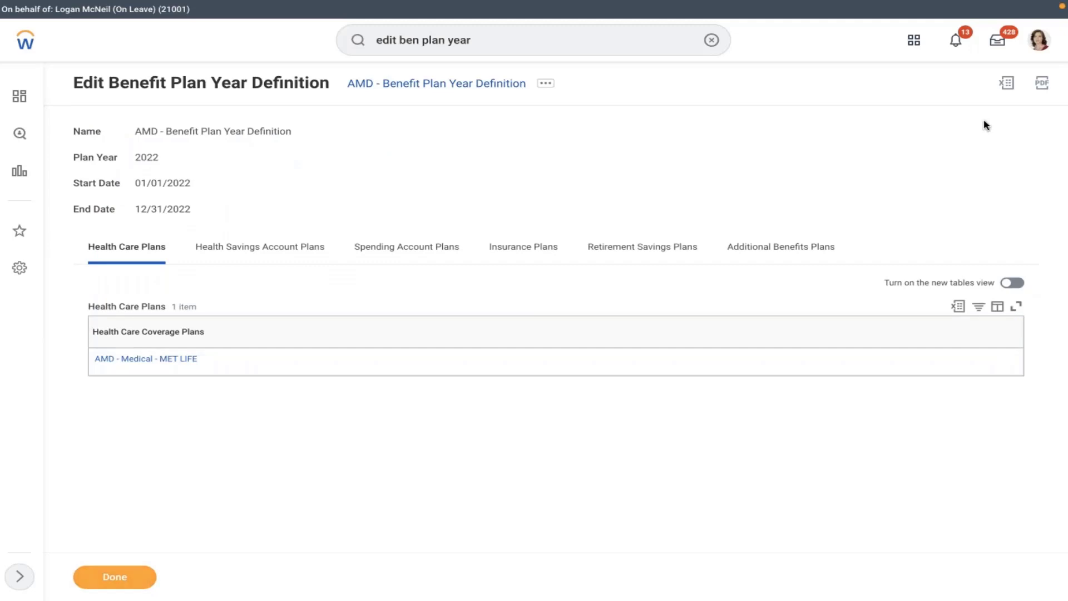
pyautogui.click(1039, 45)
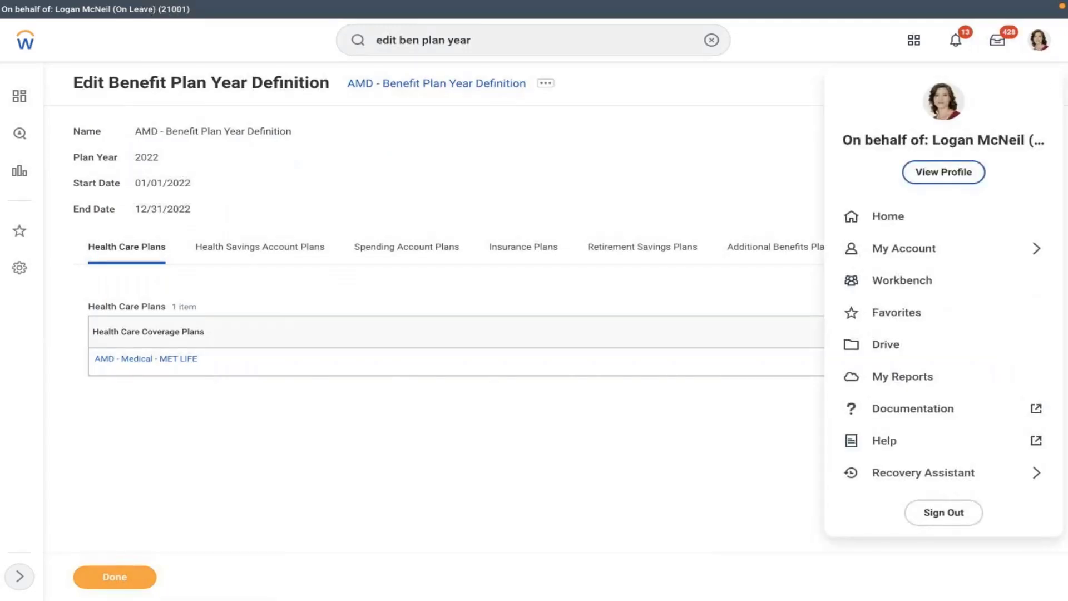
# - Start a benefits change for the worker with reason AMD - Marriage, dated 02/10/2022
pyautogui.click(409, 170)
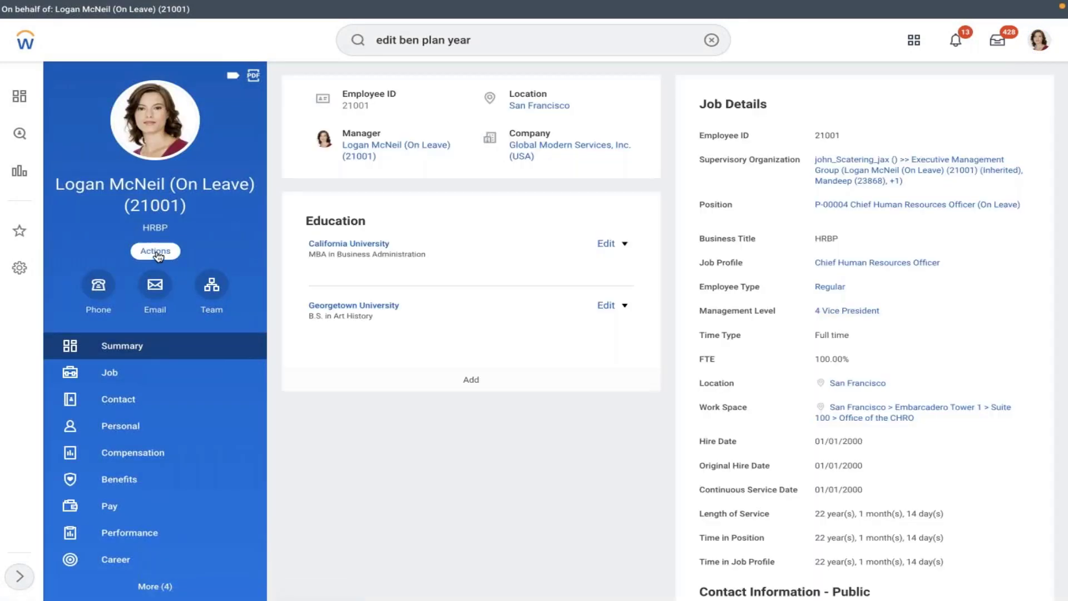
pyautogui.click(157, 252)
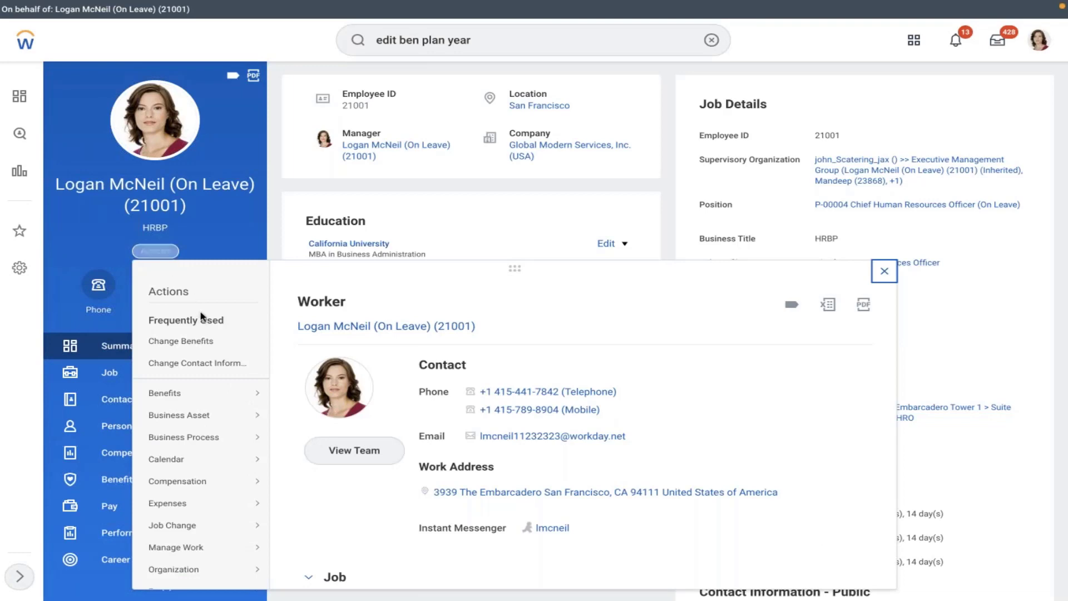
pyautogui.click(201, 342)
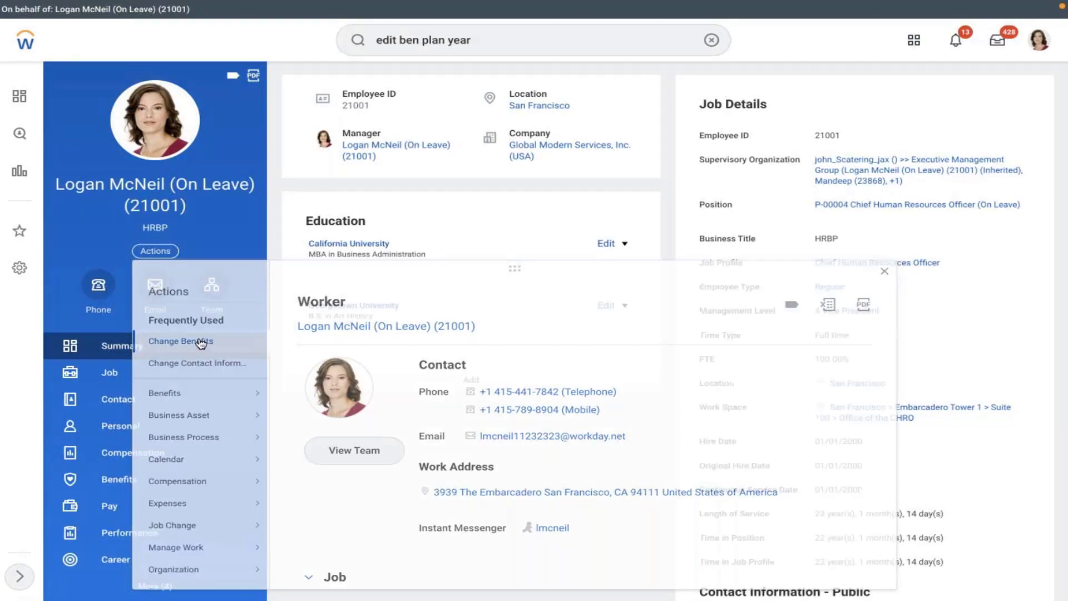
pyautogui.click(326, 144)
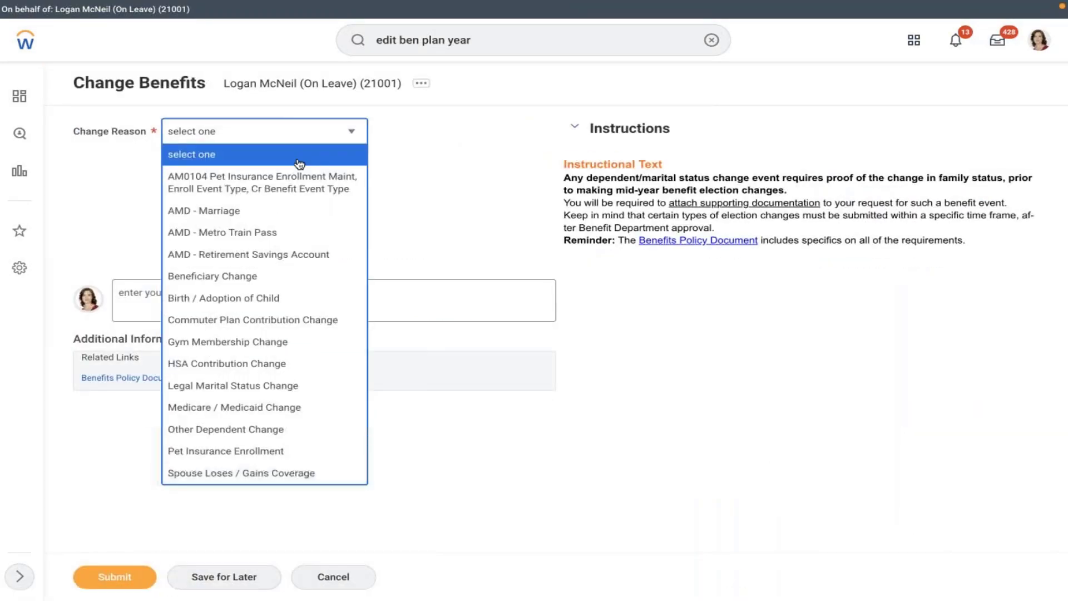
pyautogui.click(205, 214)
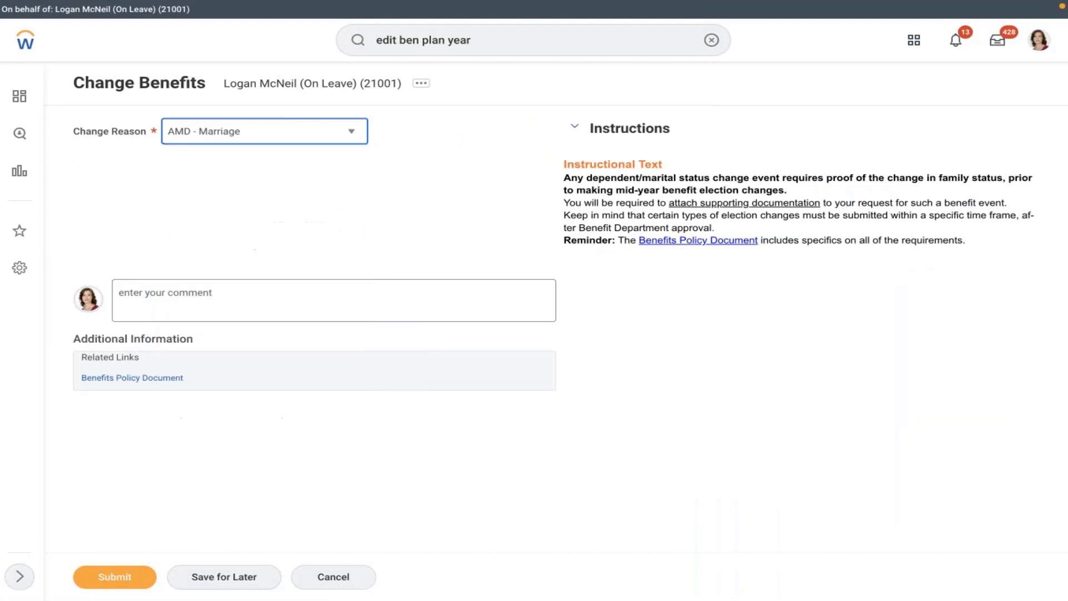
pyautogui.click(260, 175)
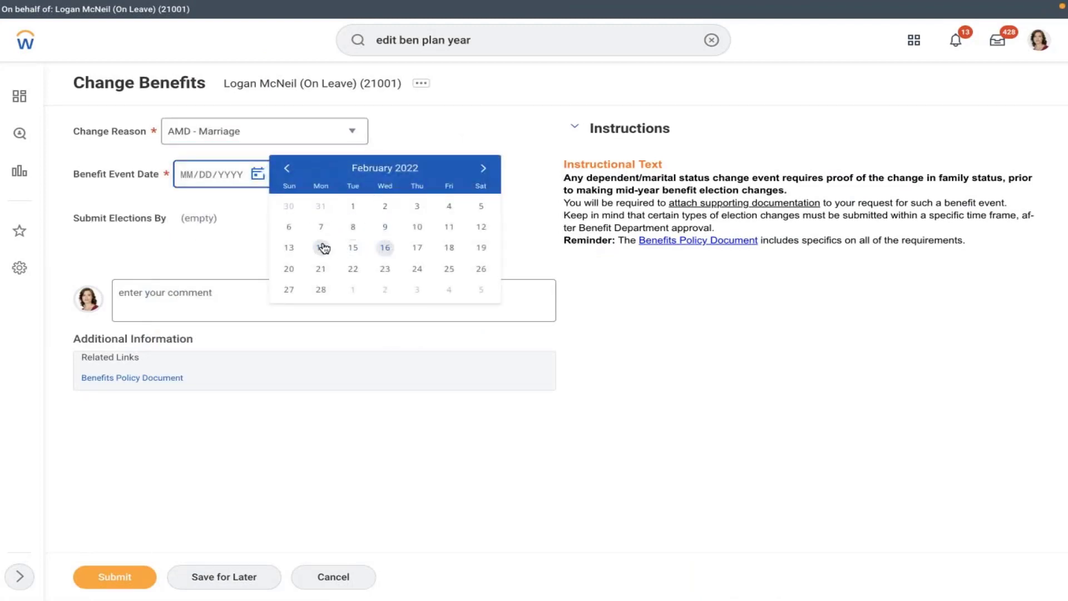
pyautogui.click(418, 227)
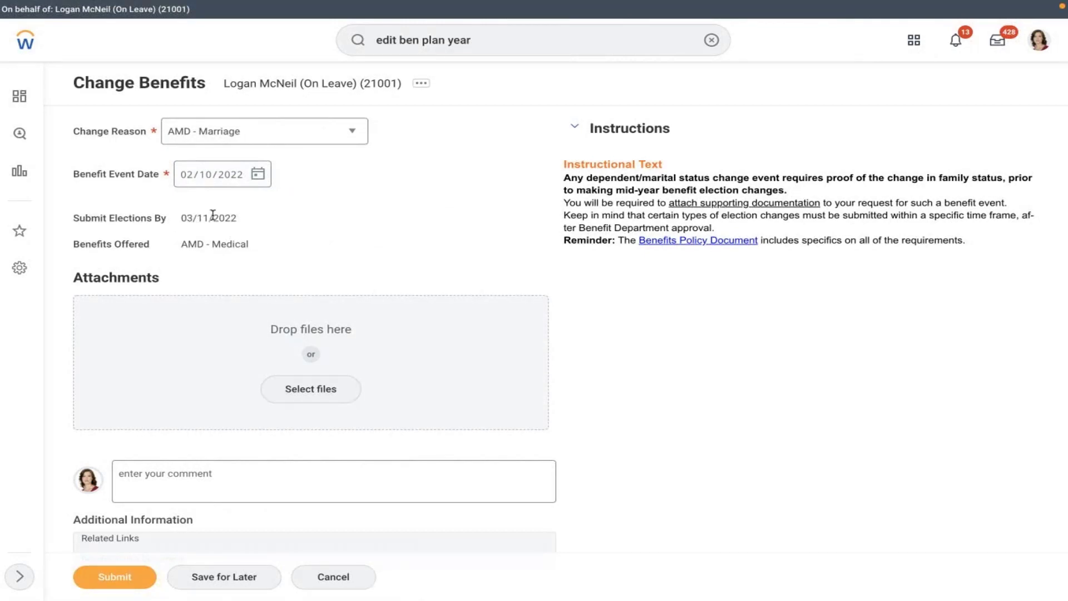
# - Submit the marriage change event and open the follow-up Change Benefit Elections task
pyautogui.moveTo(188, 245); pyautogui.dragTo(306, 275)
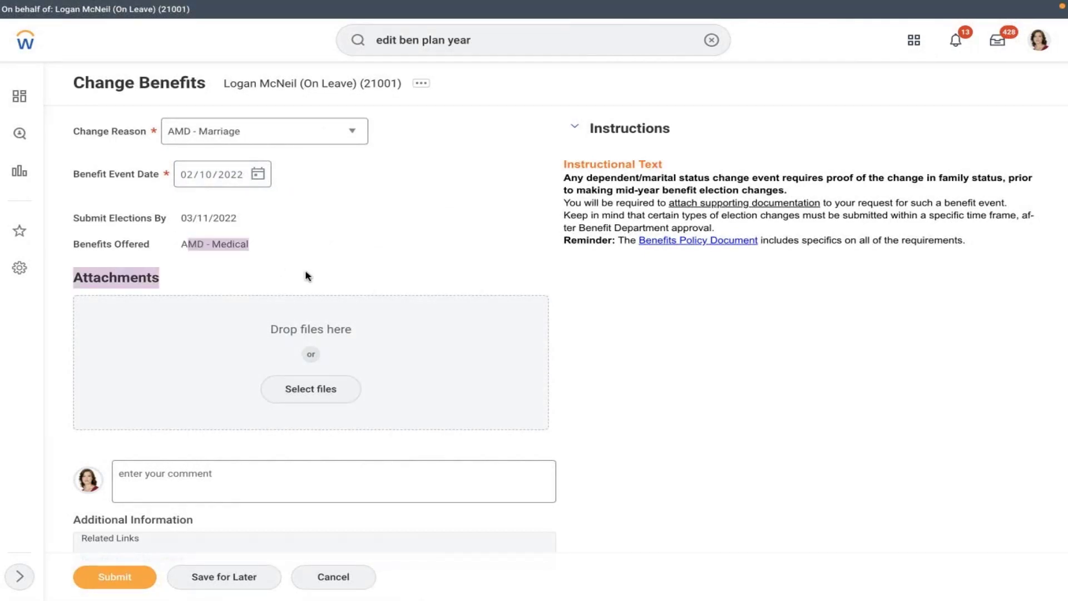
pyautogui.click(123, 582)
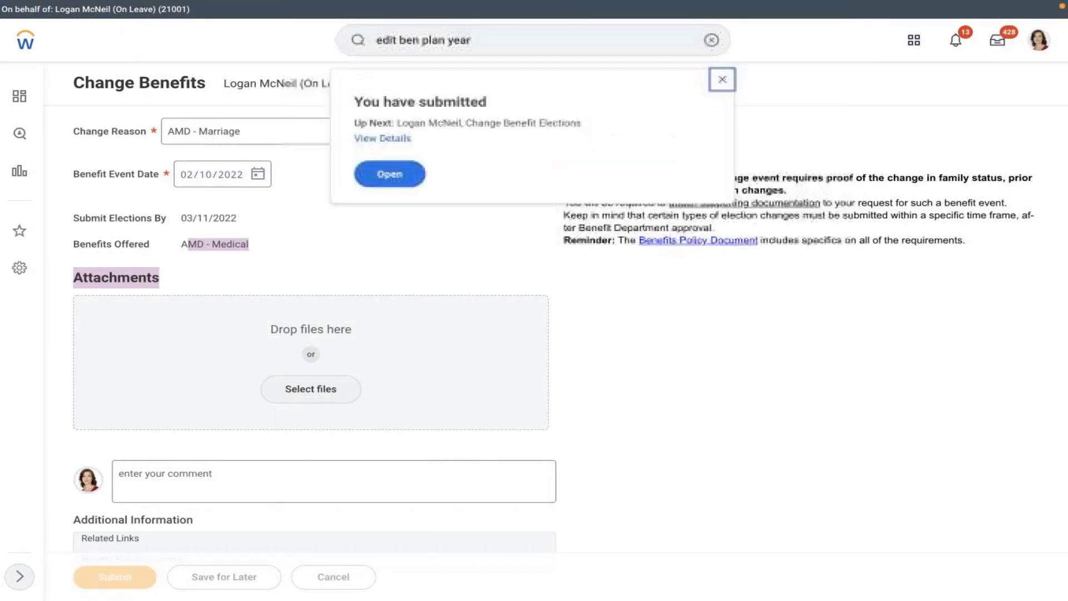
pyautogui.click(389, 176)
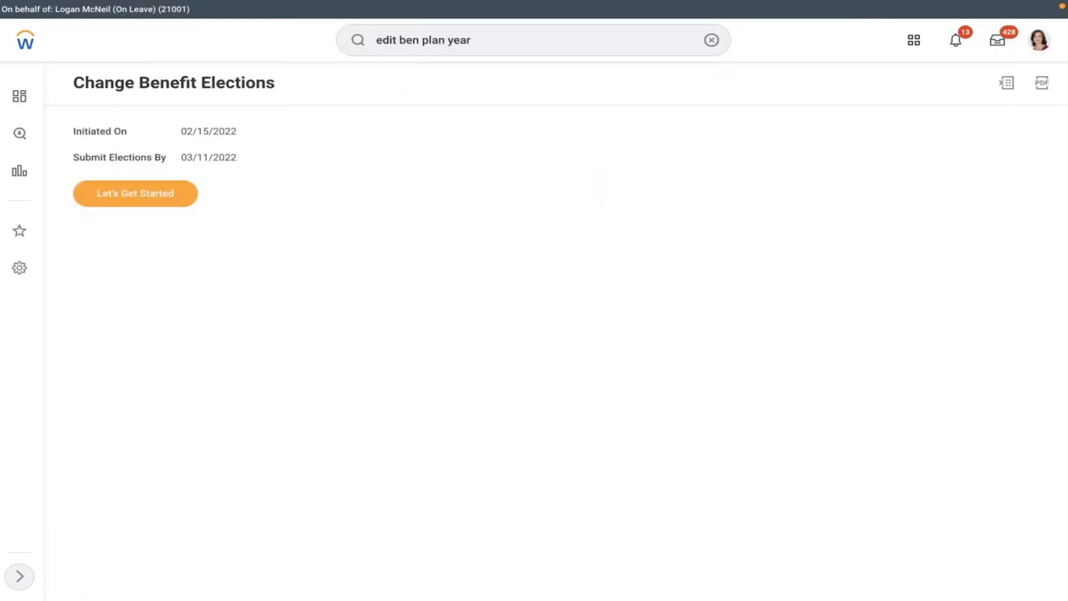
# - Enroll in AMD - Medical by selecting the MET LIFE plan instead of waiving
pyautogui.click(141, 204)
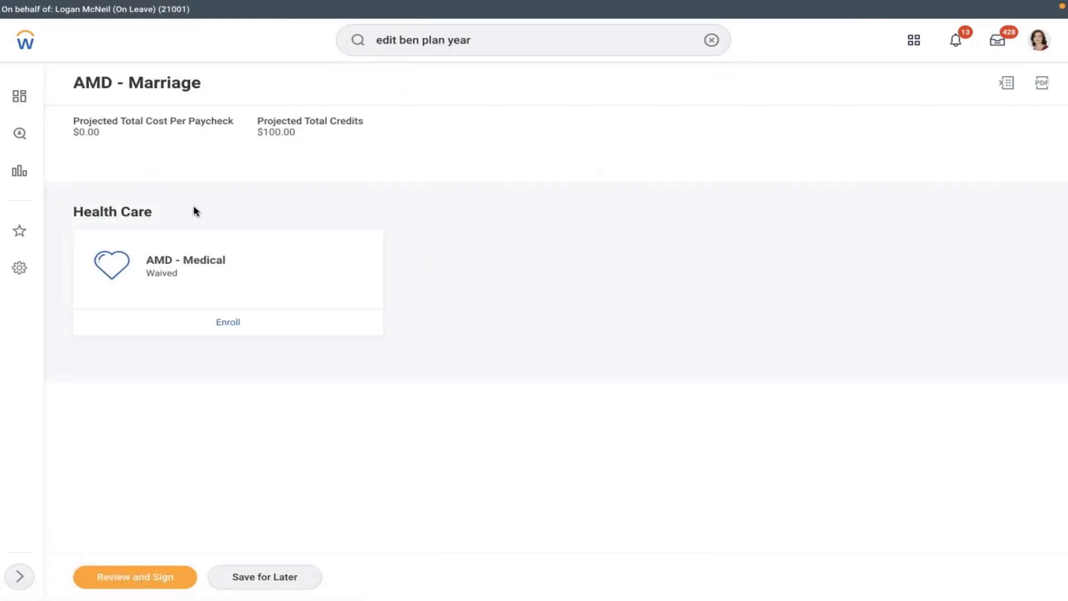
pyautogui.click(233, 328)
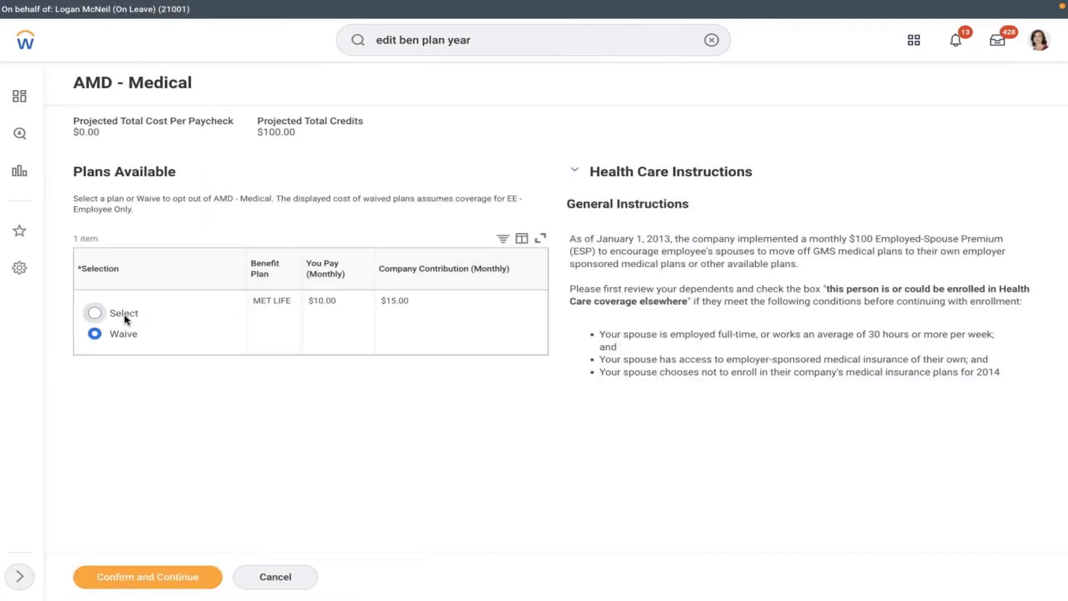
pyautogui.click(126, 318)
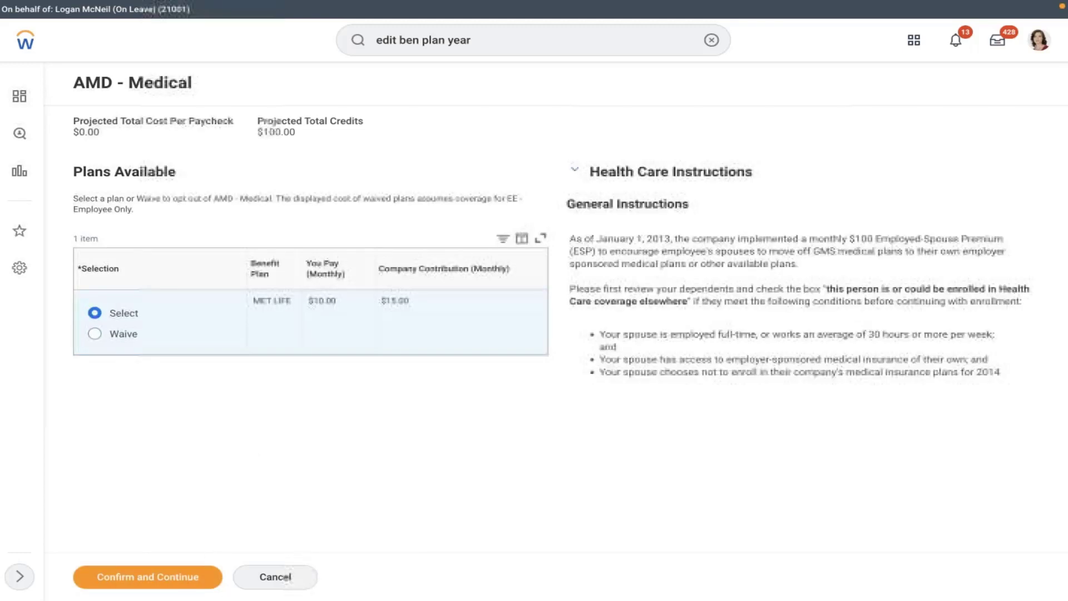
pyautogui.click(142, 581)
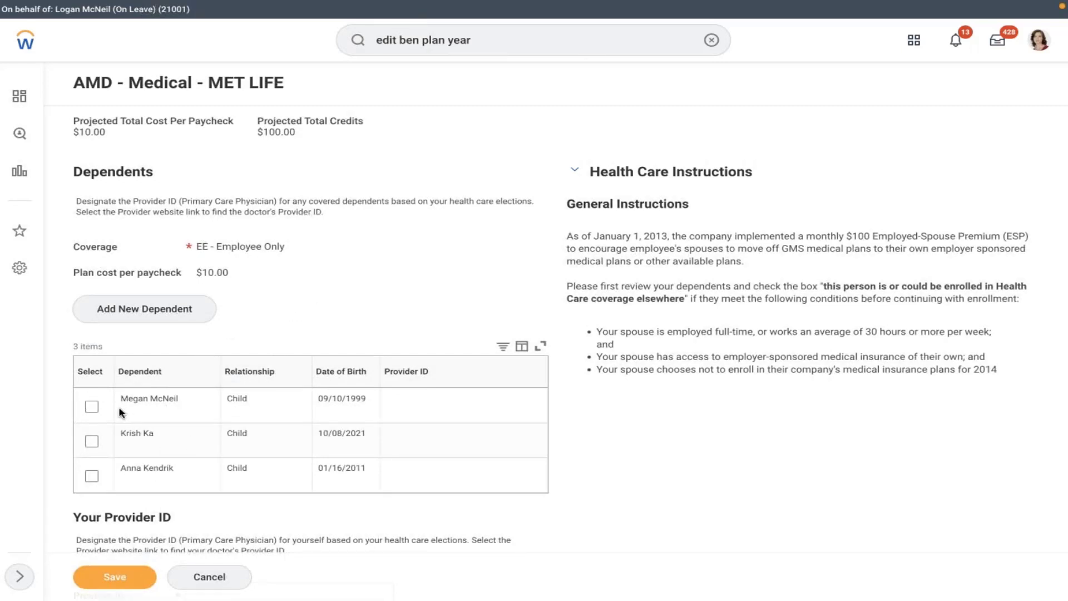
# - Cover the second child as a dependent and enter the child's social security number
pyautogui.click(92, 441)
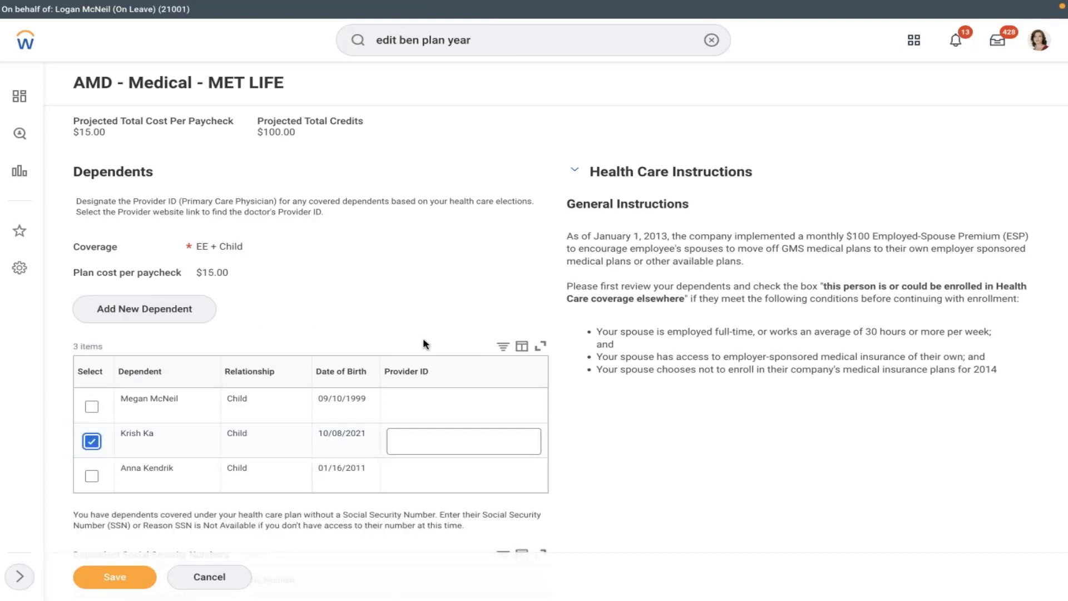
pyautogui.click(427, 444)
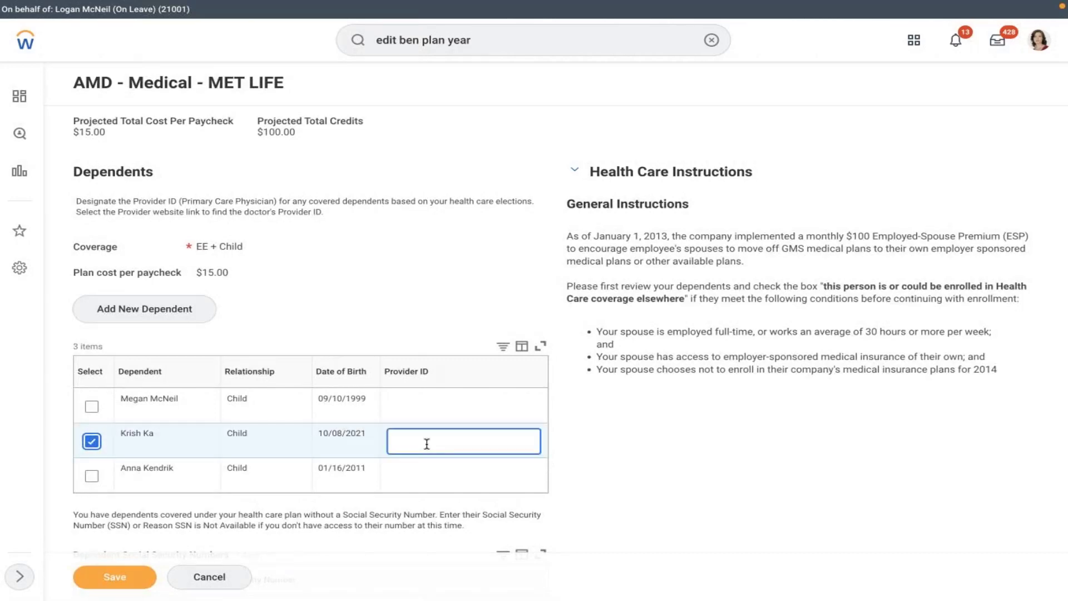
pyautogui.click(457, 248)
pyautogui.scroll(-1, 457, 248)
pyautogui.scroll(-5, 457, 254)
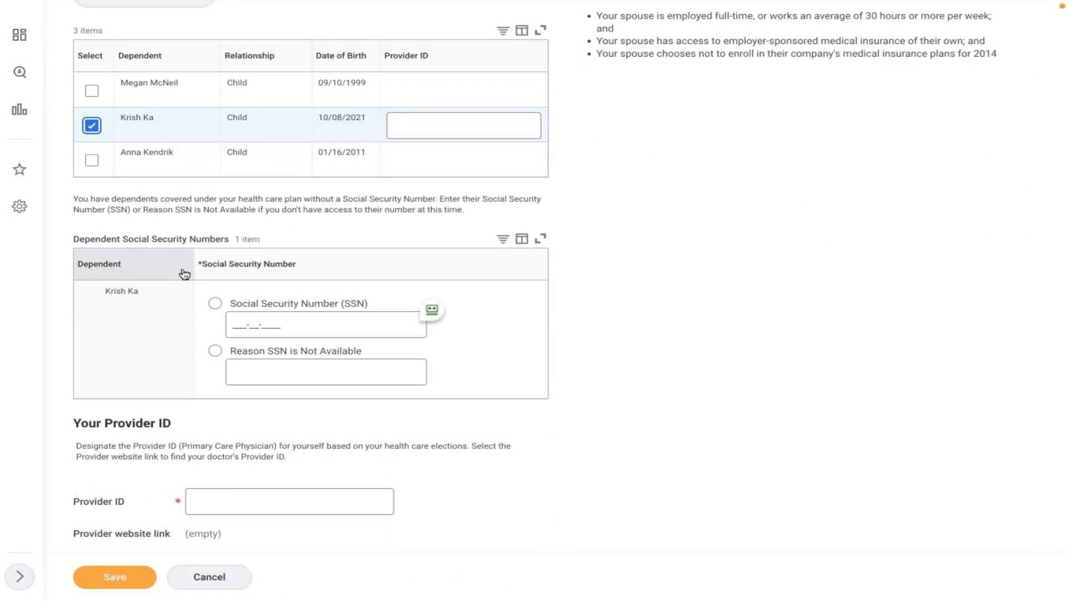
pyautogui.click(215, 304)
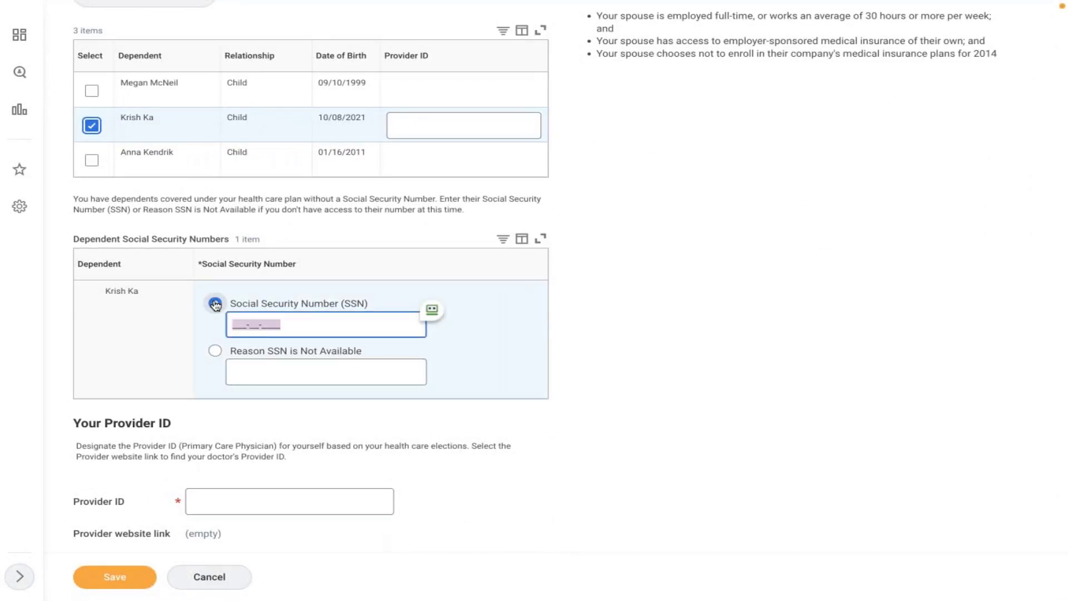
pyautogui.click(233, 323)
pyautogui.write('888-88-8888')
pyautogui.click(627, 354)
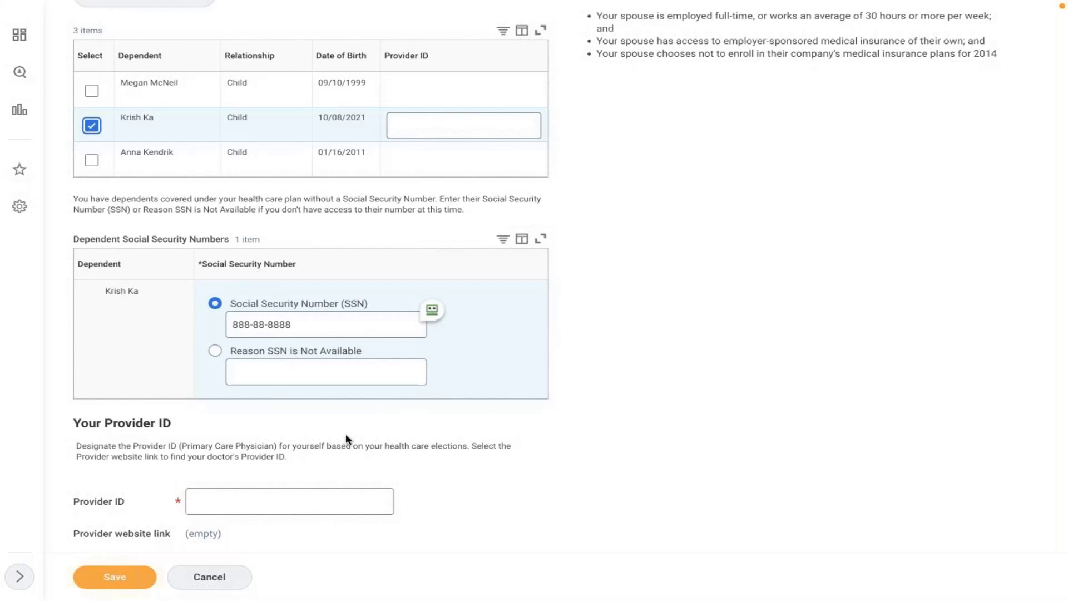
# - Fill in the provider ID for both employee and child, clear the error, and save
pyautogui.click(209, 510)
pyautogui.write('4')
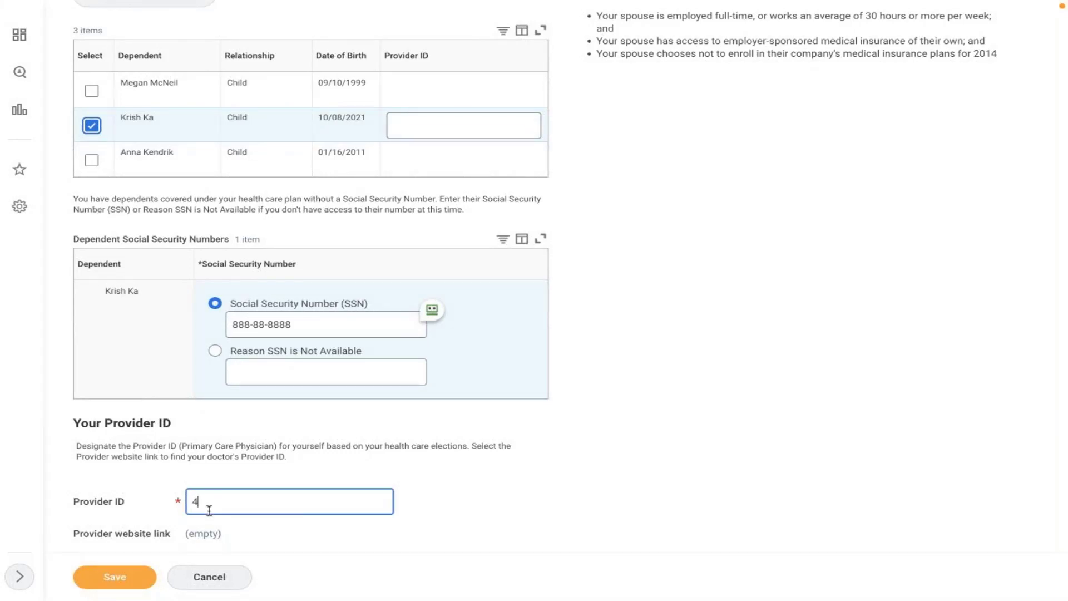
pyautogui.write('8')
pyautogui.press('BackSpace')
pyautogui.press('BackSpace')
pyautogui.click(915, 435)
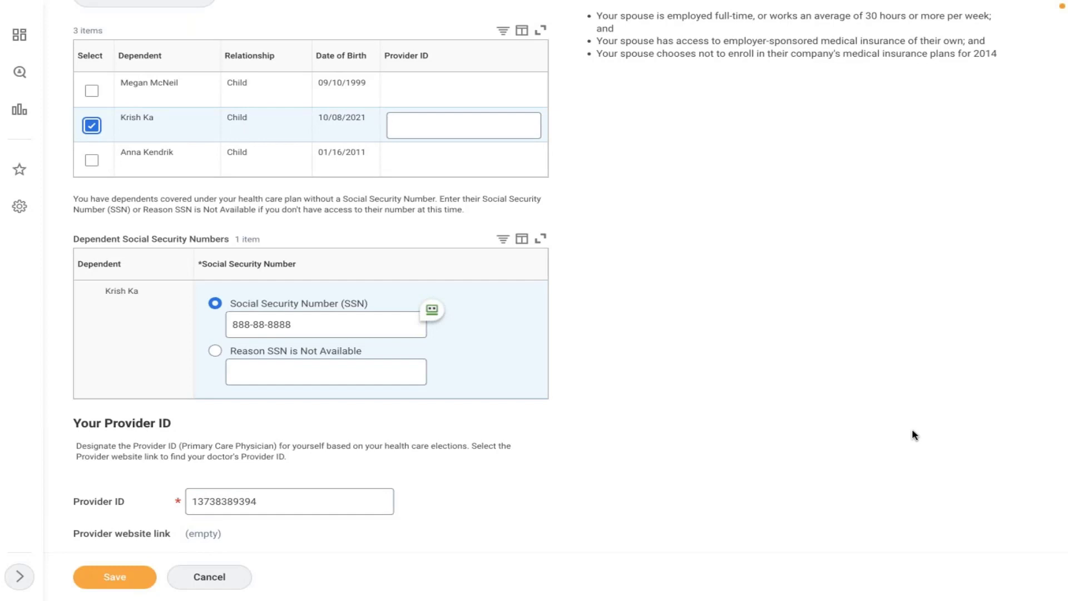
pyautogui.click(120, 584)
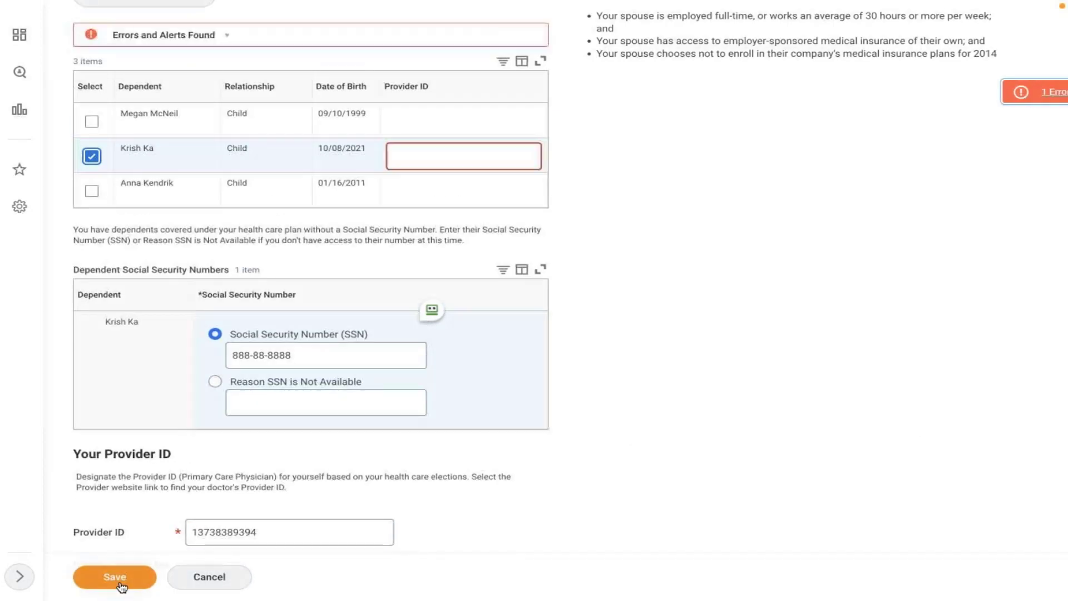
pyautogui.moveTo(286, 523); pyautogui.dragTo(166, 527)
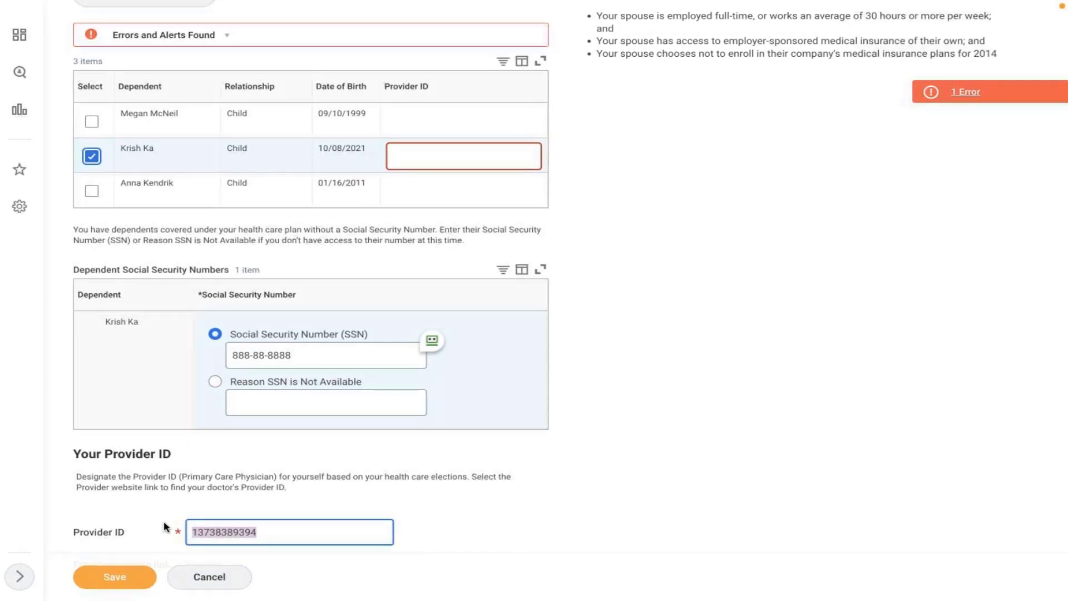
pyautogui.press('ctrl+super+space')
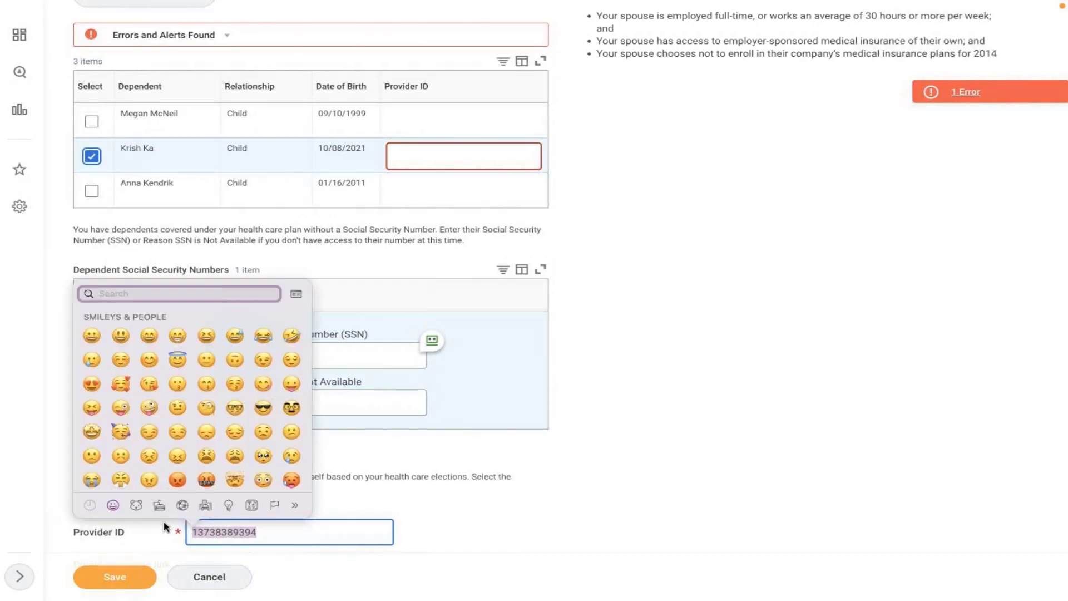
pyautogui.click(299, 532)
pyautogui.moveTo(285, 528); pyautogui.dragTo(191, 521)
pyautogui.press('super+c')
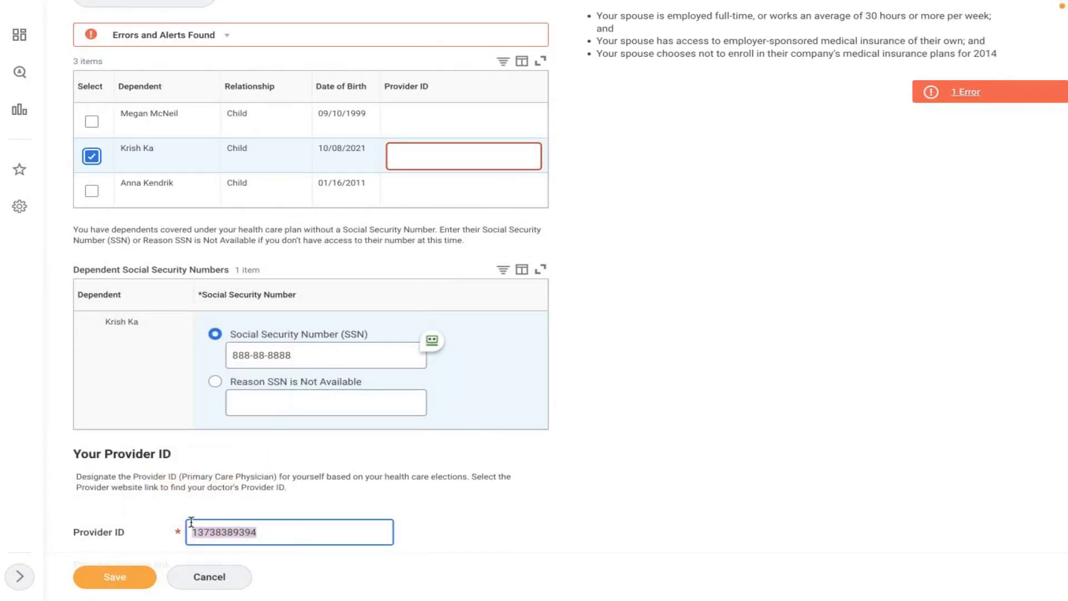
pyautogui.click(447, 157)
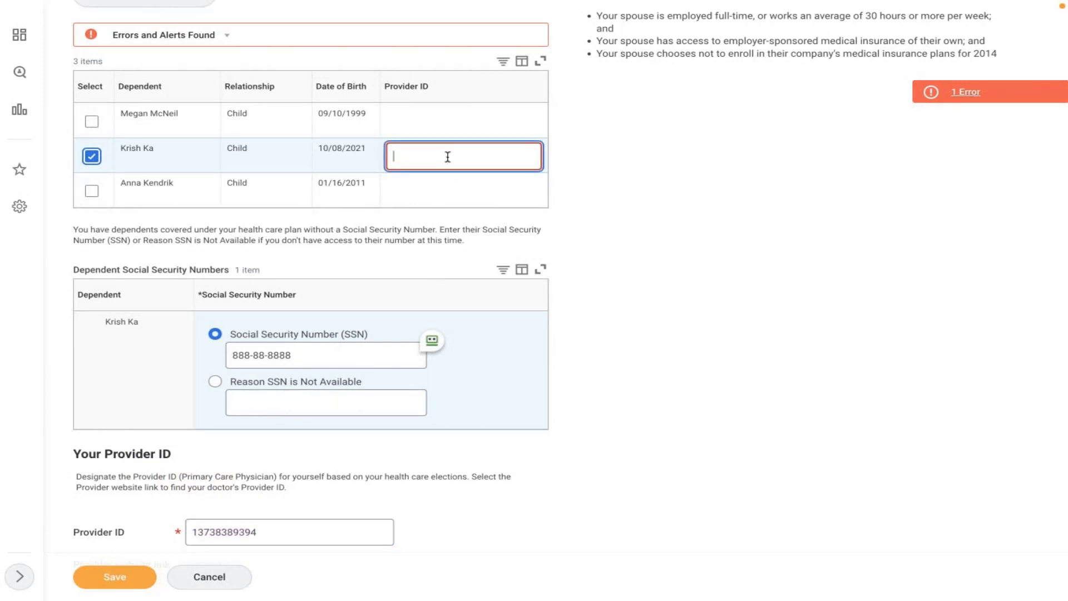
pyautogui.press('super+v')
pyautogui.click(705, 235)
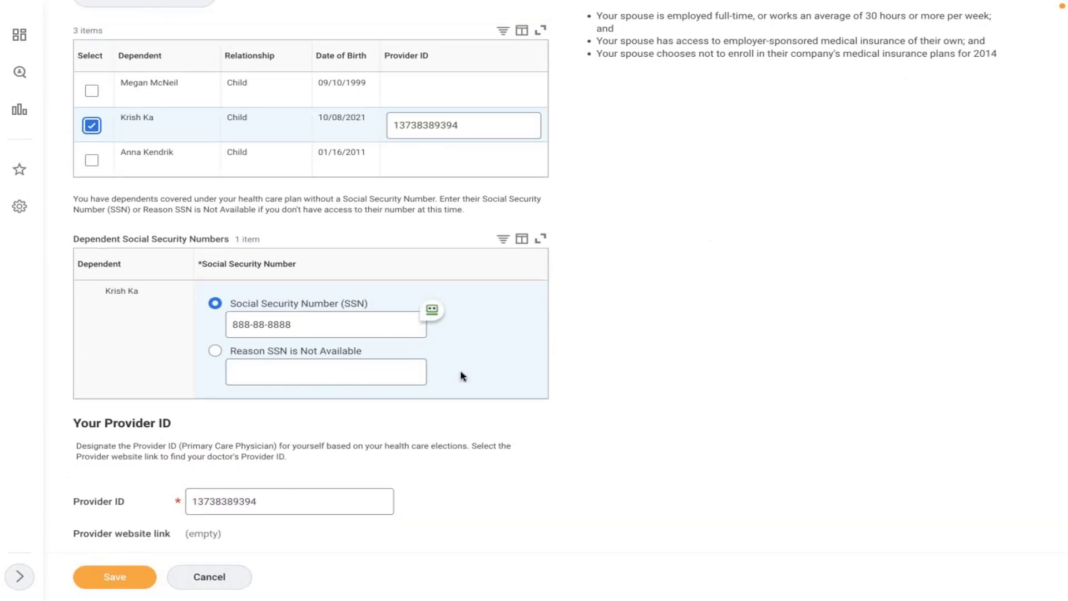
pyautogui.click(123, 576)
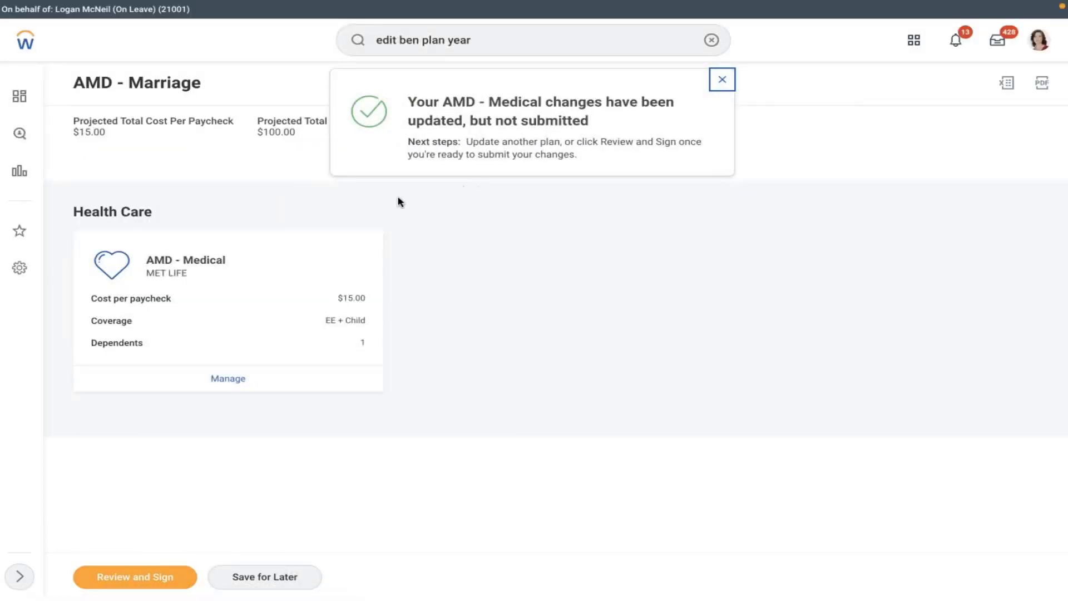
# - Review and sign the AMD - Medical EE + Child elections, submit, and close the confirmation
pyautogui.click(155, 582)
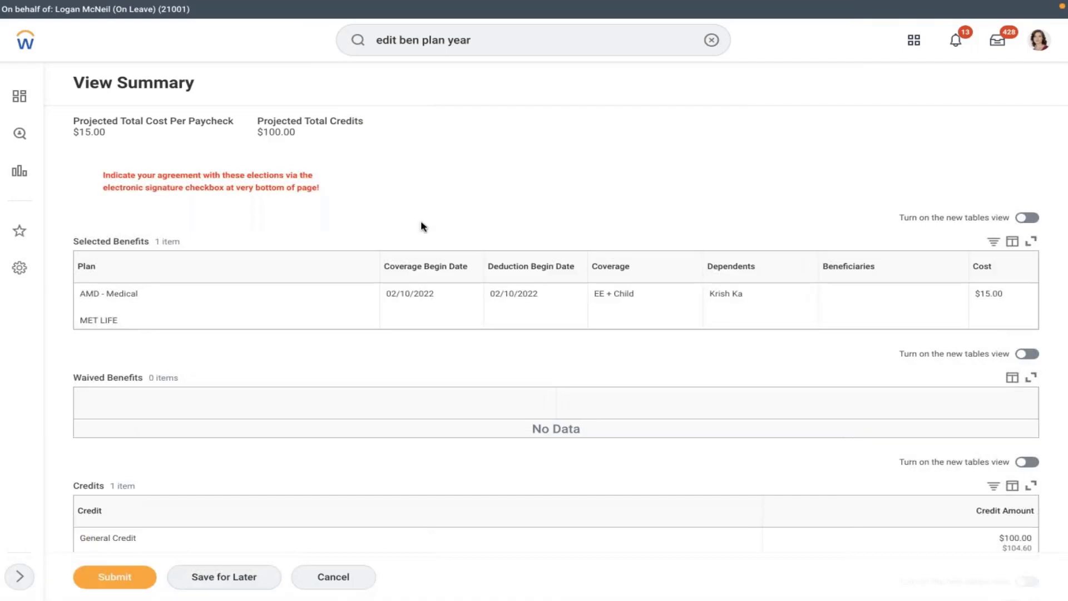
pyautogui.scroll(-6, 421, 226)
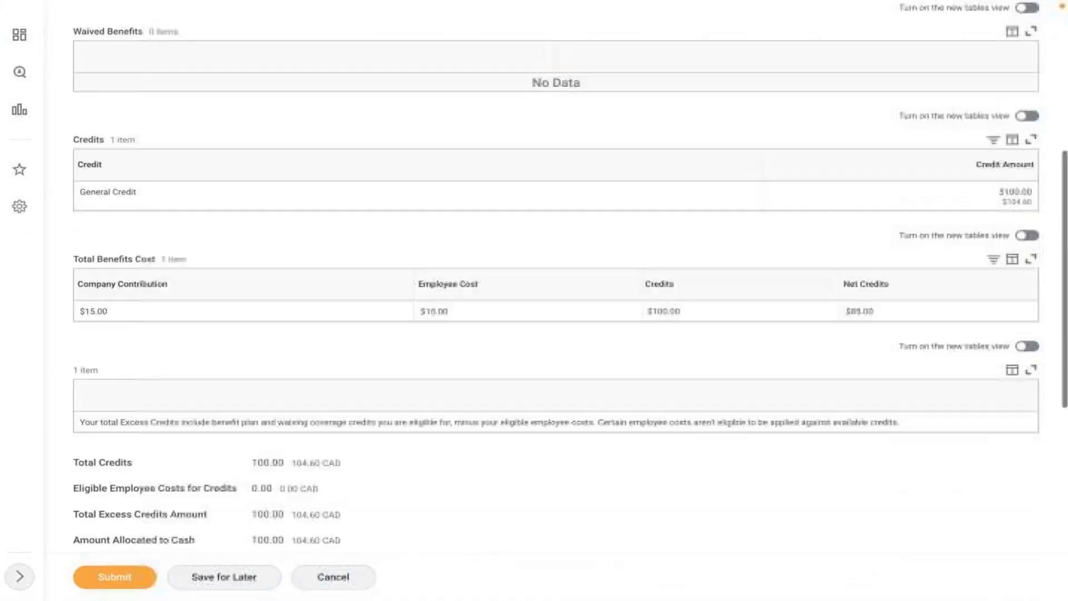
pyautogui.scroll(-8, 556, 300)
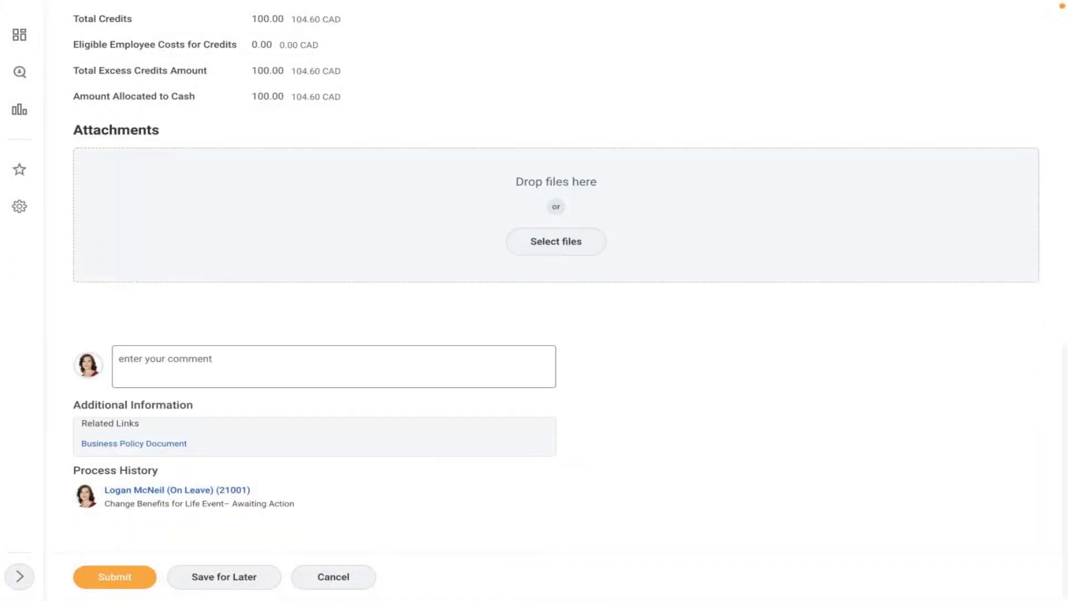
pyautogui.click(107, 583)
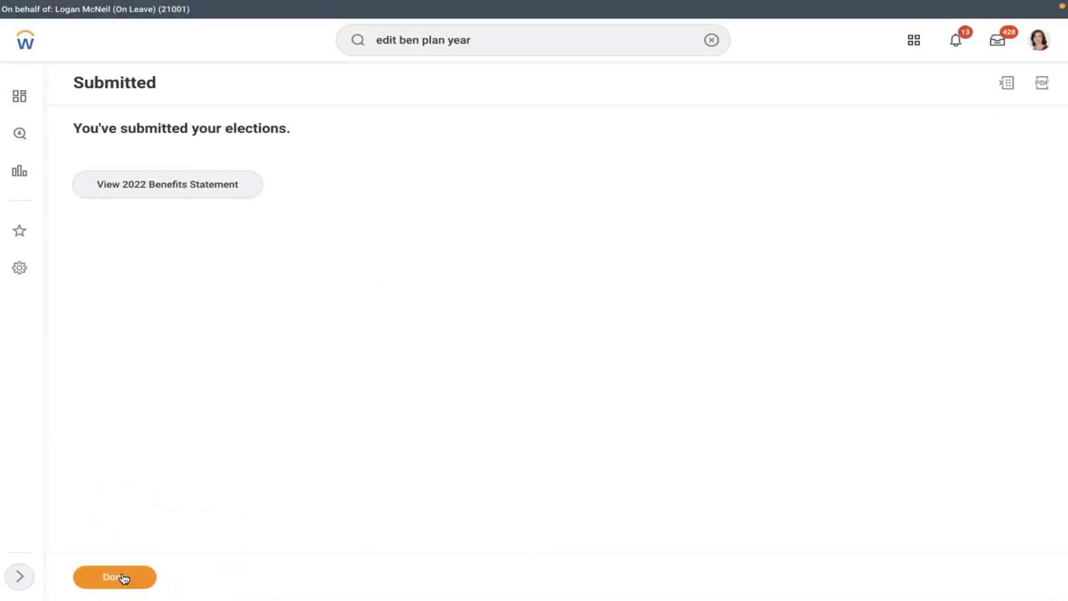
pyautogui.click(123, 578)
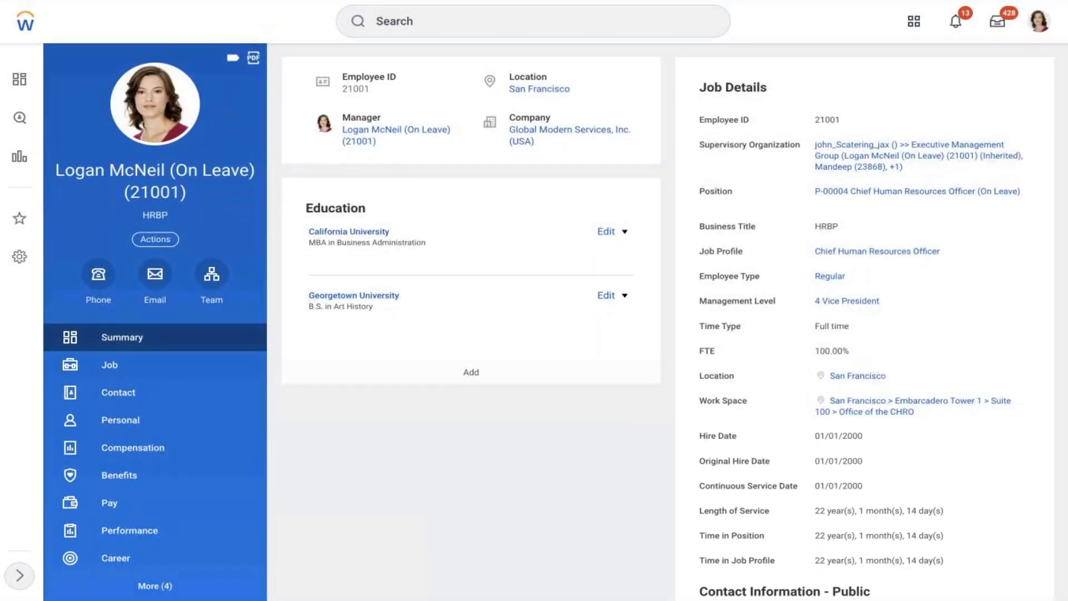
# - Show the worker's Benefits table to confirm AMD - Medical - MET LIFE at EE + Child, $15.00
pyautogui.click(134, 481)
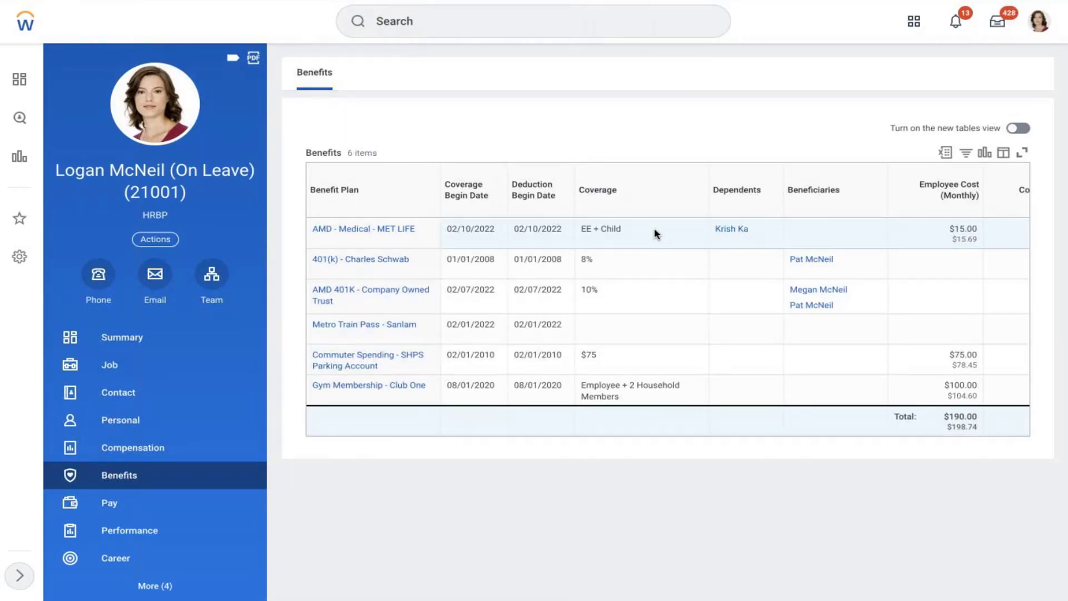
pyautogui.moveTo(899, 230)
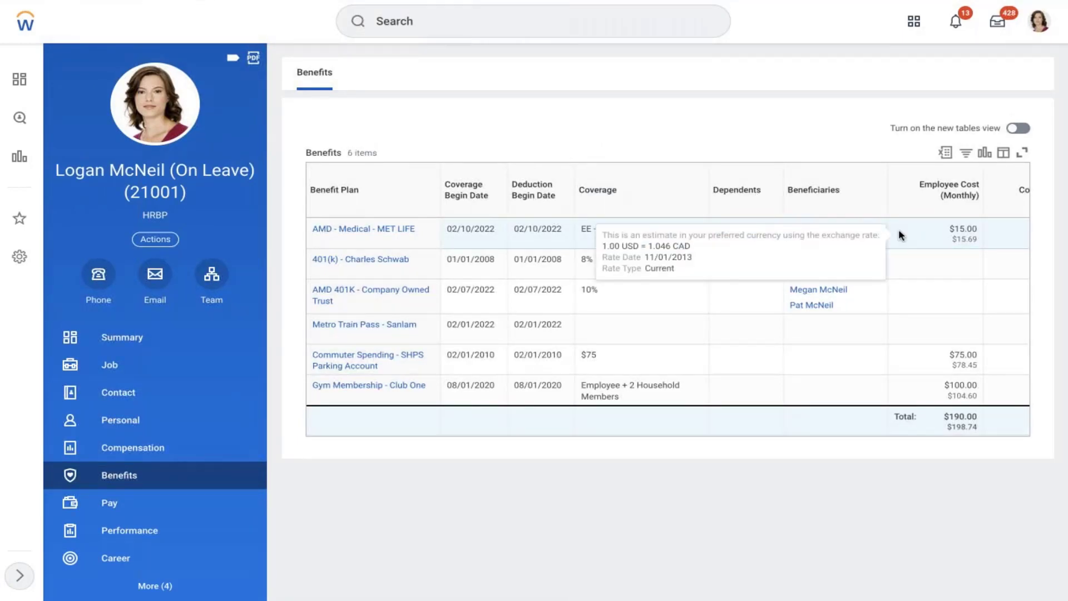
pyautogui.hscroll(2, 899, 229)
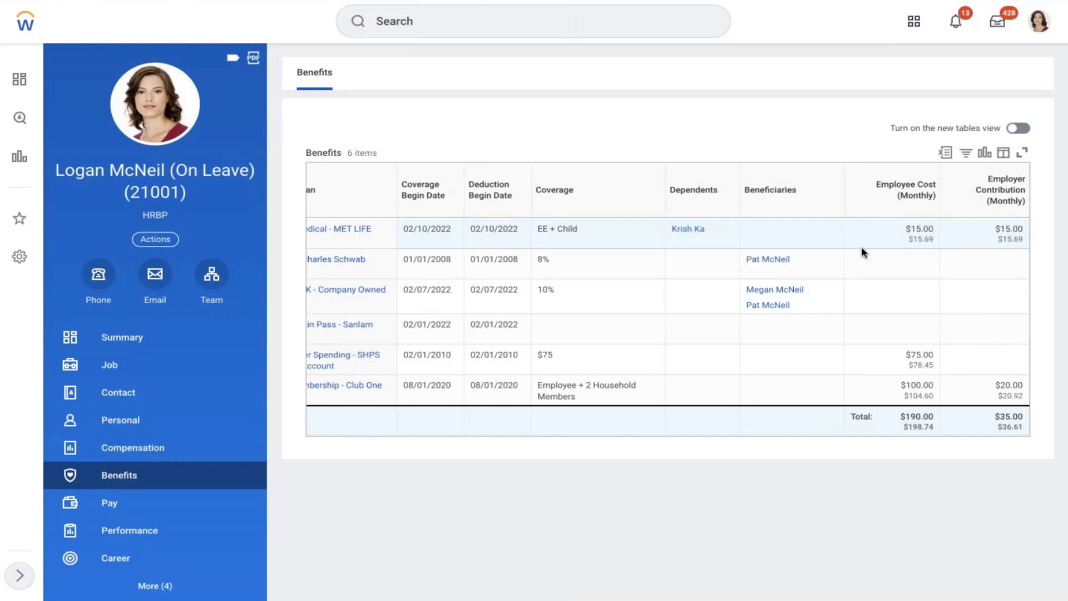
pyautogui.hscroll(-2, 862, 251)
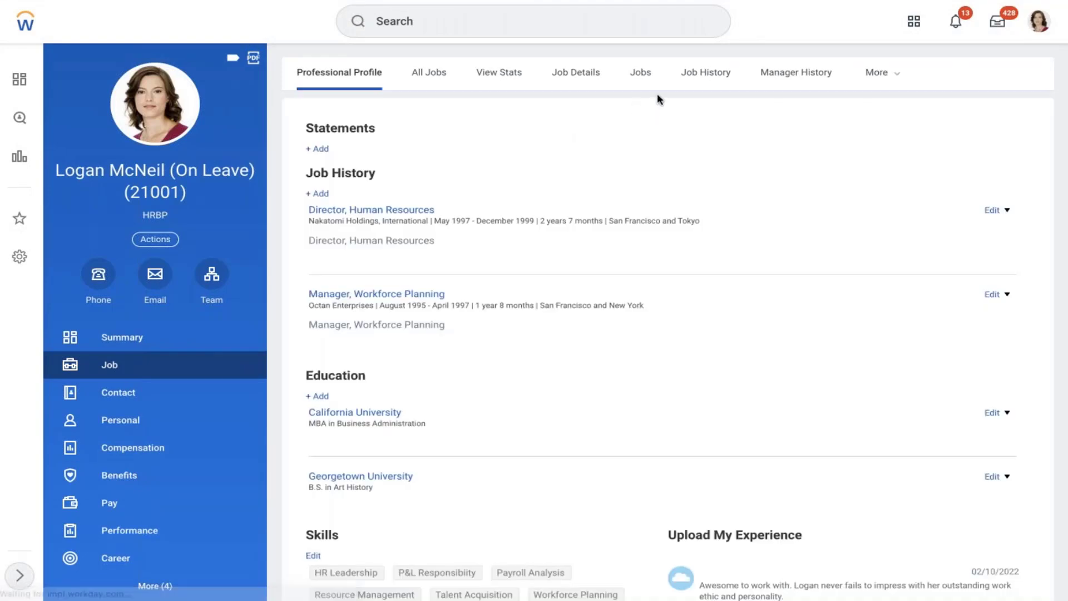
# - Open the worker's history as View Worker History by Category
pyautogui.click(890, 73)
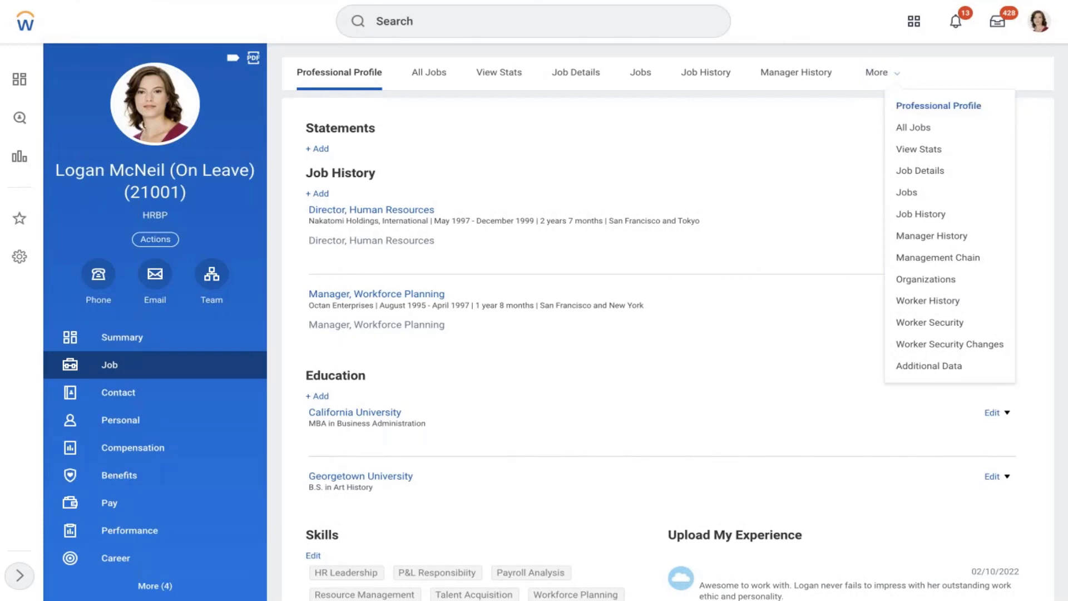
pyautogui.click(911, 307)
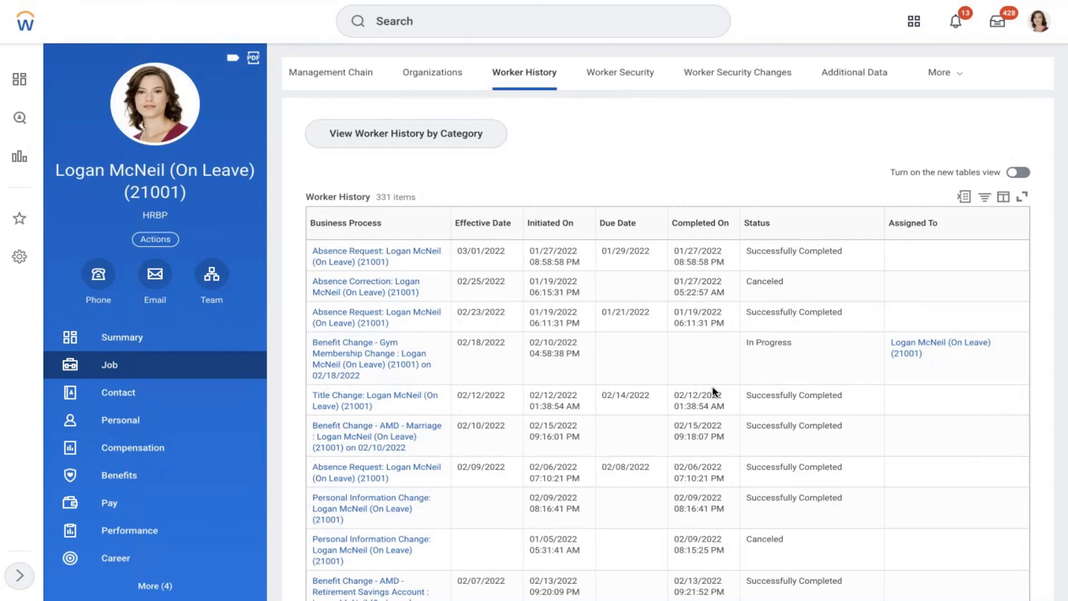
pyautogui.click(354, 135)
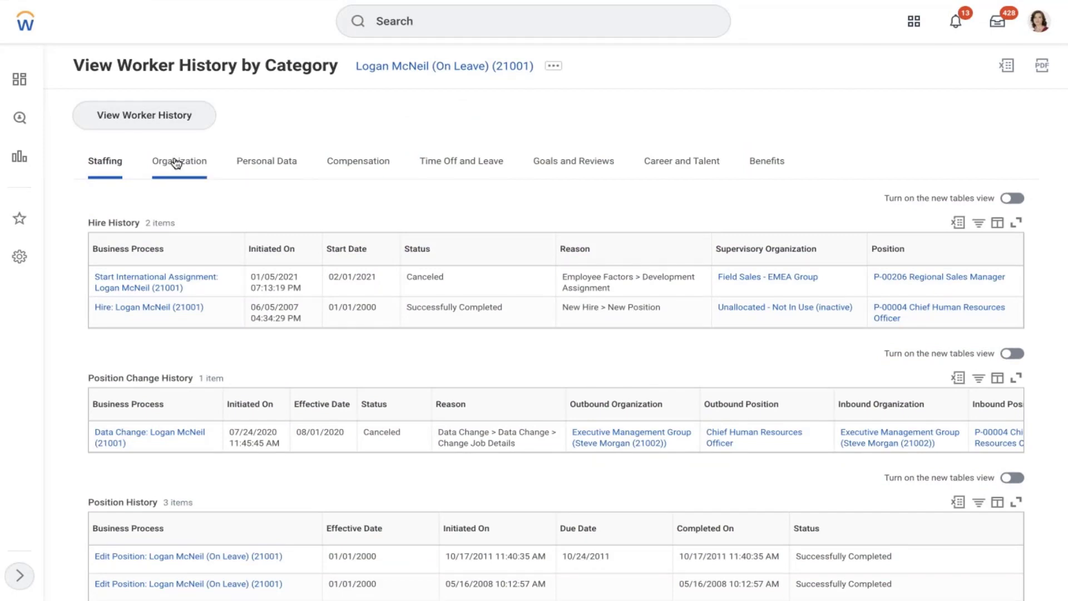
# - Show the Benefits history and scroll through its 20 benefit events
pyautogui.click(765, 164)
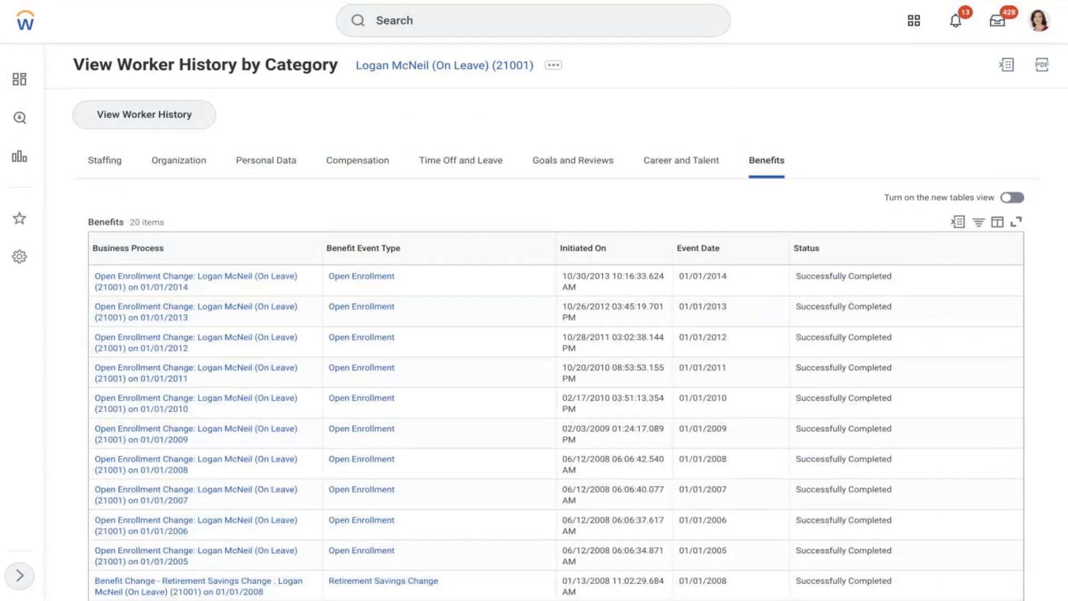
pyautogui.scroll(-7, 446, 222)
pyautogui.scroll(-4, 298, 384)
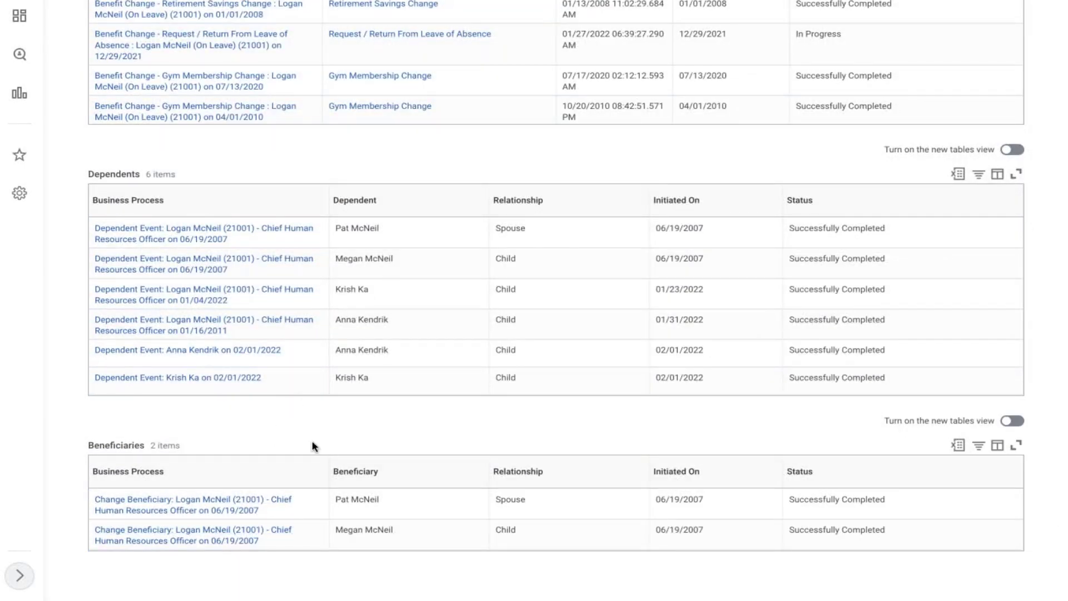
pyautogui.scroll(10, 314, 446)
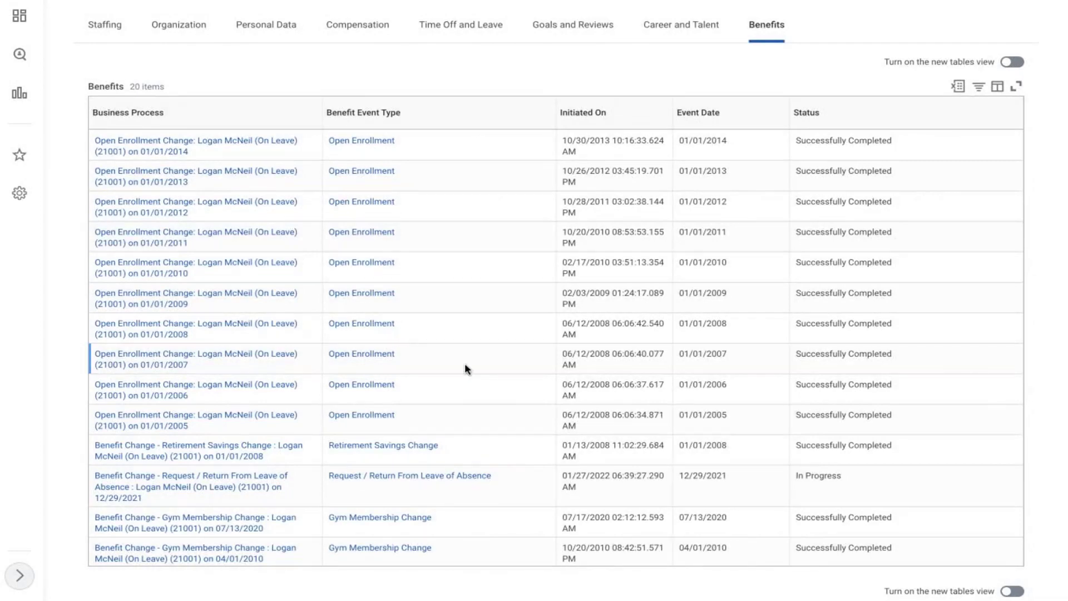
pyautogui.scroll(-1, 466, 365)
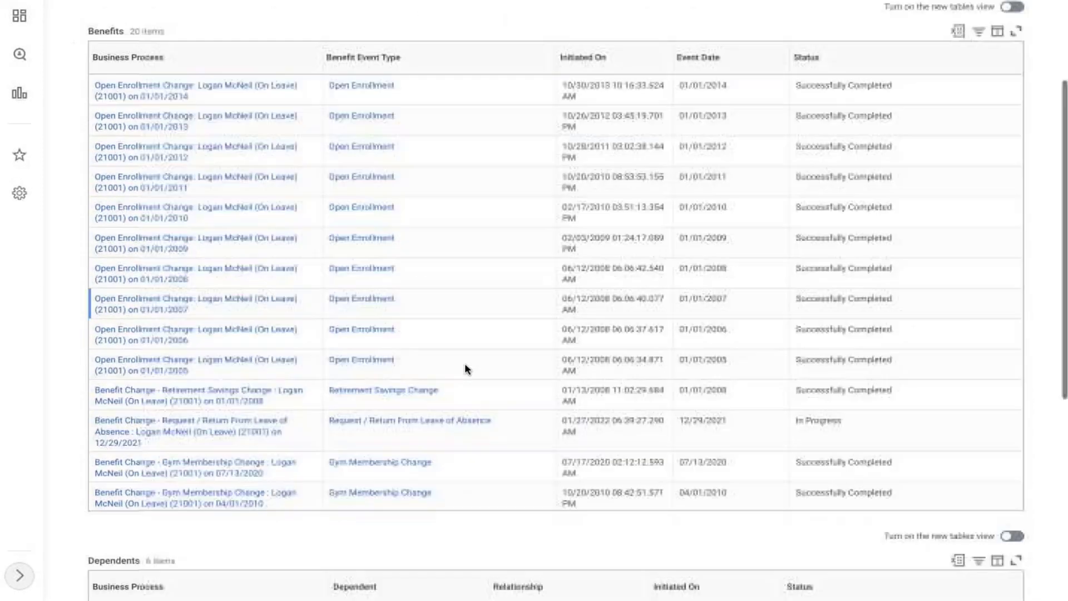
pyautogui.scroll(4, 465, 365)
pyautogui.scroll(-7, 466, 363)
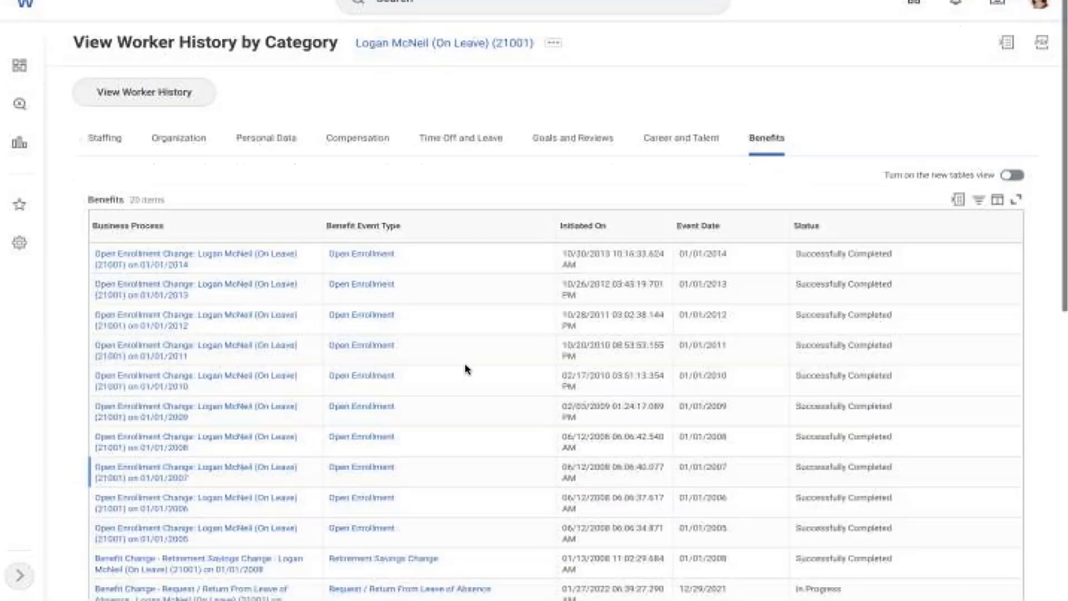
pyautogui.scroll(-1, 465, 363)
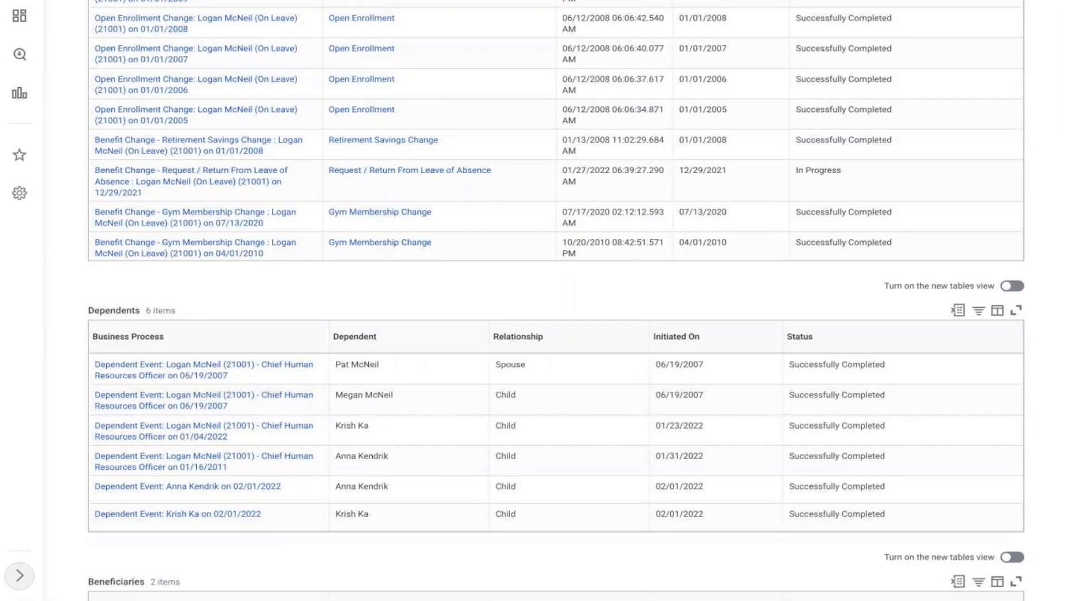
pyautogui.scroll(-3, 577, 300)
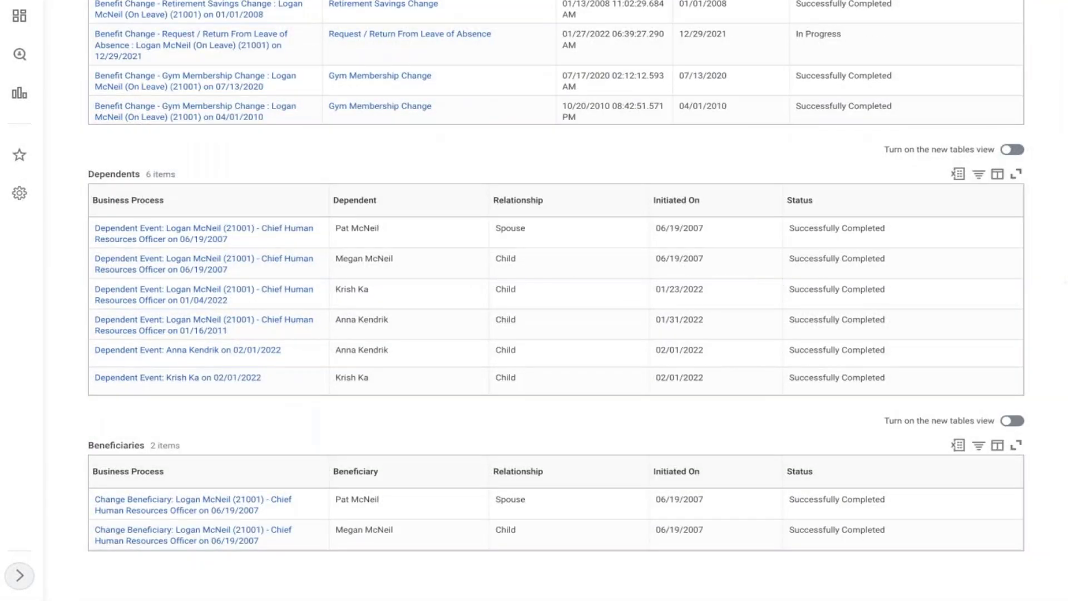
pyautogui.scroll(10, 578, 300)
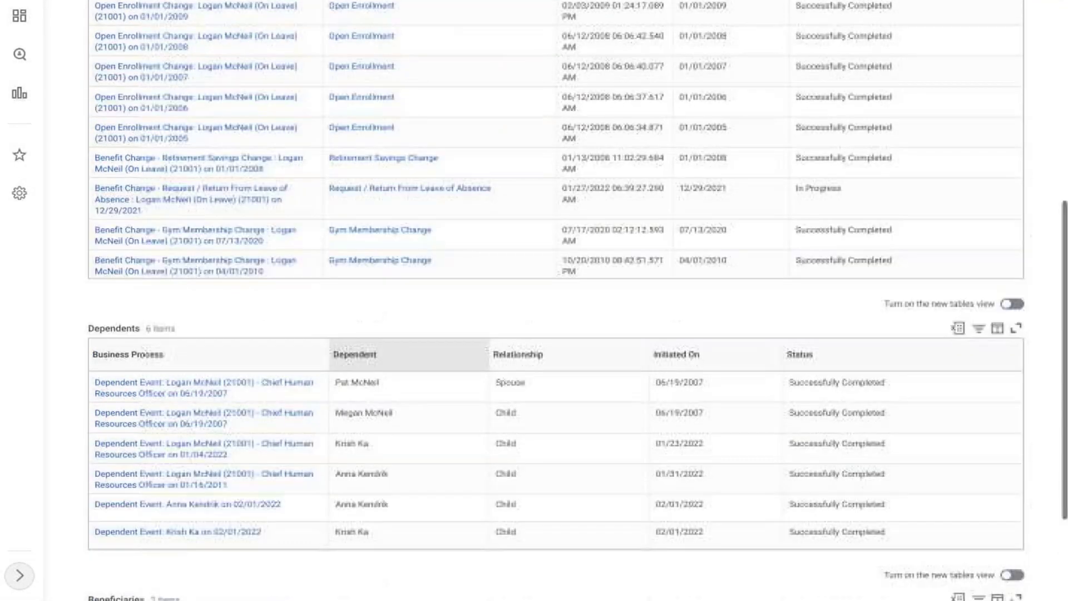
pyautogui.scroll(1, 578, 301)
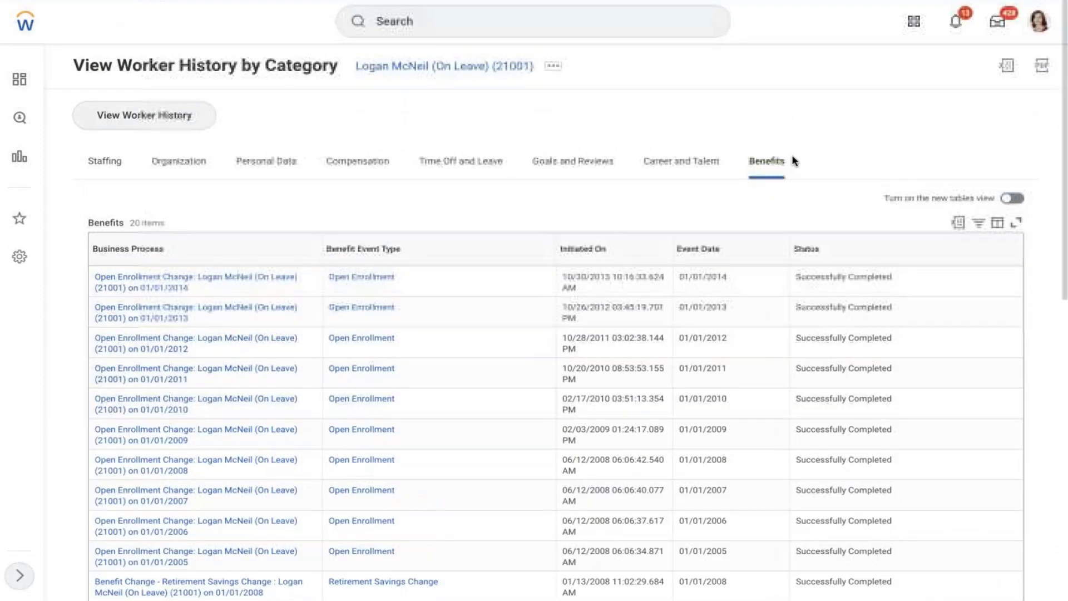
# - Show the archived items in the inbox
pyautogui.click(1038, 31)
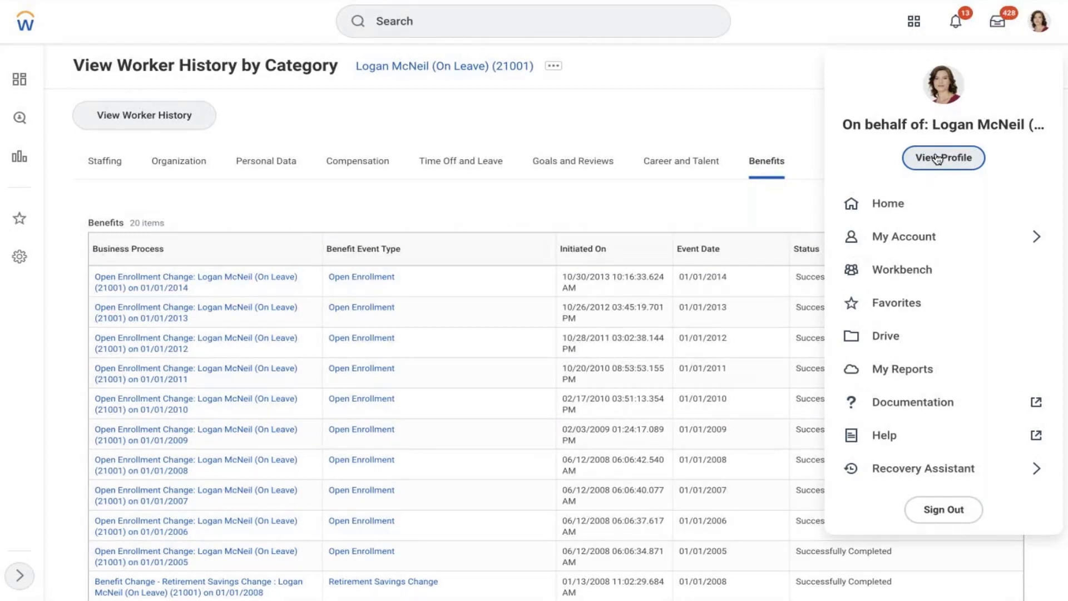
pyautogui.click(997, 22)
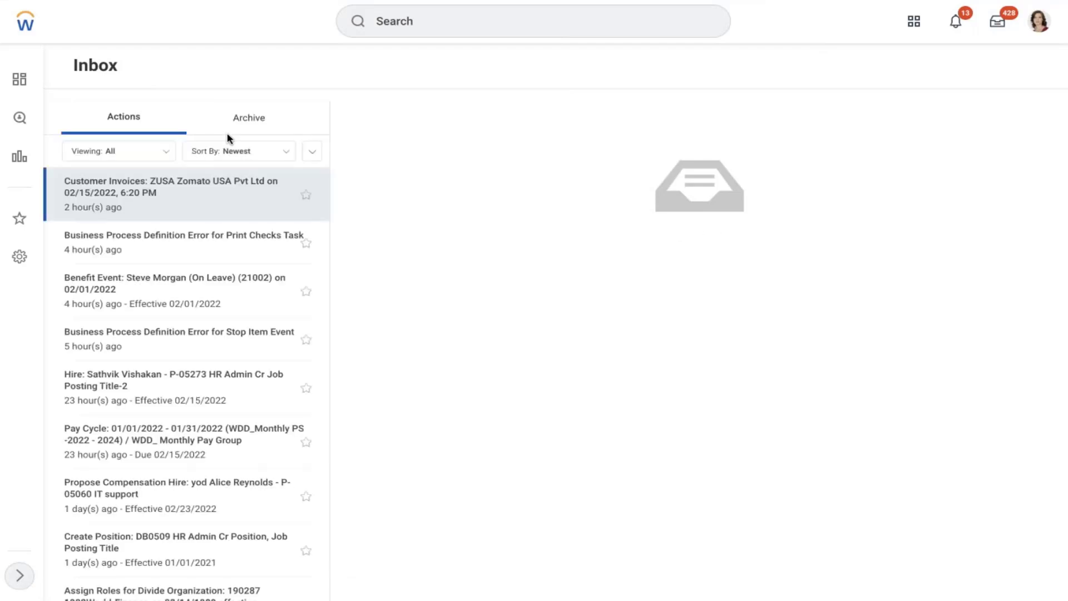
pyautogui.click(247, 117)
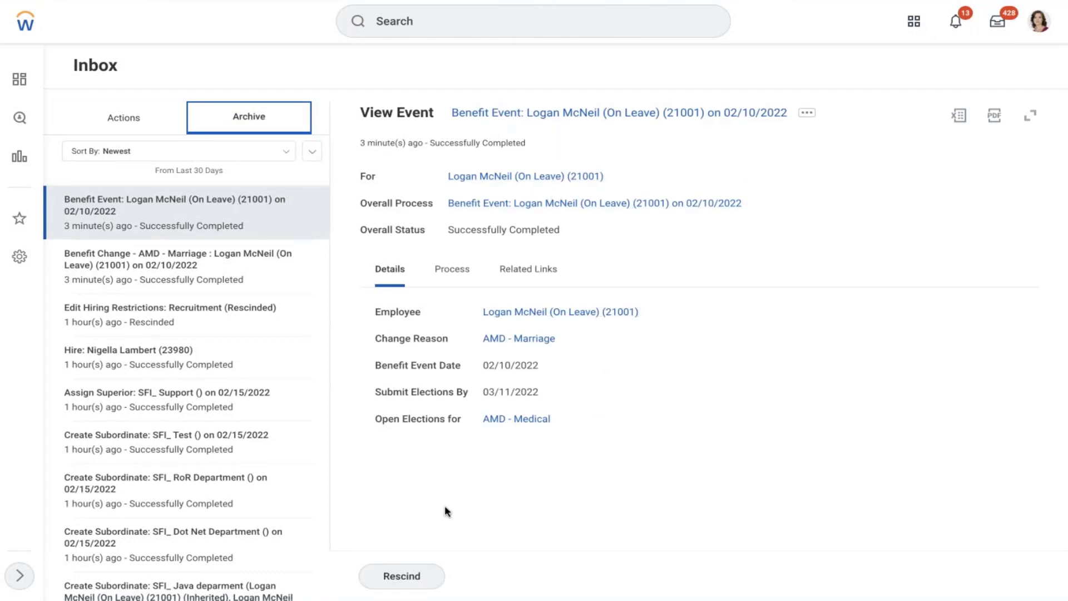
# - Rescind the AMD - Marriage benefit event with comment 'testing'
pyautogui.click(388, 576)
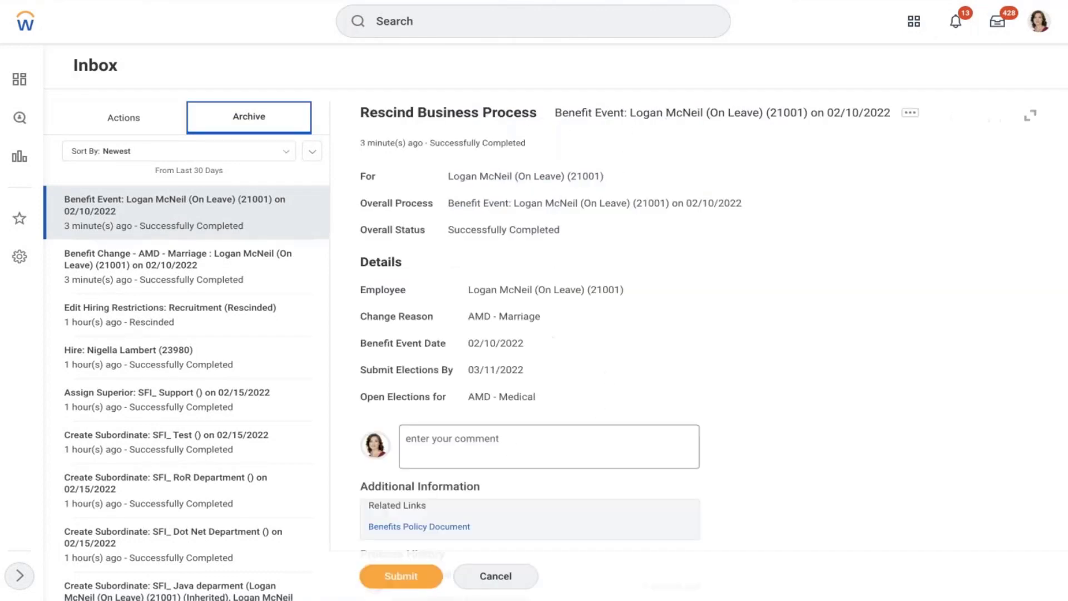
pyautogui.click(471, 438)
pyautogui.write('te')
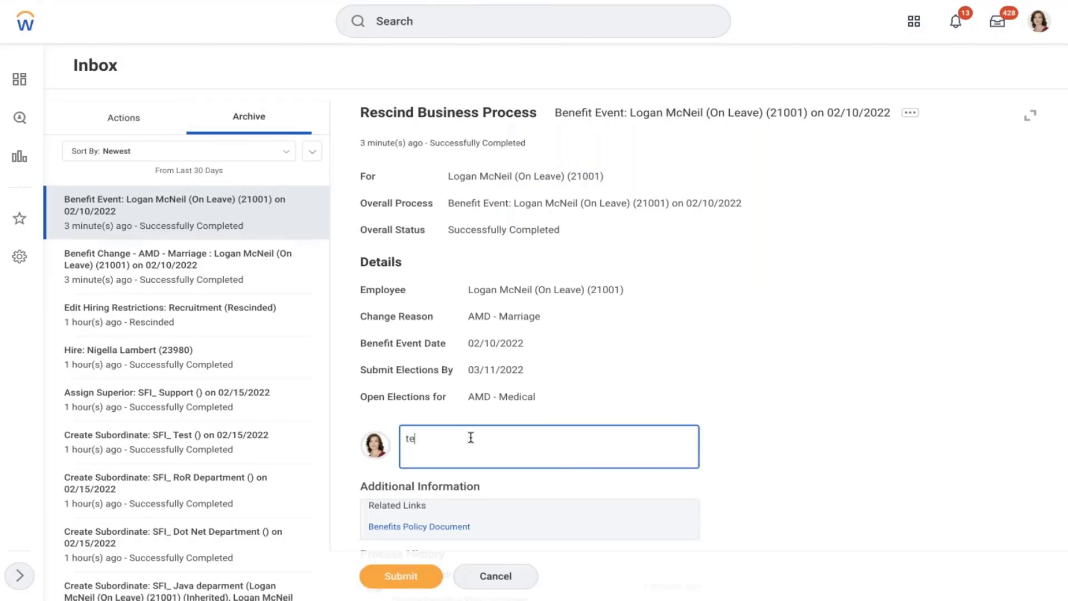
pyautogui.write('sting')
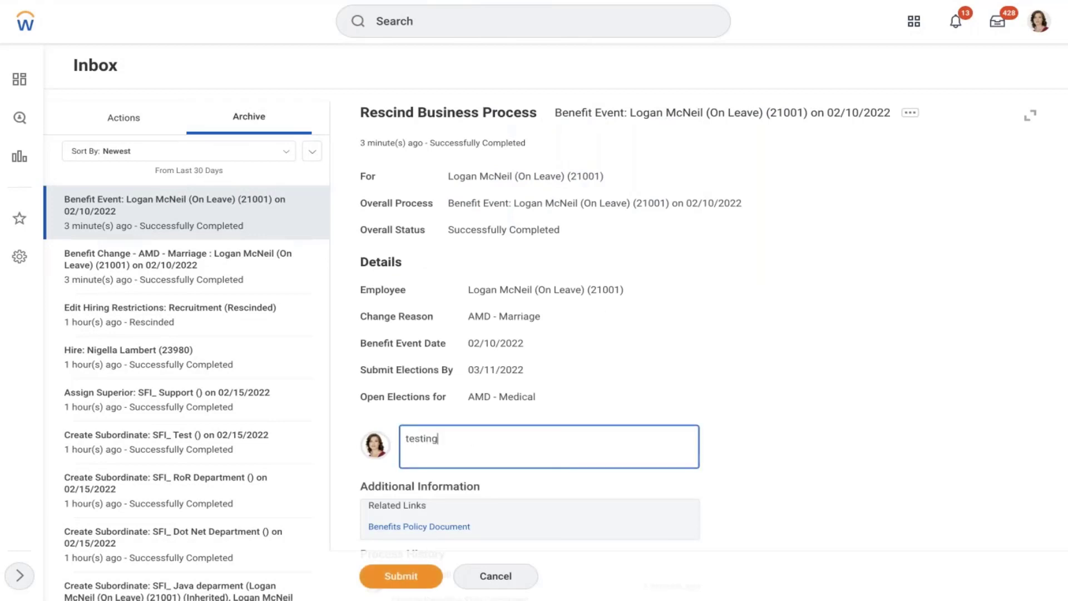
pyautogui.click(401, 576)
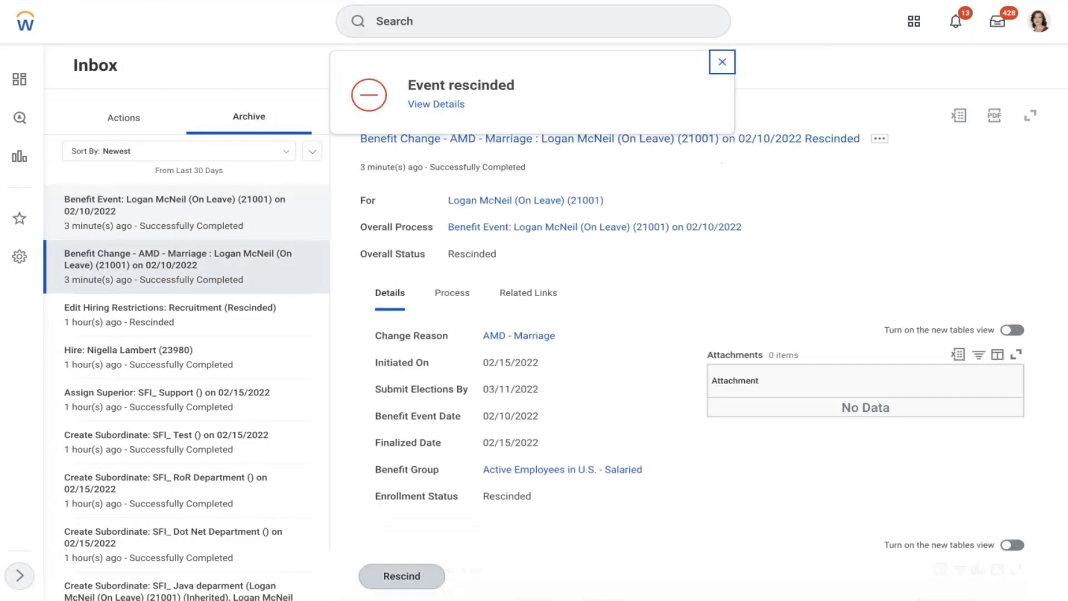
pyautogui.click(729, 62)
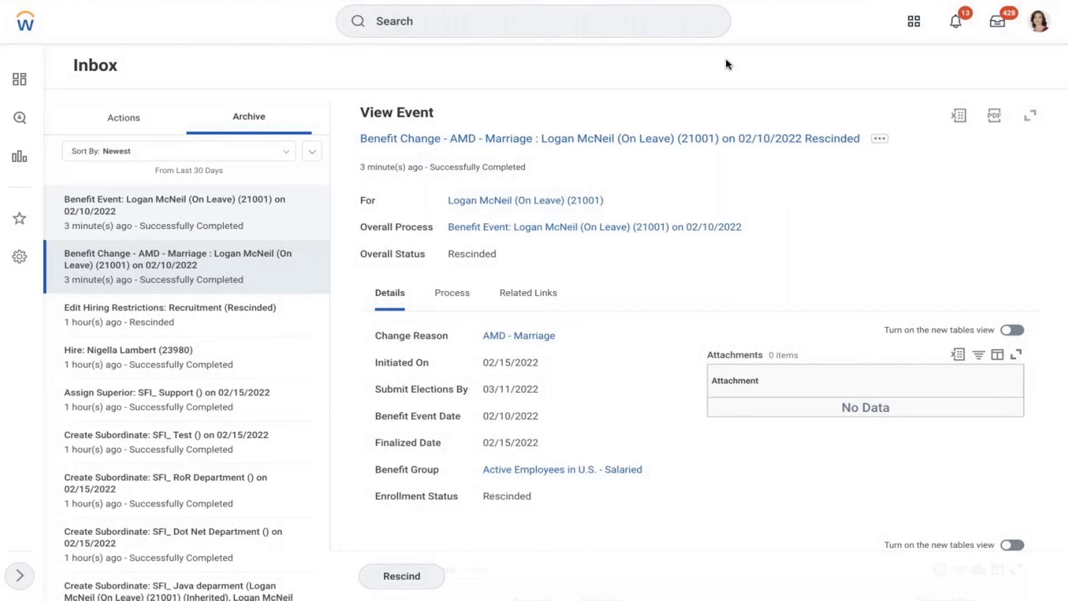
# - Run Maintain Enrollment Instructions for General Enrollment Sections
pyautogui.click(581, 34)
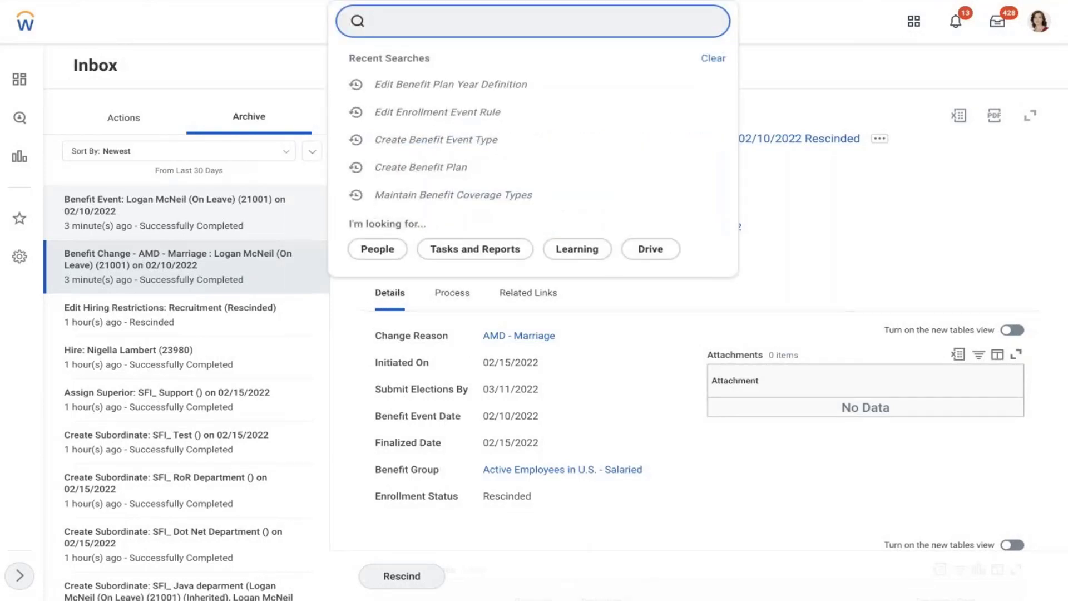
pyautogui.write('maintain enrollment inst')
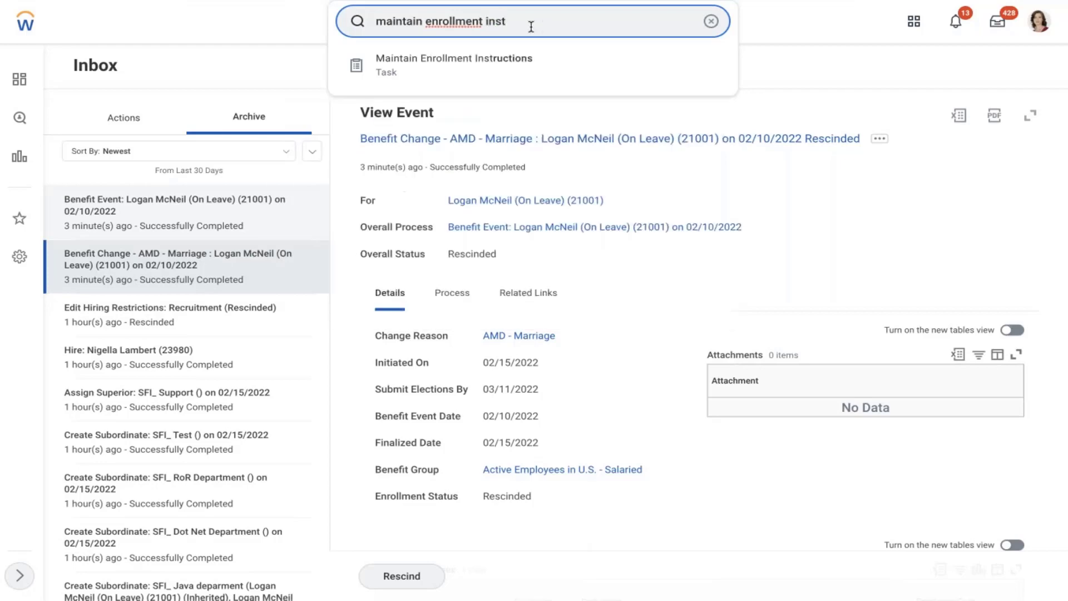
pyautogui.click(513, 63)
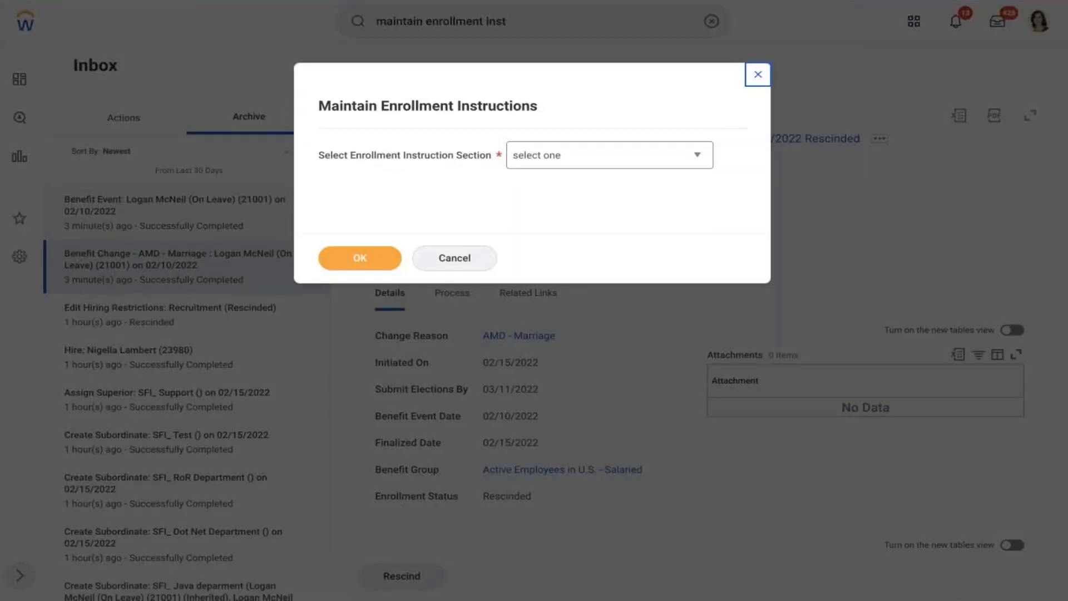
pyautogui.click(574, 151)
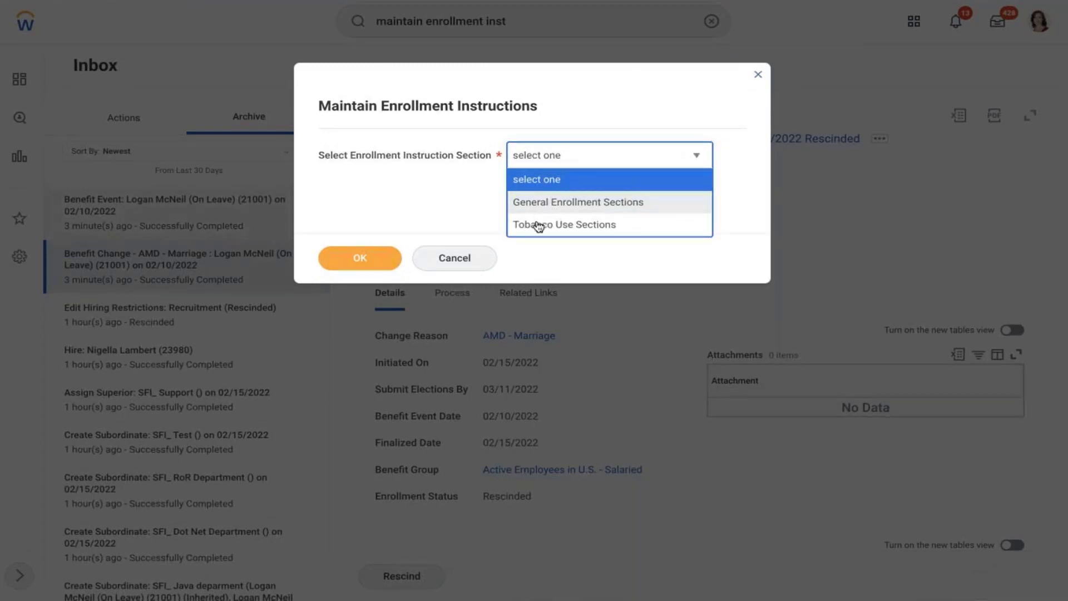
pyautogui.click(567, 210)
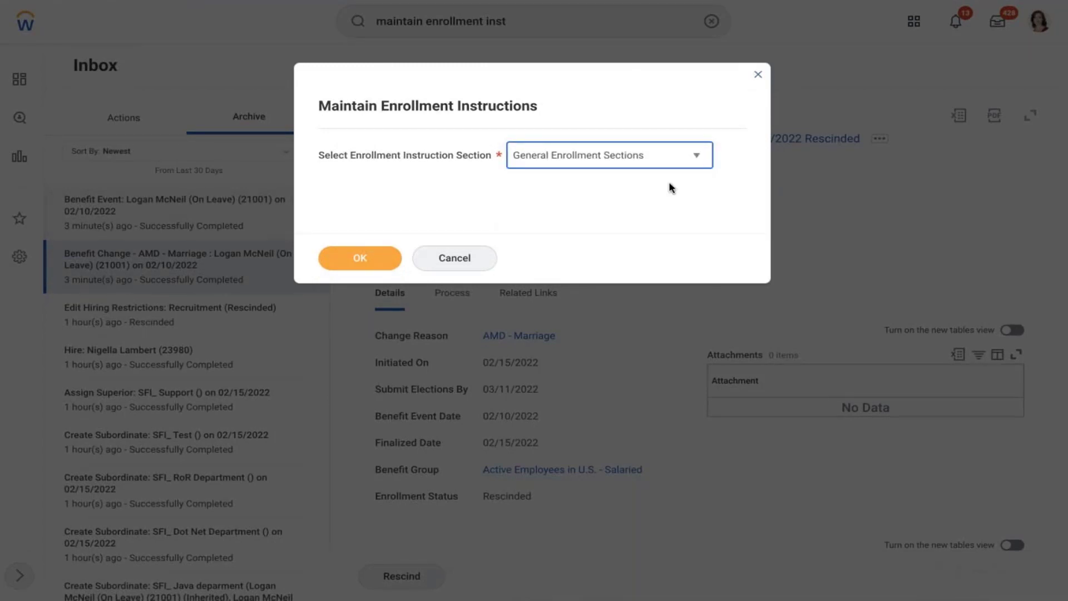
pyautogui.click(383, 252)
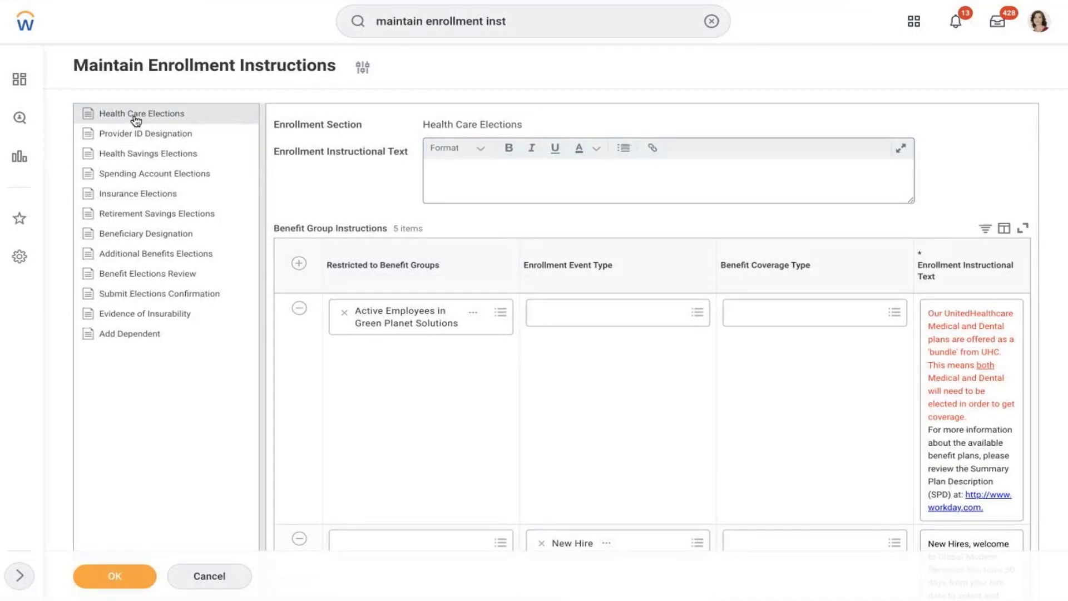
# - Add a Health Care Elections row restricted to U.S. - Salaried active employees
pyautogui.click(301, 265)
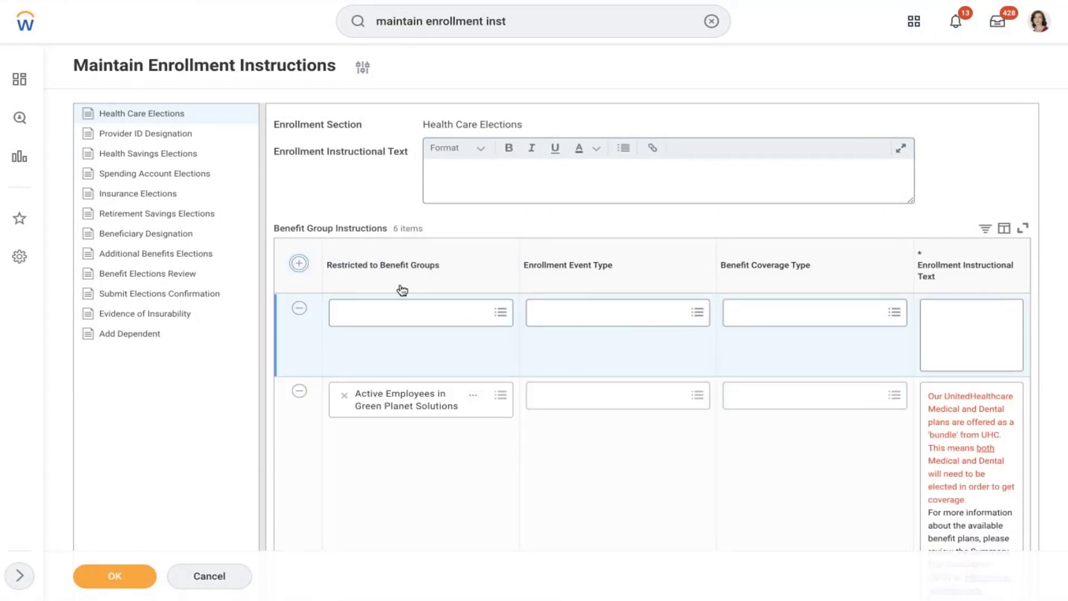
pyautogui.click(396, 310)
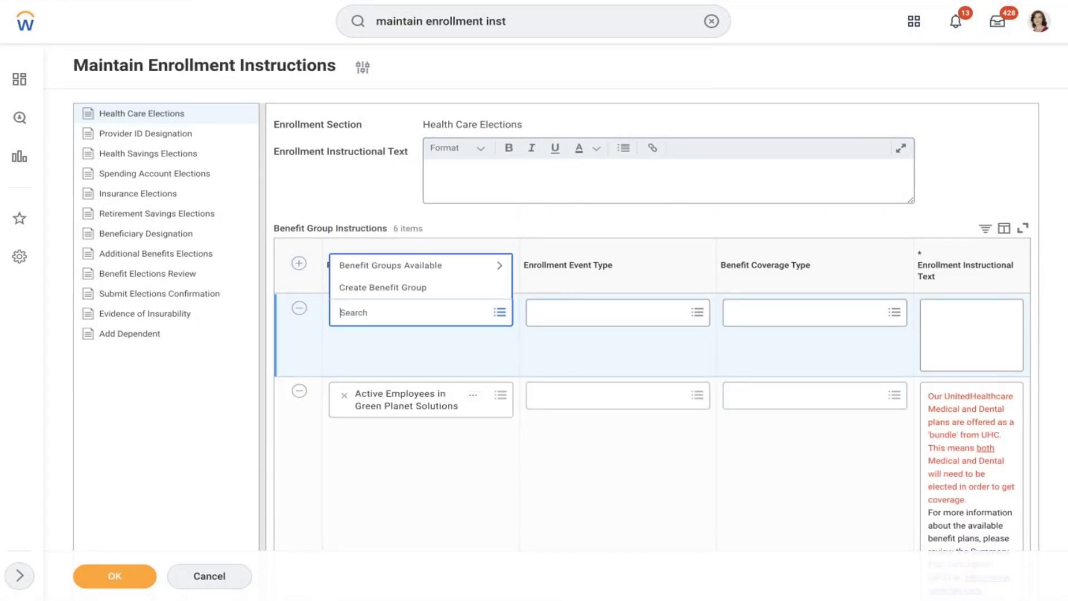
pyautogui.click(365, 268)
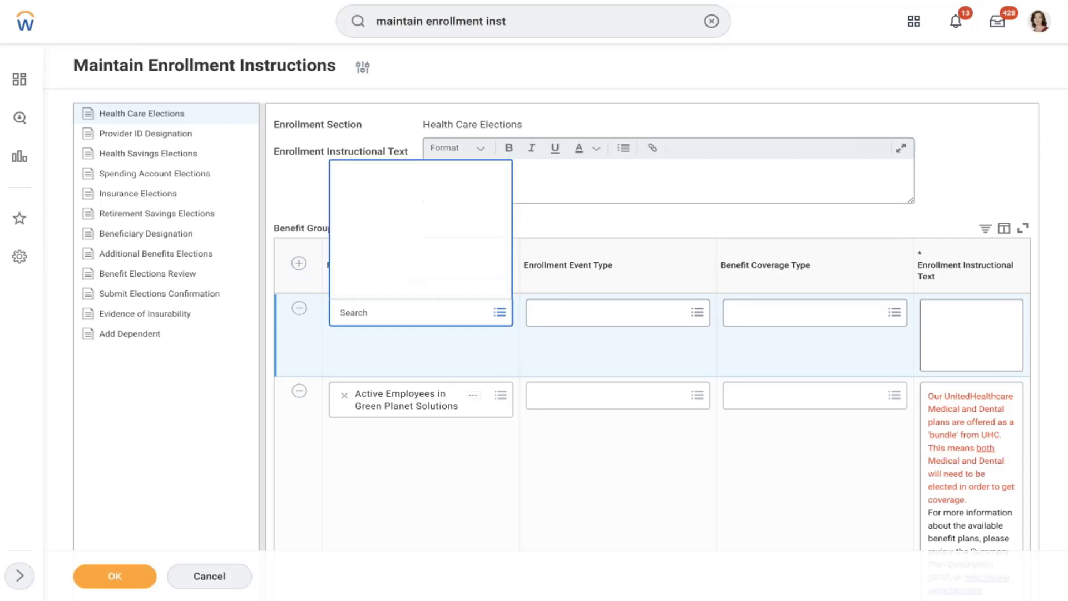
pyautogui.press('Down')
pyautogui.press('Down')
pyautogui.press('Down')
pyautogui.press('Down')
pyautogui.press('Down')
pyautogui.press('Down')
pyautogui.press('Down')
pyautogui.press('Down')
pyautogui.press('Down')
pyautogui.press('Down')
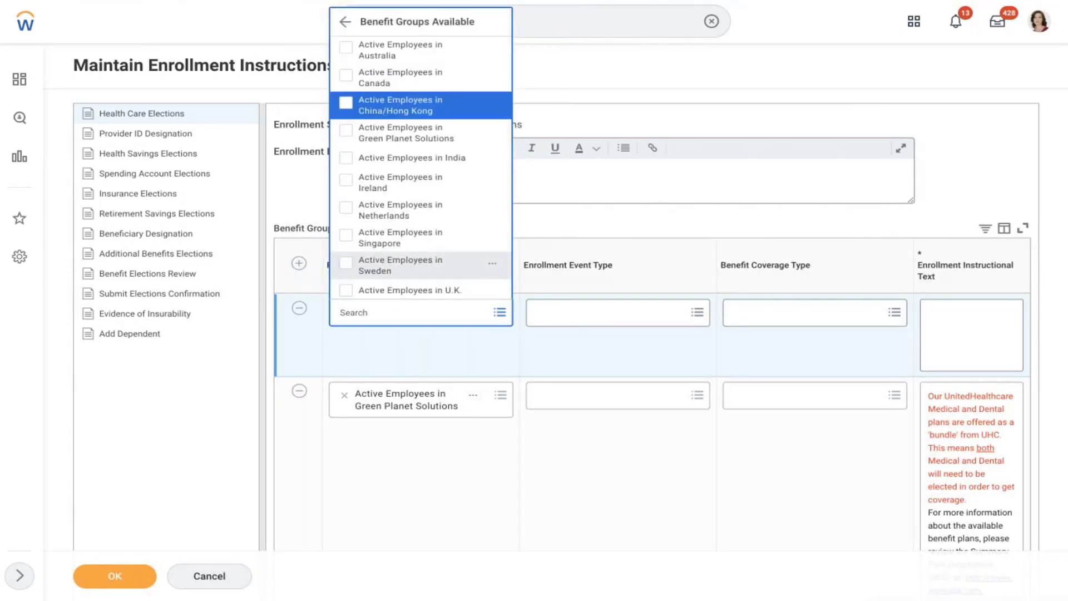
pyautogui.press('Down')
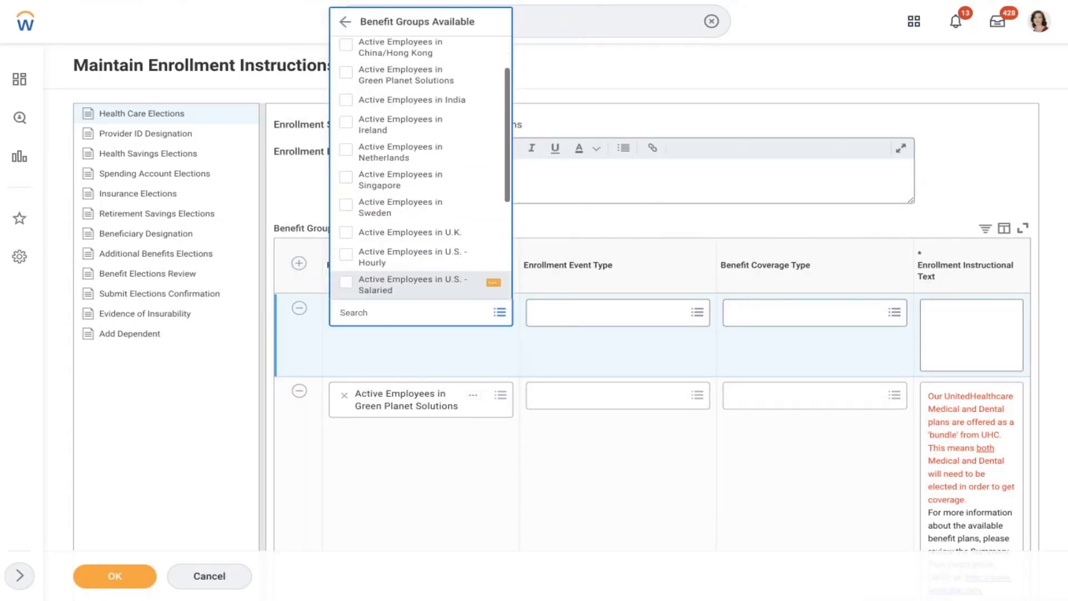
pyautogui.click(383, 291)
# - Set the row's event type to AMD - Marriage and coverage type to AMD - Medical
pyautogui.click(606, 318)
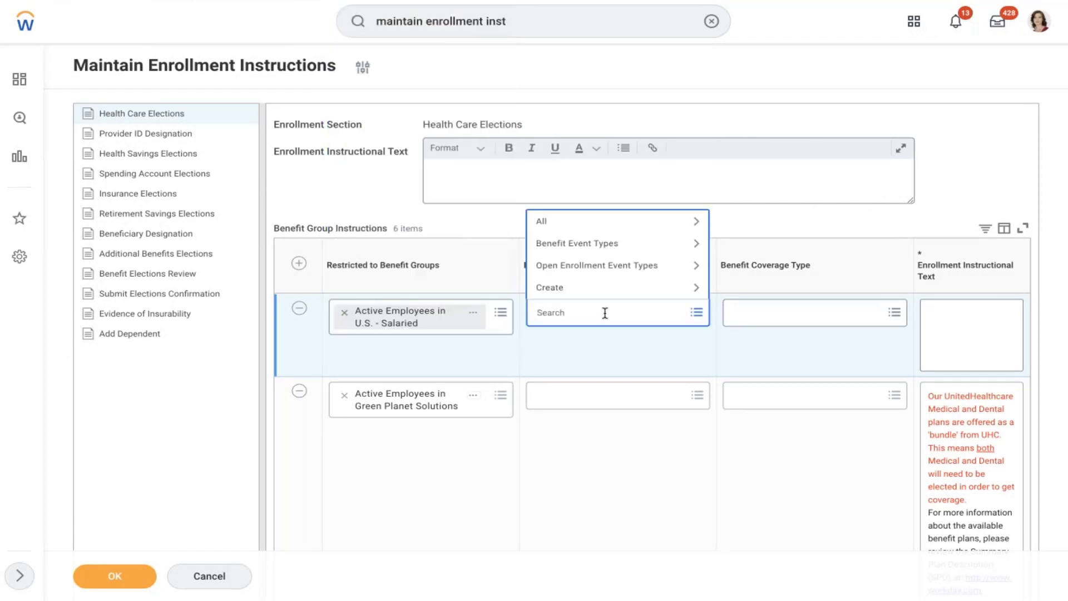
pyautogui.write('amd')
pyautogui.press('Return')
pyautogui.click(611, 239)
pyautogui.click(766, 313)
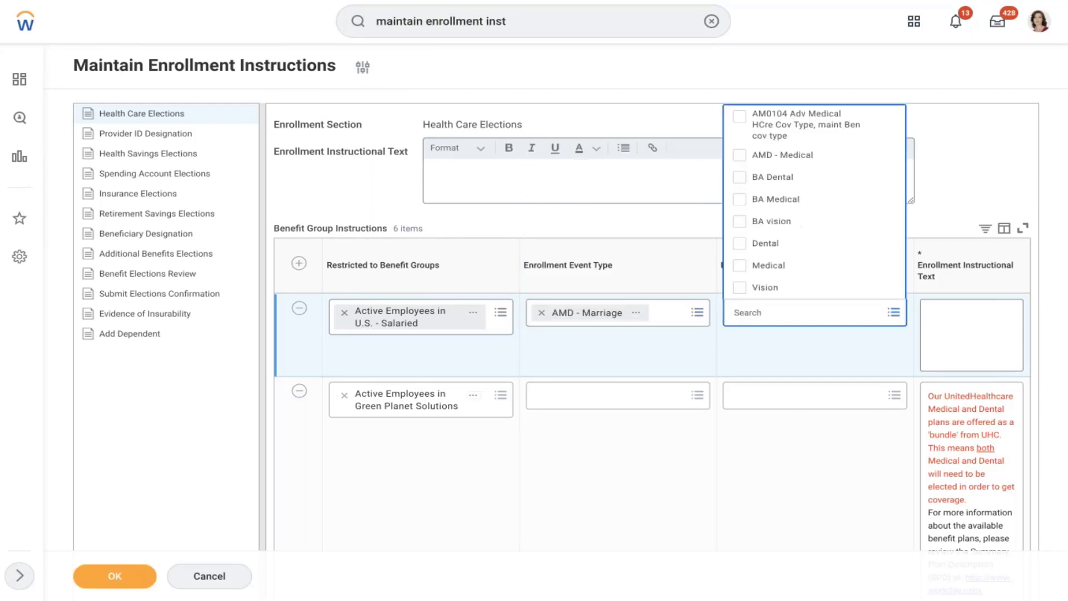
pyautogui.click(804, 155)
pyautogui.click(946, 156)
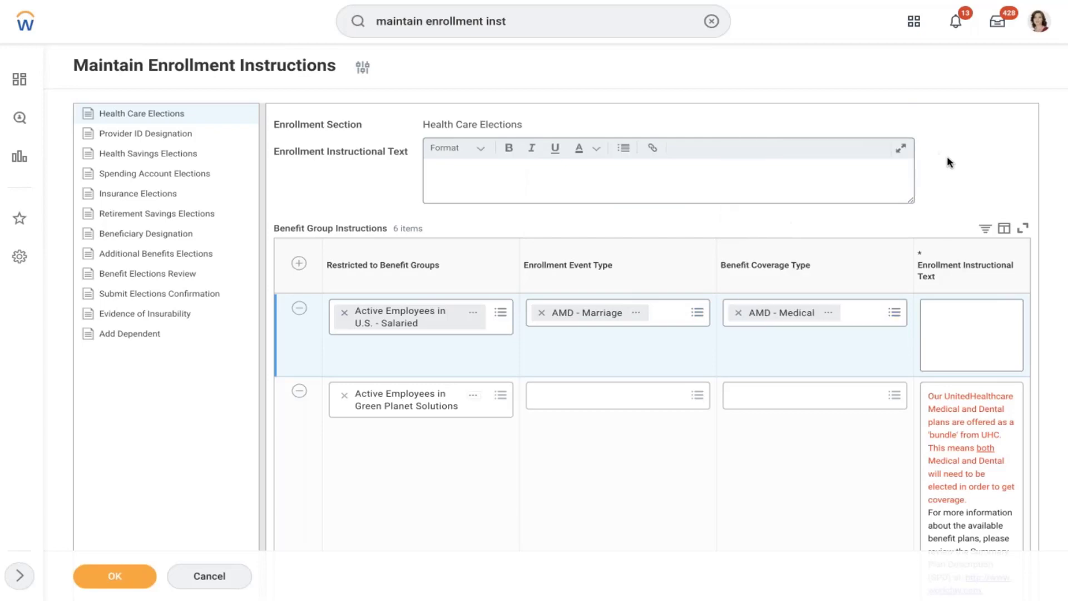
pyautogui.click(967, 330)
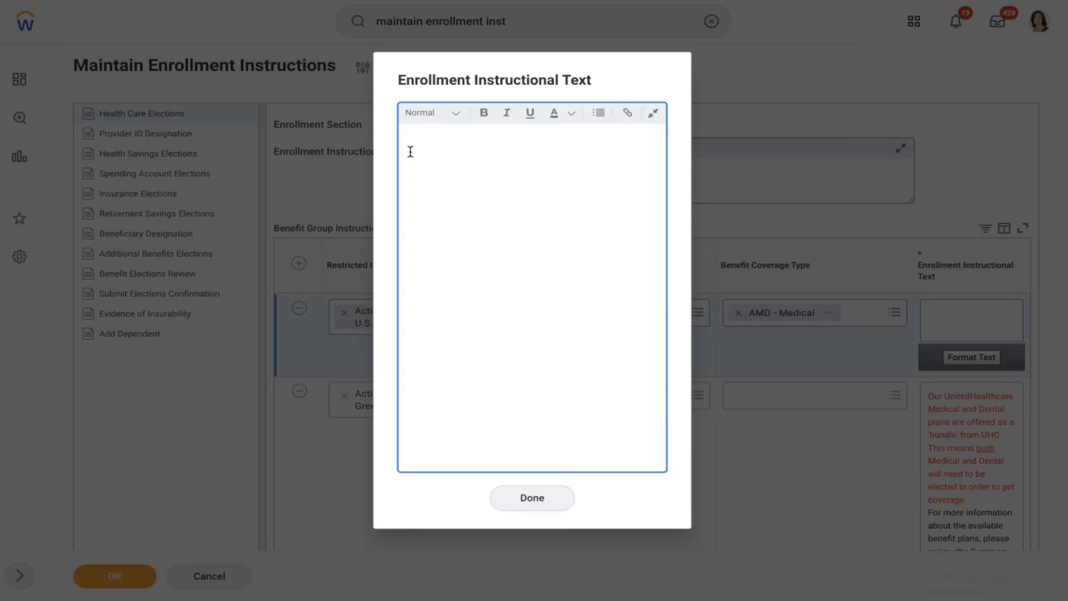
# - Type the eligibility greeting, then an Allowed dependents list of Spouse and Children
pyautogui.write('Hi Your eligible to enroll your dep')
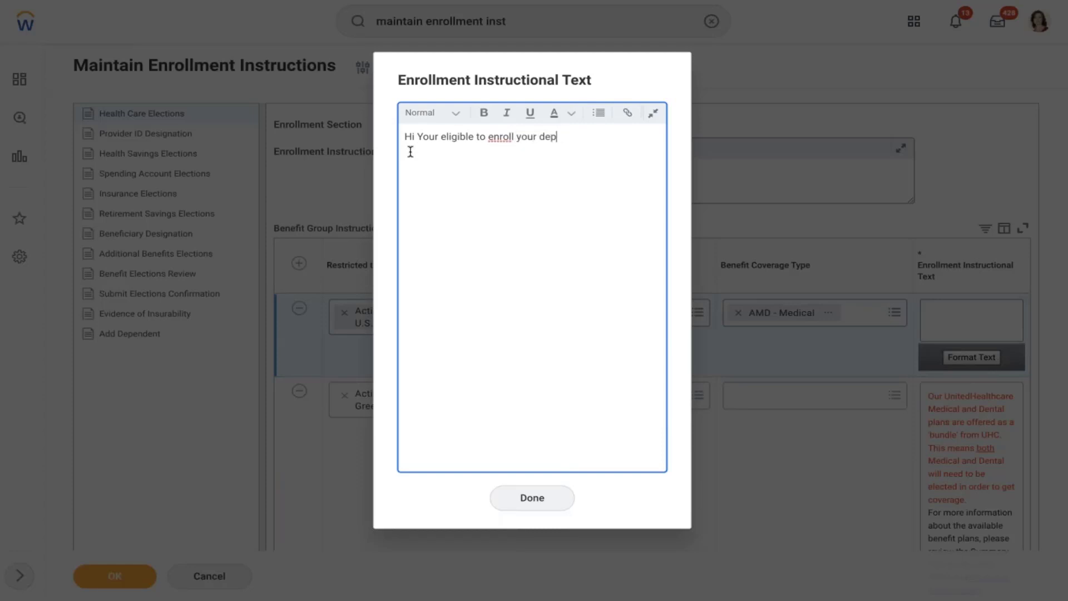
pyautogui.write('endents in to this plan  ')
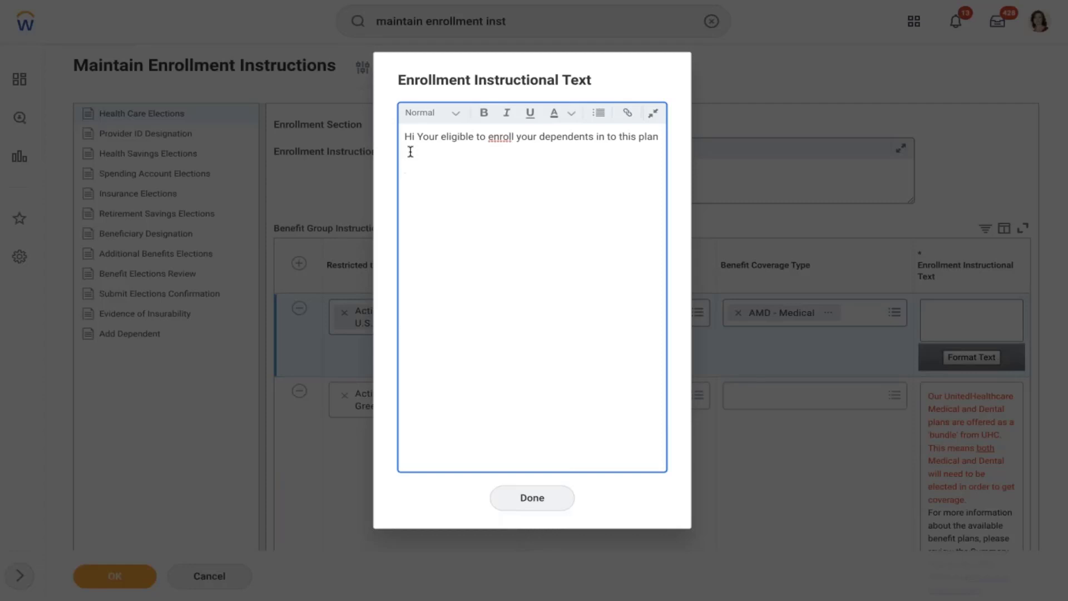
pyautogui.write('Allowed dependents')
pyautogui.press('Return')
pyautogui.write('Spouse C')
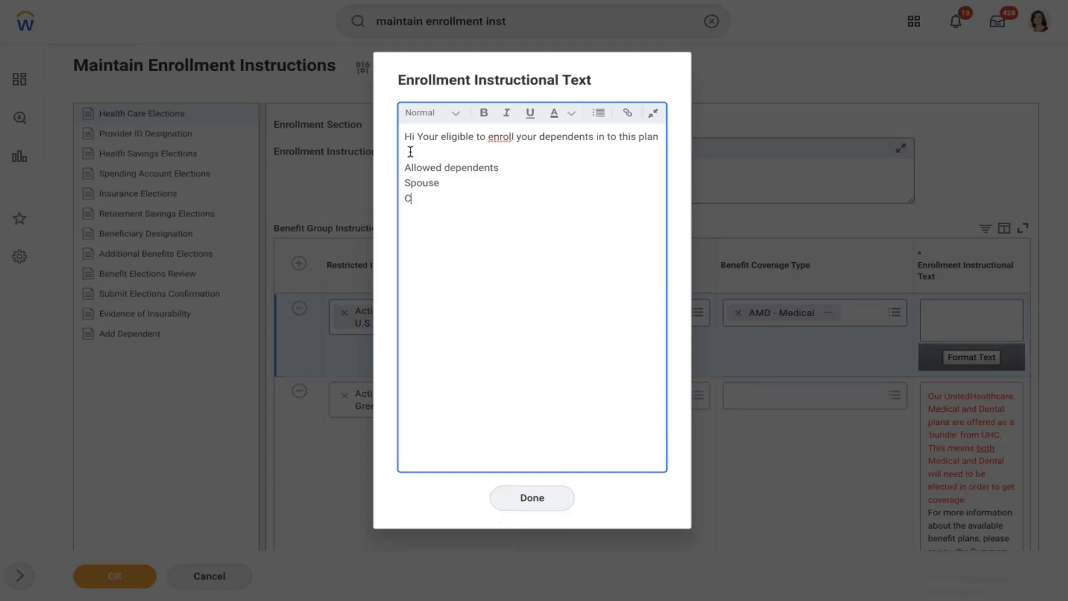
pyautogui.write('hildren')
pyautogui.rightClick(512, 137)
pyautogui.click(480, 147)
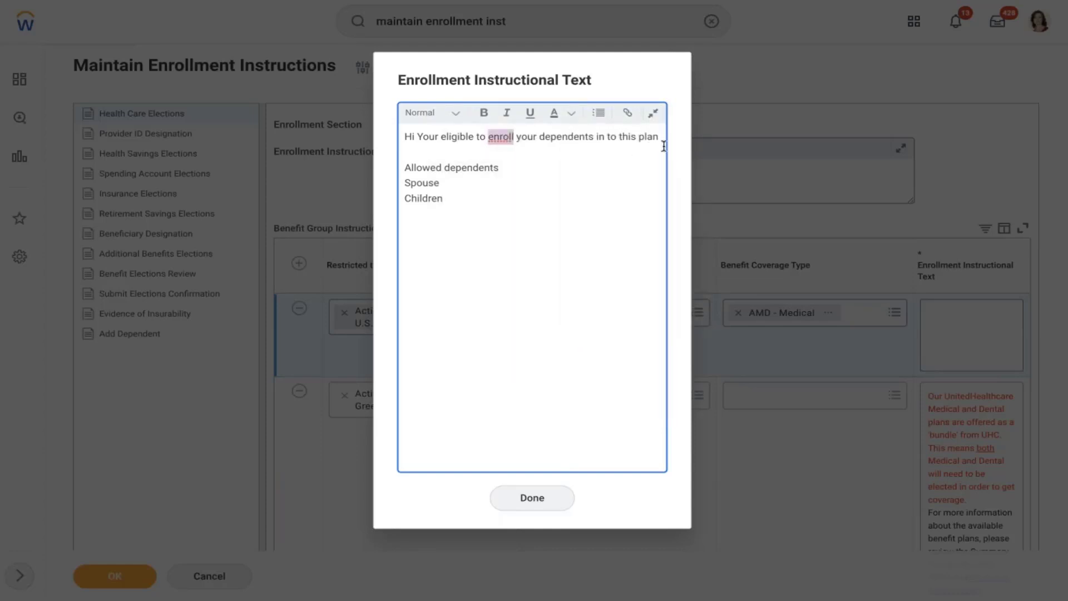
# - Add the questions line about the link or benefit partner, correcting 'reachout' to 'reach-out'
pyautogui.click(662, 134)
pyautogui.write('If you have any ')
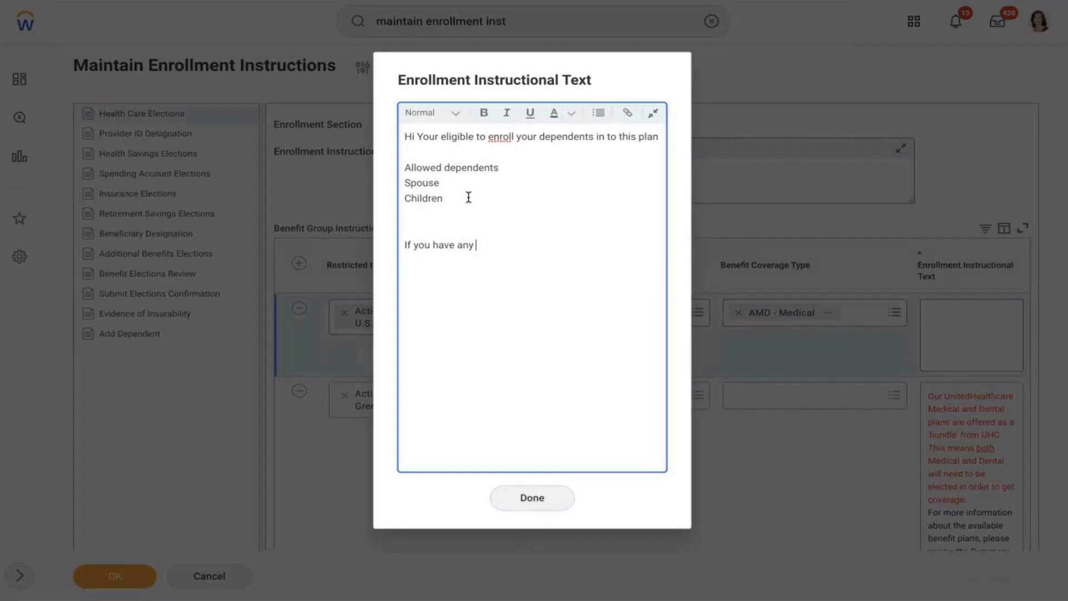
pyautogui.write('questions on this plan')
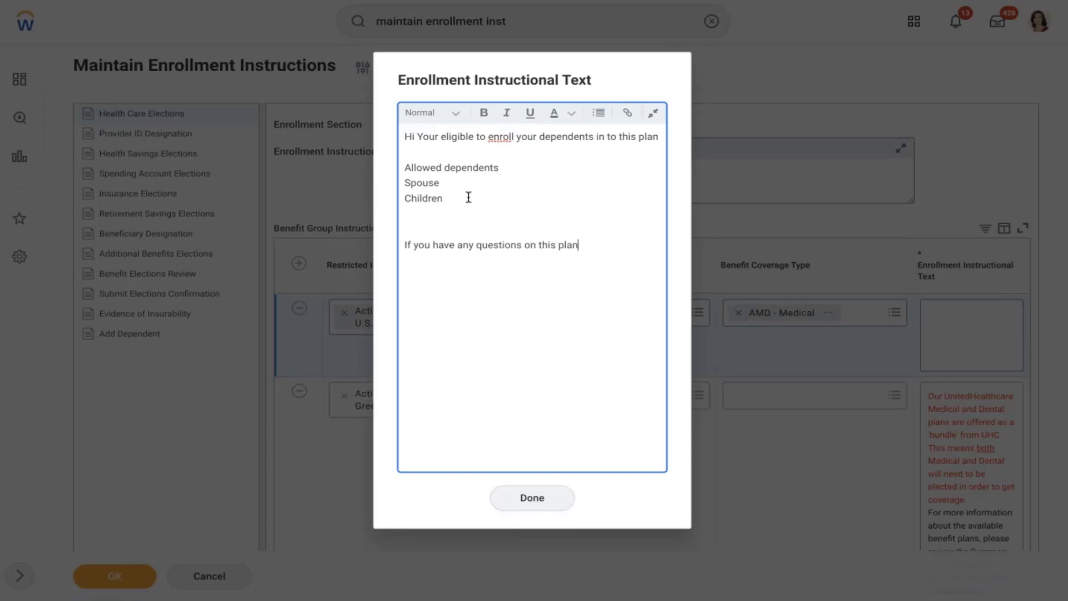
pyautogui.write(', please select below link')
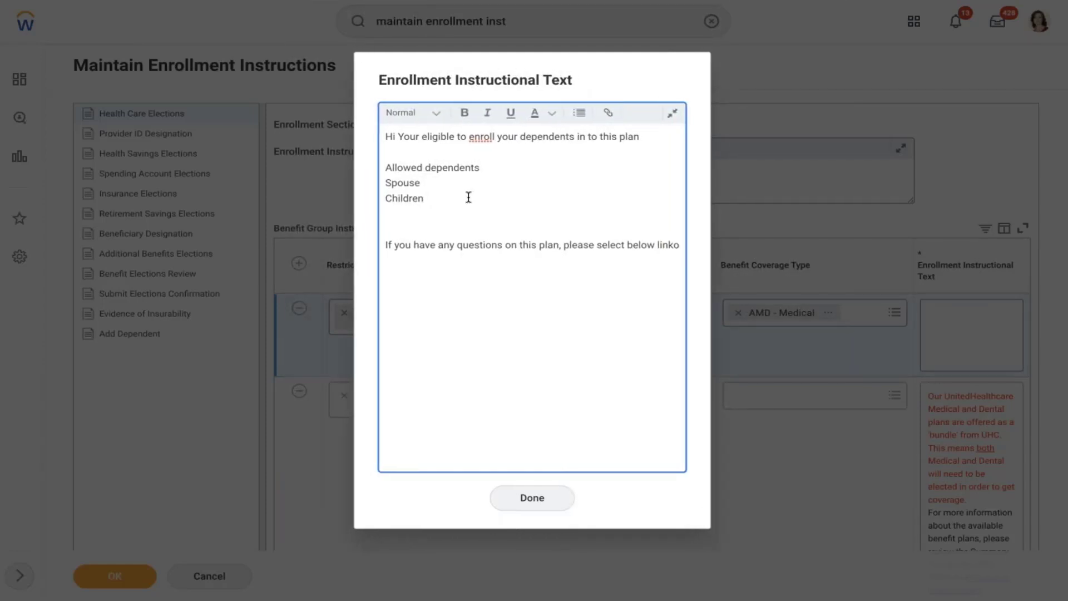
pyautogui.write(' or')
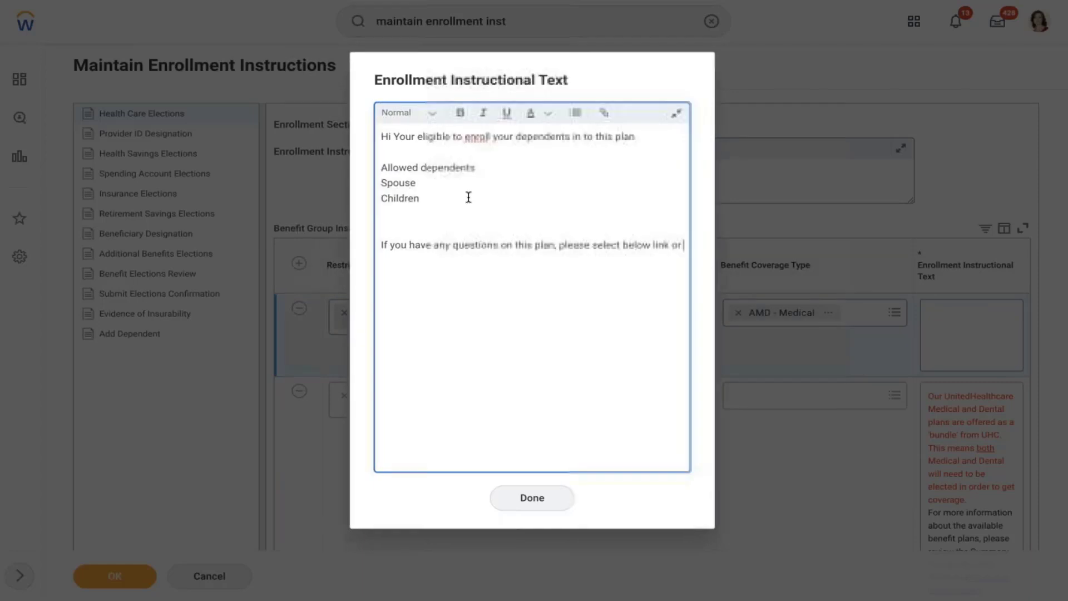
pyautogui.write(' reachout to')
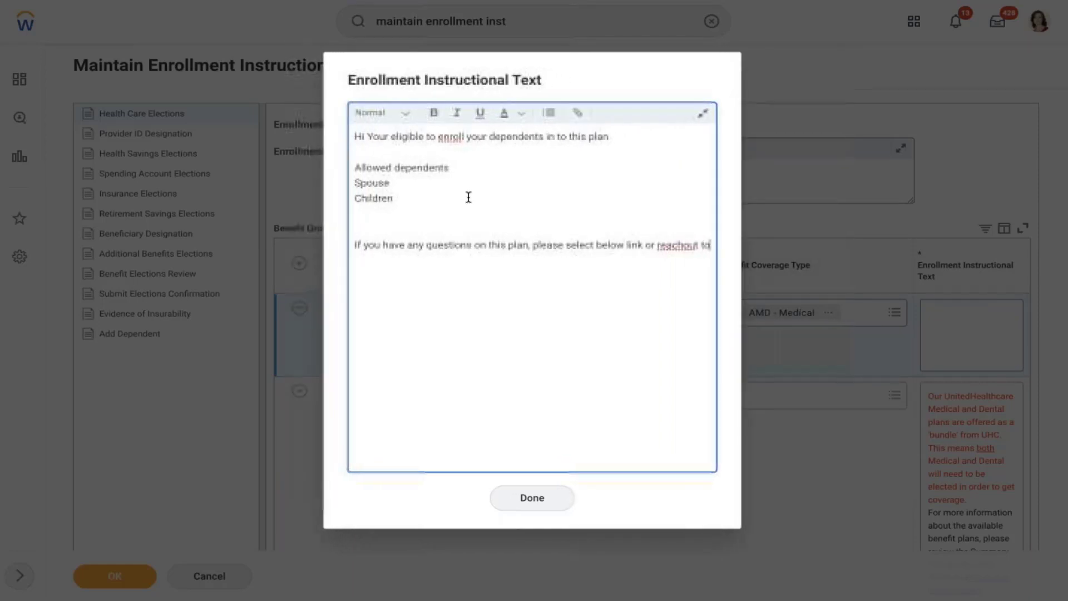
pyautogui.write(' your bene')
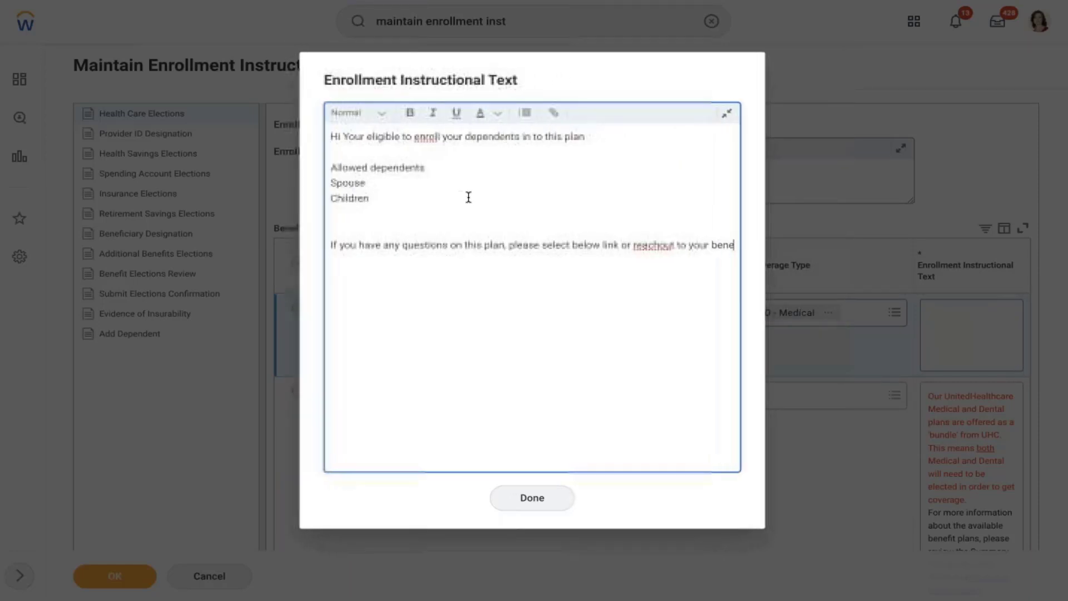
pyautogui.write('fit partner')
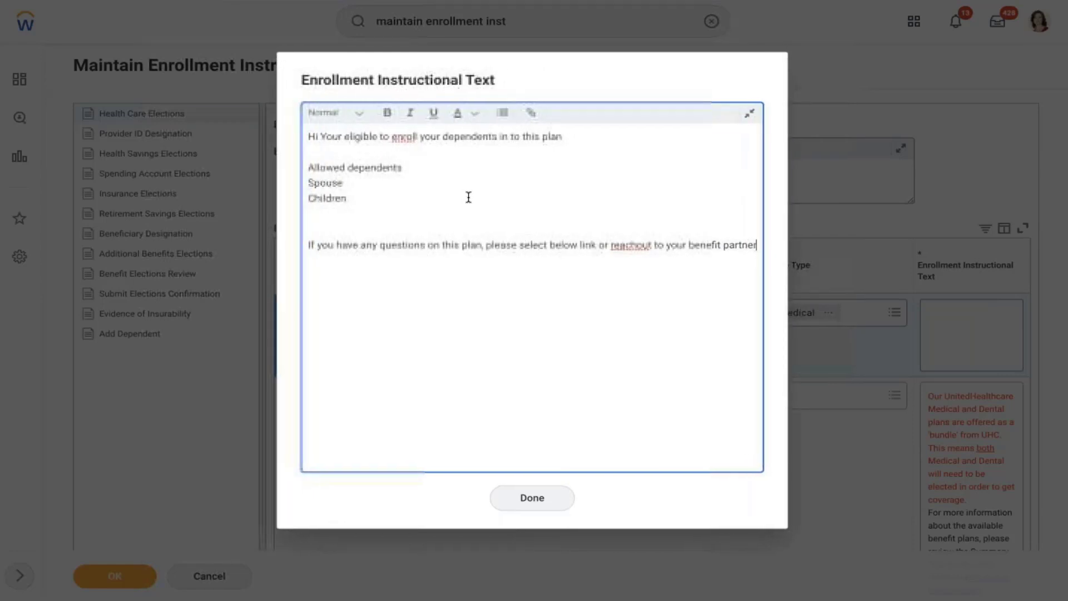
pyautogui.rightClick(629, 243)
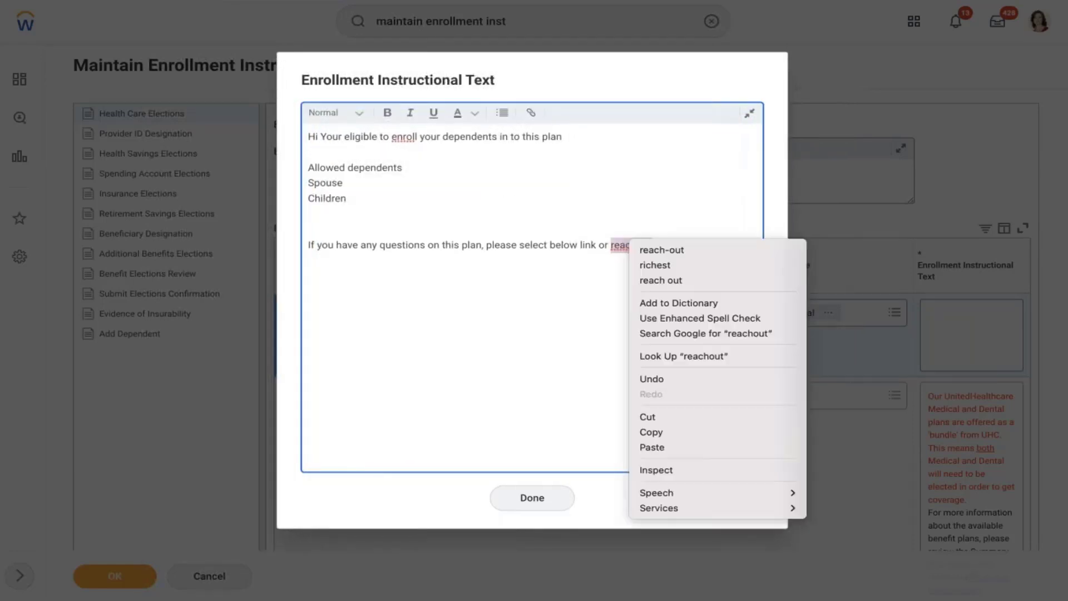
pyautogui.click(661, 250)
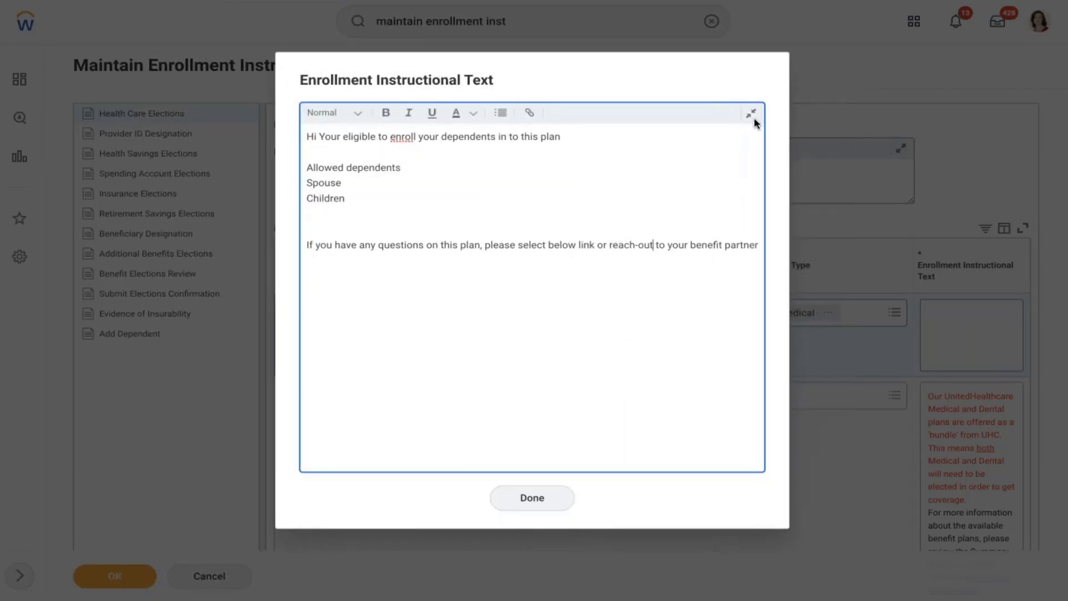
pyautogui.click(751, 114)
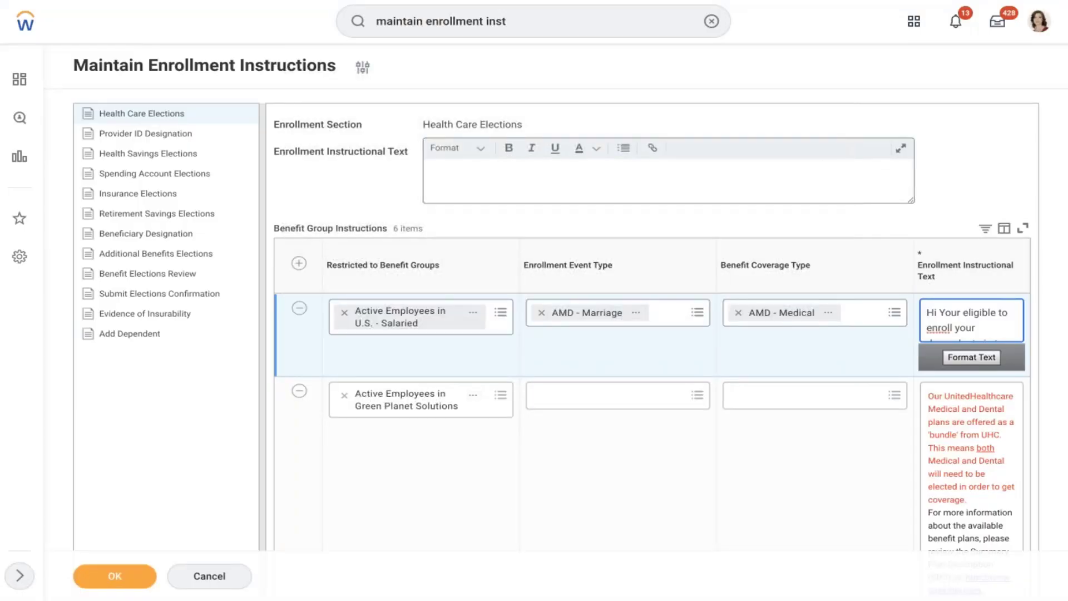
pyautogui.click(973, 359)
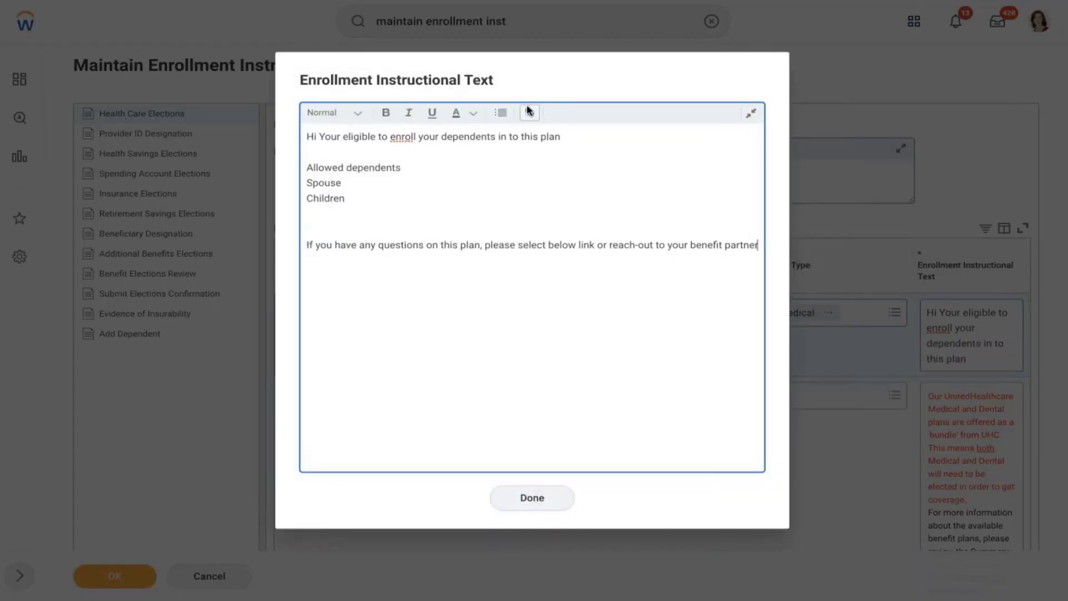
pyautogui.click(530, 114)
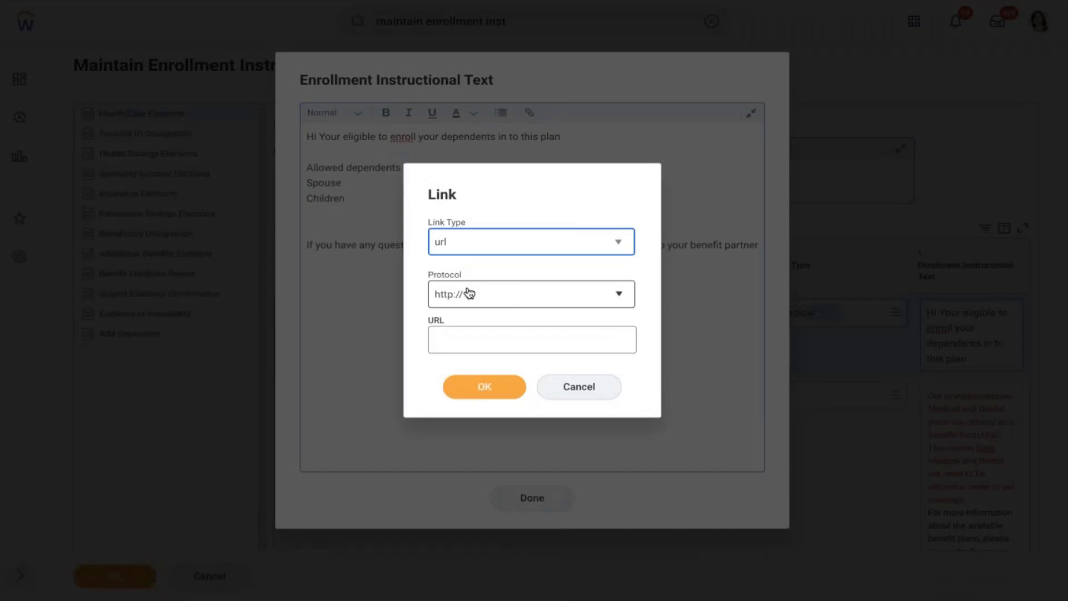
pyautogui.click(470, 342)
pyautogui.write('ab')
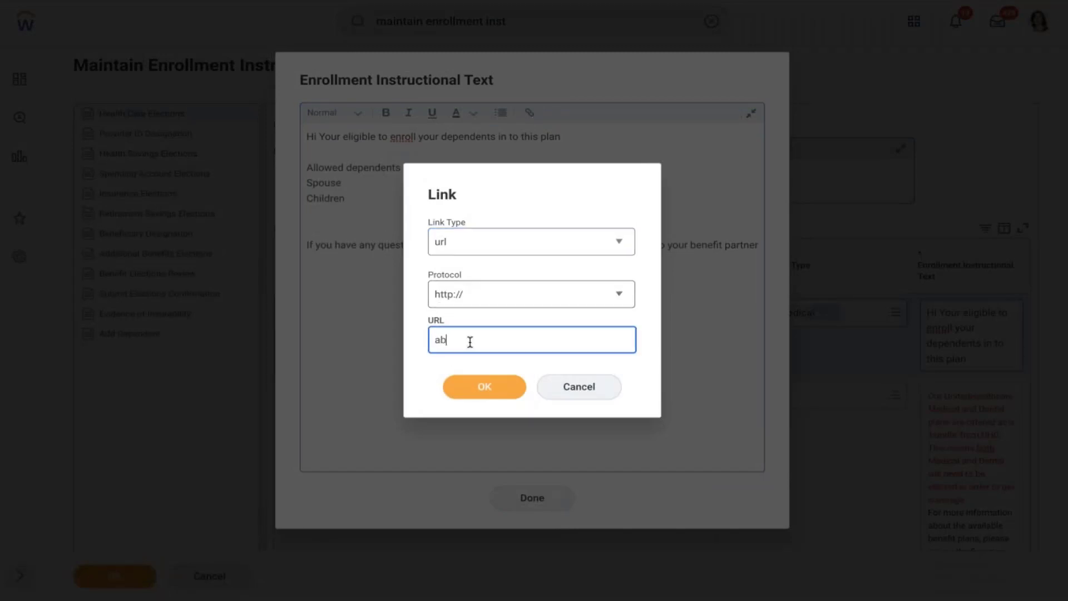
pyautogui.write('cd.co')
pyautogui.press('BackSpace')
pyautogui.press('BackSpace')
pyautogui.press('BackSpace')
pyautogui.press('BackSpace')
pyautogui.press('BackSpace')
pyautogui.press('BackSpace')
pyautogui.press('BackSpace')
pyautogui.write('abcd.com')
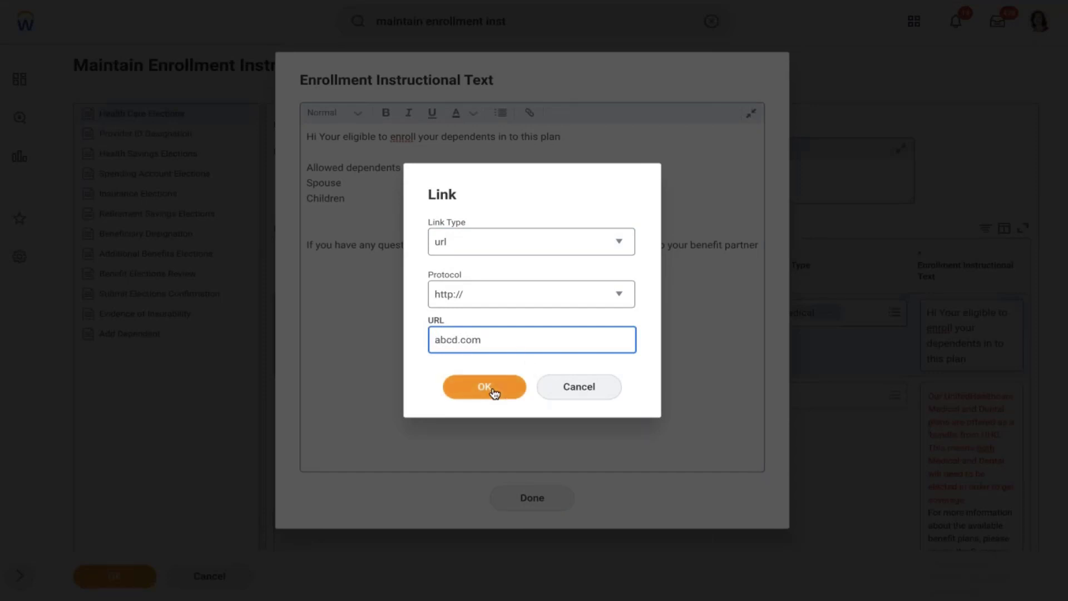
pyautogui.click(492, 390)
pyautogui.doubleClick(749, 250)
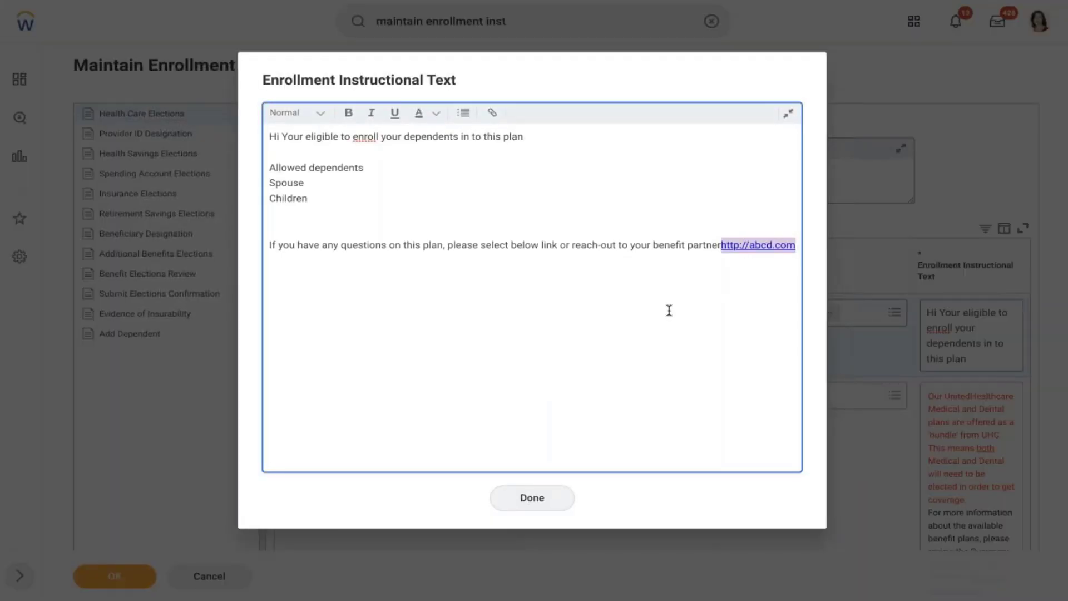
pyautogui.click(581, 389)
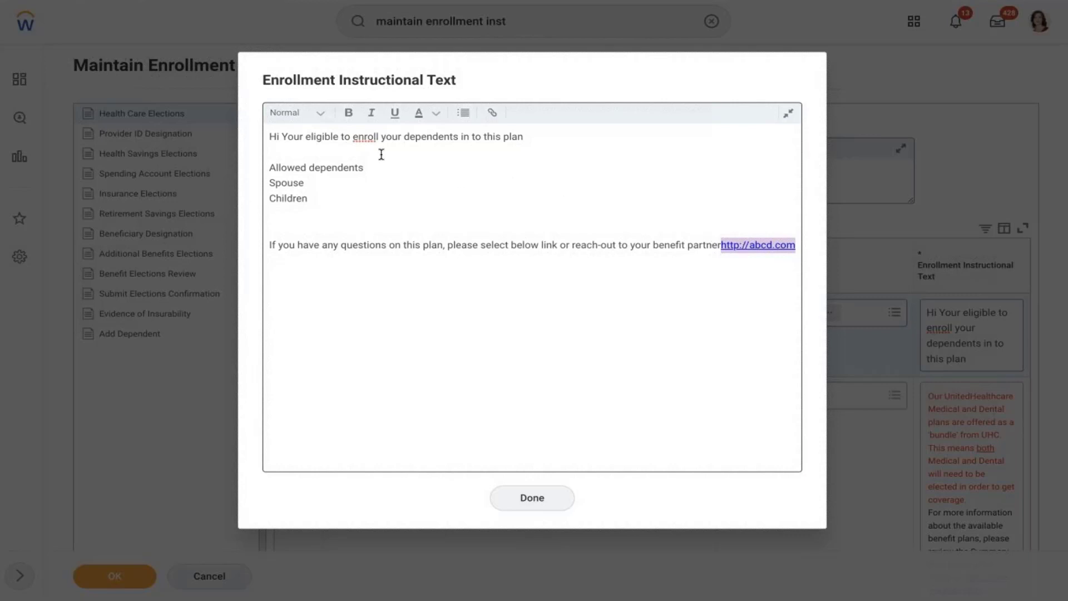
# - Make Spouse and Children a bold bulleted list and finish with Done
pyautogui.rightClick(367, 139)
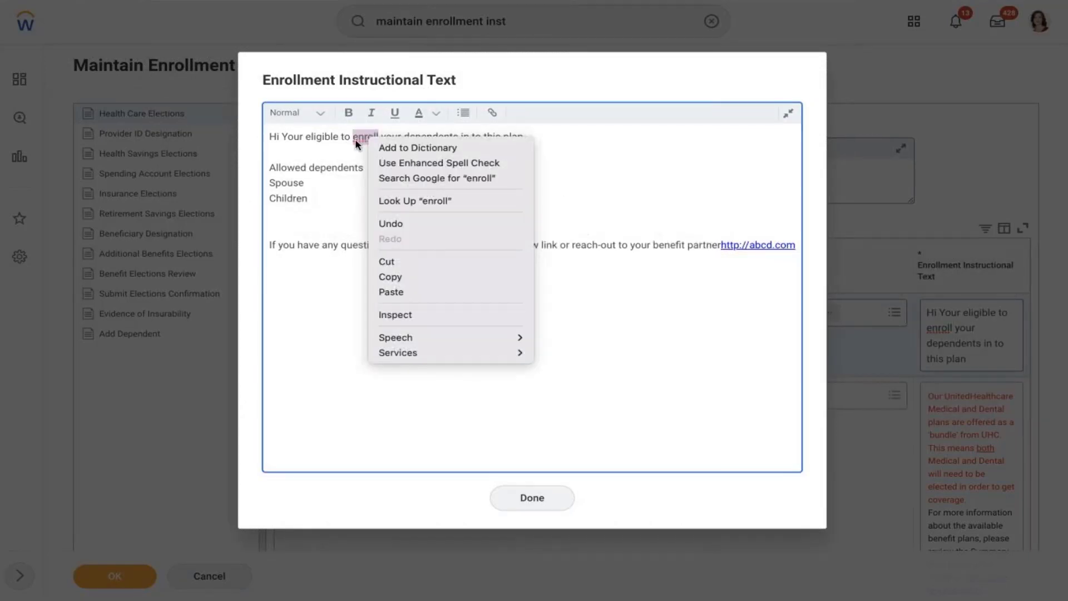
pyautogui.press('Escape')
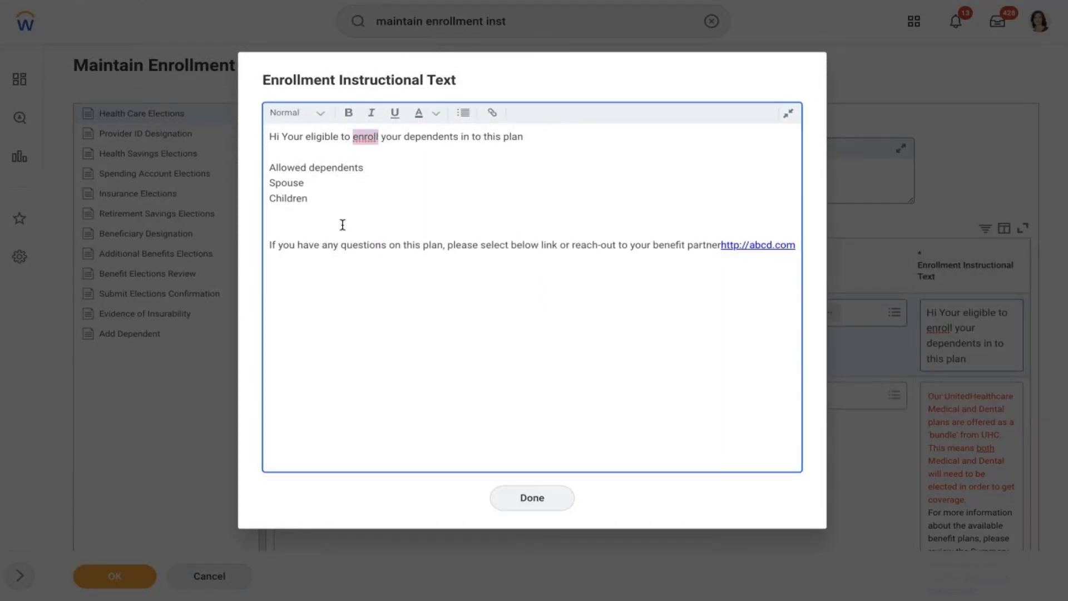
pyautogui.moveTo(316, 196); pyautogui.dragTo(269, 181)
pyautogui.click(346, 114)
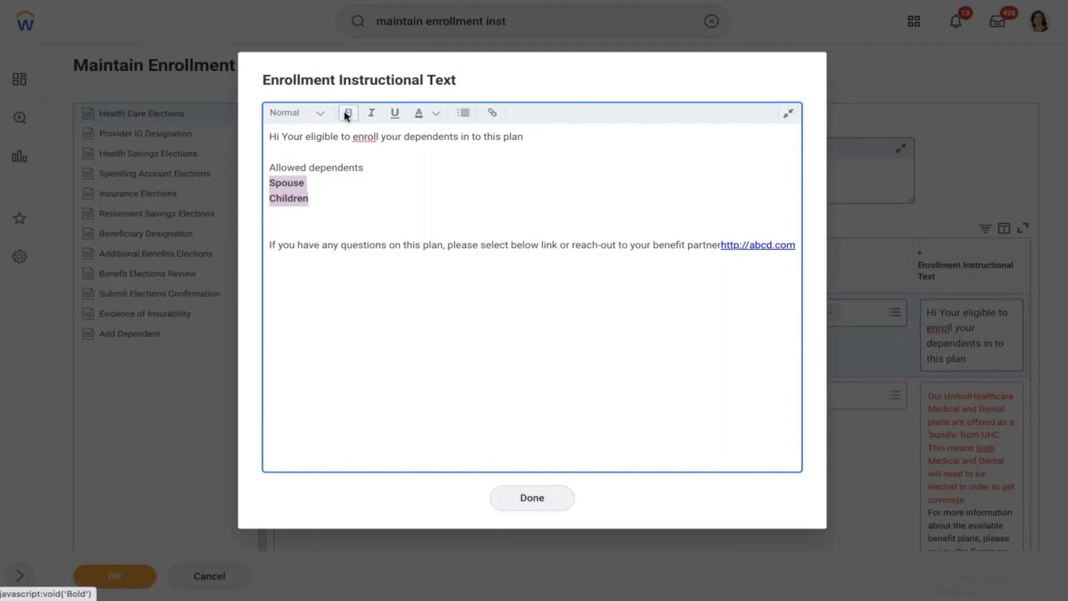
pyautogui.click(441, 220)
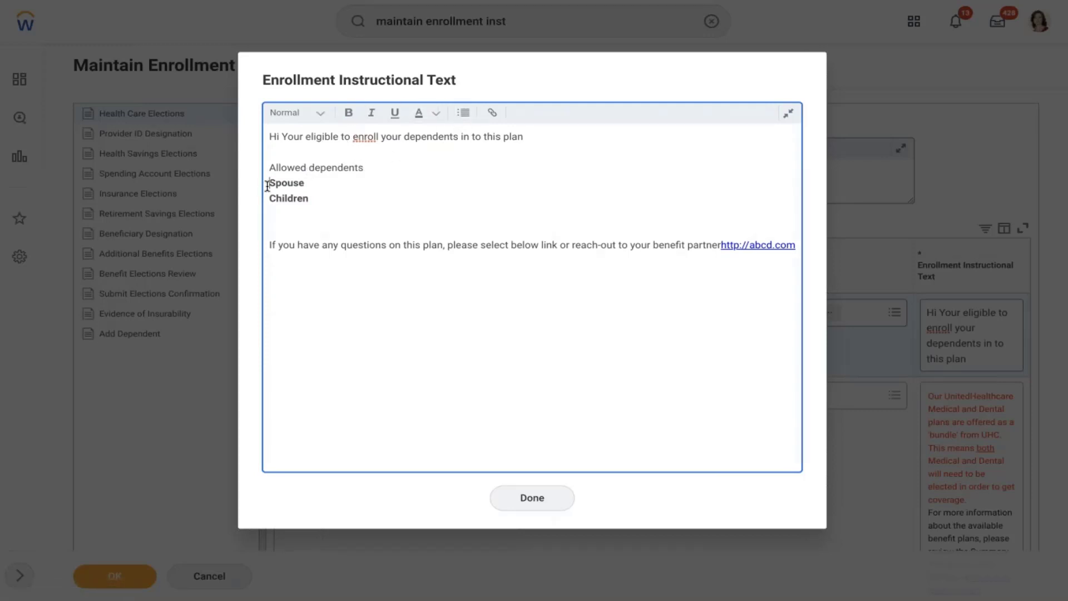
pyautogui.moveTo(268, 186); pyautogui.dragTo(310, 201)
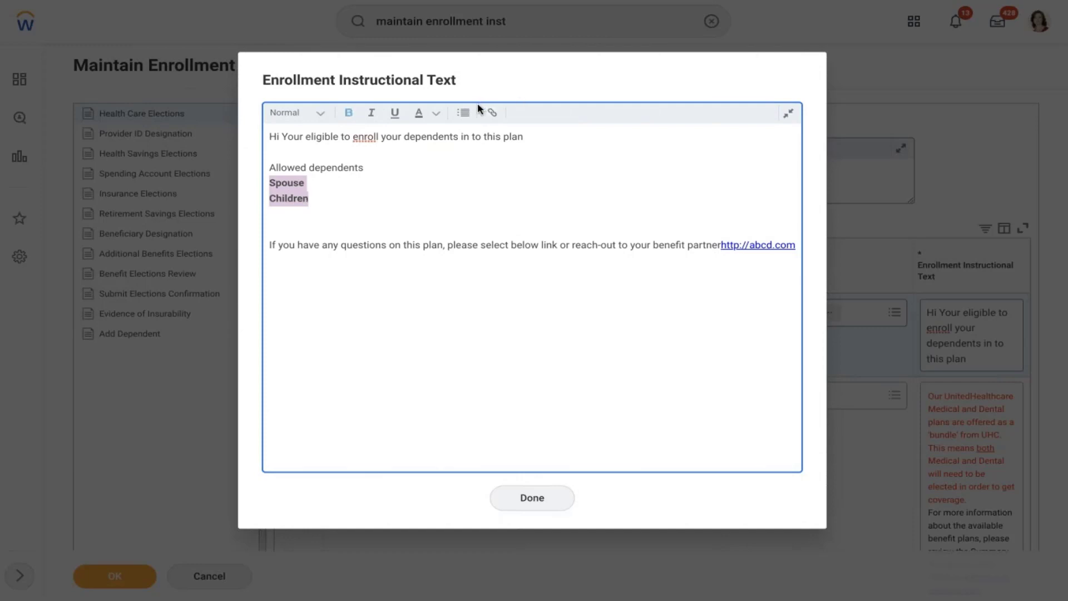
pyautogui.click(464, 112)
pyautogui.click(393, 200)
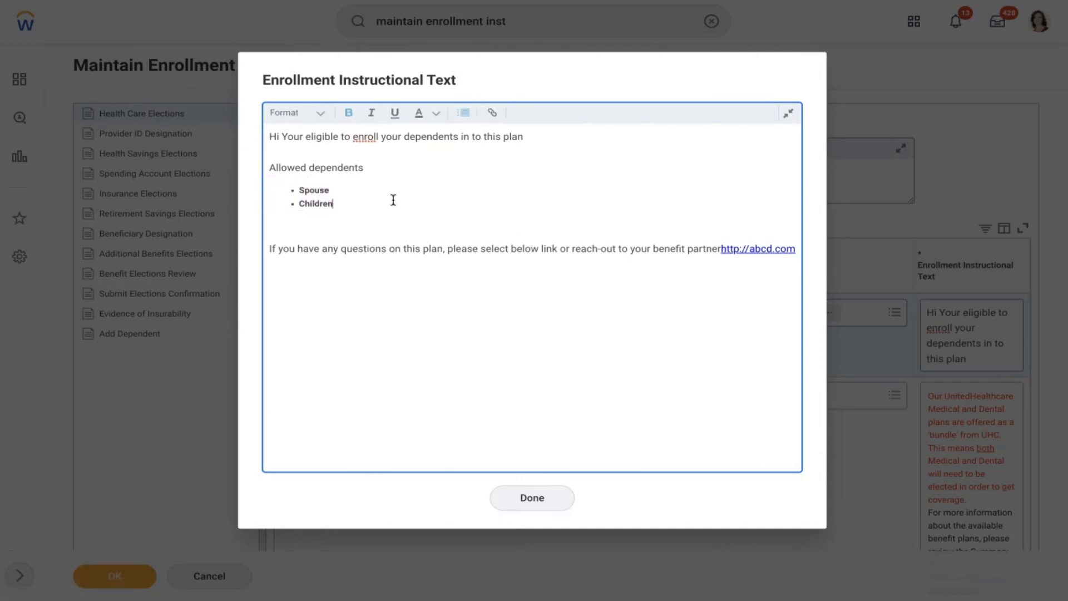
pyautogui.click(437, 114)
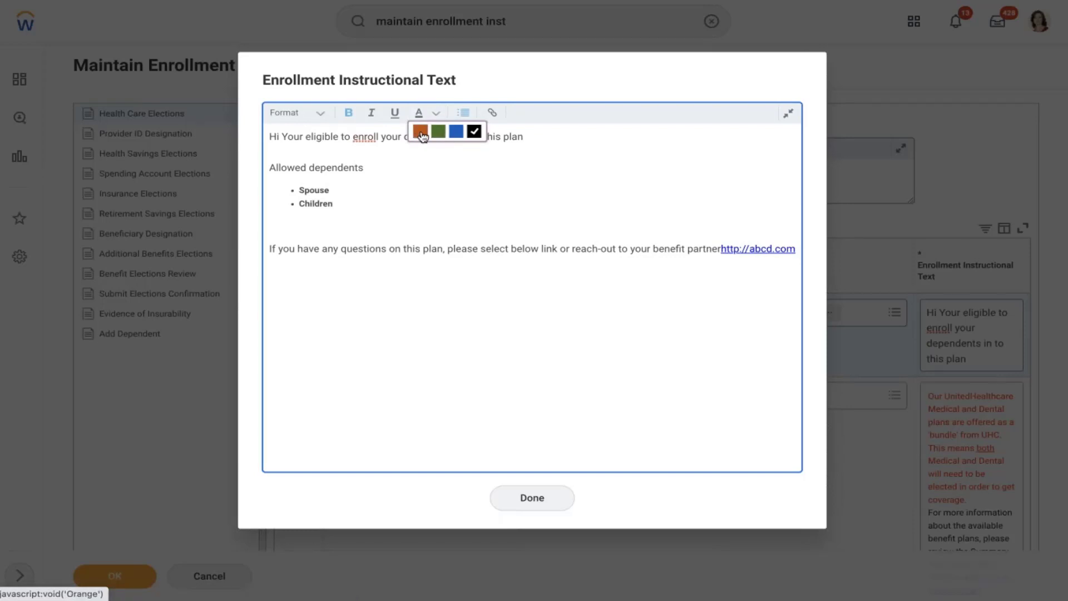
pyautogui.click(424, 174)
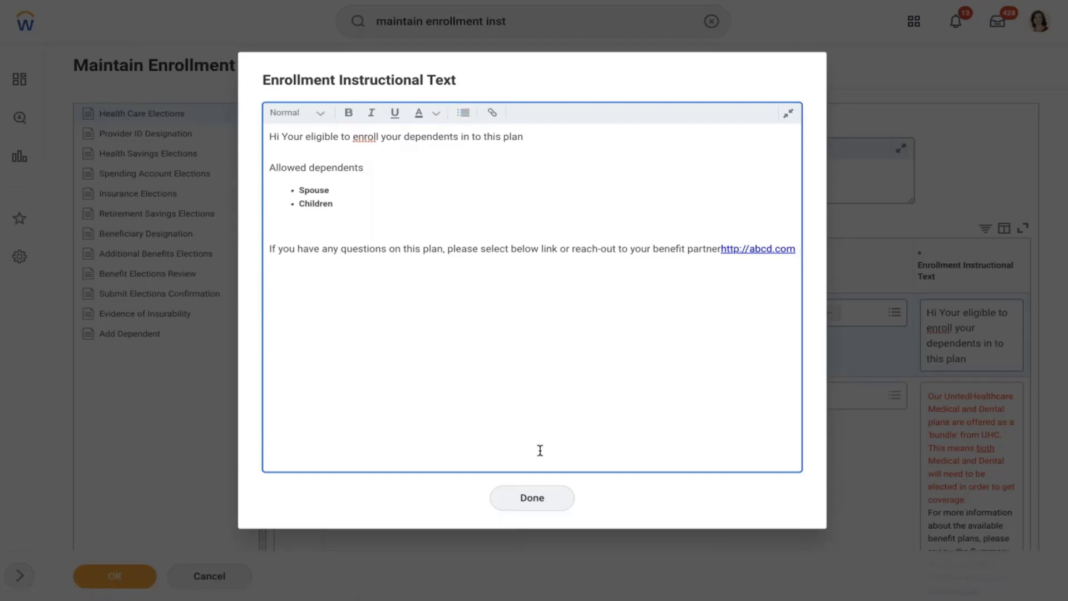
pyautogui.click(536, 507)
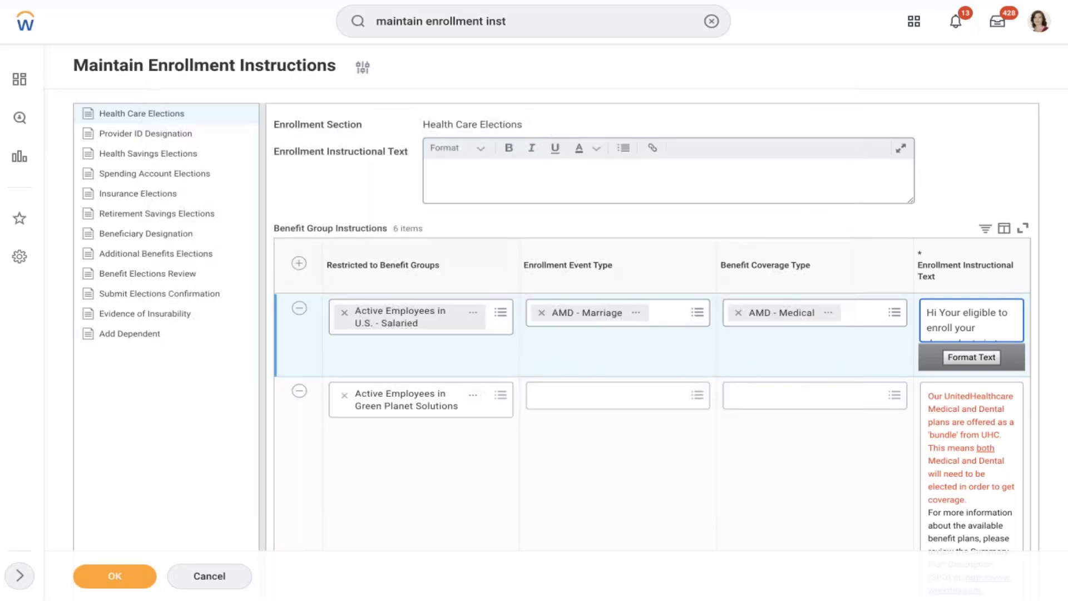
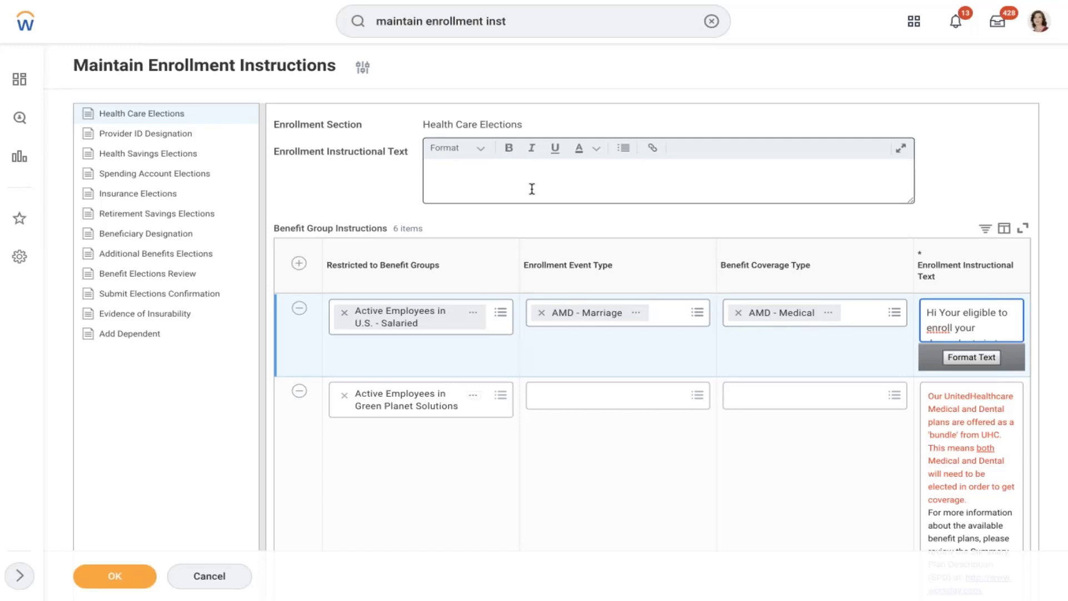
# - Save the enrollment instructions, keeping the AMD - Marriage row among six benefit group instructions
pyautogui.click(532, 189)
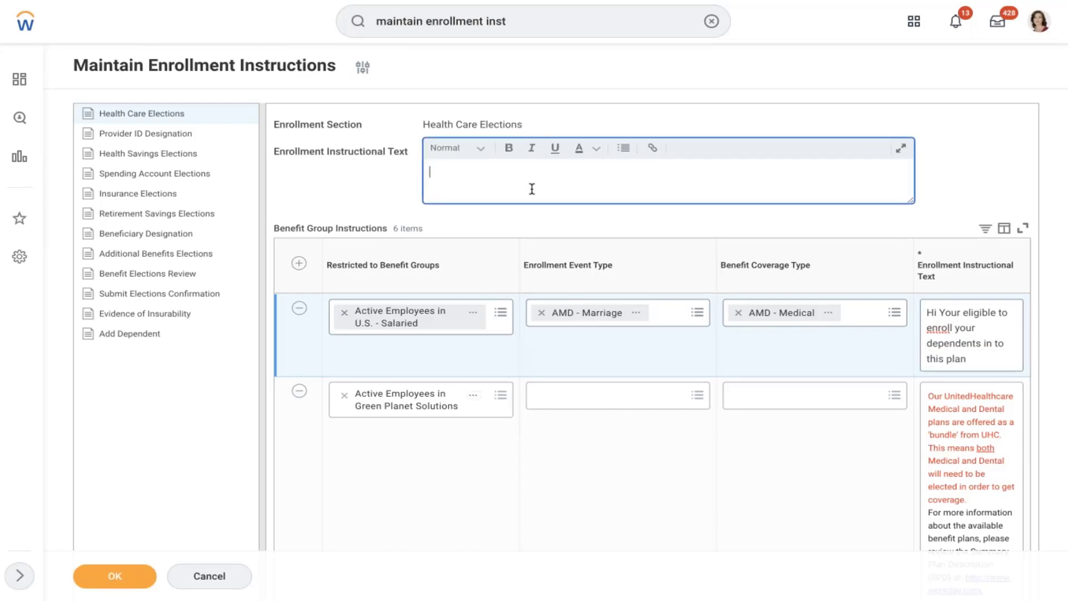
pyautogui.click(378, 494)
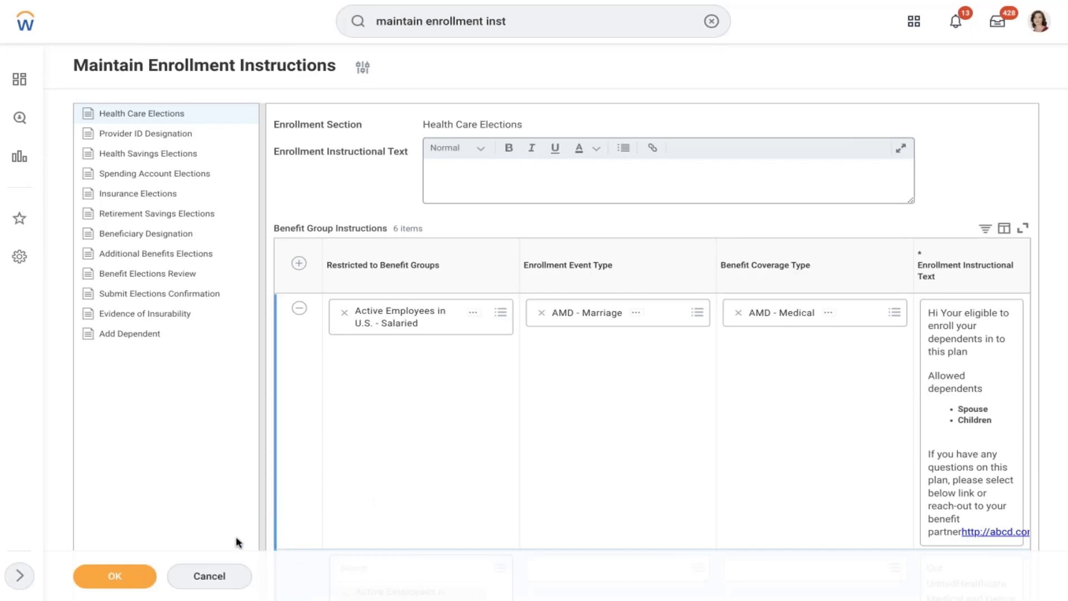
pyautogui.click(112, 578)
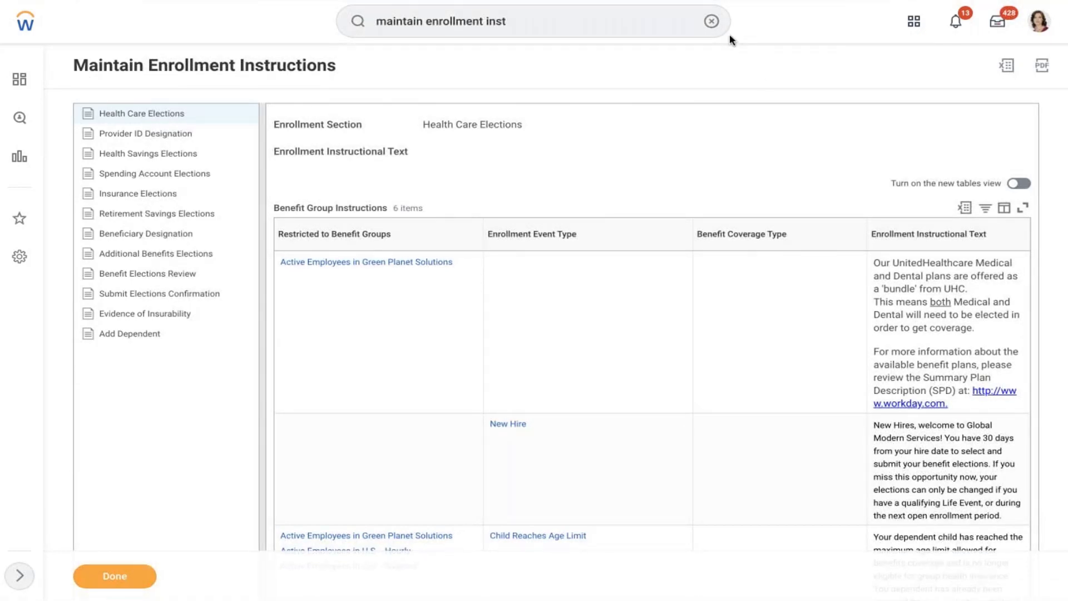
pyautogui.click(712, 22)
# - Open Maintain Benefit Electronic Signatures and add a new signature entry
pyautogui.write('mai')
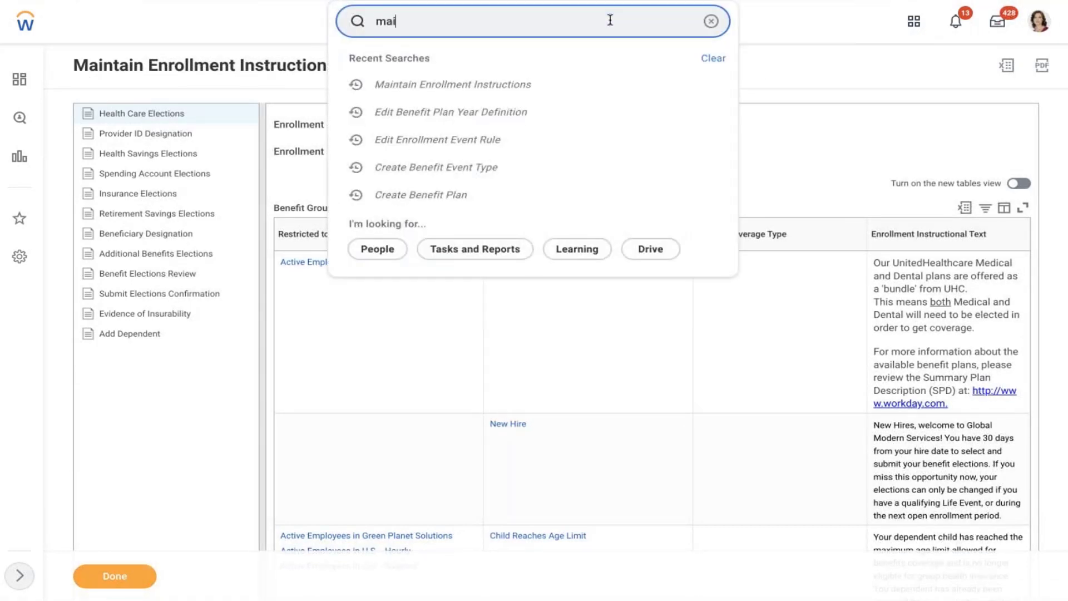
pyautogui.write('ntain electr')
pyautogui.click(521, 63)
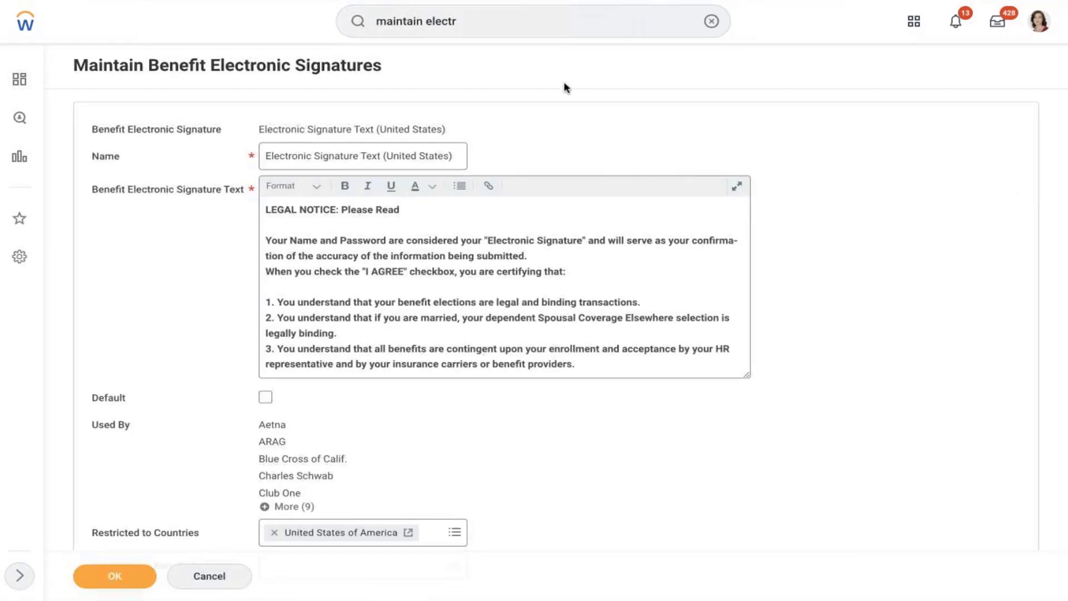
pyautogui.scroll(-7, 566, 88)
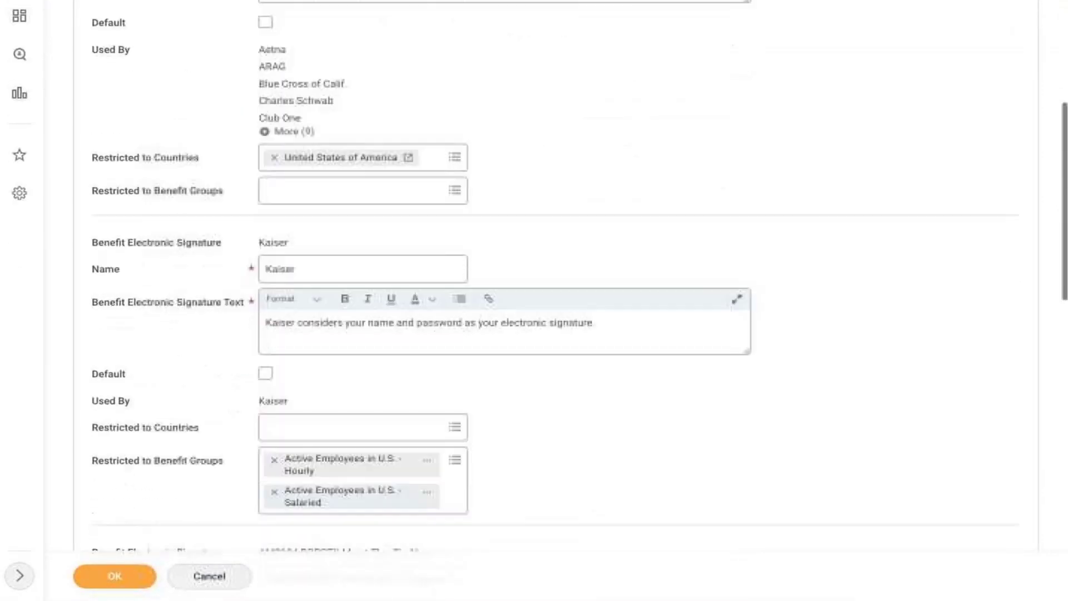
pyautogui.scroll(-12, 505, 300)
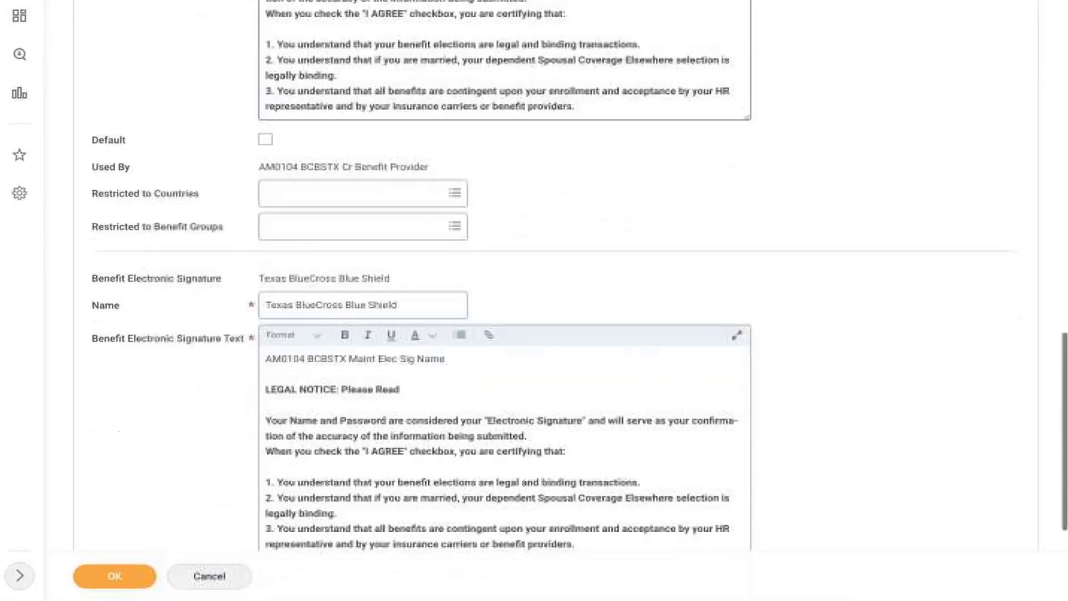
pyautogui.scroll(-4, 125, 457)
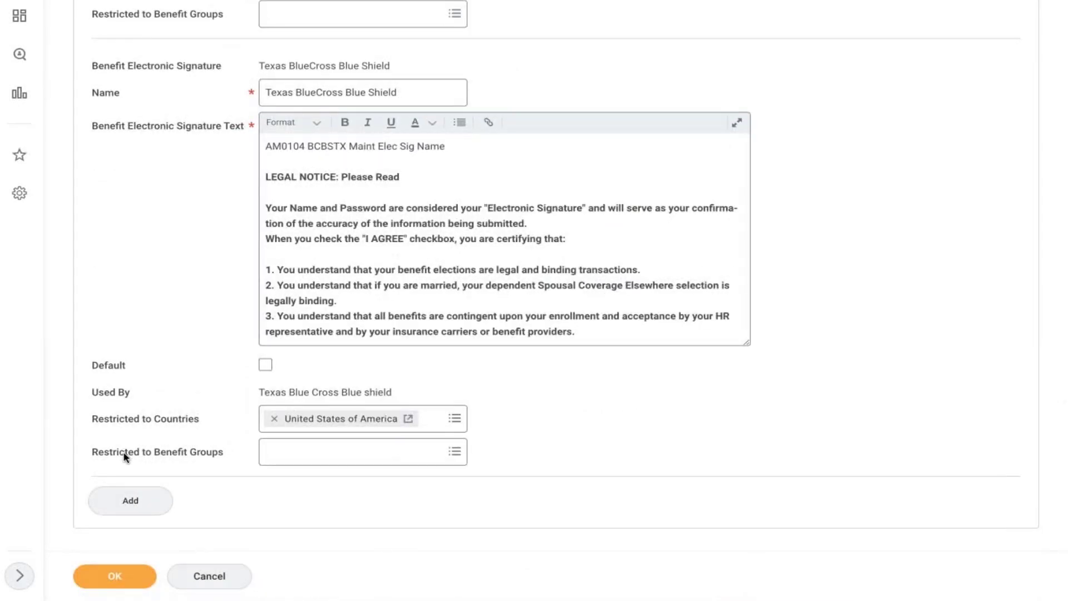
pyautogui.click(129, 499)
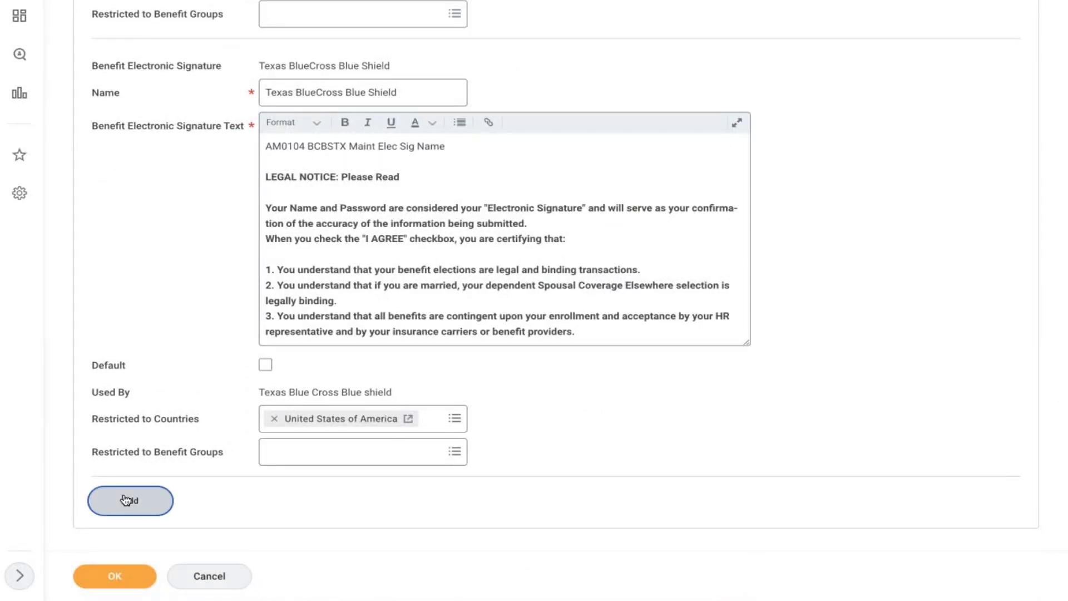
pyautogui.click(678, 384)
# - Name the new signature 'AMD - Health Care Plan' and open its text editor
pyautogui.scroll(-1, 678, 384)
pyautogui.scroll(-3, 677, 388)
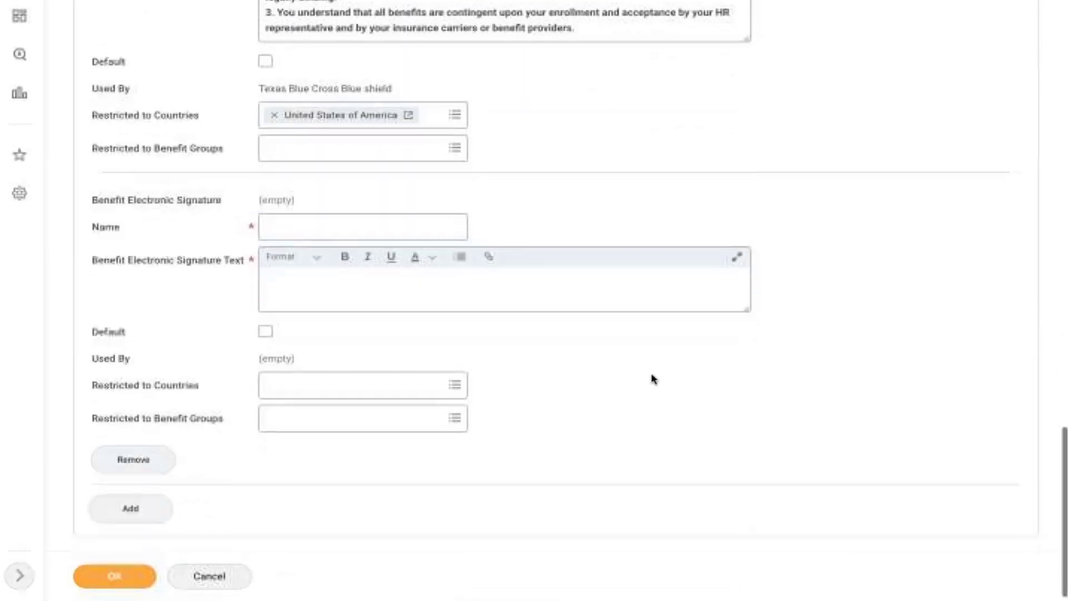
pyautogui.click(289, 225)
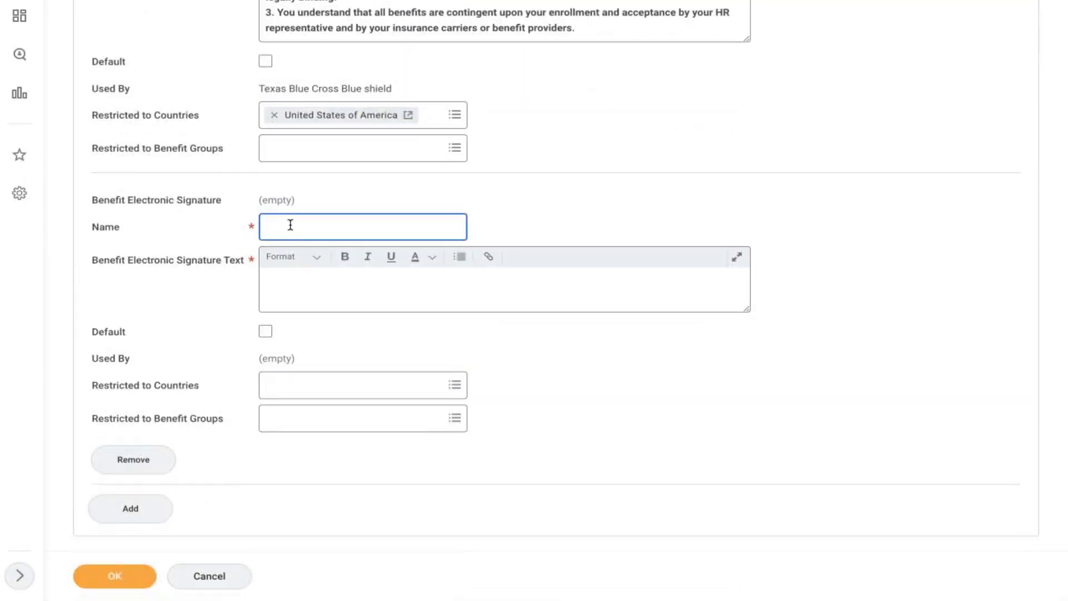
pyautogui.write('AMD Health Care pLAN')
pyautogui.press('BackSpace')
pyautogui.press('BackSpace')
pyautogui.write('Pla')
pyautogui.click(561, 286)
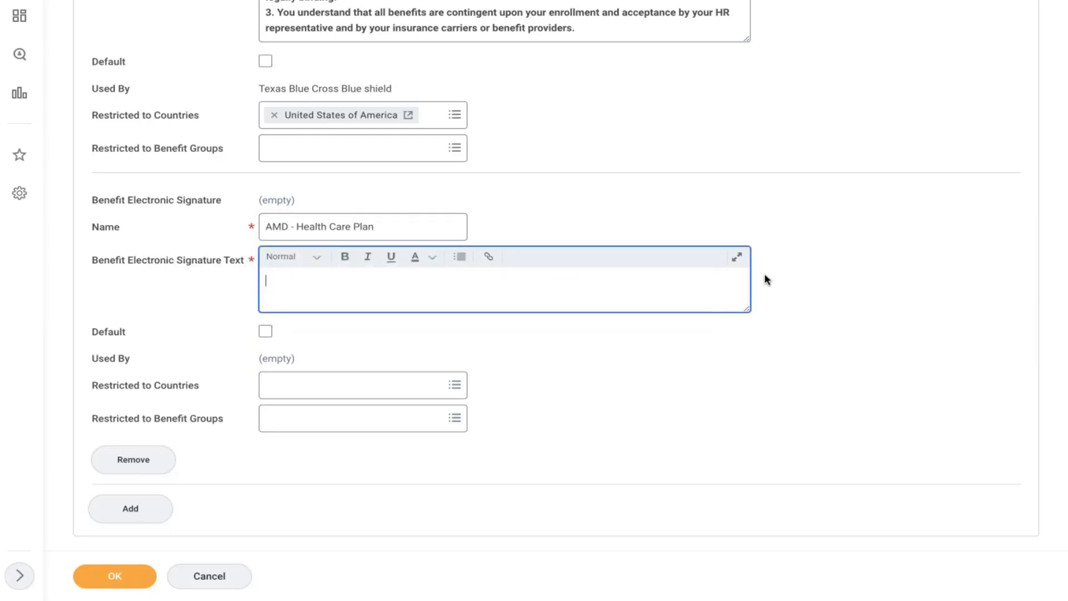
pyautogui.click(736, 257)
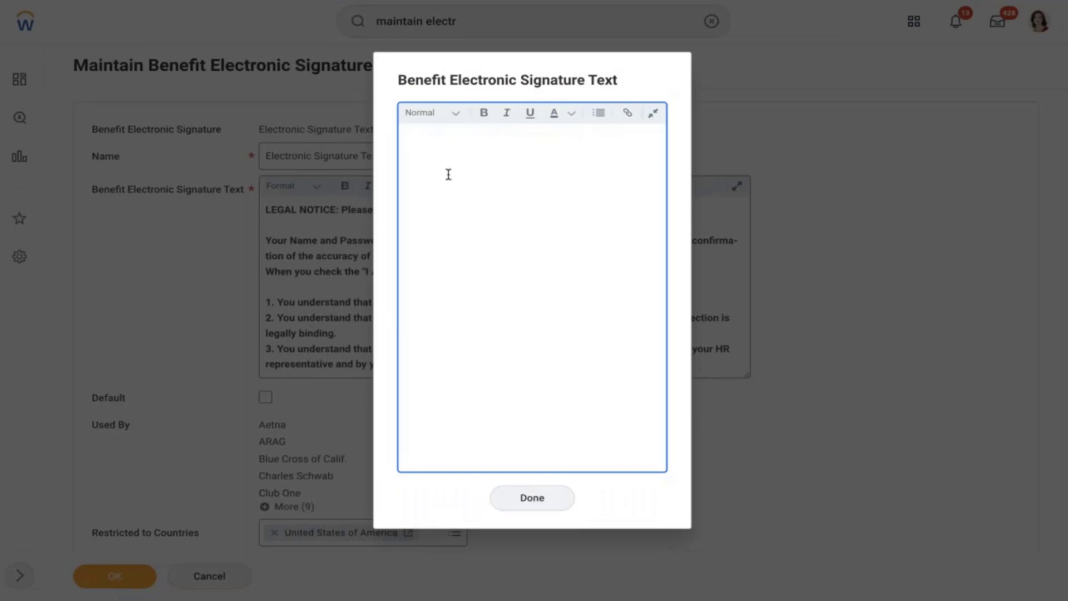
# - Write 'Hi Once you / your dependents enrolled in to the plan, This plan will continue till December.'
pyautogui.write('H')
pyautogui.write('i Once yo')
pyautogui.write('u / dep')
pyautogui.write('your depen')
pyautogui.write('den')
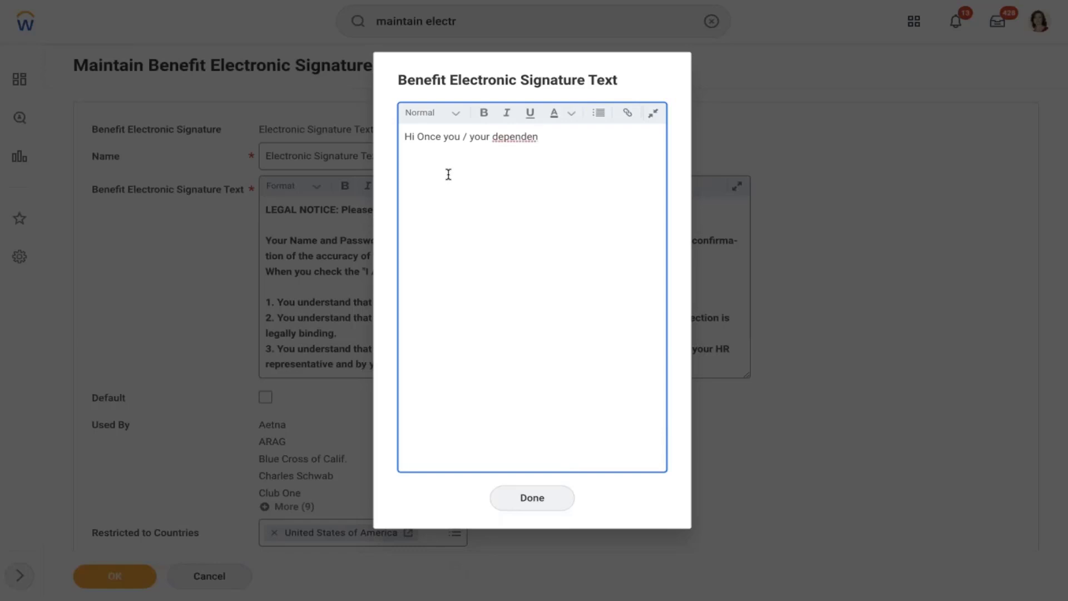
pyautogui.write('ts enrolled in to th')
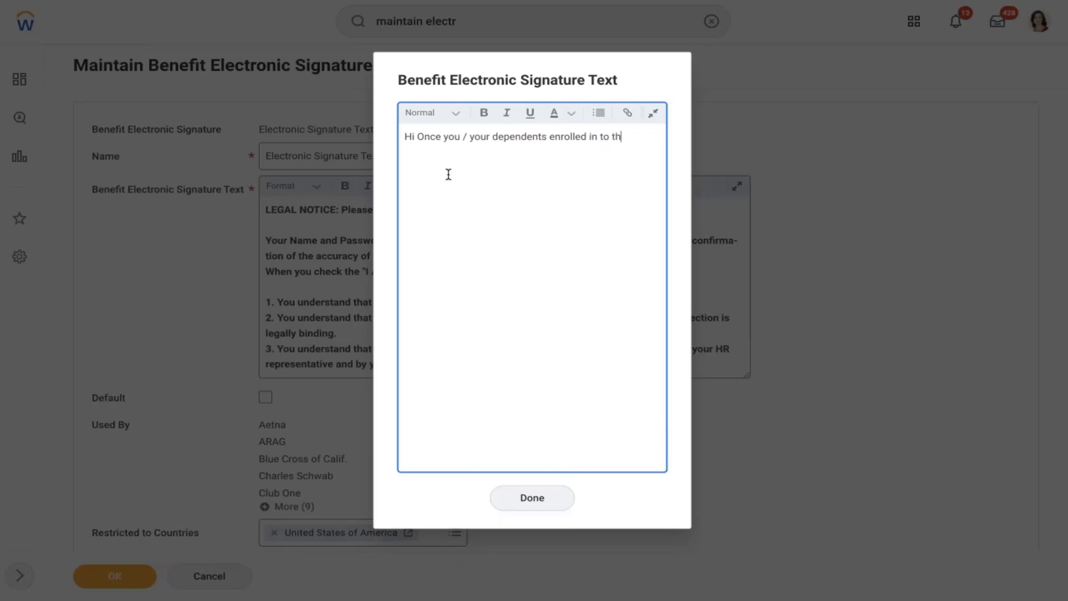
pyautogui.write('ae plan, This')
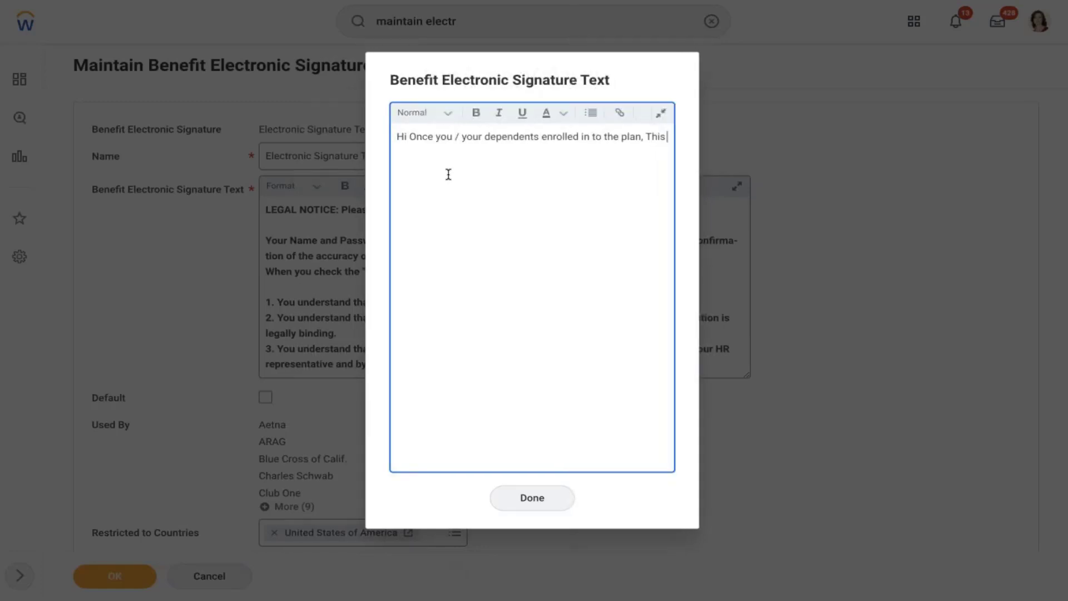
pyautogui.write(' plan will co')
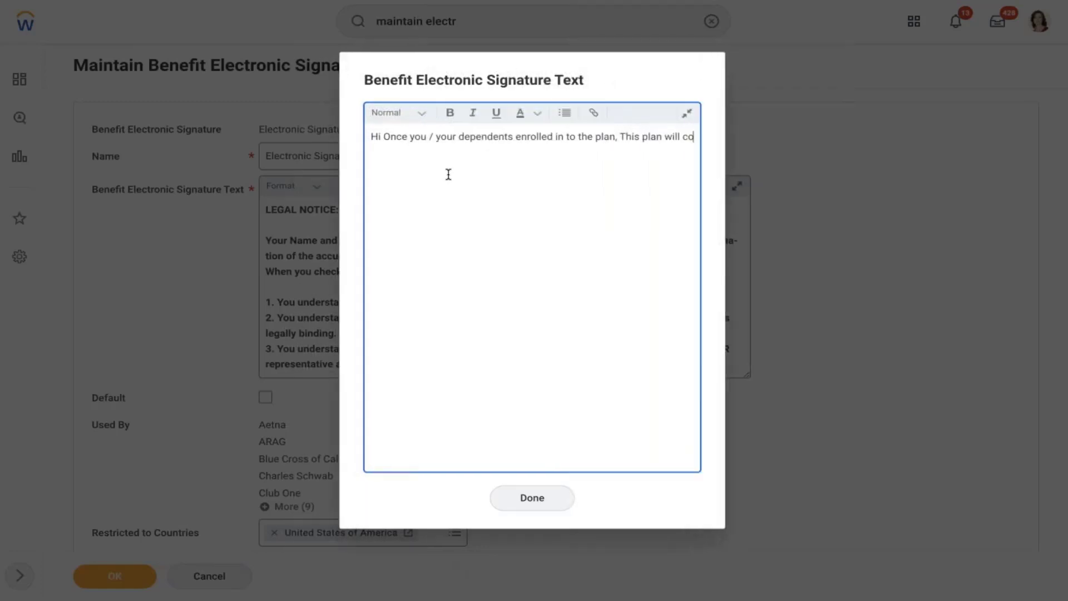
pyautogui.write('ntinuw to')
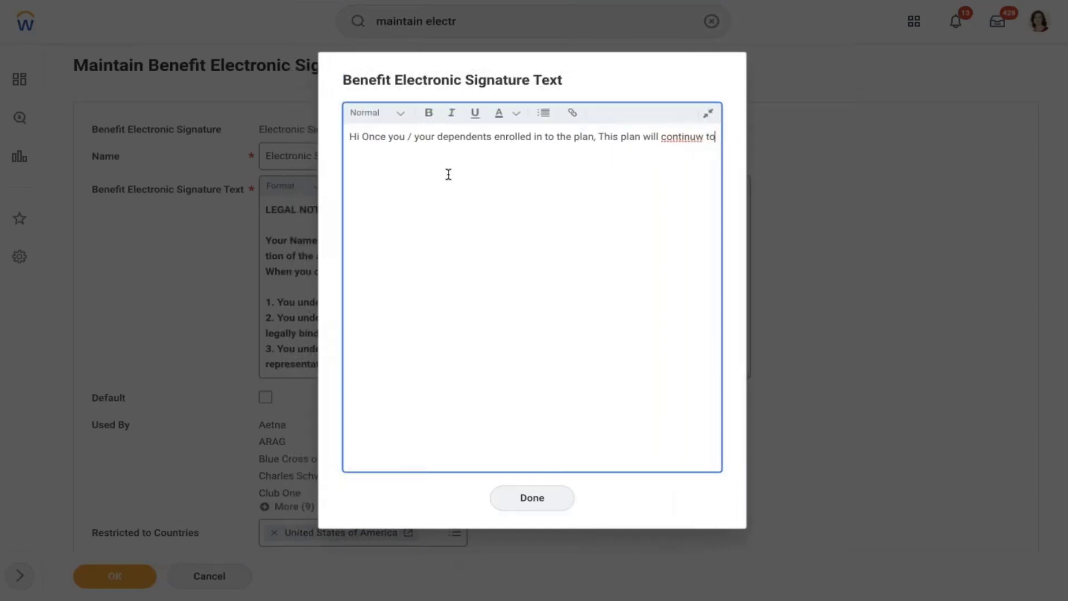
pyautogui.press('BackSpace')
pyautogui.press('BackSpace')
pyautogui.press('BackSpace')
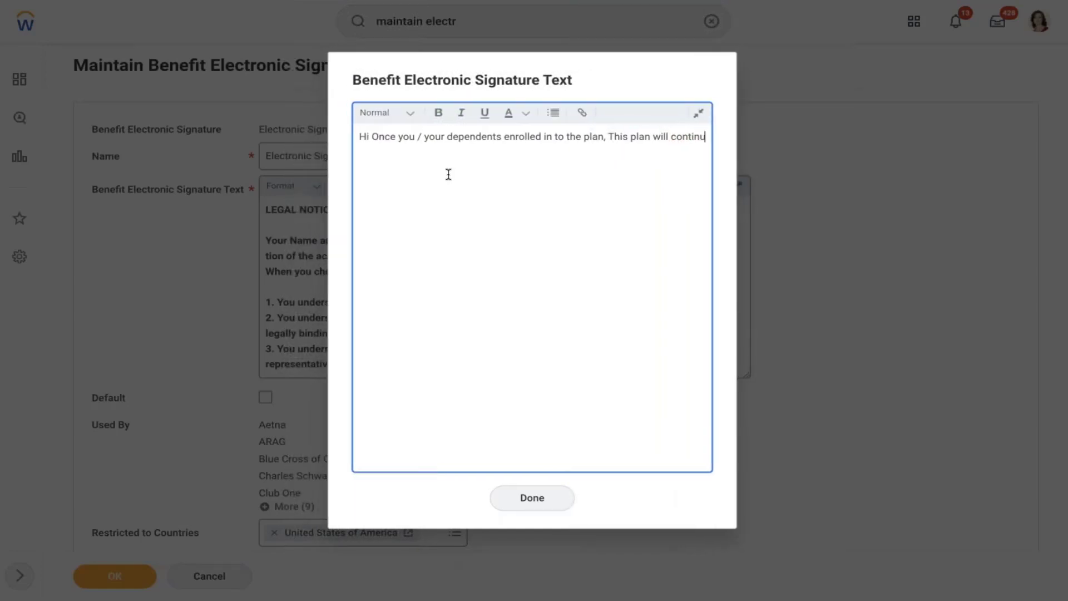
pyautogui.write('e till d')
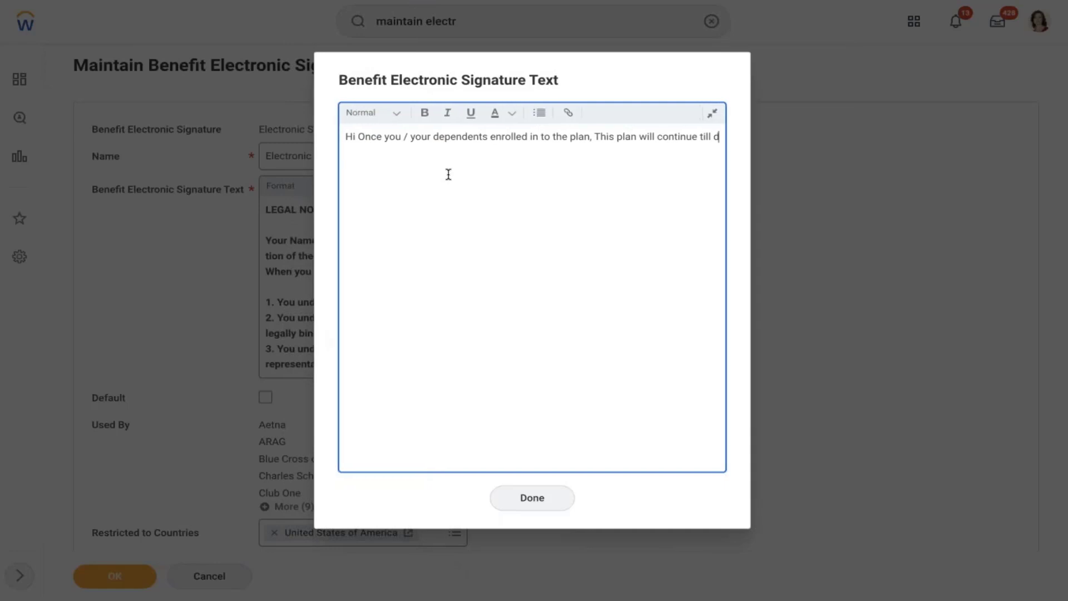
pyautogui.write('ecember.')
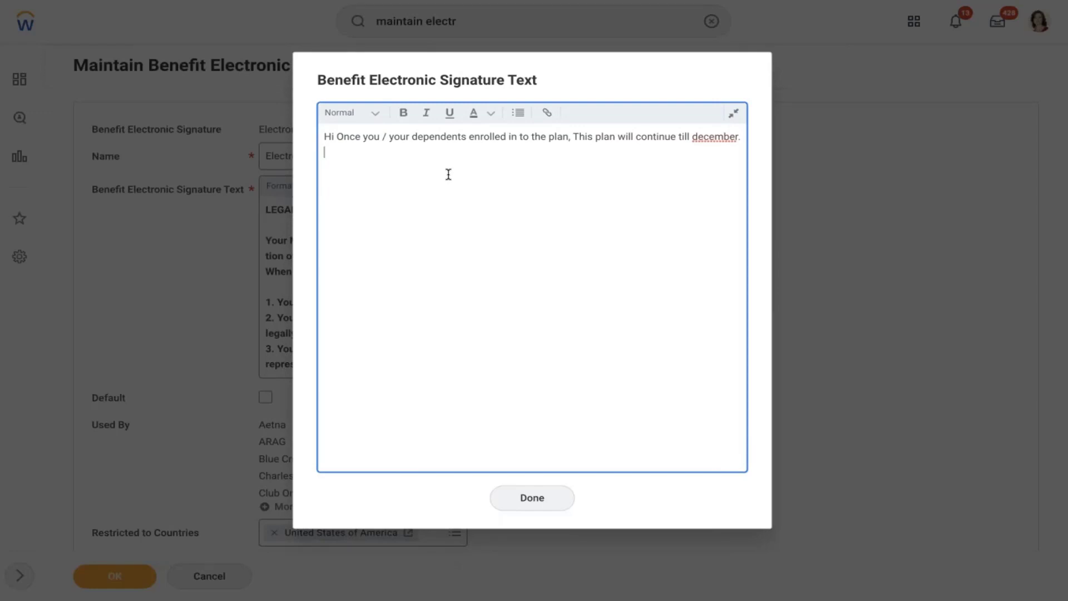
pyautogui.press('Return')
pyautogui.rightClick(715, 131)
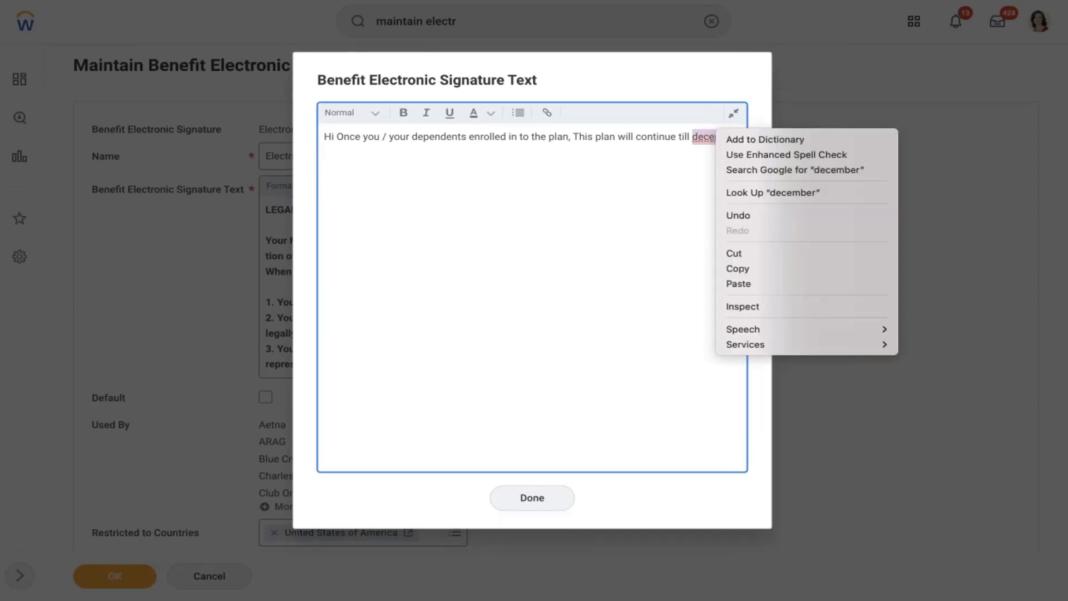
pyautogui.click(668, 169)
pyautogui.click(697, 140)
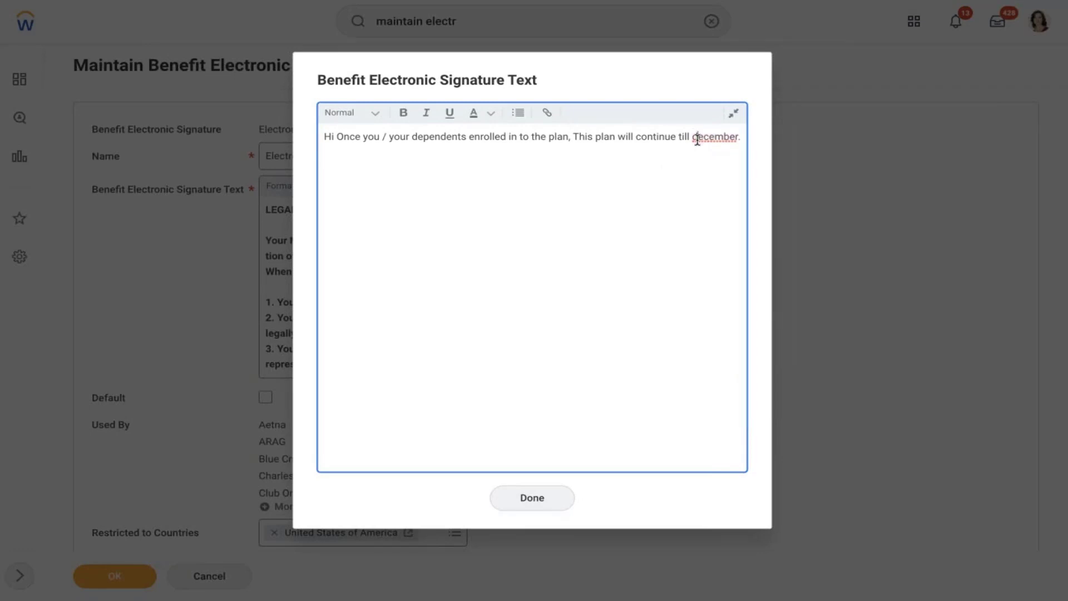
pyautogui.press('BackSpace')
pyautogui.write('D')
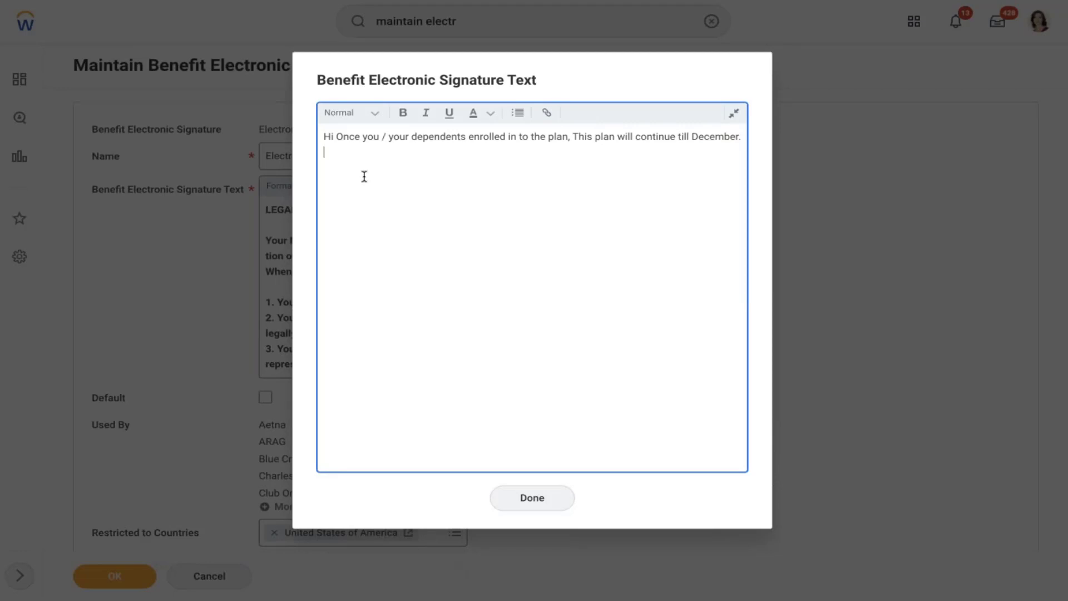
# - Add the read-instructions and external-vendor lines, correcting 'dependtent' to 'dependent'
pyautogui.write('Please read the instructions')
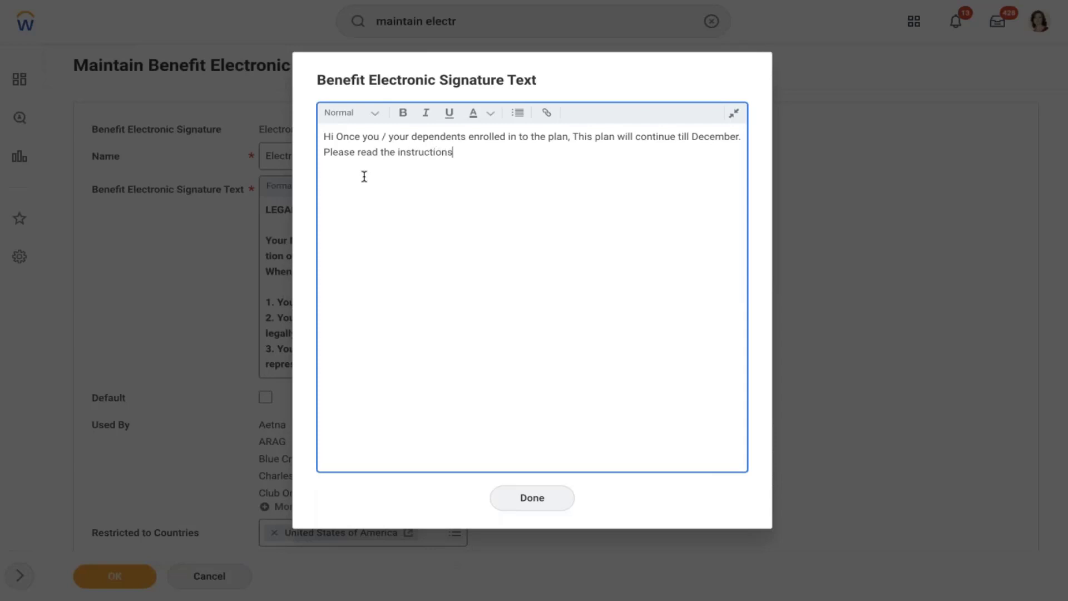
pyautogui.write(' carefully and enroll')
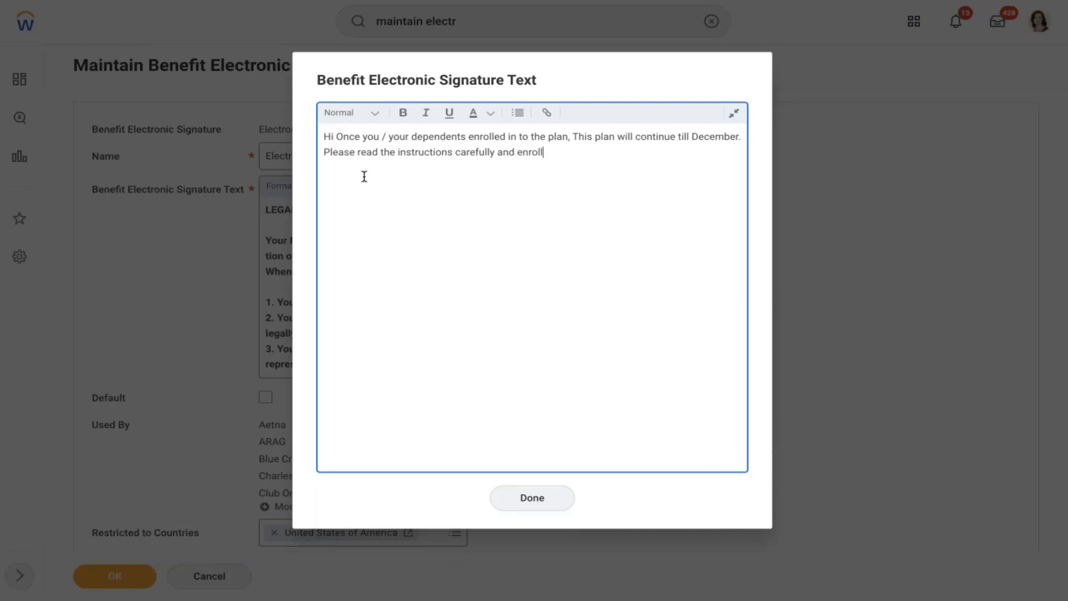
pyautogui.write('ed in to the plan.The depend')
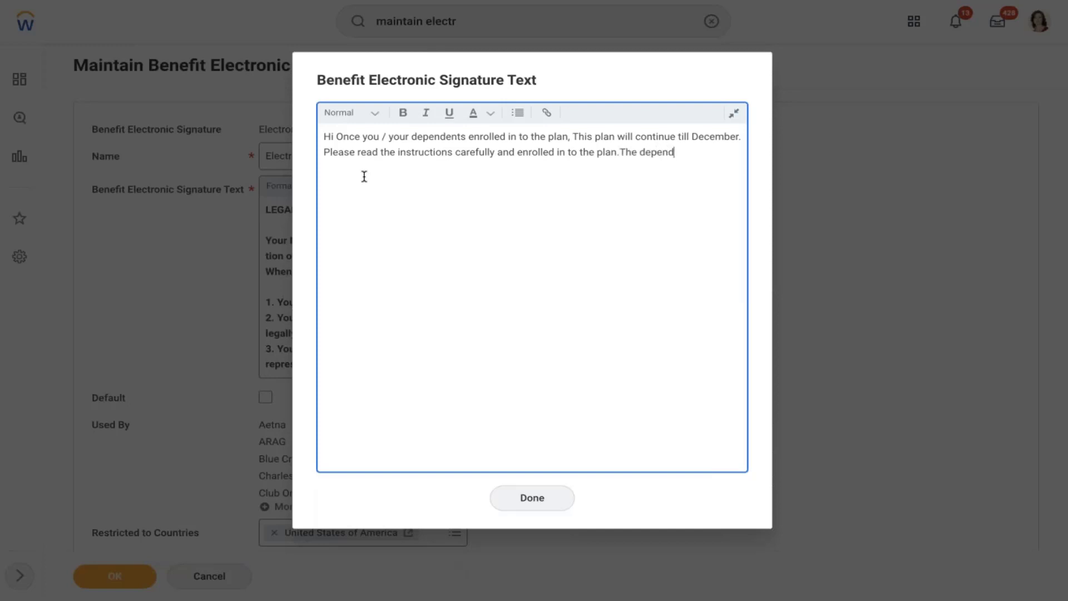
pyautogui.write('tent information ma')
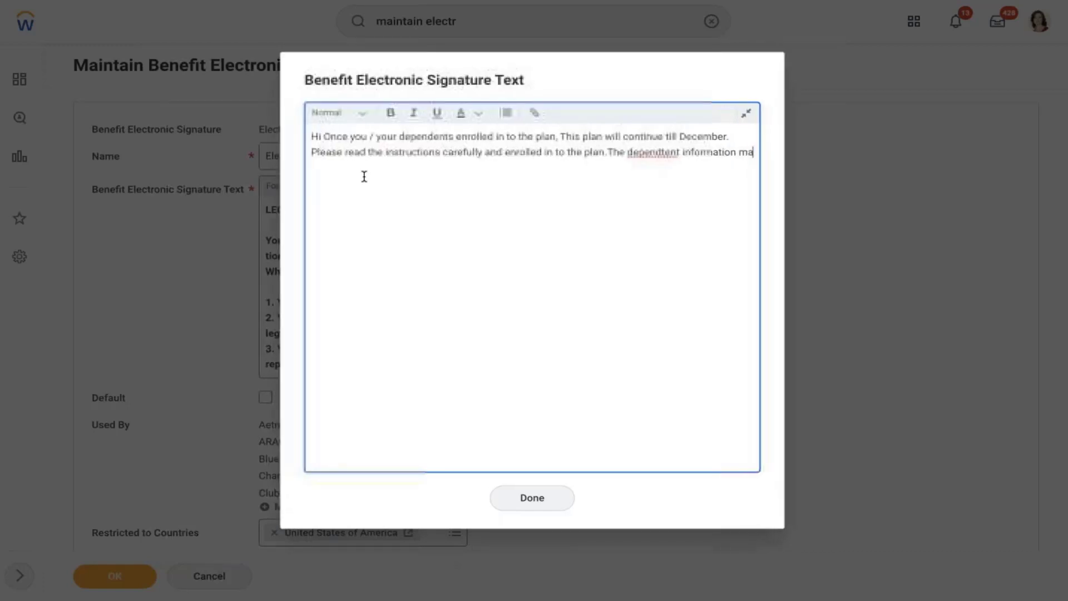
pyautogui.write('y shared with')
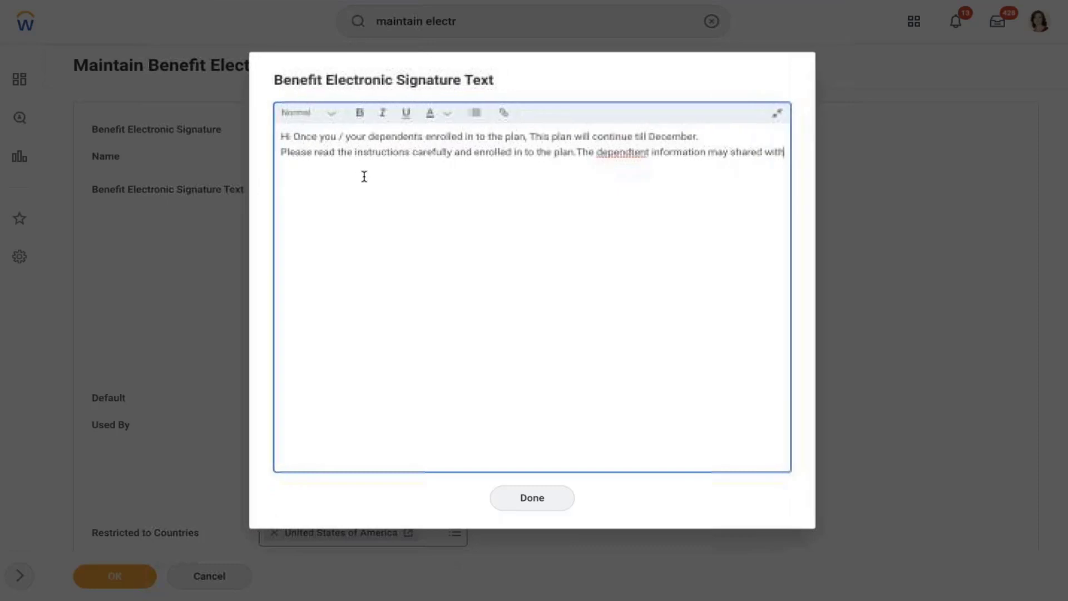
pyautogui.press('Return')
pyautogui.write('Exte')
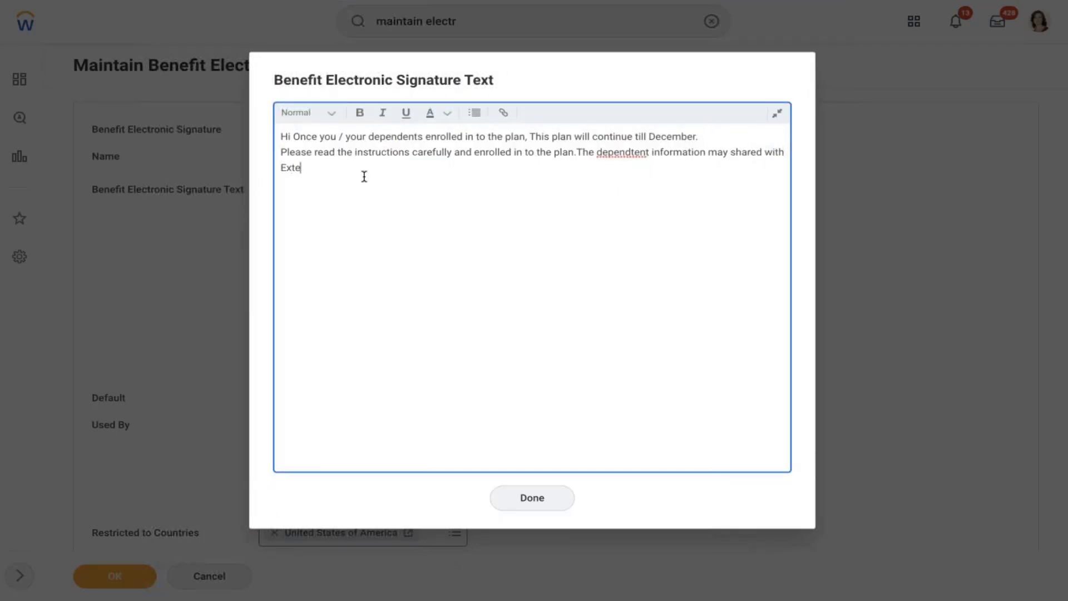
pyautogui.write('rnal vendor which includes gender details, dob,')
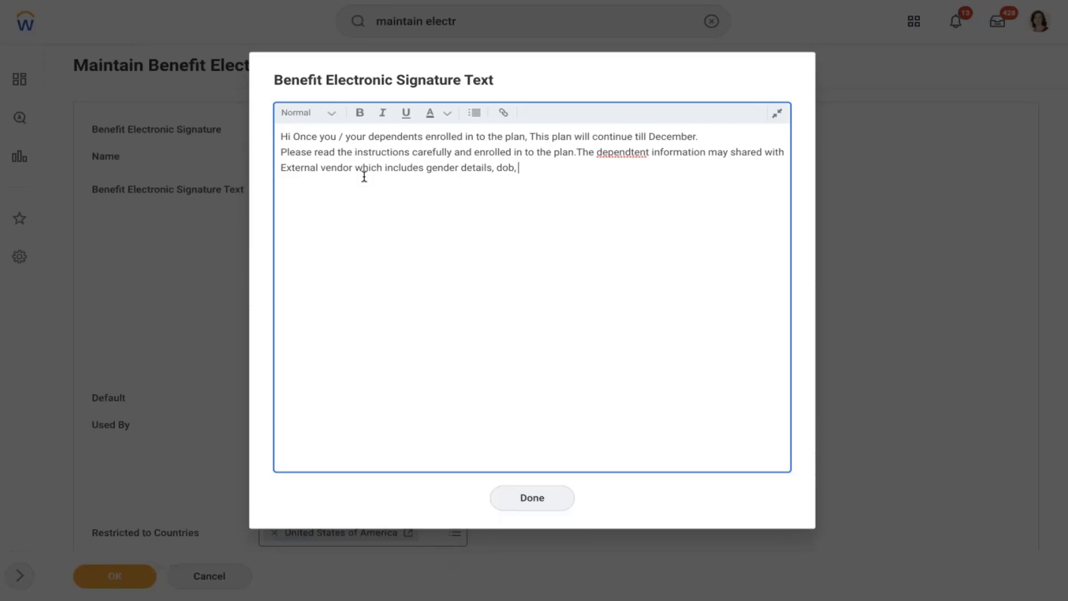
pyautogui.write('details etc.')
pyautogui.rightClick(637, 158)
pyautogui.click(666, 163)
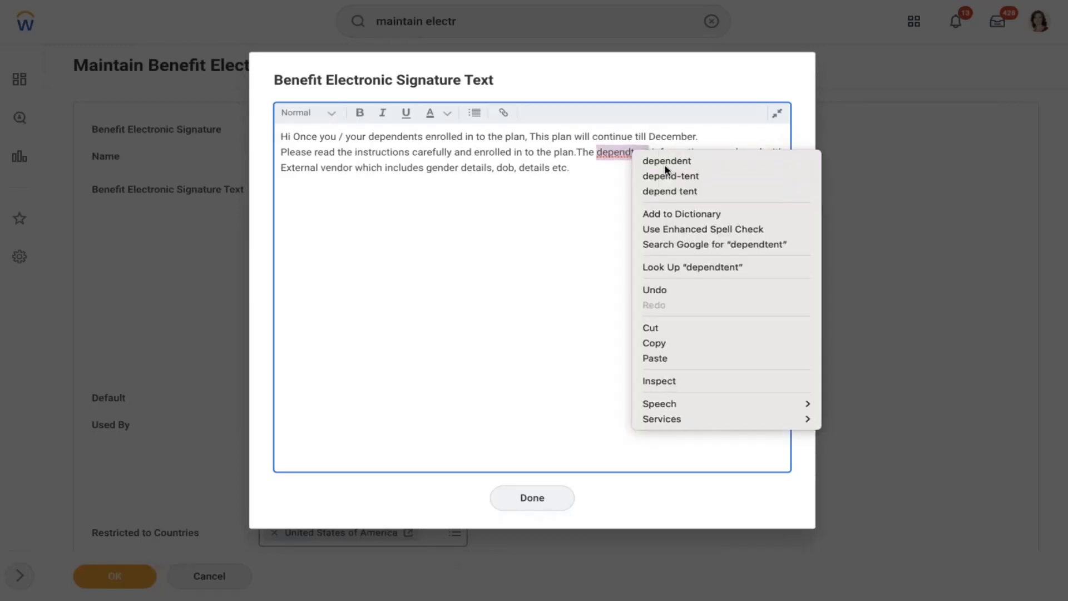
pyautogui.click(535, 502)
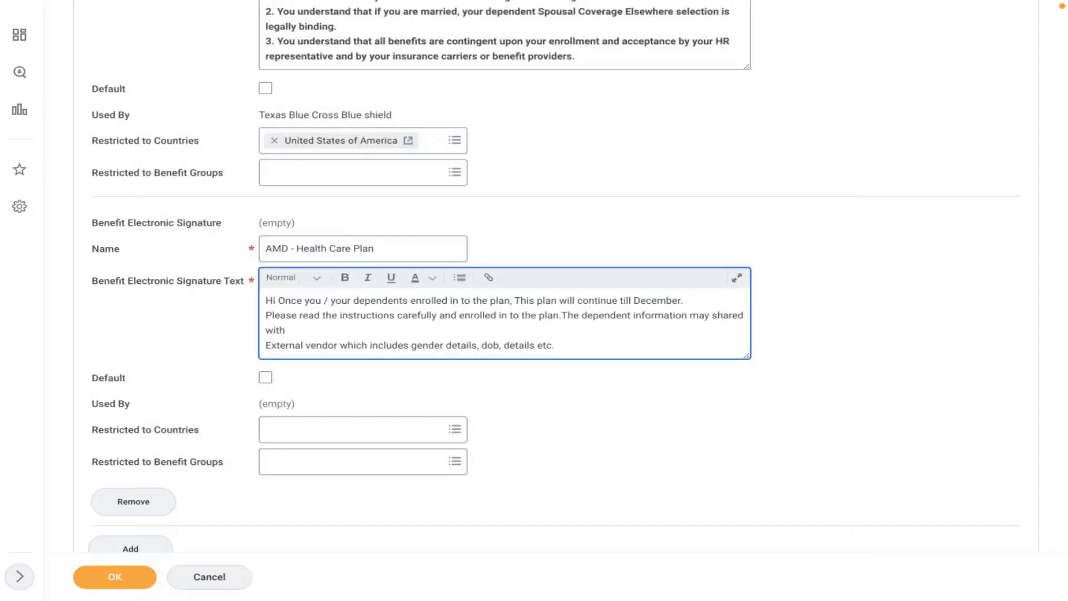
# - Restrict the signature to the country United States of America
pyautogui.click(372, 436)
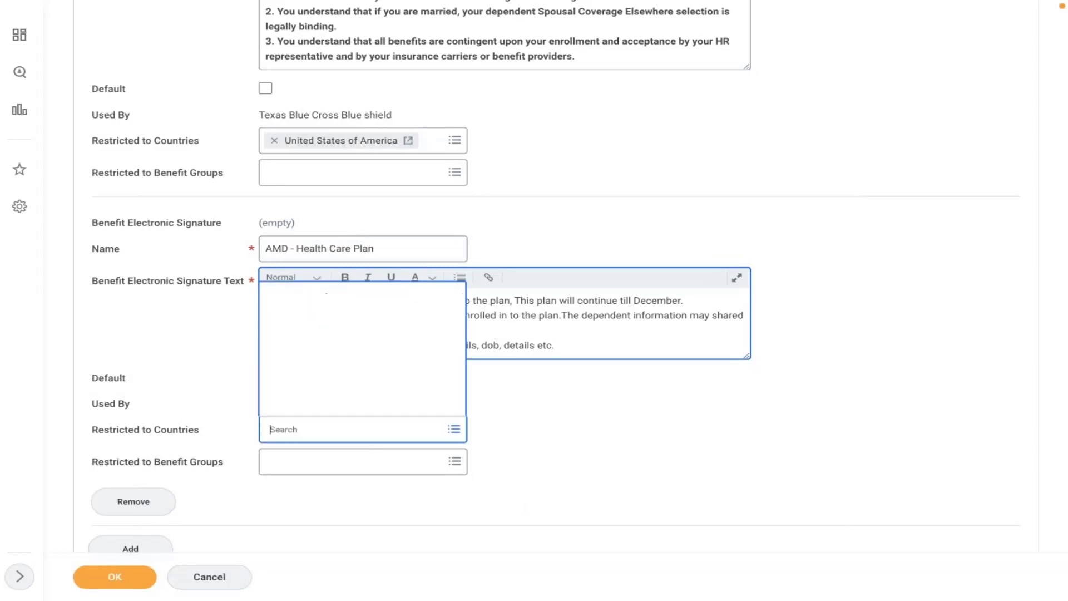
pyautogui.write('usa')
pyautogui.press('Return')
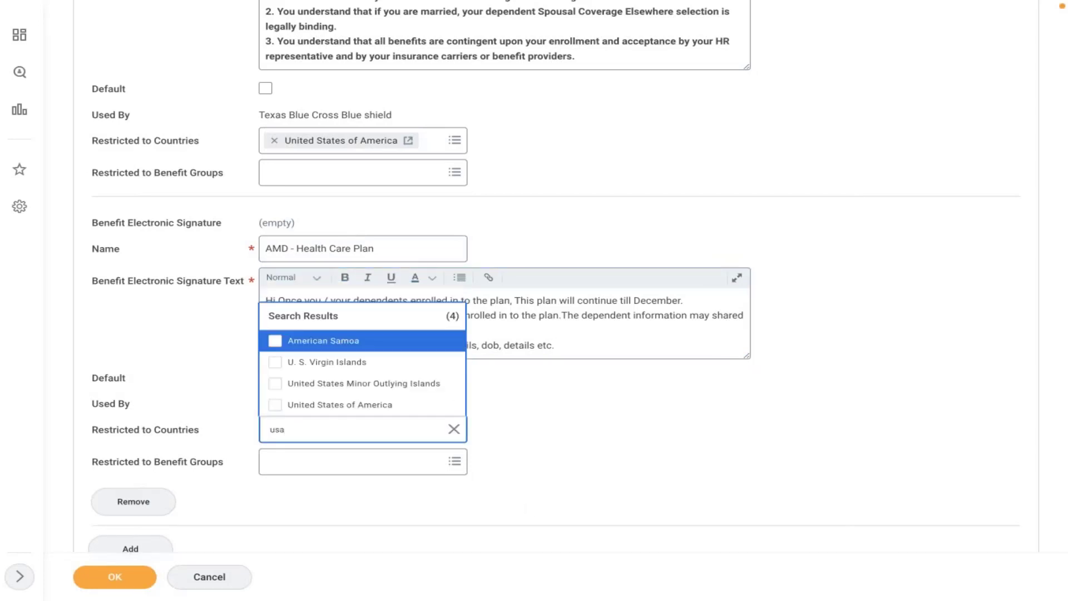
pyautogui.click(356, 407)
pyautogui.click(365, 474)
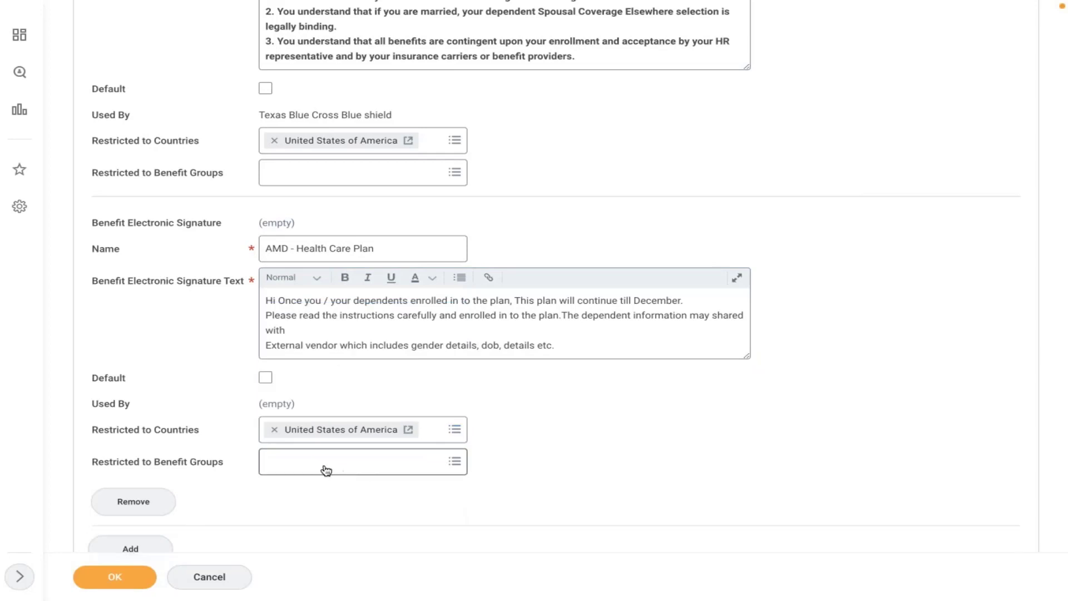
# - Restrict it to Active Employees in U.S. - Salaried and save the signature
pyautogui.click(326, 462)
pyautogui.click(287, 422)
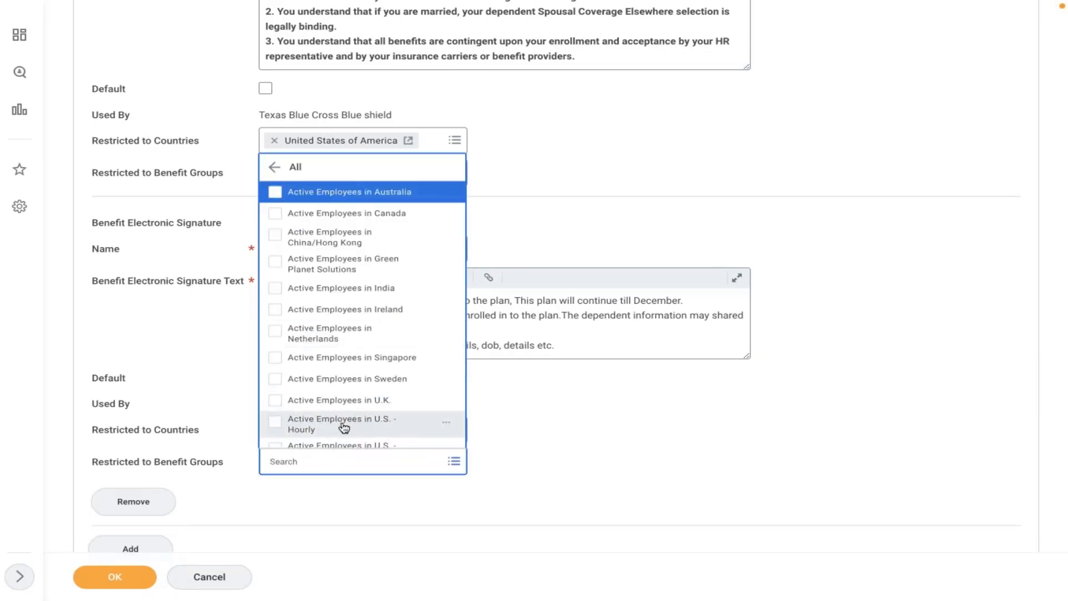
pyautogui.press('Down')
pyautogui.press('Down')
pyautogui.press('Down')
pyautogui.press('Down')
pyautogui.press('Down')
pyautogui.press('Down')
pyautogui.press('Down')
pyautogui.press('Down')
pyautogui.press('Down')
pyautogui.press('Down')
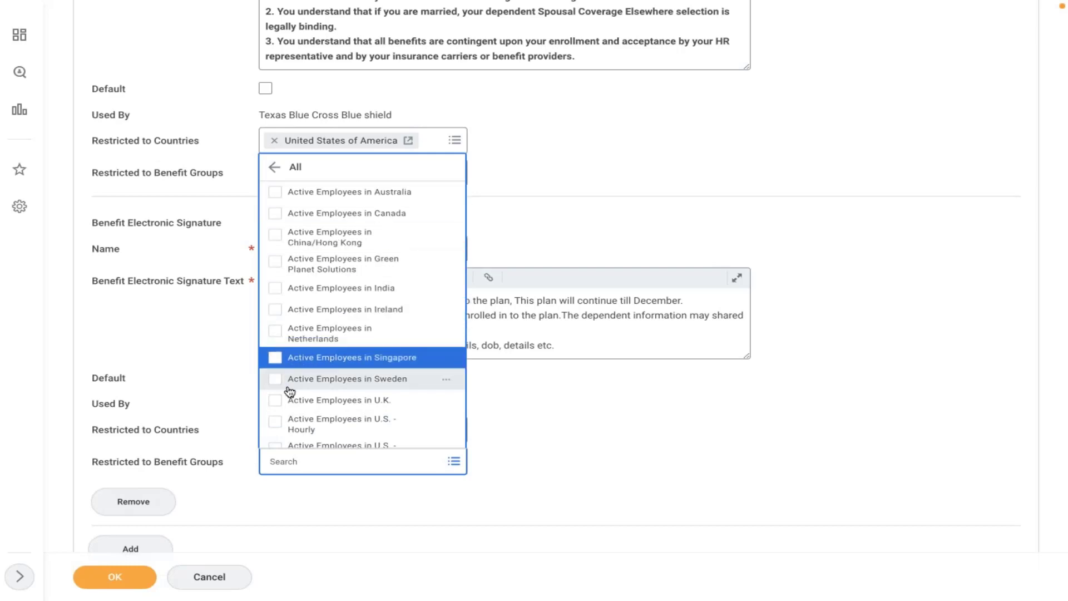
pyautogui.press('Down')
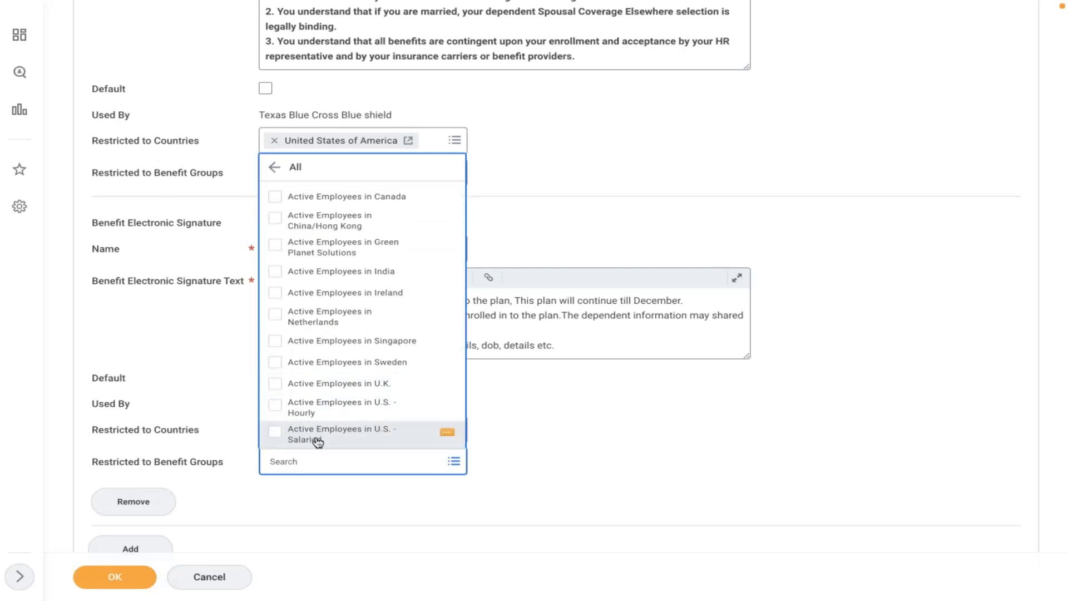
pyautogui.click(333, 439)
pyautogui.click(579, 437)
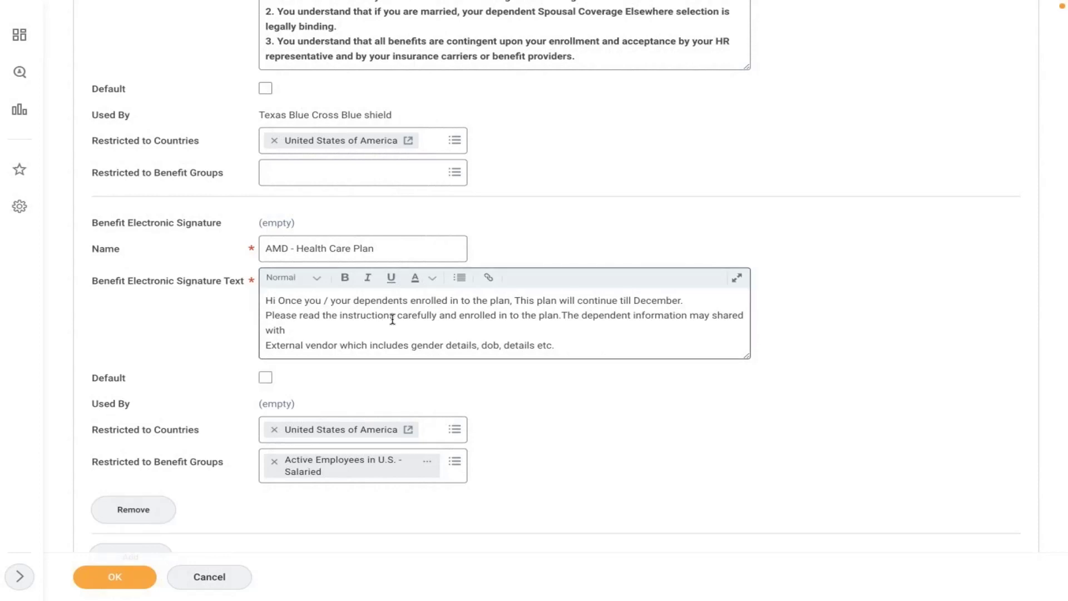
pyautogui.click(134, 580)
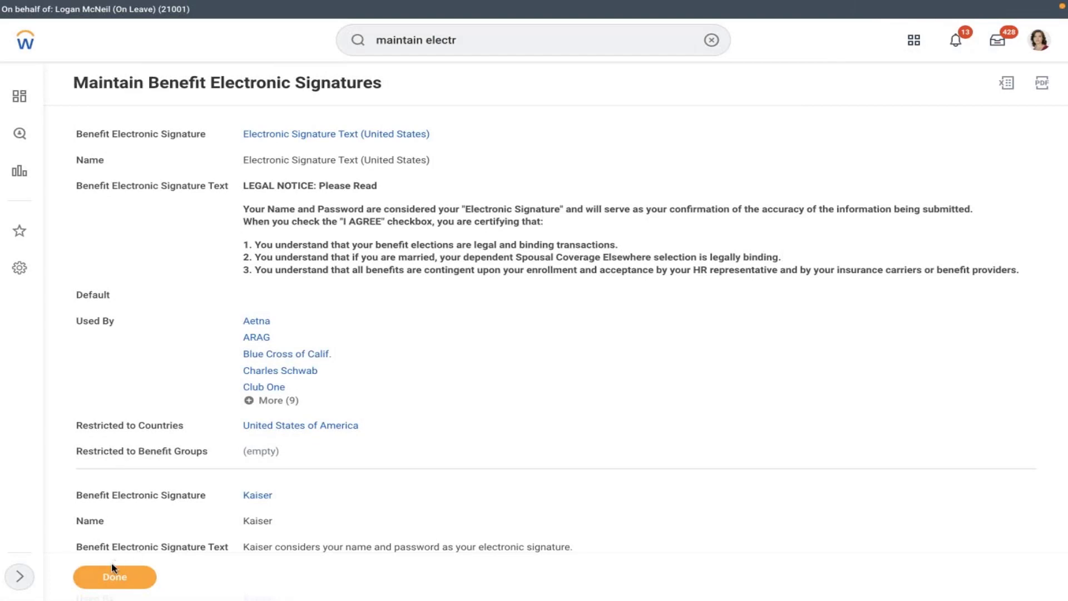
pyautogui.click(998, 41)
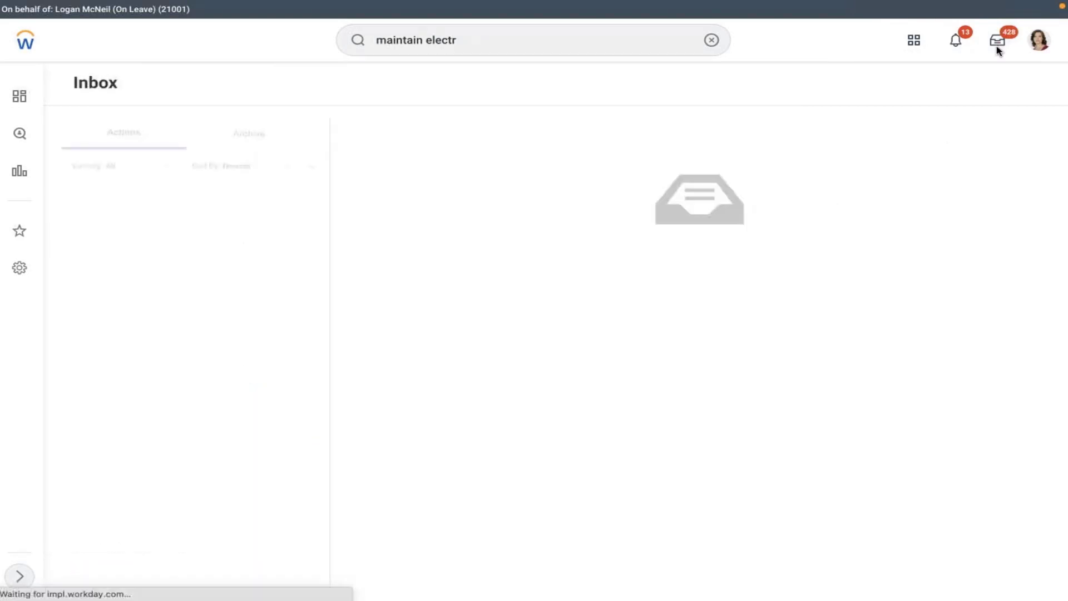
# - From the worker's profile, submit Change Benefits with reason AMD - Marriage, dated 02/10/2022
pyautogui.click(1036, 44)
pyautogui.click(916, 178)
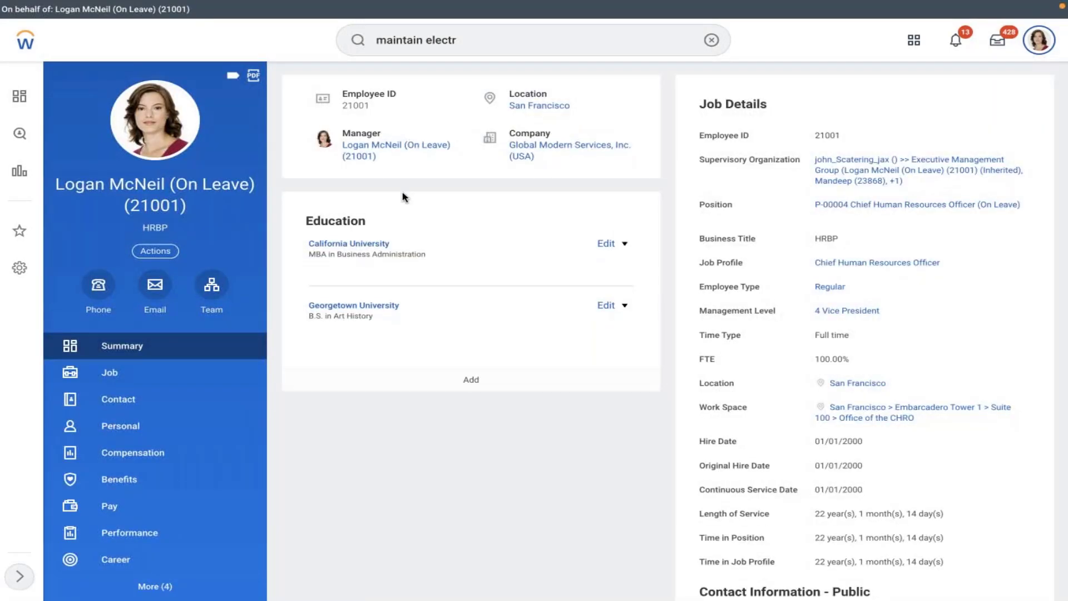
pyautogui.click(155, 251)
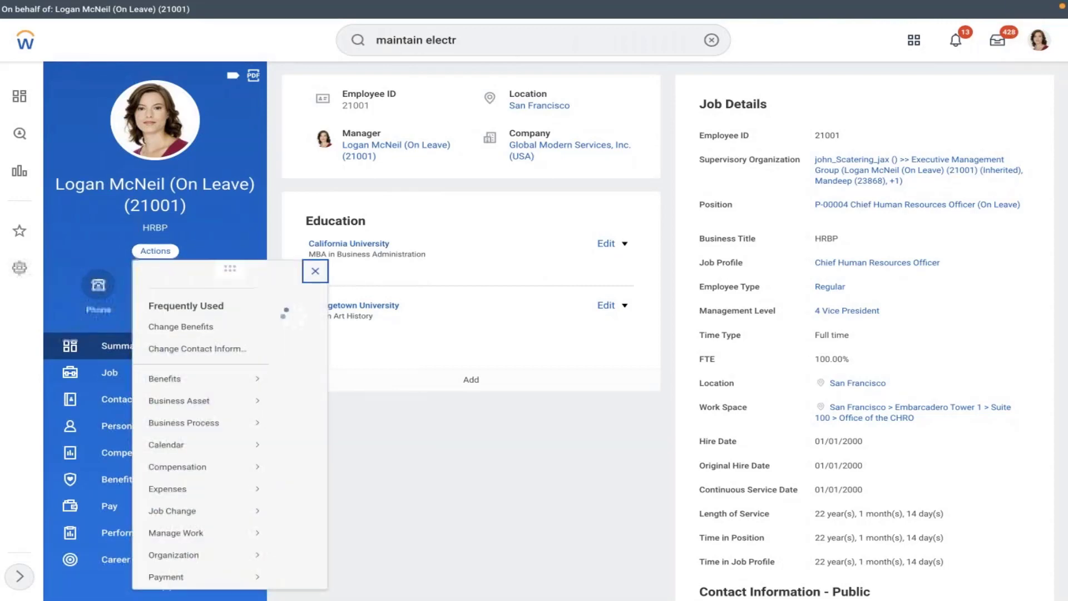
pyautogui.click(187, 348)
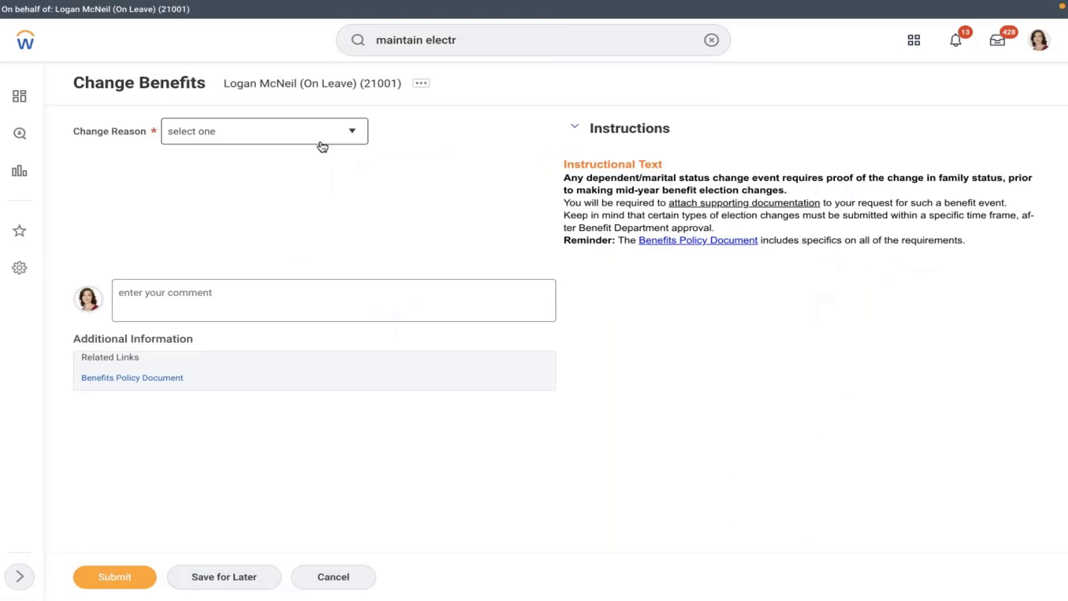
pyautogui.click(322, 146)
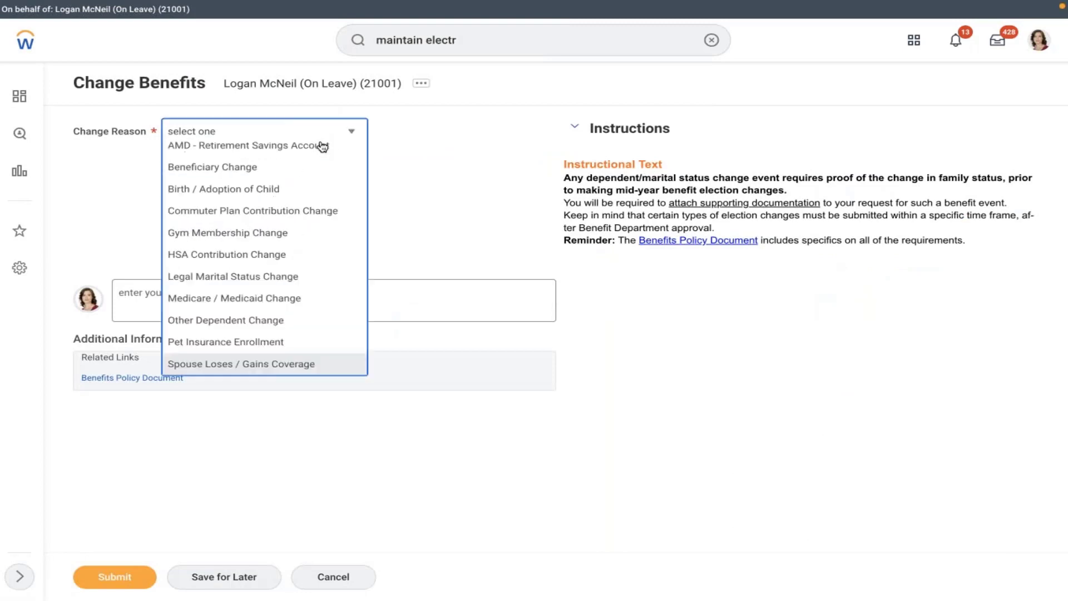
pyautogui.click(231, 215)
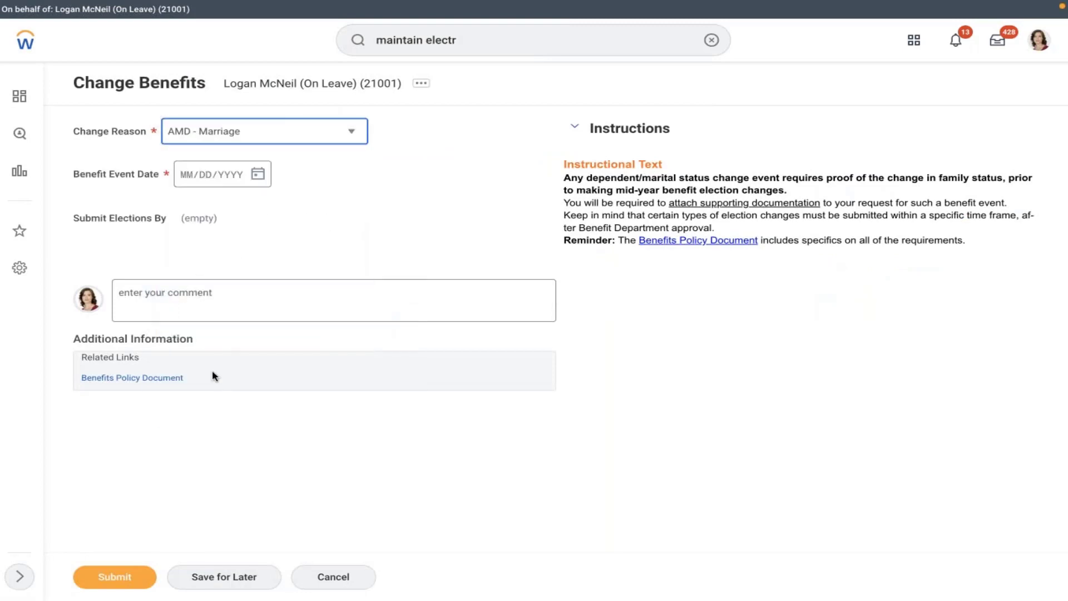
pyautogui.click(256, 174)
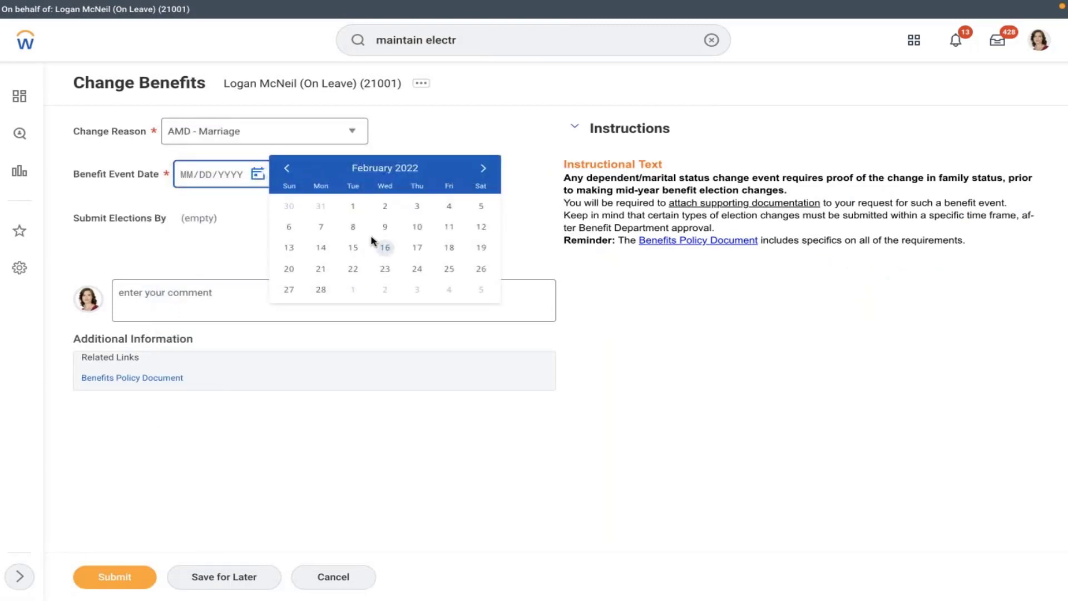
pyautogui.click(417, 229)
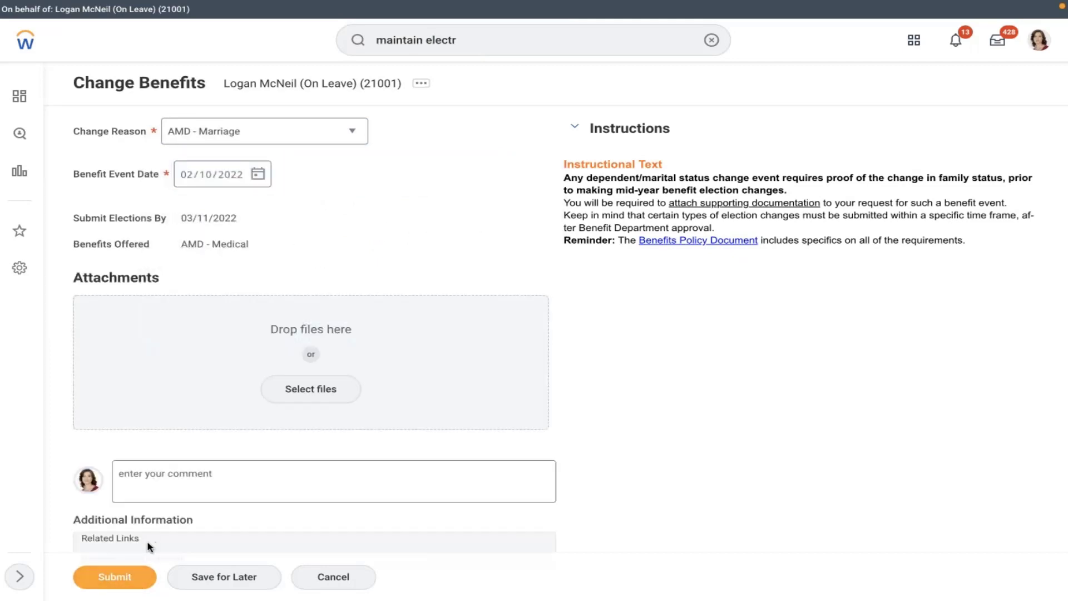
pyautogui.click(109, 578)
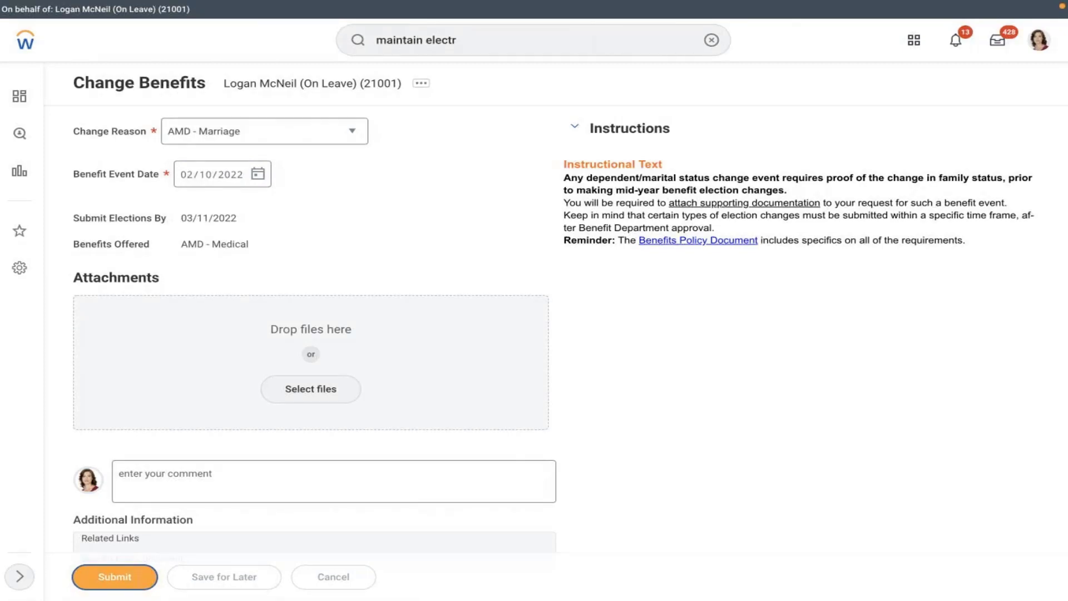
# - Elect the AMD - Medical MET LIFE plan and cover the second listed child
pyautogui.click(390, 174)
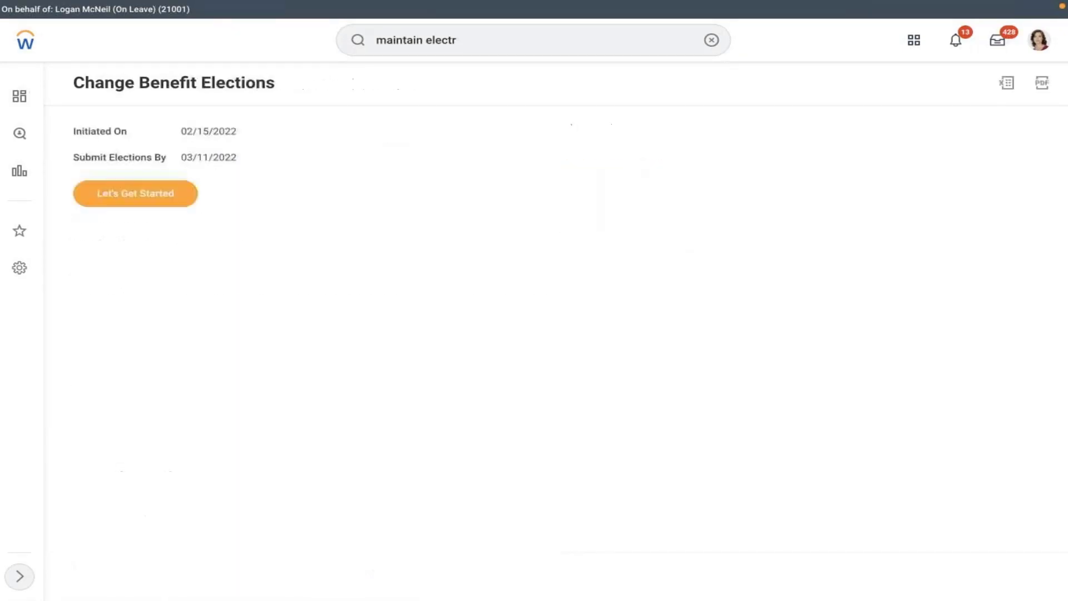
pyautogui.click(136, 194)
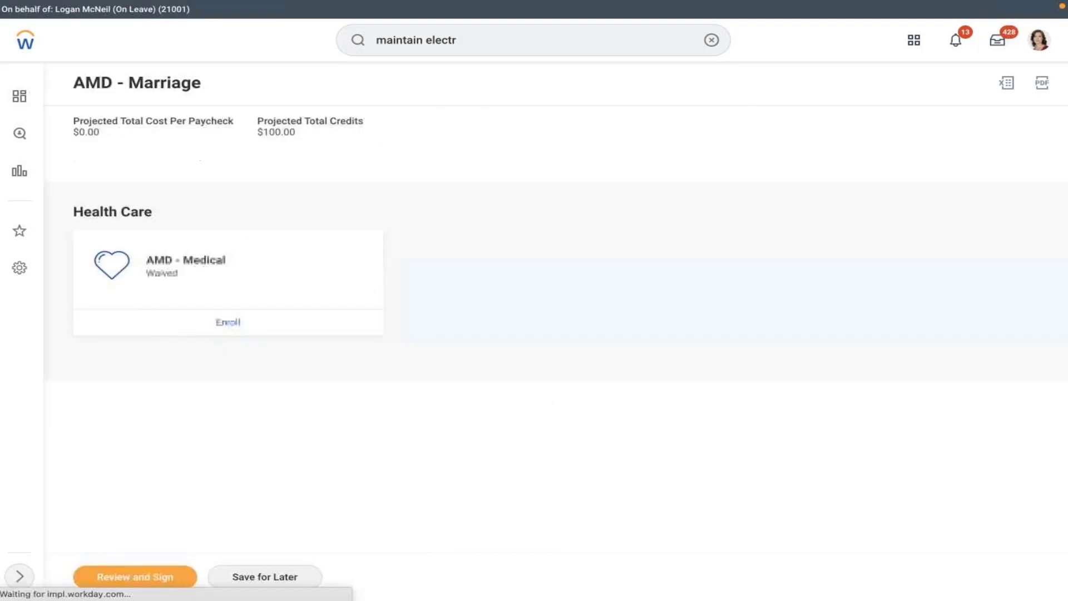
pyautogui.click(228, 322)
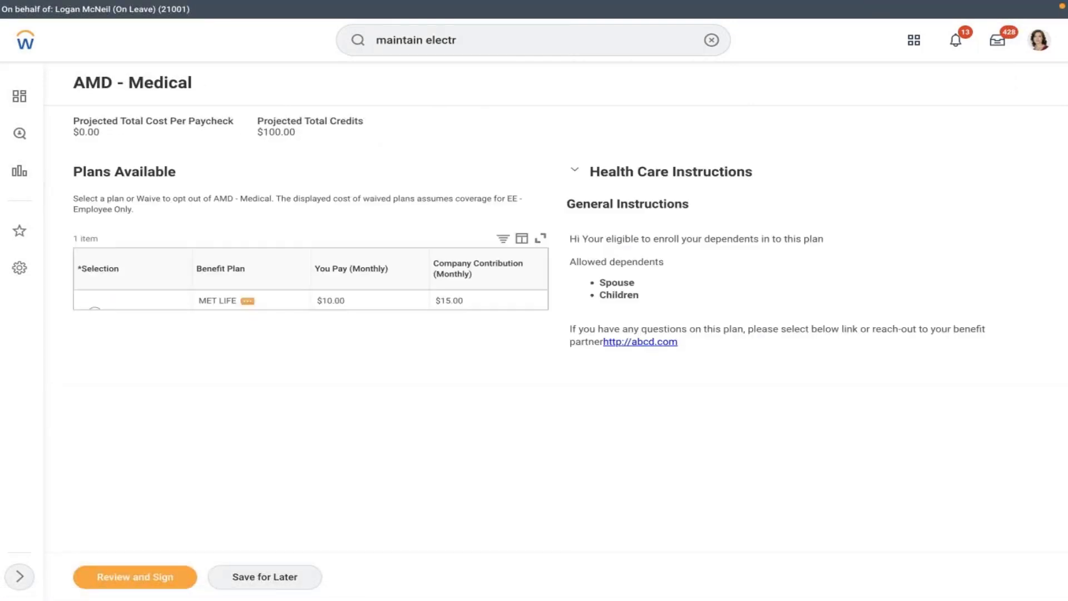
pyautogui.click(95, 312)
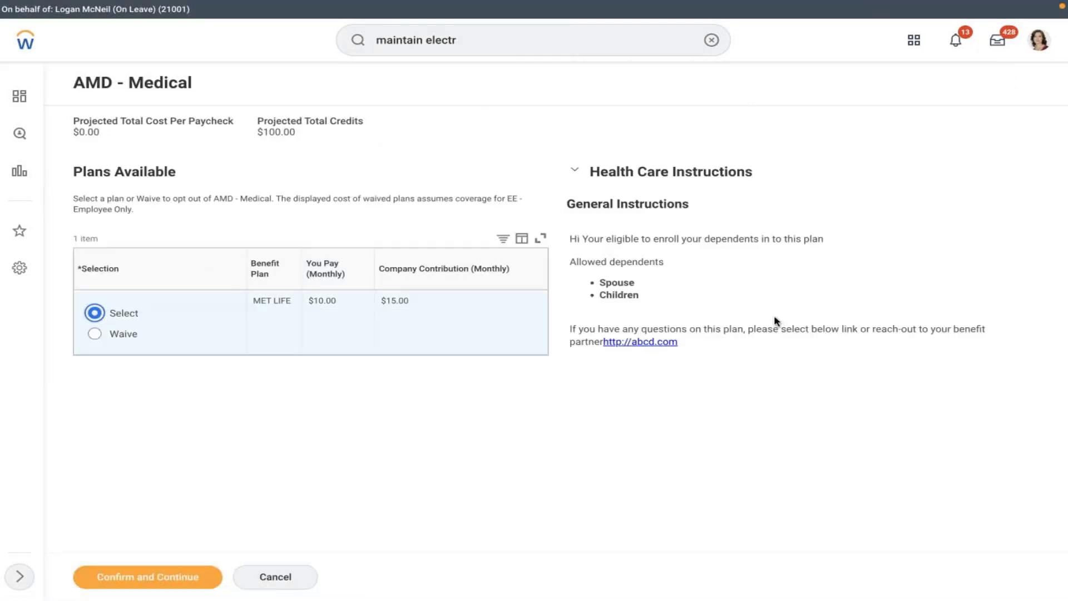
pyautogui.moveTo(568, 238)
pyautogui.mouseDown()
pyautogui.moveTo(627, 327)
pyautogui.moveTo(615, 327)
pyautogui.moveTo(690, 347)
pyautogui.mouseUp()
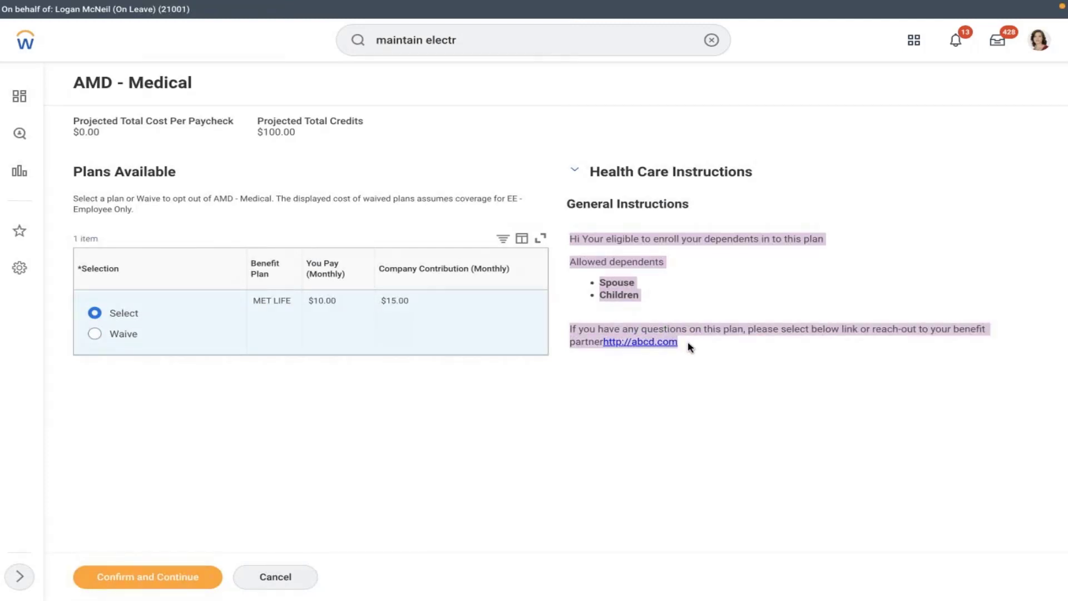
pyautogui.click(168, 573)
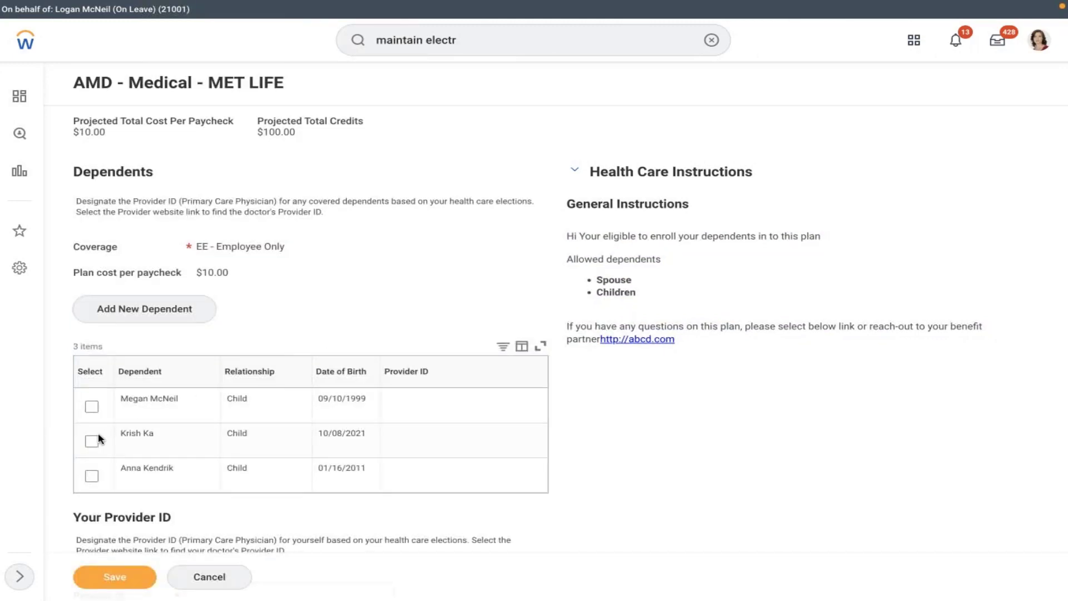
pyautogui.click(92, 441)
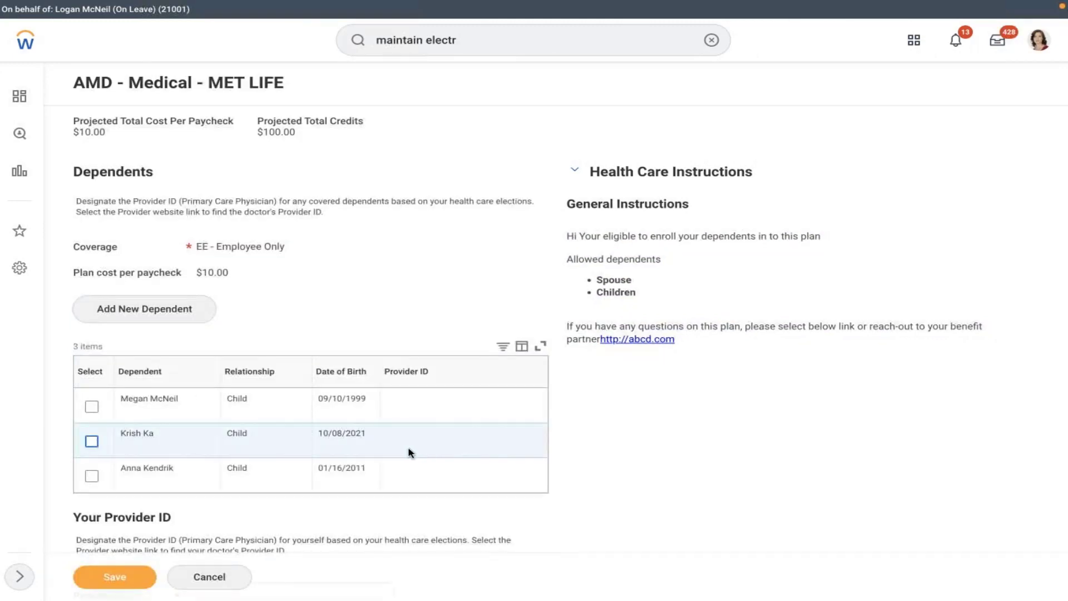
pyautogui.click(91, 441)
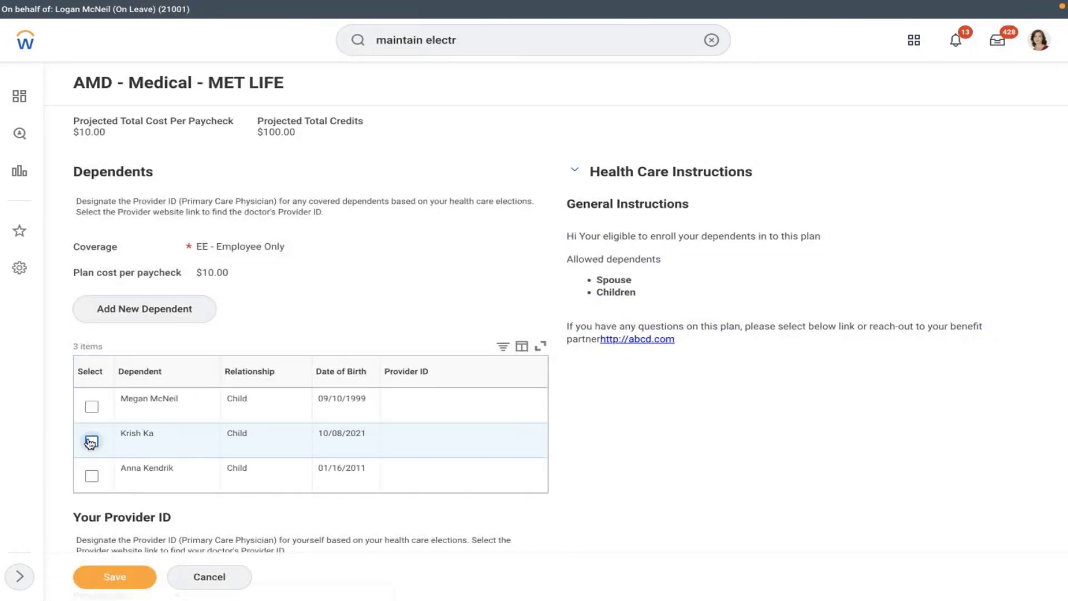
pyautogui.click(413, 443)
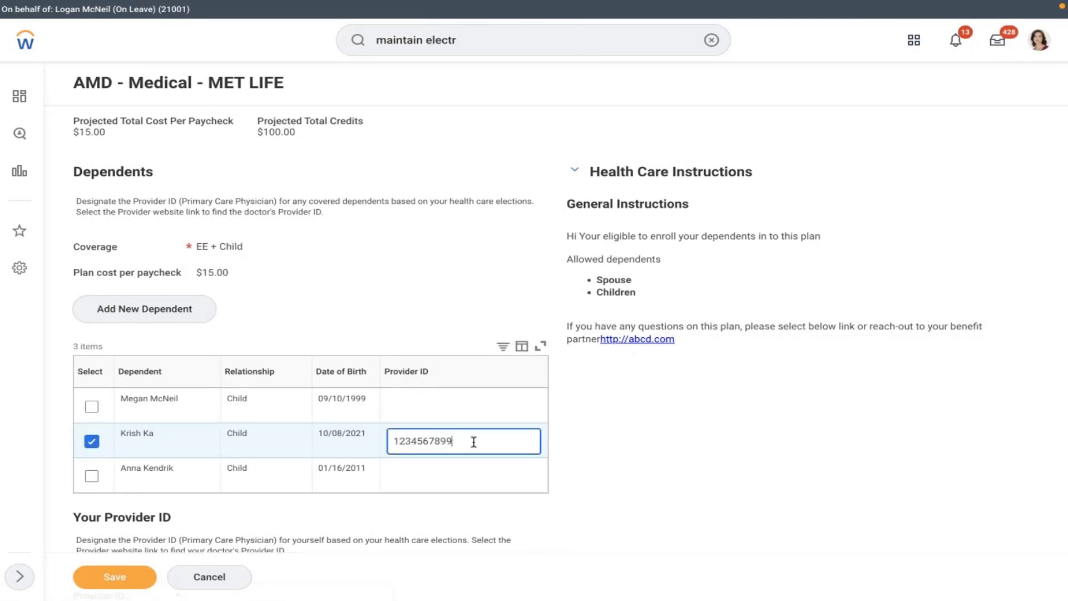
pyautogui.moveTo(473, 441); pyautogui.dragTo(371, 438)
pyautogui.hotkey('ctrl', 'c')
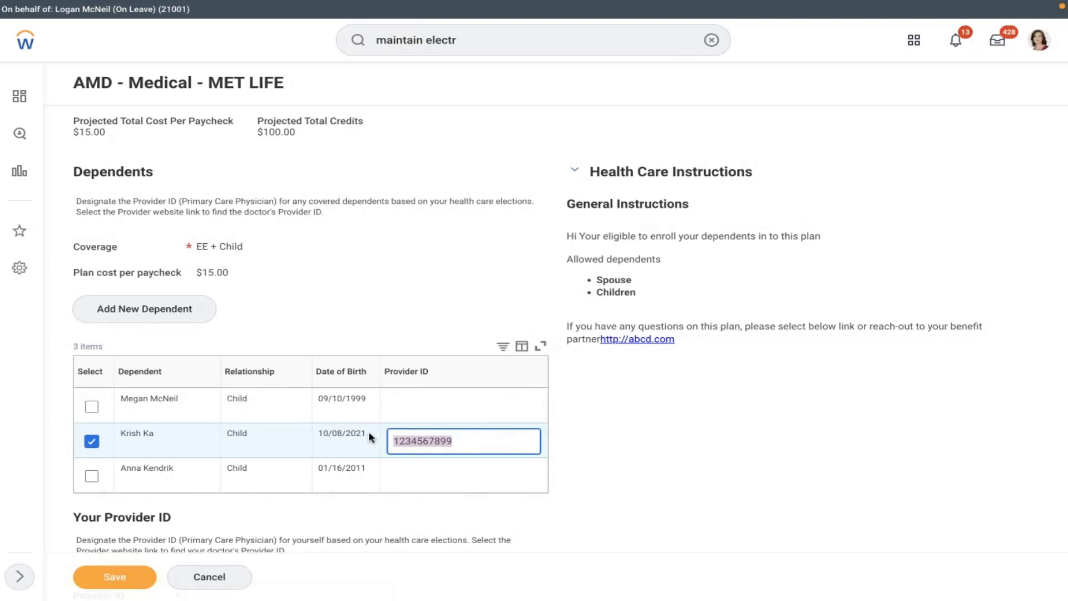
pyautogui.click(718, 482)
pyautogui.scroll(-3, 718, 482)
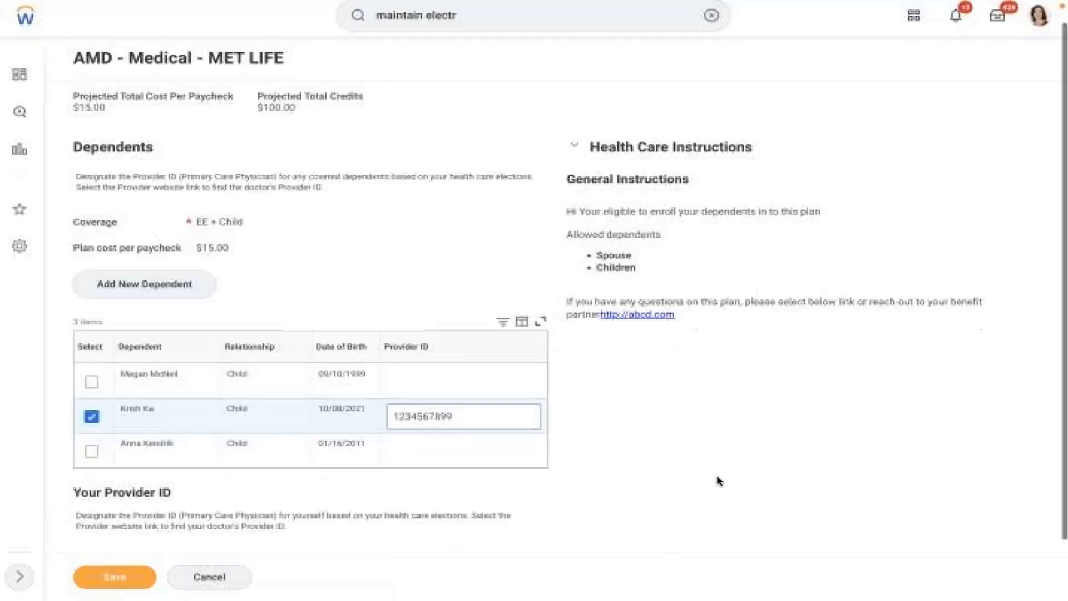
pyautogui.click(275, 502)
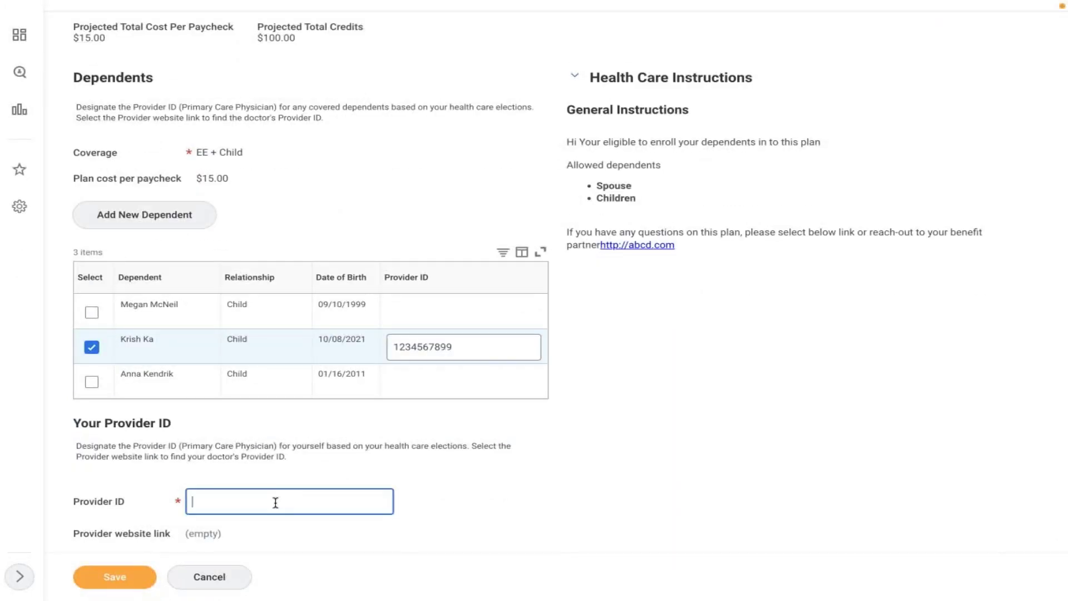
pyautogui.hotkey('ctrl', 'v')
pyautogui.click(499, 486)
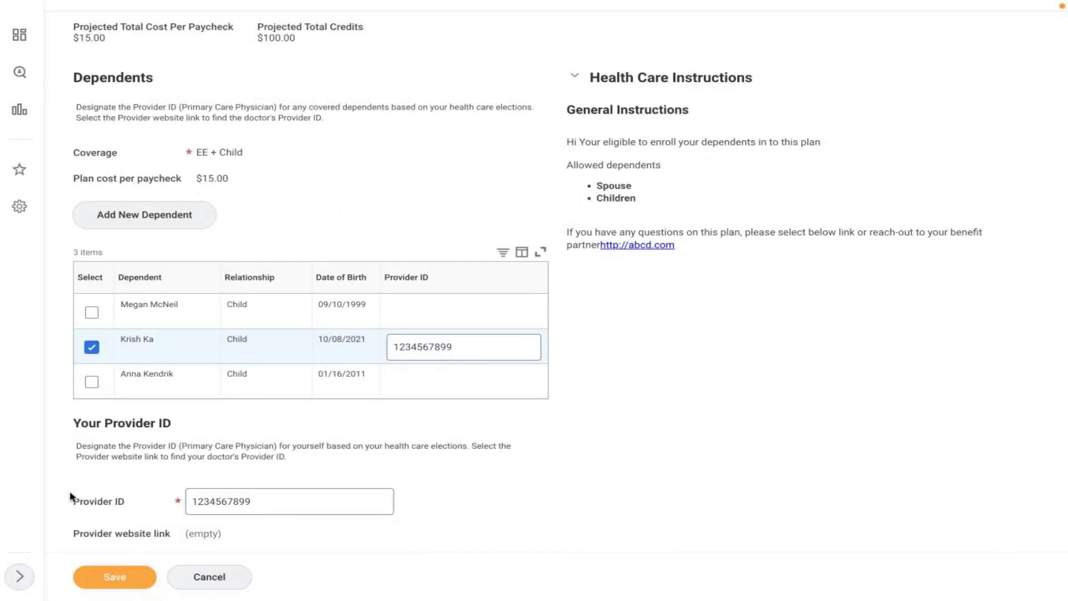
pyautogui.click(115, 577)
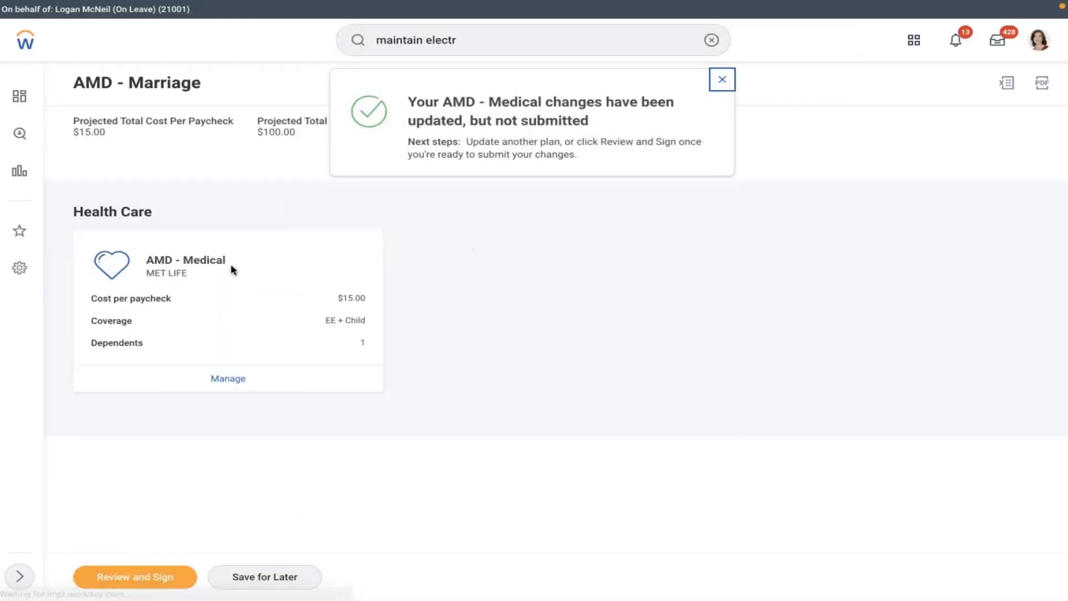
# - Review the benefit election summary and back out without signing
pyautogui.click(135, 577)
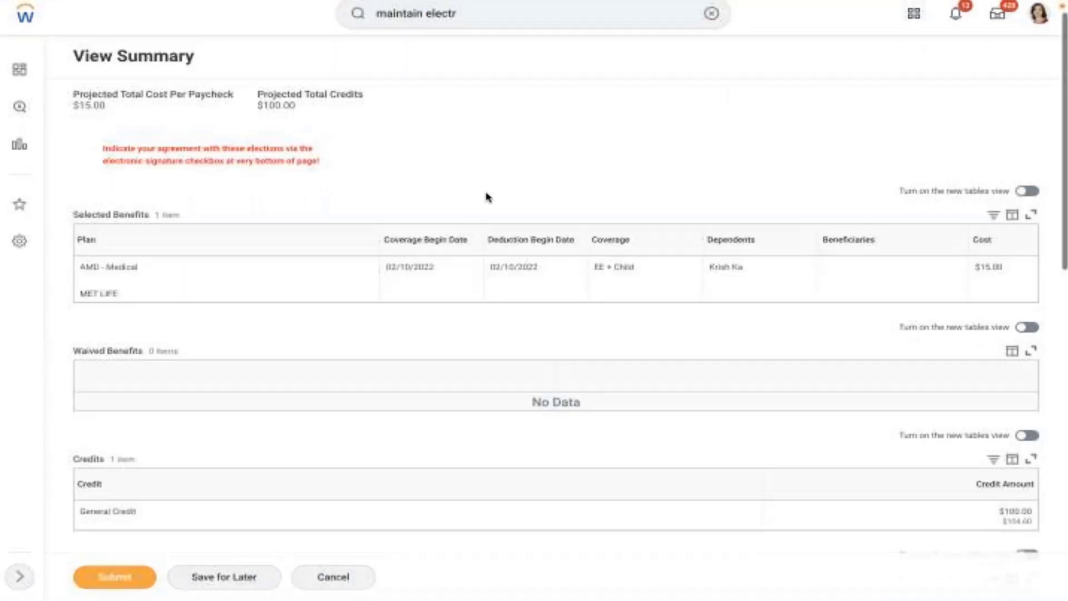
pyautogui.scroll(-7, 487, 197)
pyautogui.scroll(-3, 556, 300)
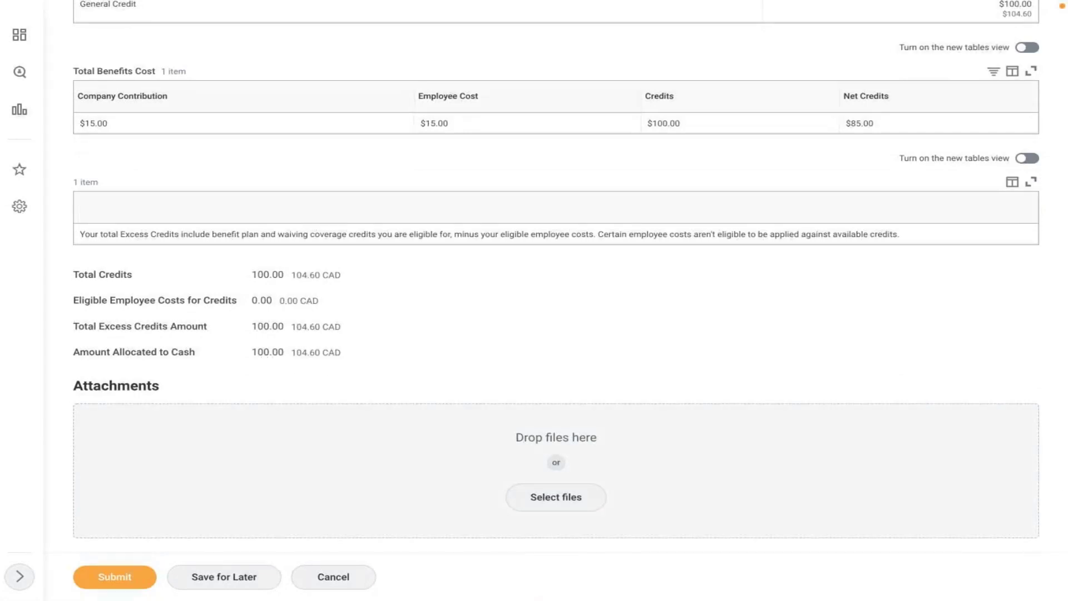
pyautogui.scroll(-5, 557, 301)
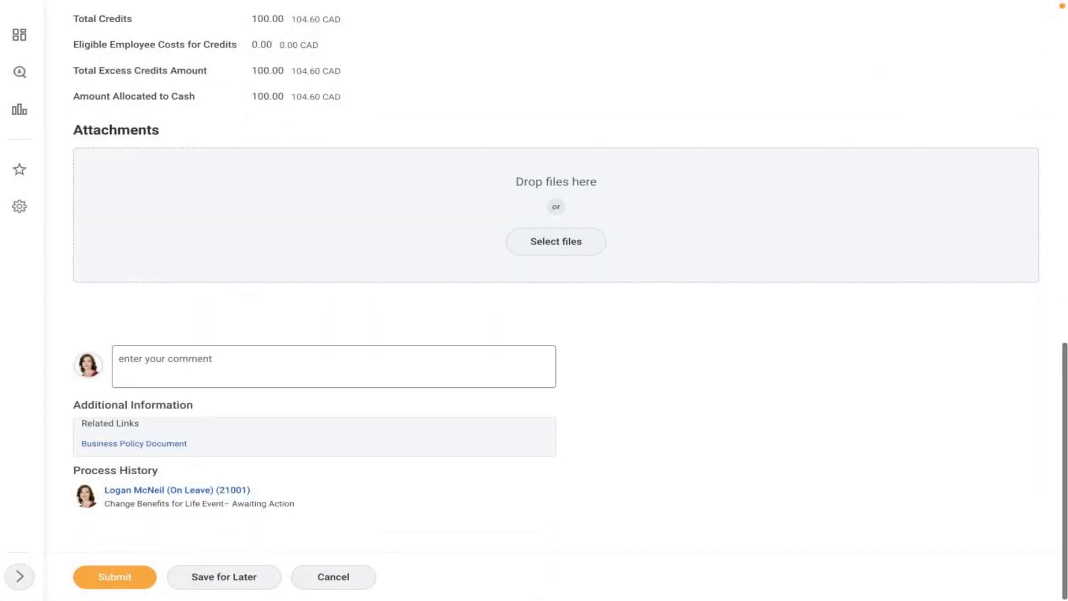
pyautogui.scroll(6, 557, 300)
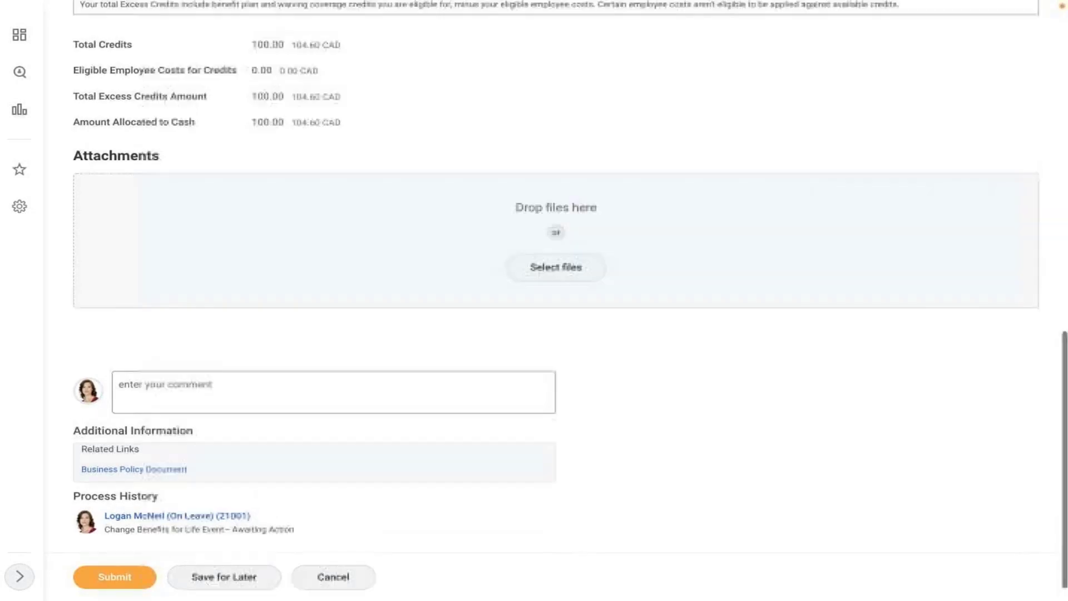
pyautogui.scroll(1, 556, 300)
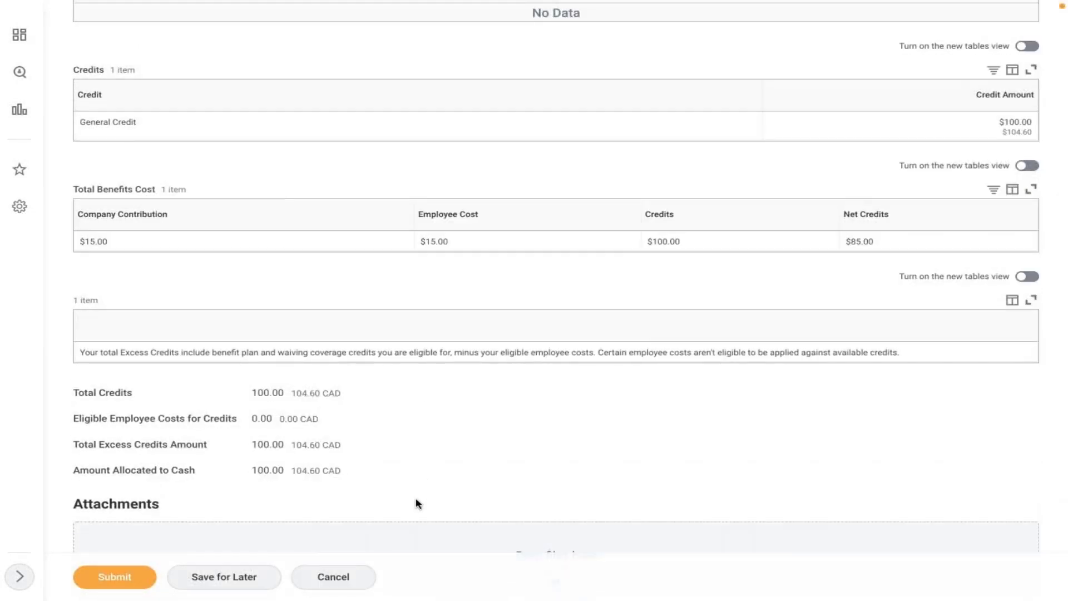
pyautogui.click(336, 575)
# - Save the elections for later and go to the Inbox
pyautogui.click(272, 578)
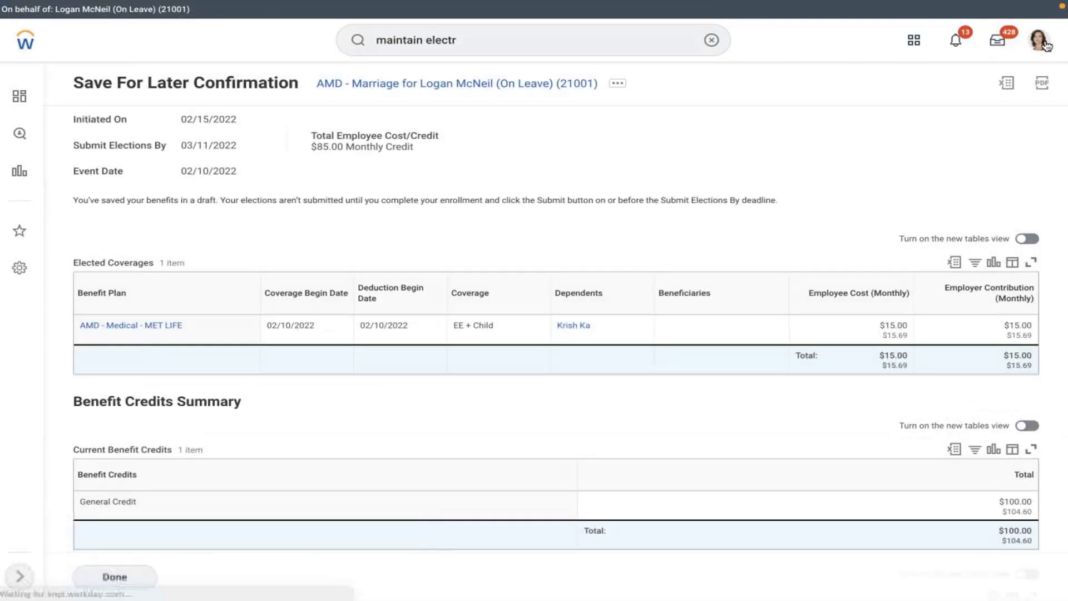
pyautogui.click(1037, 41)
pyautogui.click(992, 43)
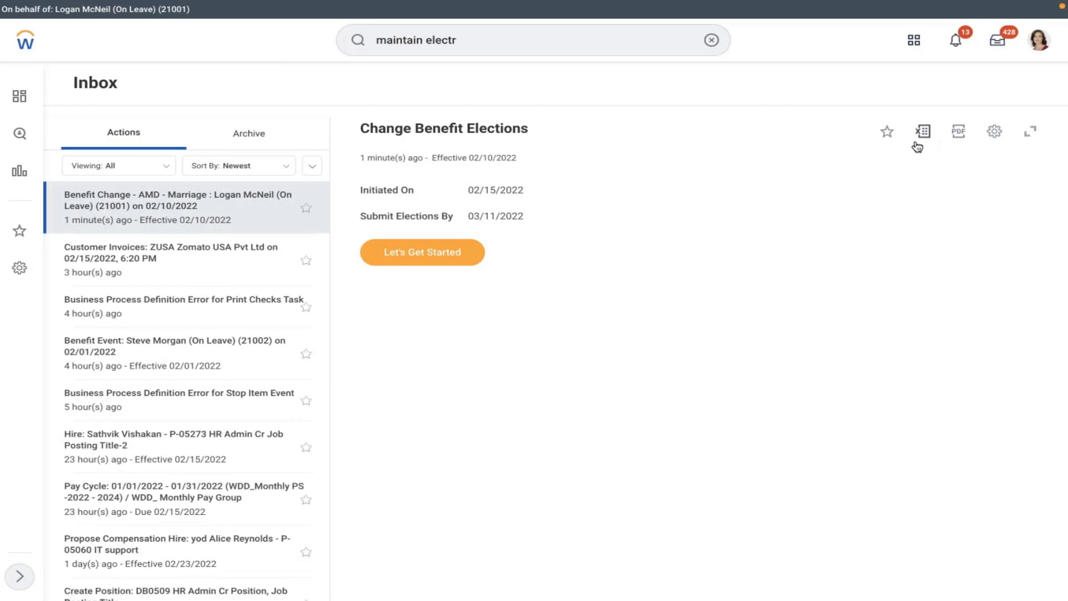
# - Cancel the AMD - Marriage benefit event from the Inbox with the comment 'testing'
pyautogui.click(1000, 132)
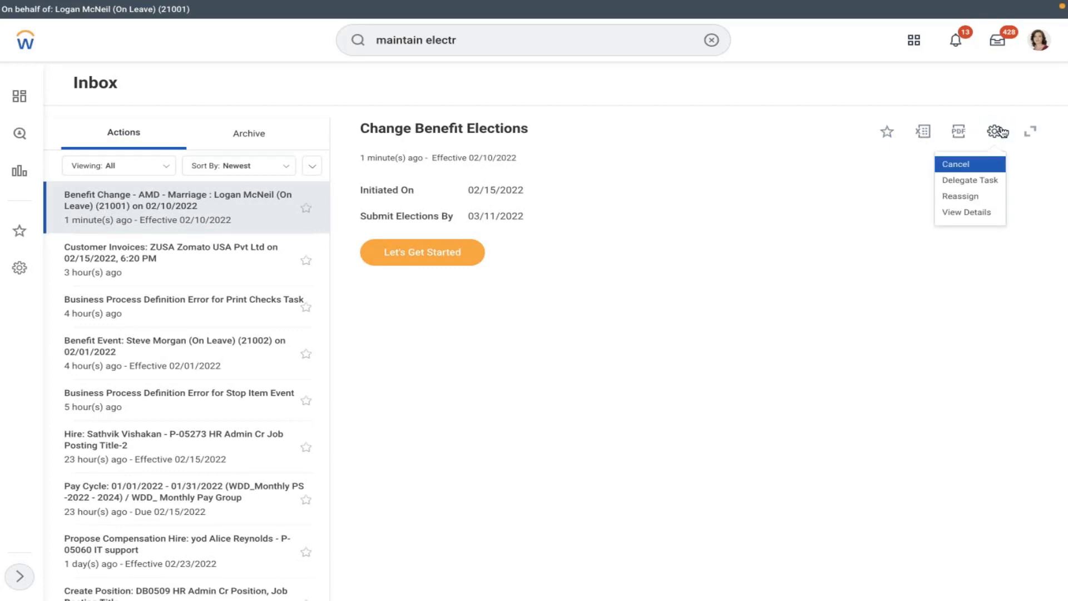
pyautogui.click(966, 178)
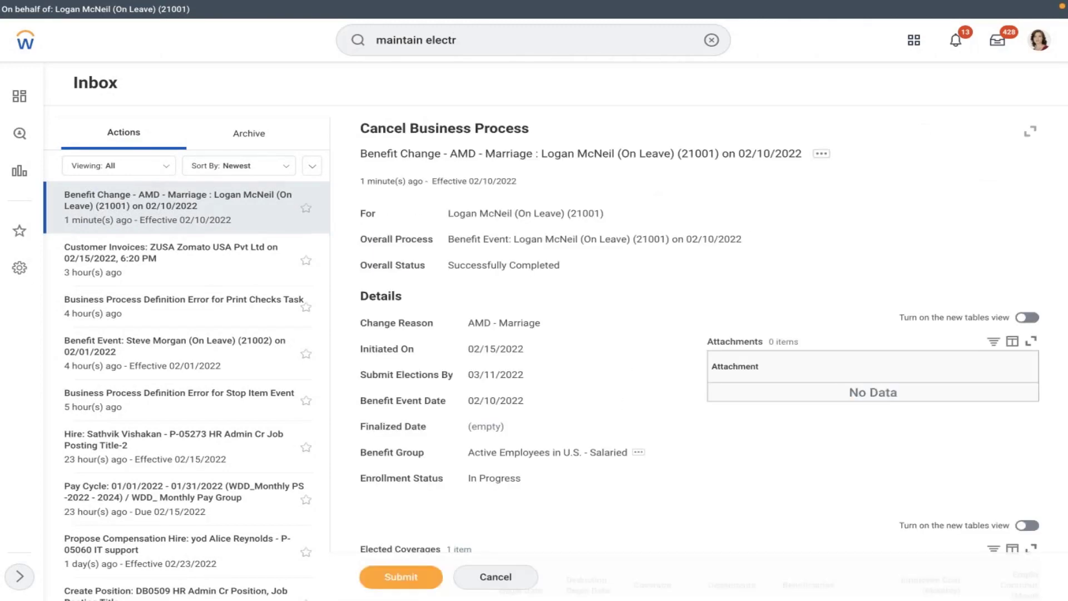
pyautogui.scroll(-10, 699, 334)
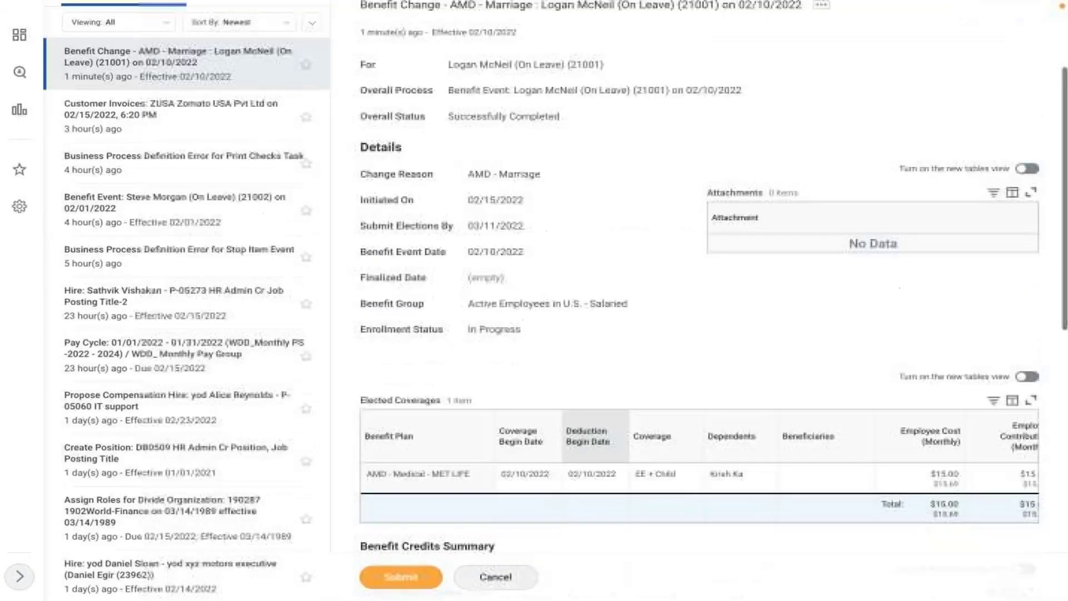
pyautogui.scroll(-5, 499, 362)
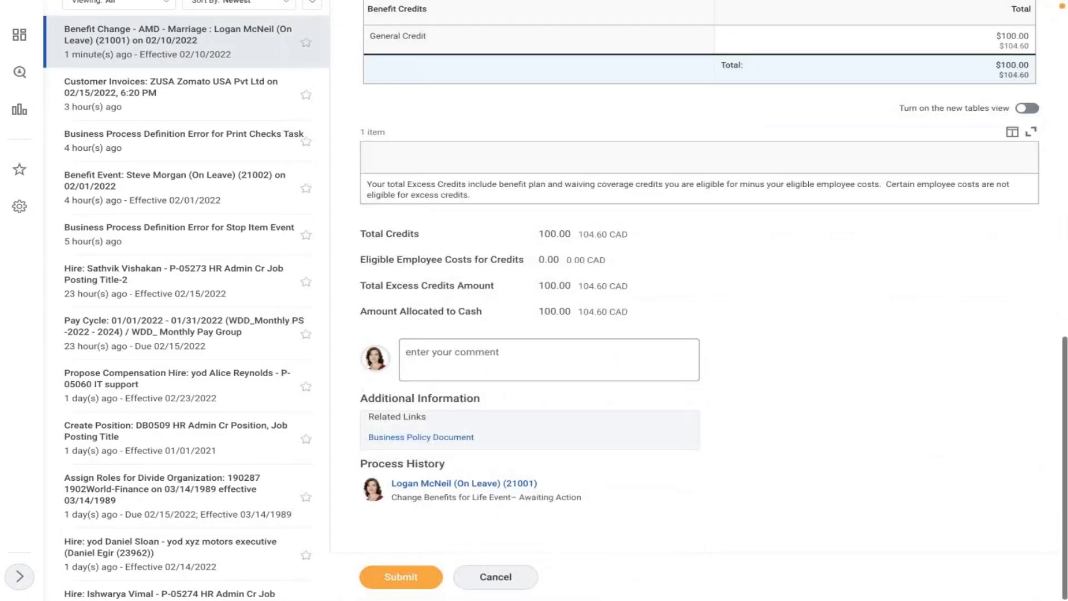
pyautogui.click(499, 362)
pyautogui.write('testing')
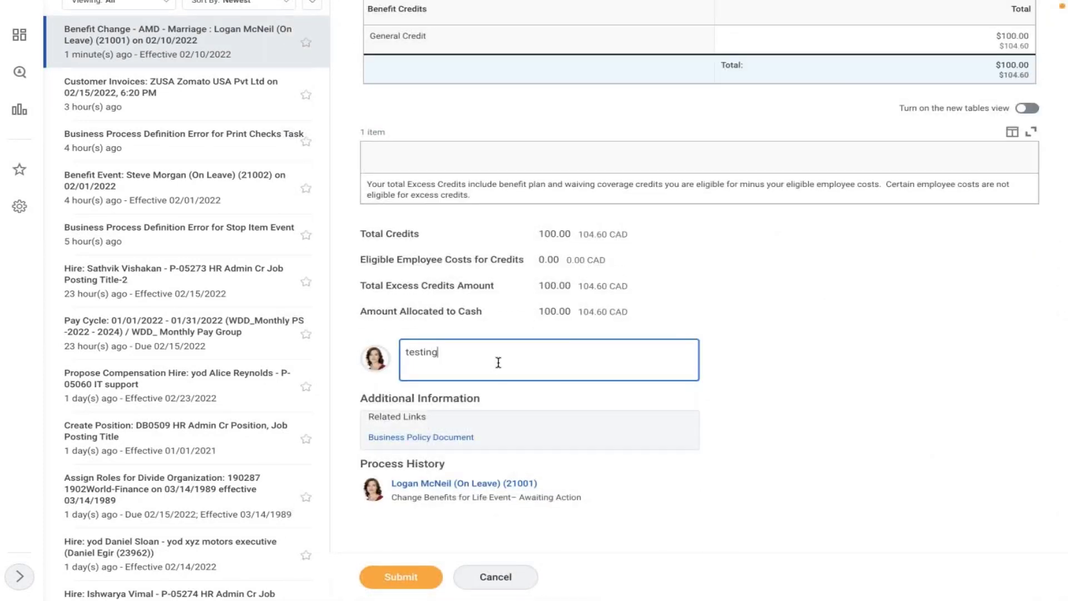
pyautogui.click(404, 581)
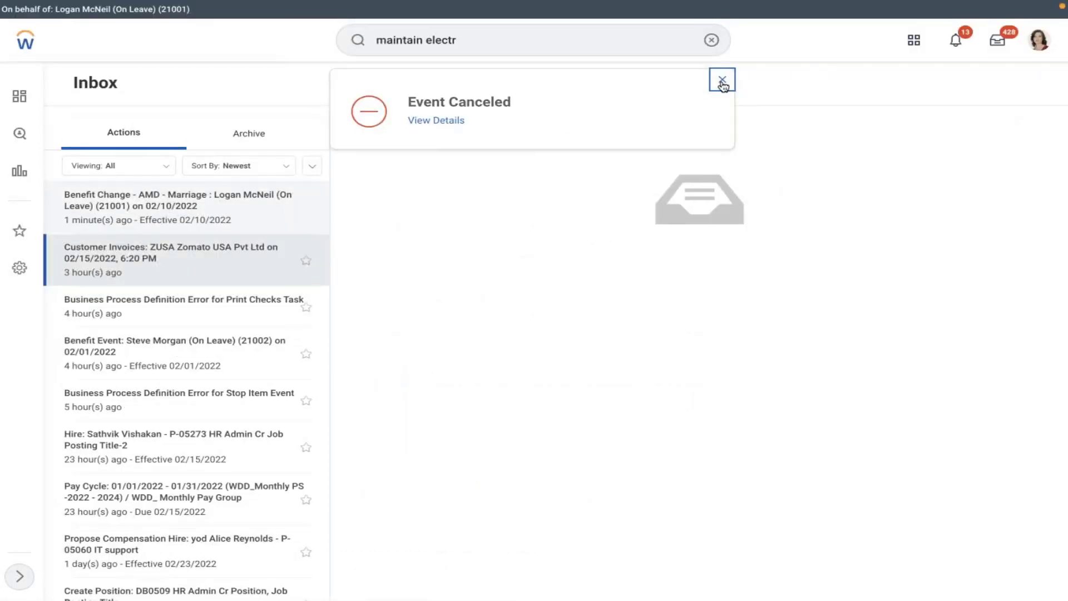
pyautogui.click(721, 81)
pyautogui.click(711, 40)
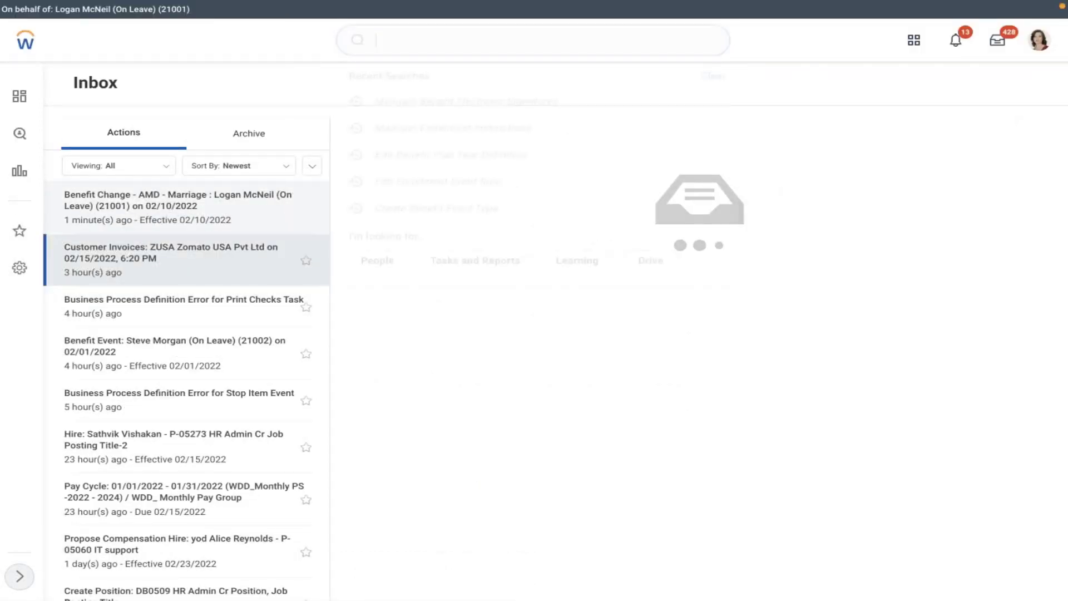
pyautogui.write('maintain ben')
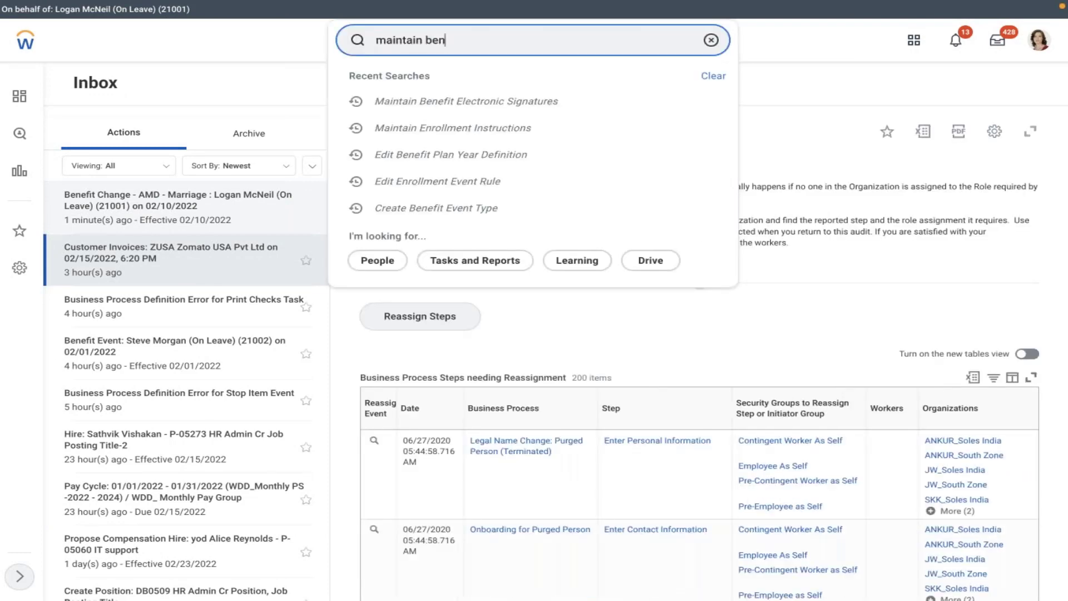
# - Open Edit Benefit Provider and select MET LIFE as the provider
pyautogui.press('BackSpace')
pyautogui.press('BackSpace')
pyautogui.press('BackSpace')
pyautogui.press('BackSpace')
pyautogui.press('BackSpace')
pyautogui.press('BackSpace')
pyautogui.press('BackSpace')
pyautogui.press('BackSpace')
pyautogui.press('BackSpace')
pyautogui.write('ed')
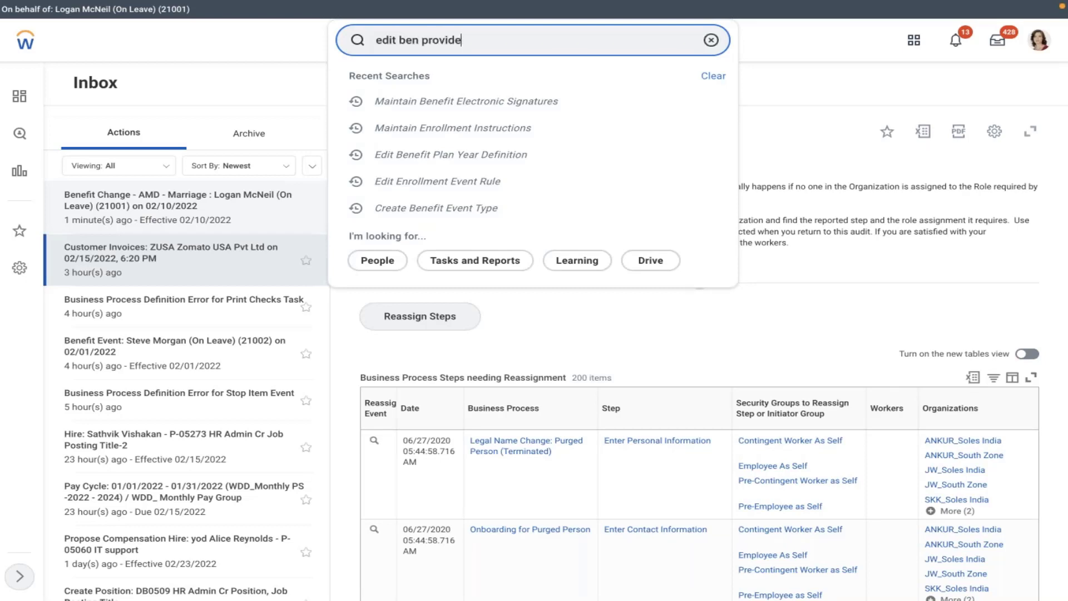
pyautogui.click(468, 78)
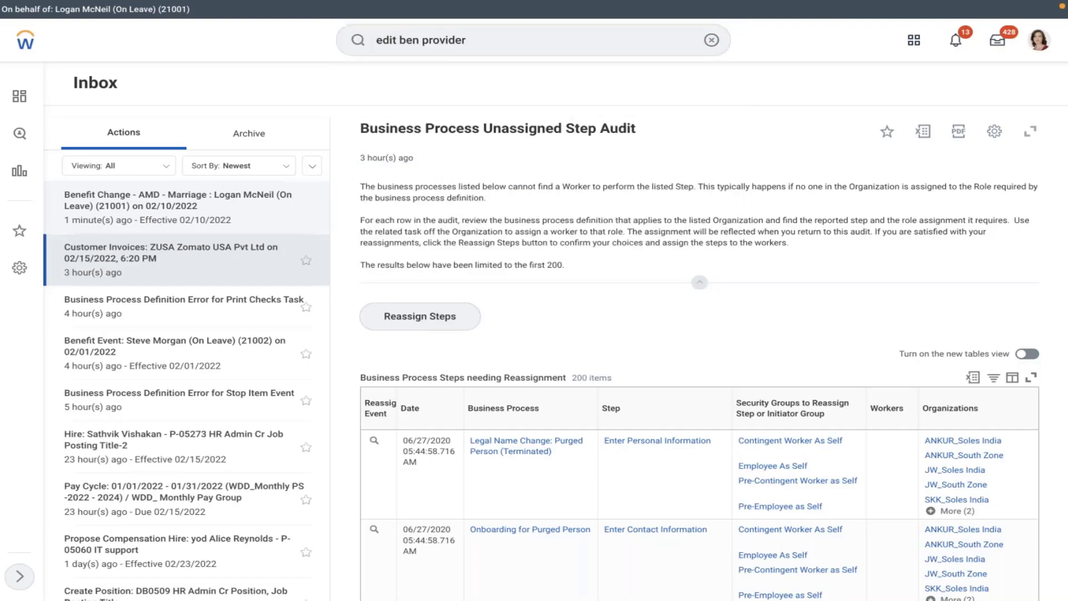
pyautogui.click(471, 181)
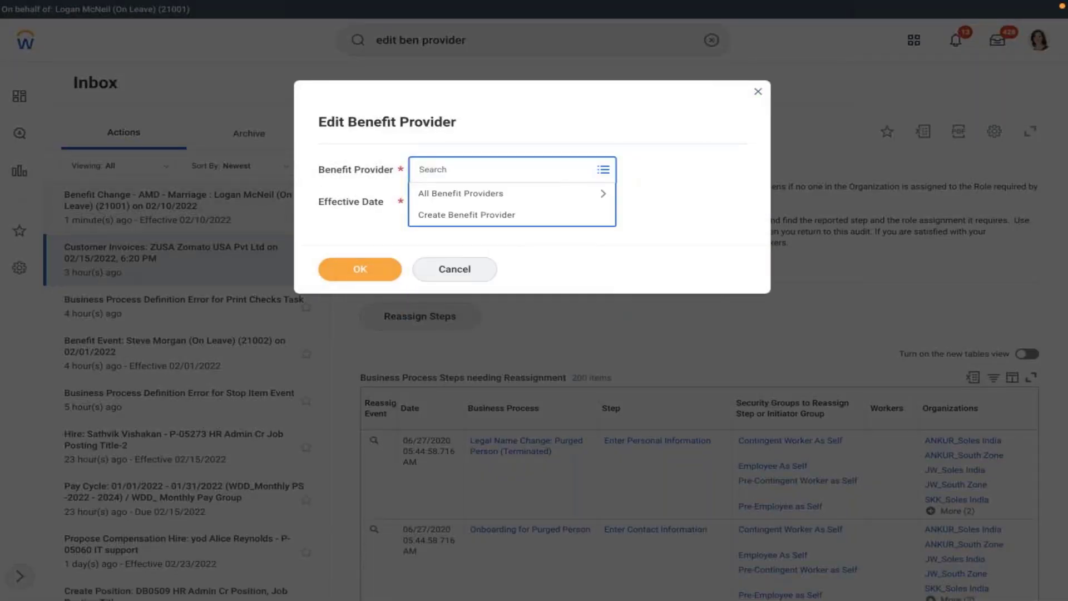
pyautogui.write('amd')
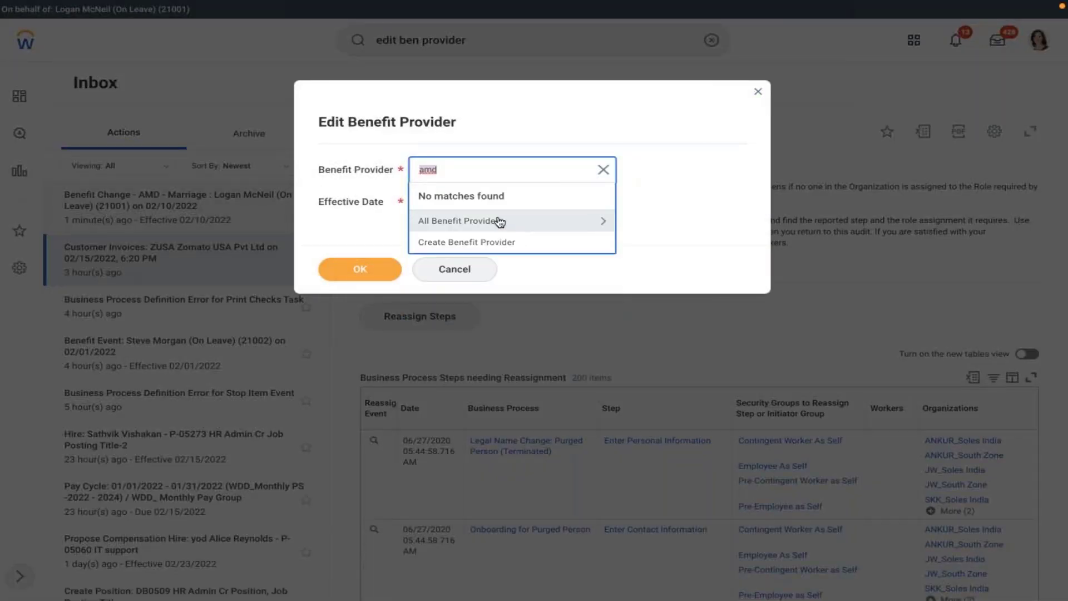
pyautogui.click(497, 219)
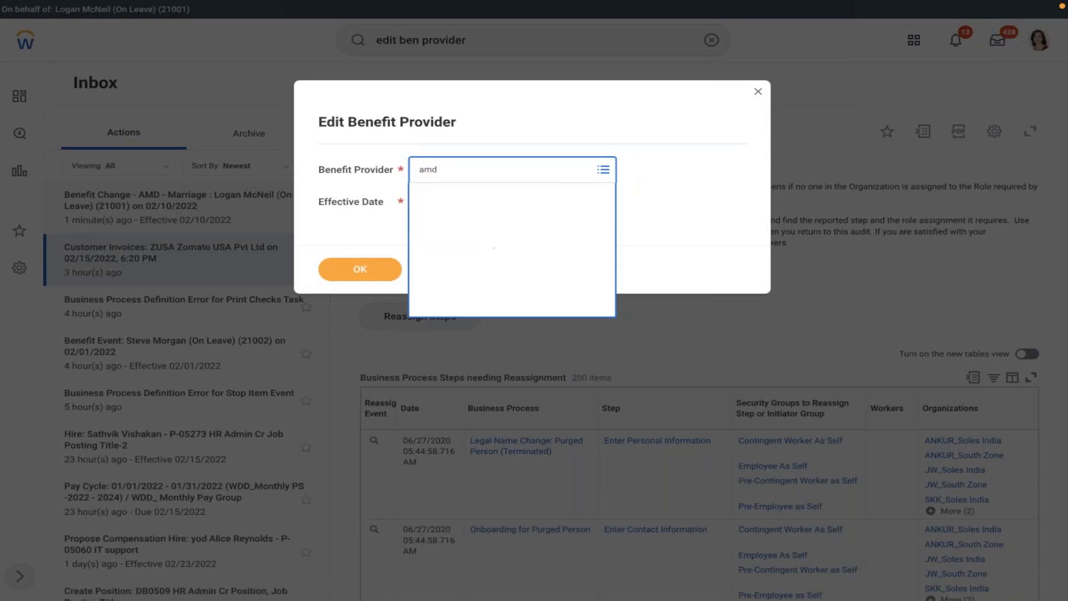
pyautogui.click(467, 173)
pyautogui.write('met')
pyautogui.press('Return')
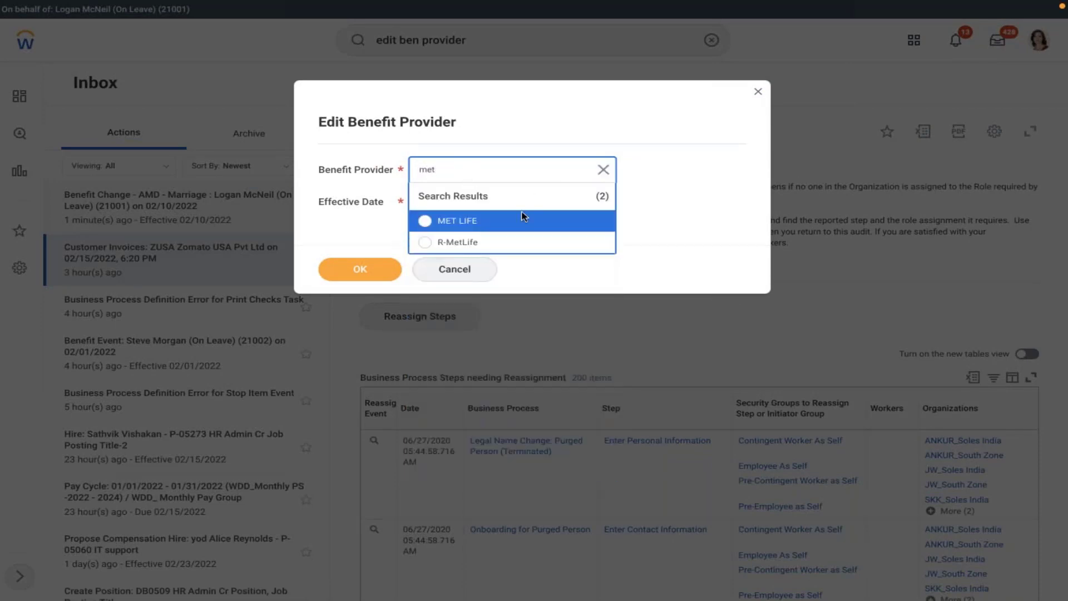
pyautogui.click(516, 220)
# - Set the effective date to 01/01/2022 and open MET LIFE for editing
pyautogui.click(490, 200)
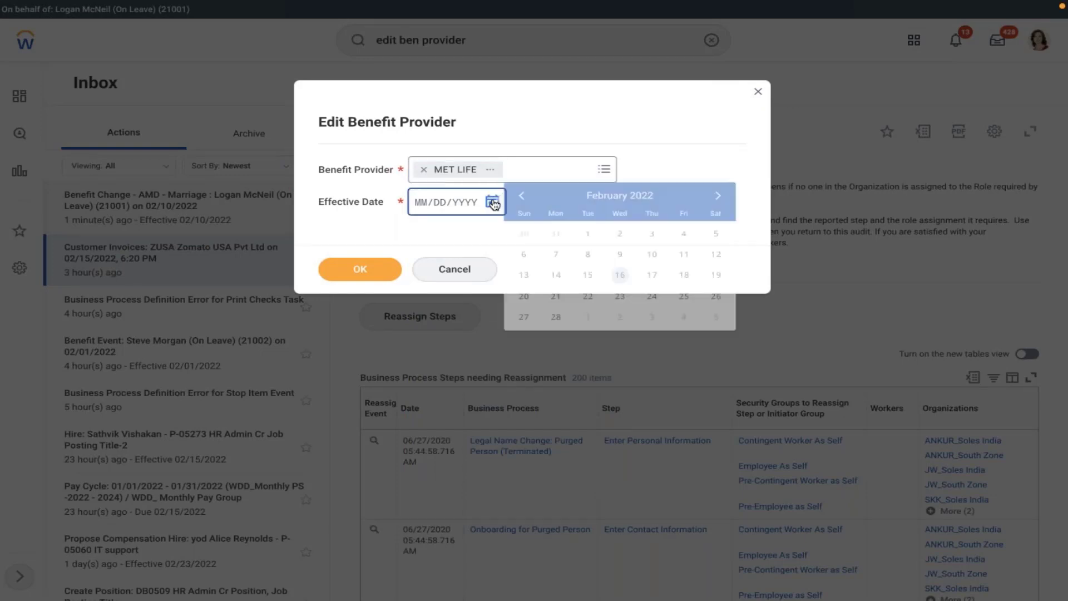
pyautogui.click(521, 195)
pyautogui.click(710, 232)
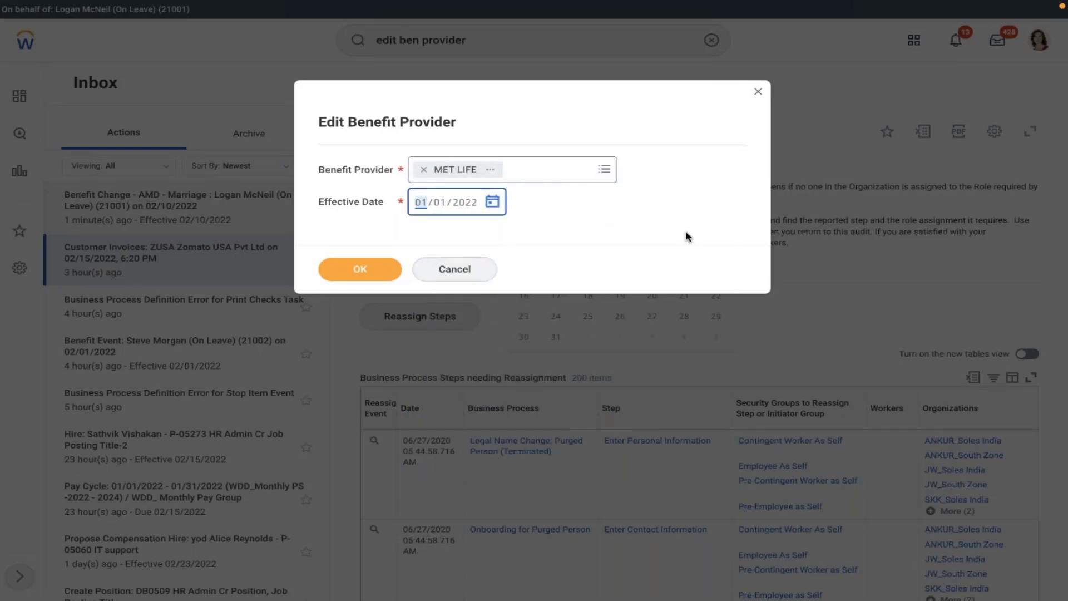
pyautogui.click(369, 270)
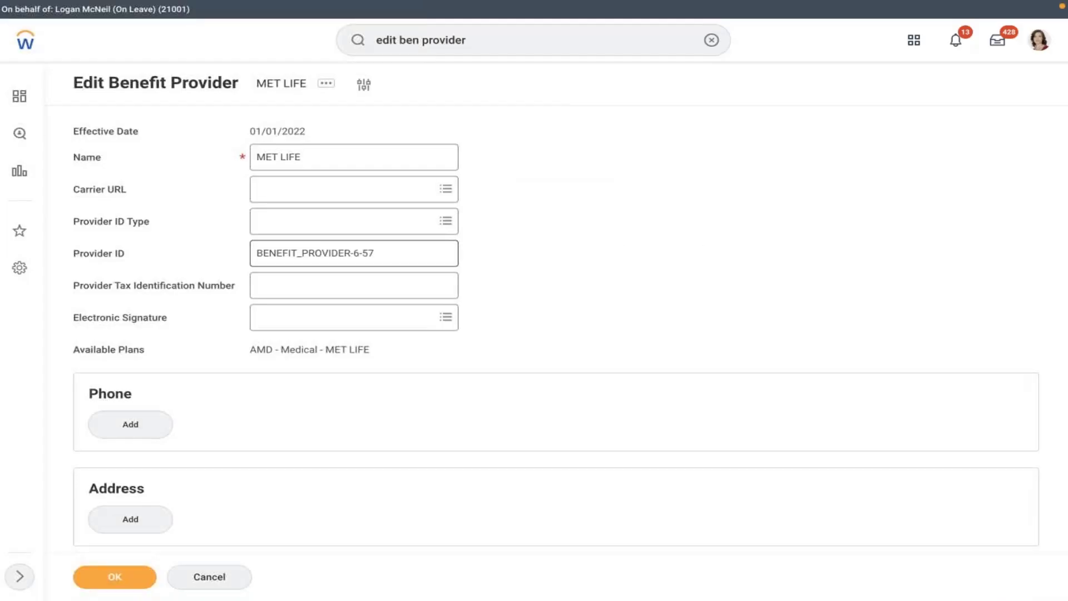
# - Set the MET LIFE provider's electronic signature to AMD - Health Care Plan
pyautogui.scroll(-1, 539, 314)
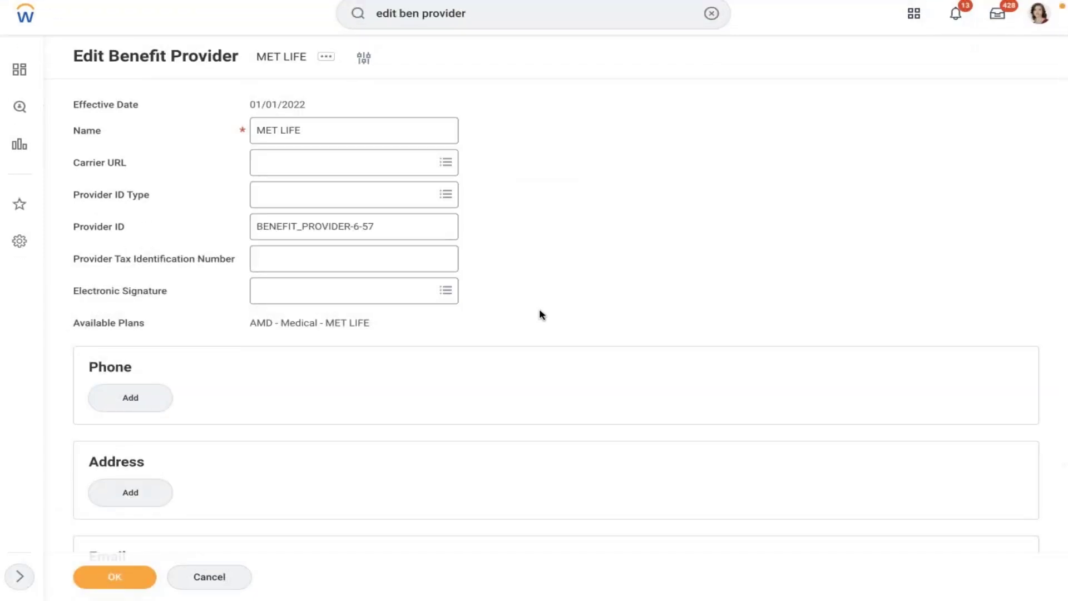
pyautogui.click(436, 290)
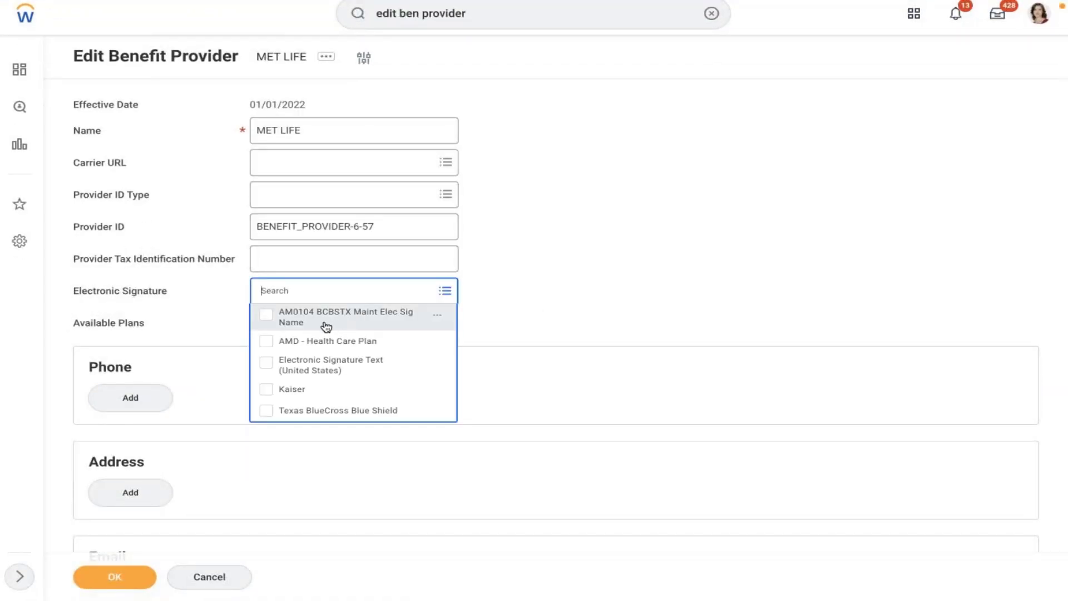
pyautogui.click(326, 340)
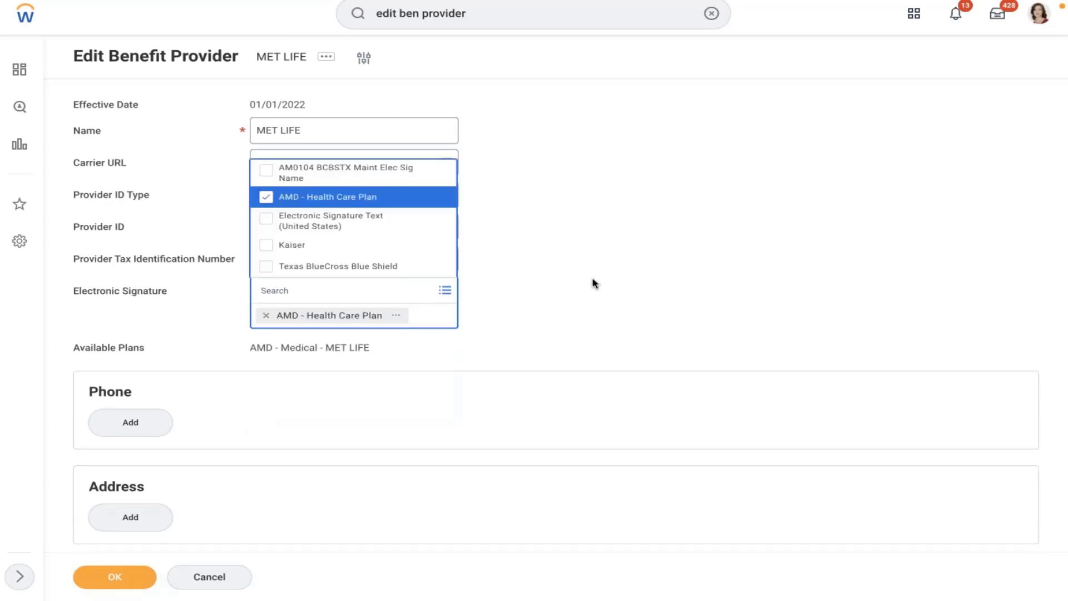
pyautogui.click(594, 284)
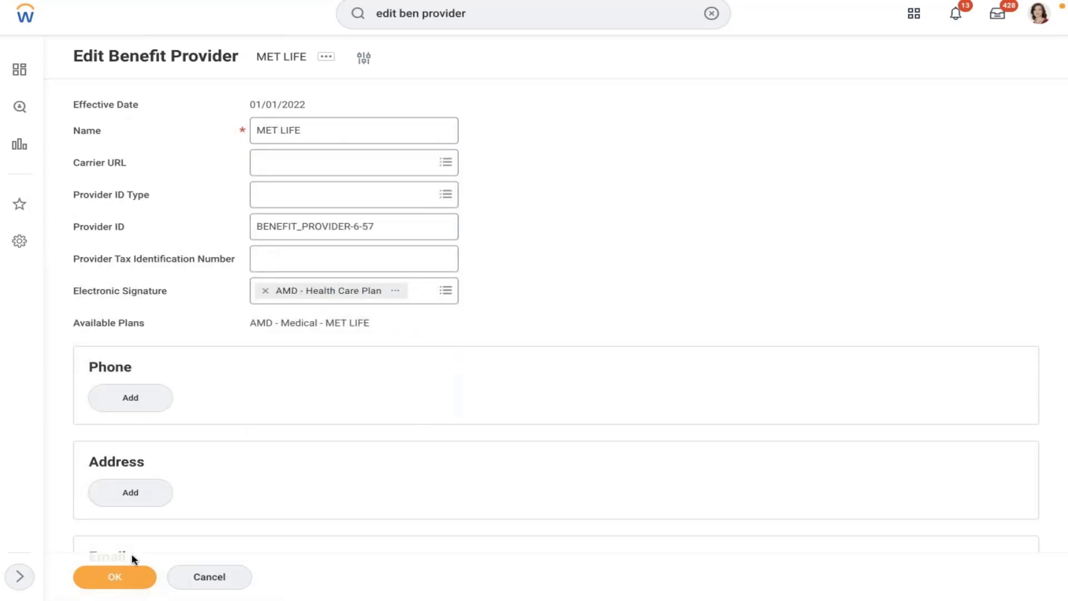
pyautogui.click(264, 290)
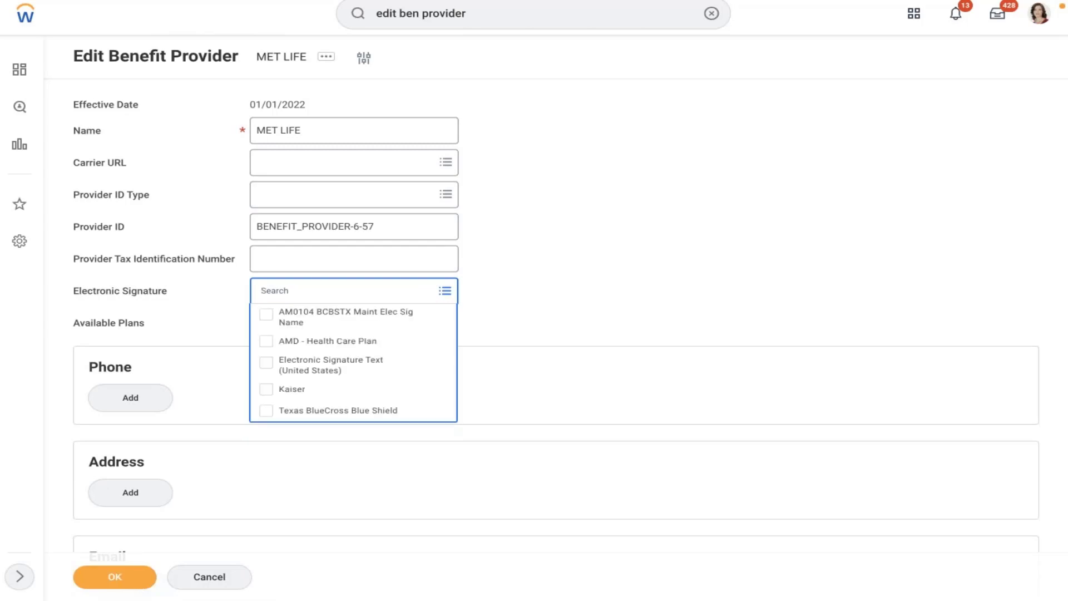
pyautogui.click(310, 340)
# - Save the edited MET LIFE provider and go to the worker's profile
pyautogui.click(114, 577)
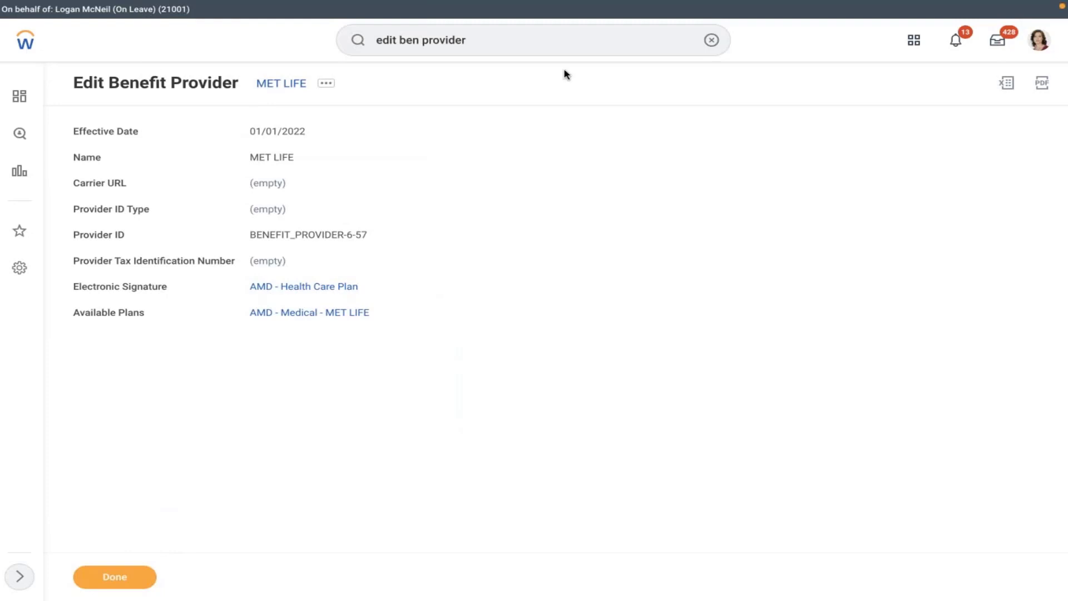
pyautogui.click(1039, 46)
pyautogui.click(944, 171)
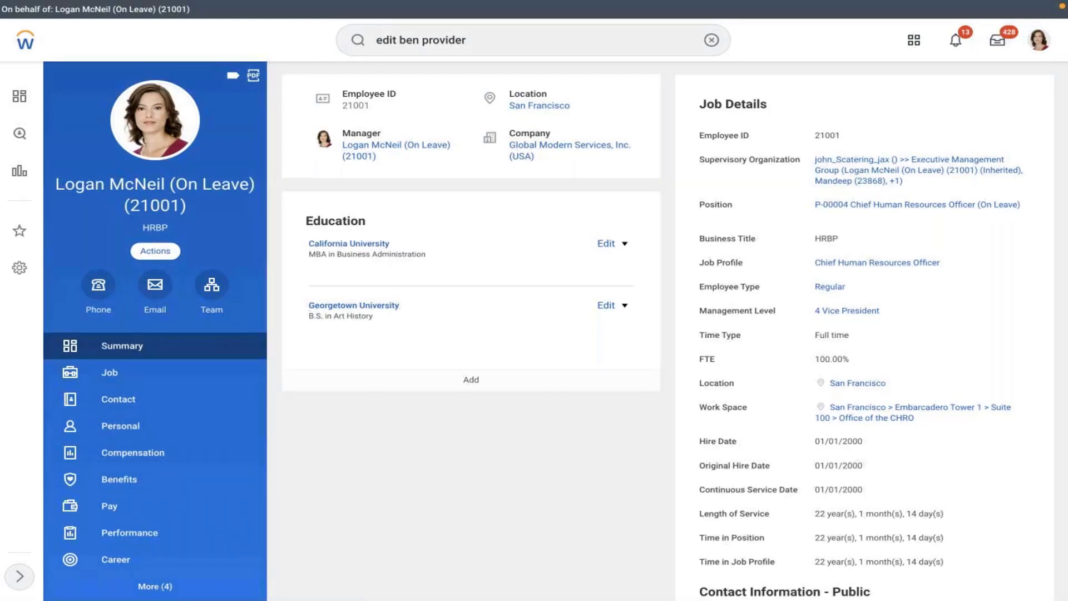
# - Start a Change Benefits request with reason AMD - Marriage and event date 02/08/2022
pyautogui.click(155, 251)
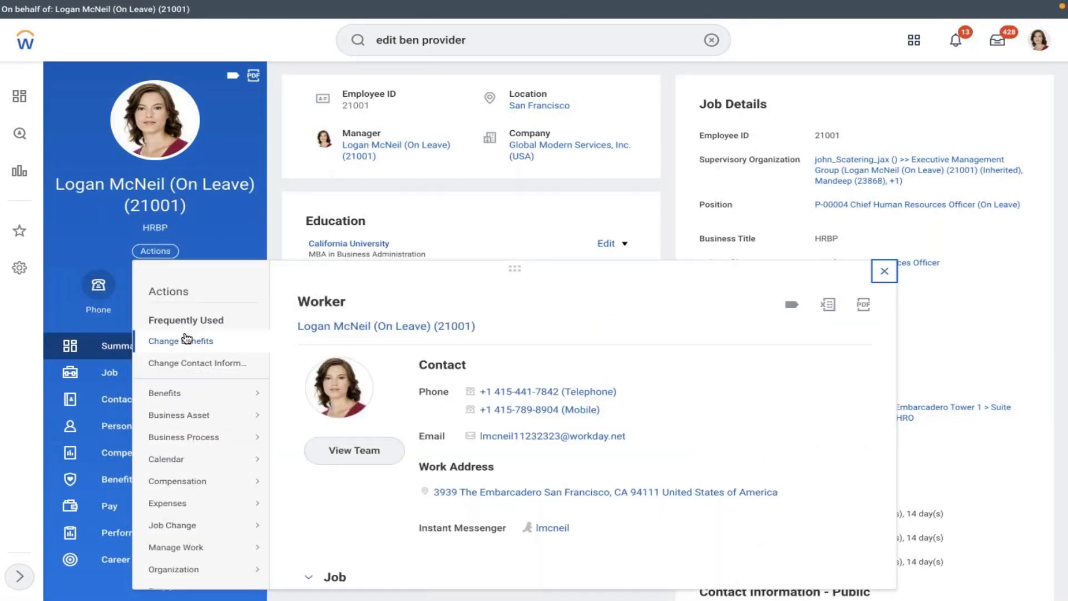
pyautogui.click(187, 339)
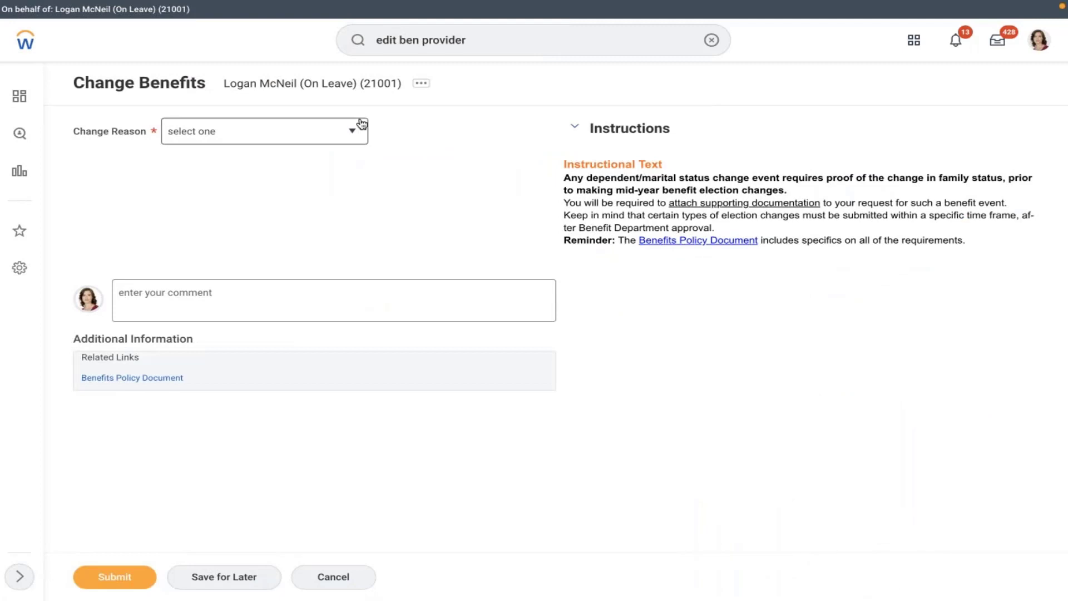
pyautogui.click(351, 131)
pyautogui.click(216, 211)
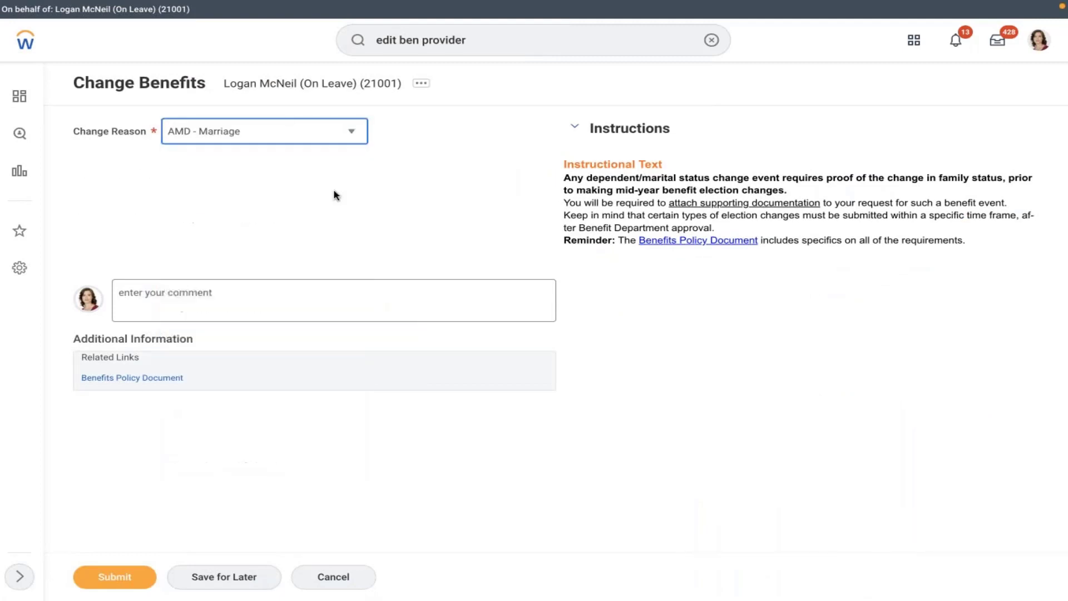
pyautogui.click(258, 175)
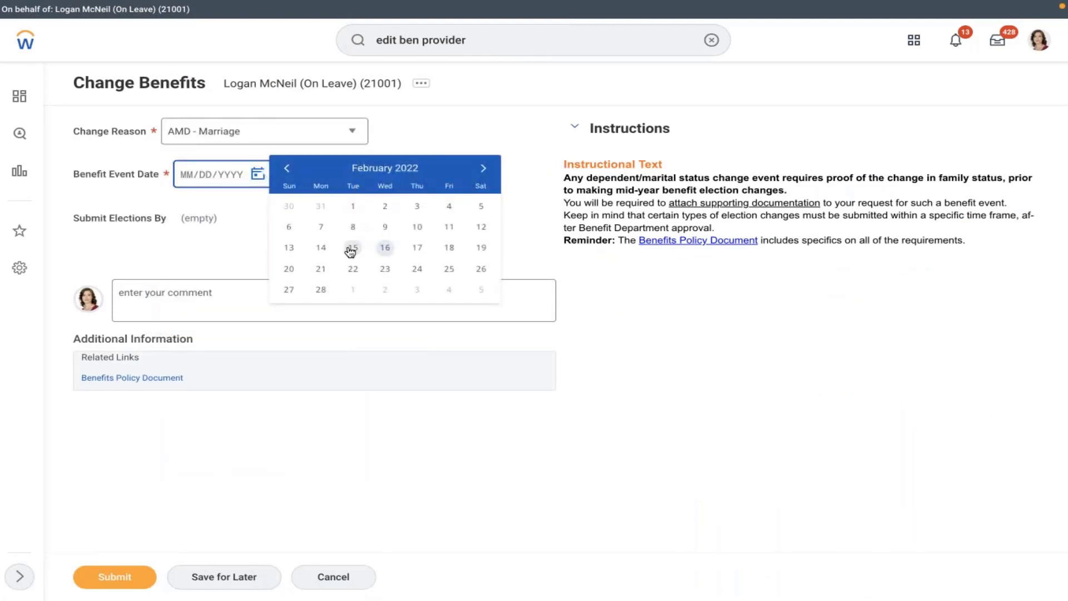
pyautogui.click(353, 226)
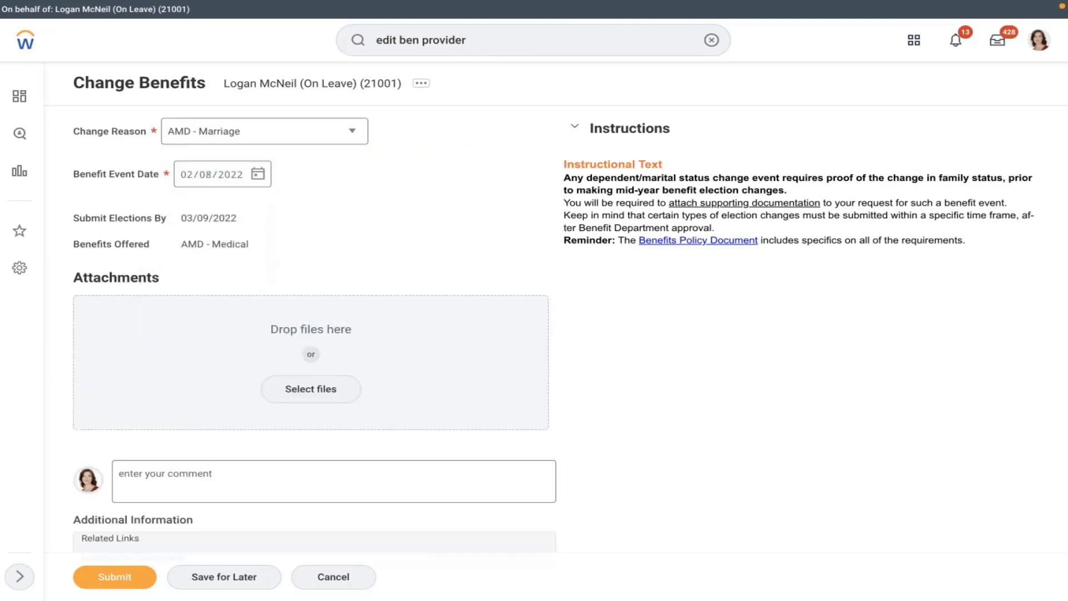
# - Submit the AMD - Marriage benefits change, open the new event and begin elections
pyautogui.click(128, 581)
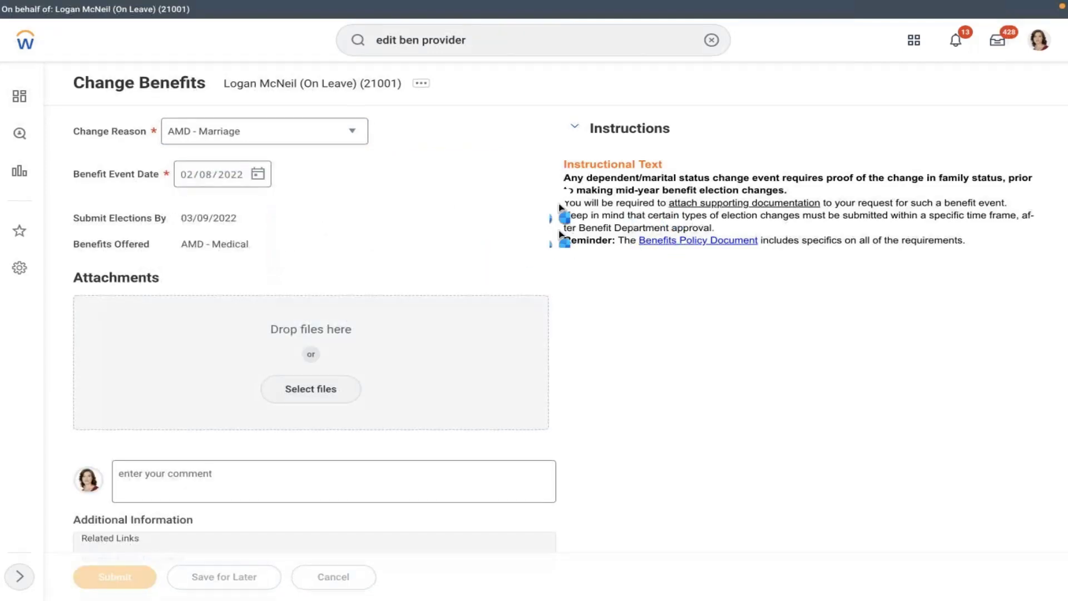
pyautogui.click(391, 176)
pyautogui.click(145, 198)
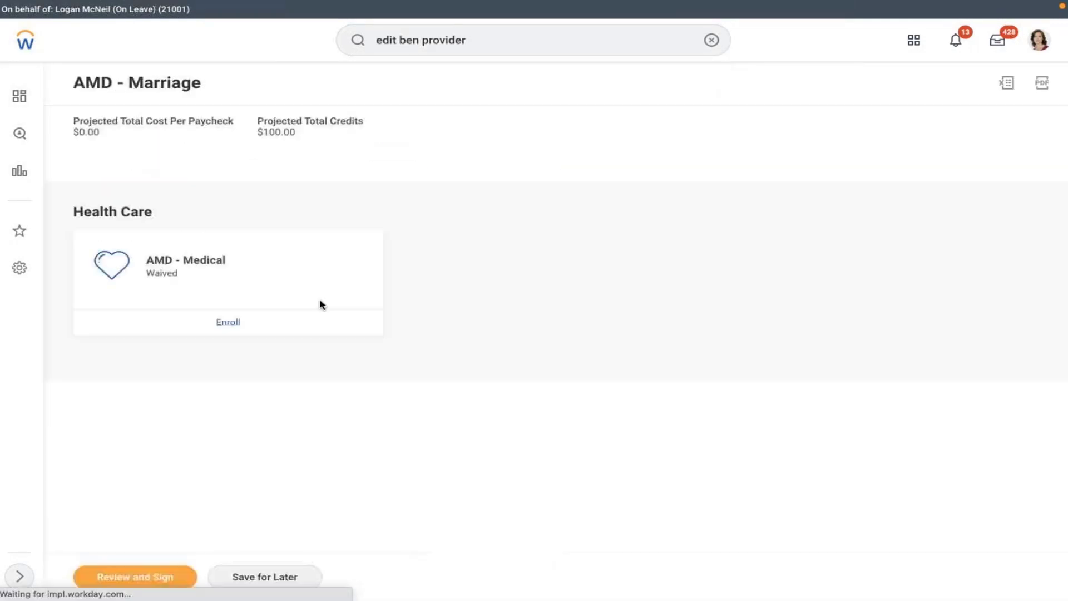
# - Enroll in AMD - Medical by selecting the MET LIFE plan instead of waiving
pyautogui.click(221, 324)
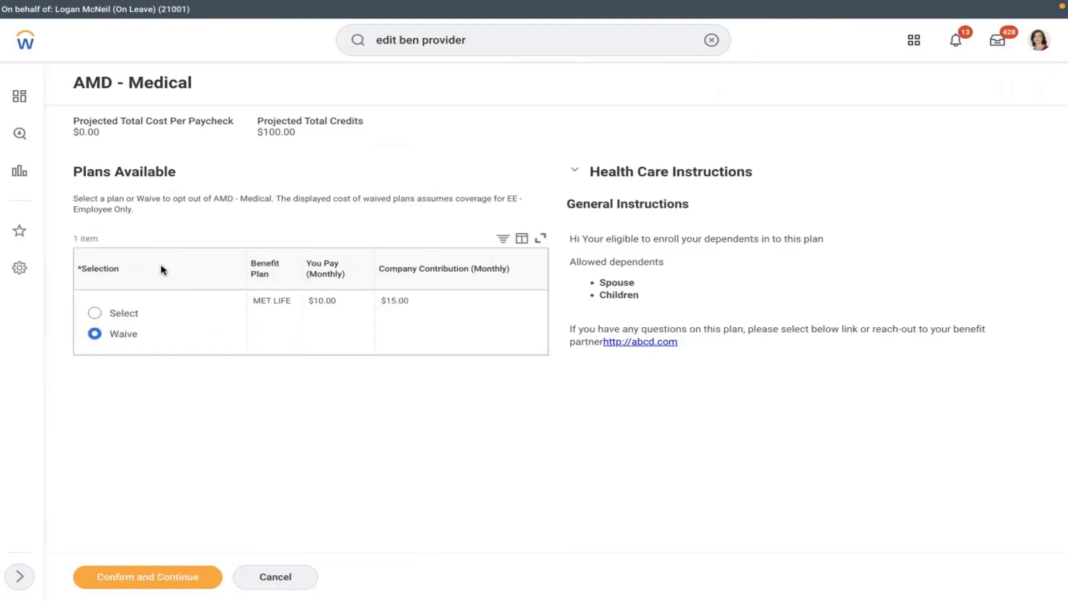
pyautogui.click(120, 314)
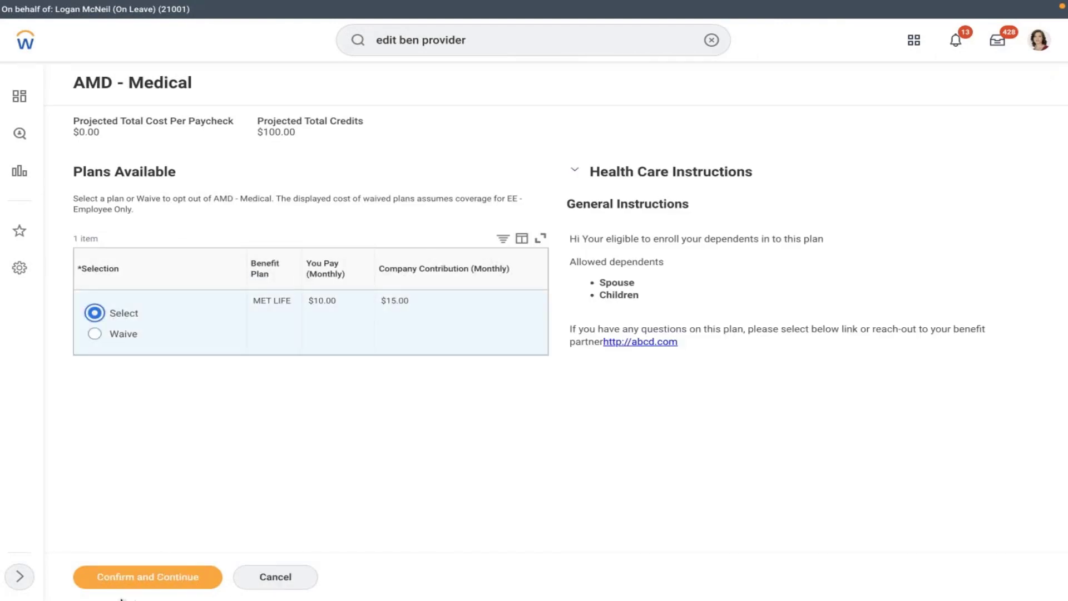
pyautogui.click(111, 584)
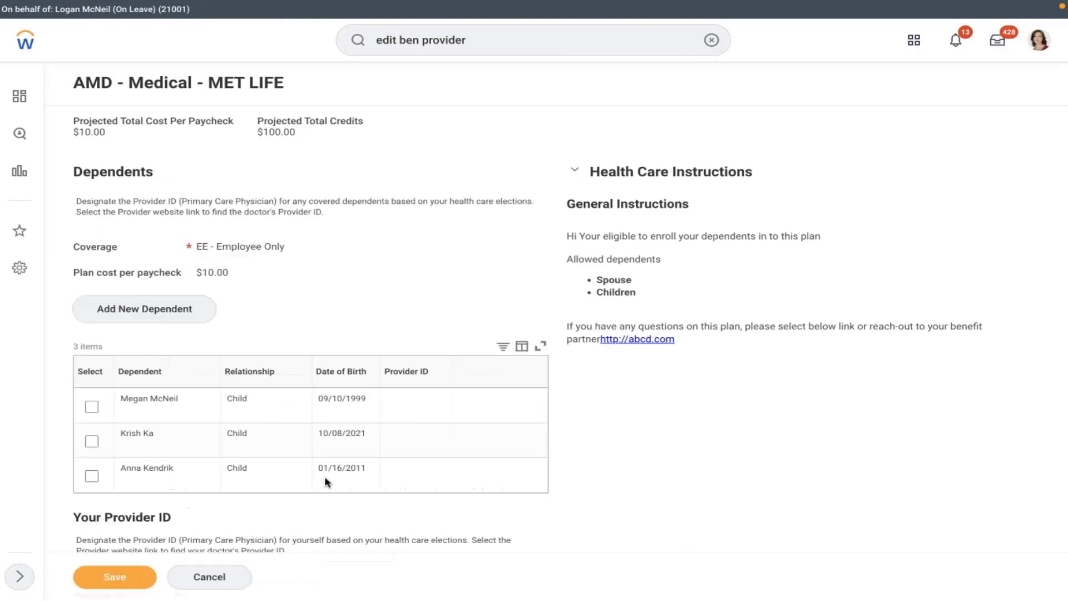
# - Add the child as a dependent, reuse the child's provider ID for the employee, and save
pyautogui.click(97, 441)
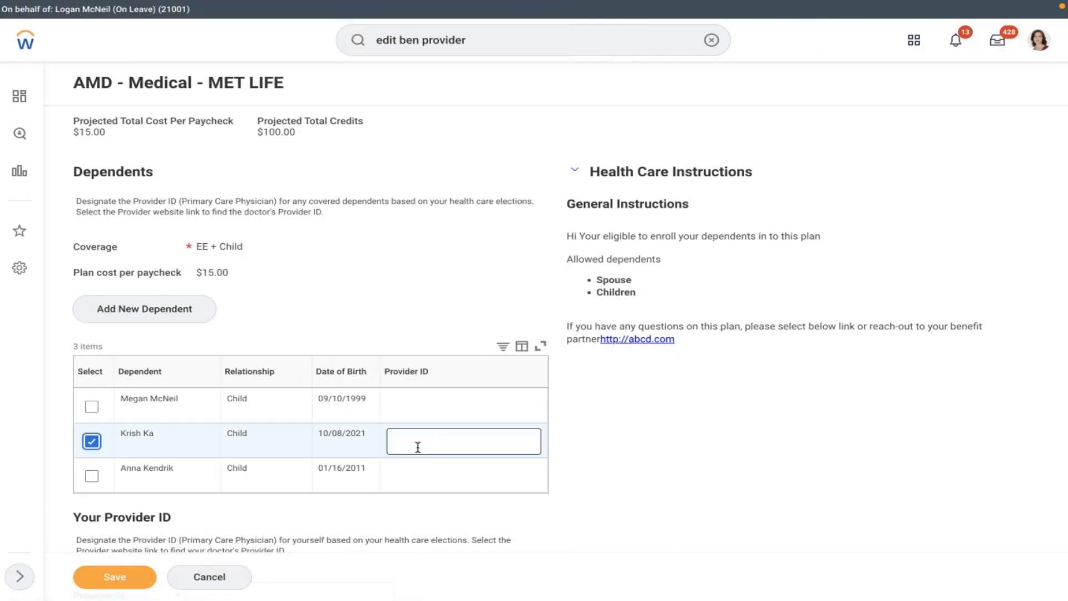
pyautogui.click(418, 447)
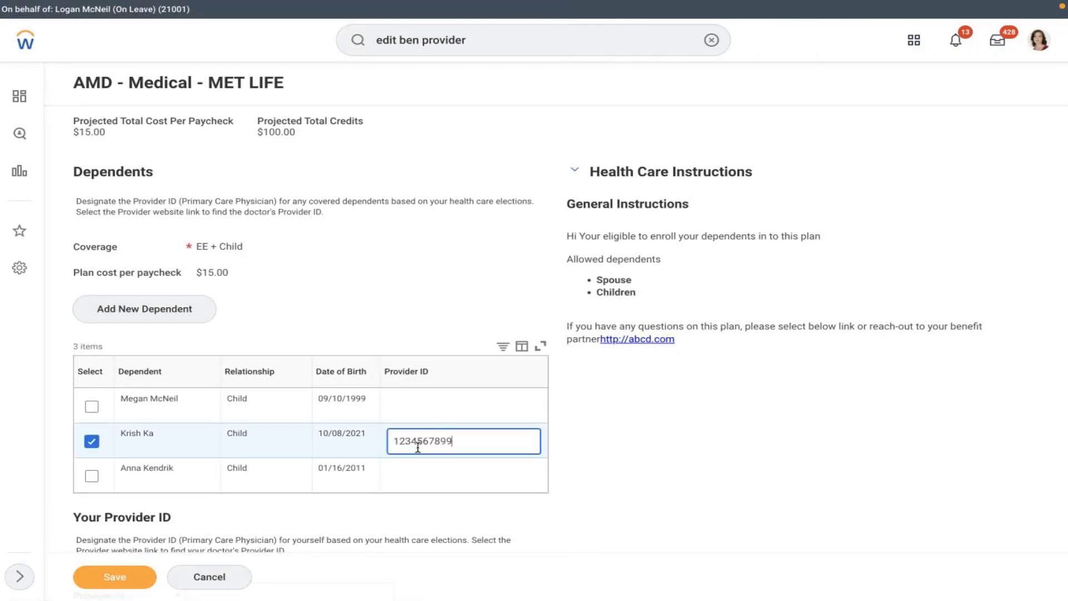
pyautogui.moveTo(486, 451); pyautogui.dragTo(356, 436)
pyautogui.hotkey('ctrl', 'c')
pyautogui.scroll(-3, 639, 448)
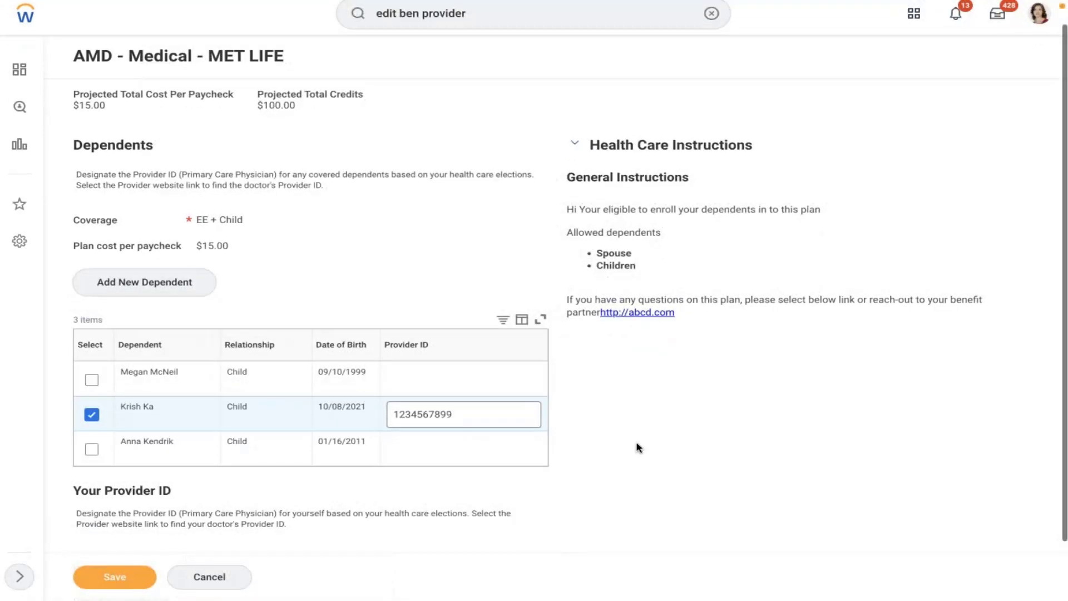
pyautogui.click(265, 505)
pyautogui.hotkey('ctrl', 'v')
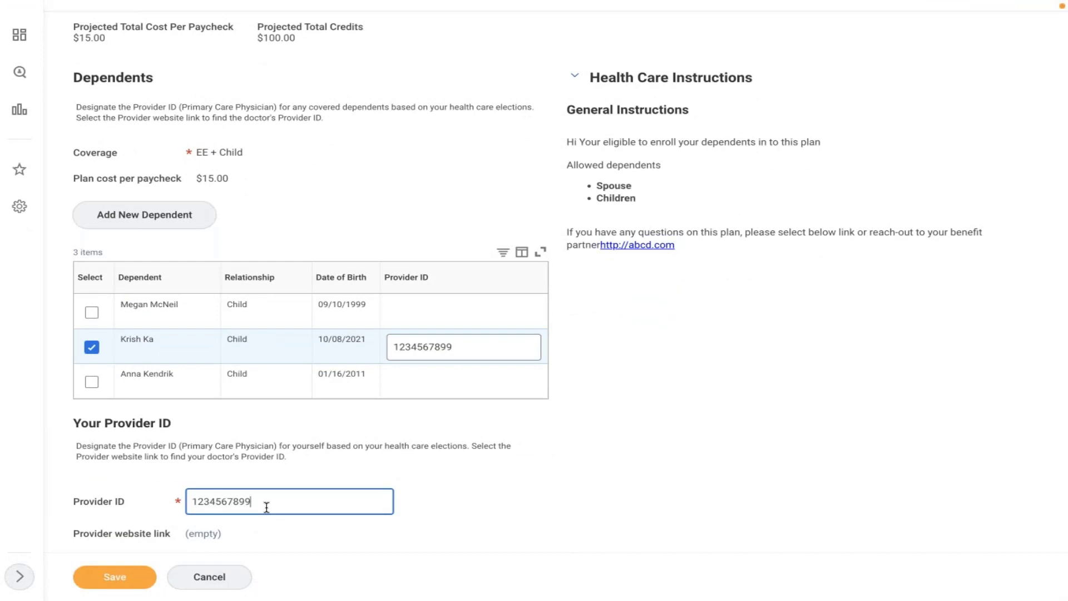
pyautogui.click(128, 574)
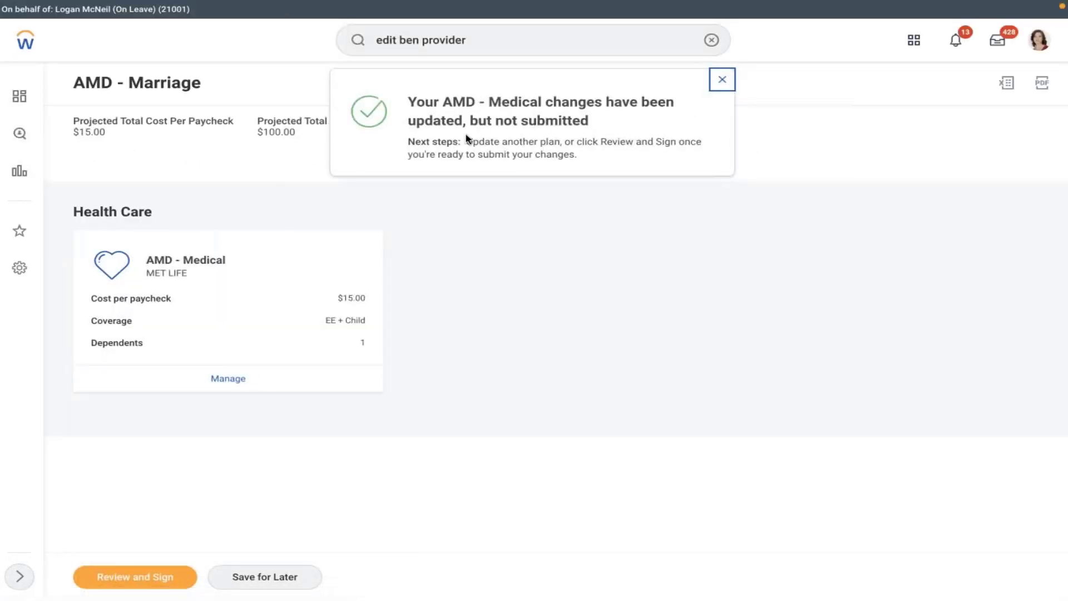
# - Open the elections summary for signing and review it down to the Electronic Signature section
pyautogui.click(145, 577)
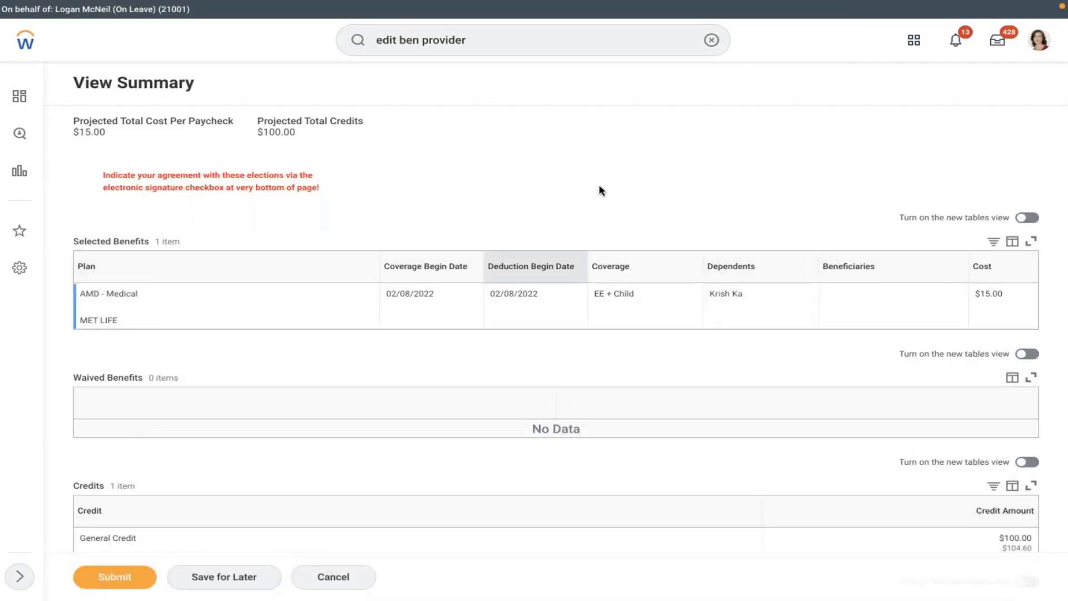
pyautogui.scroll(-6, 602, 191)
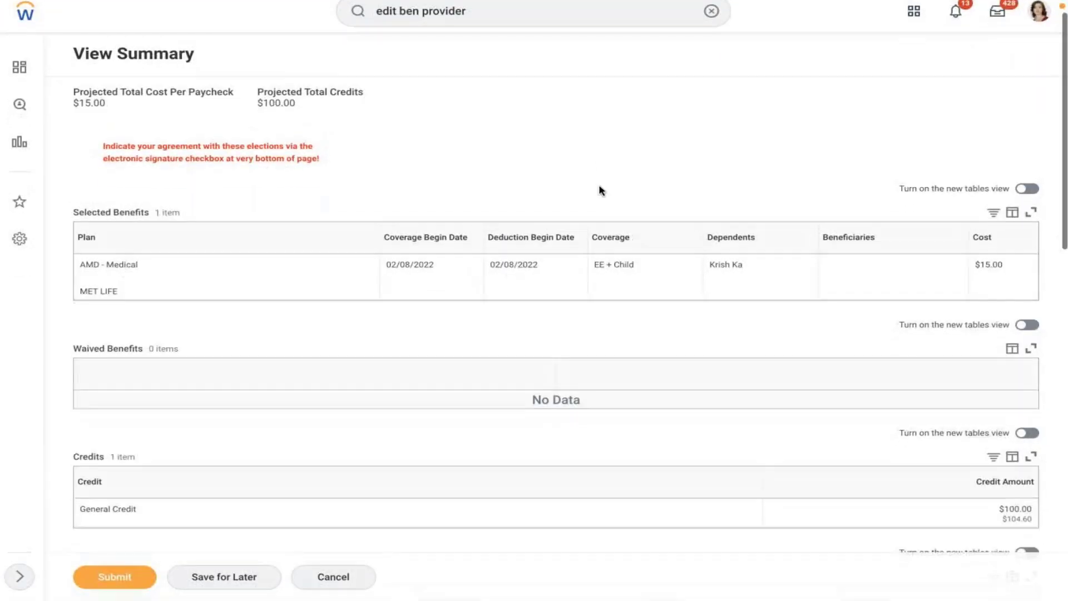
pyautogui.scroll(-6, 556, 300)
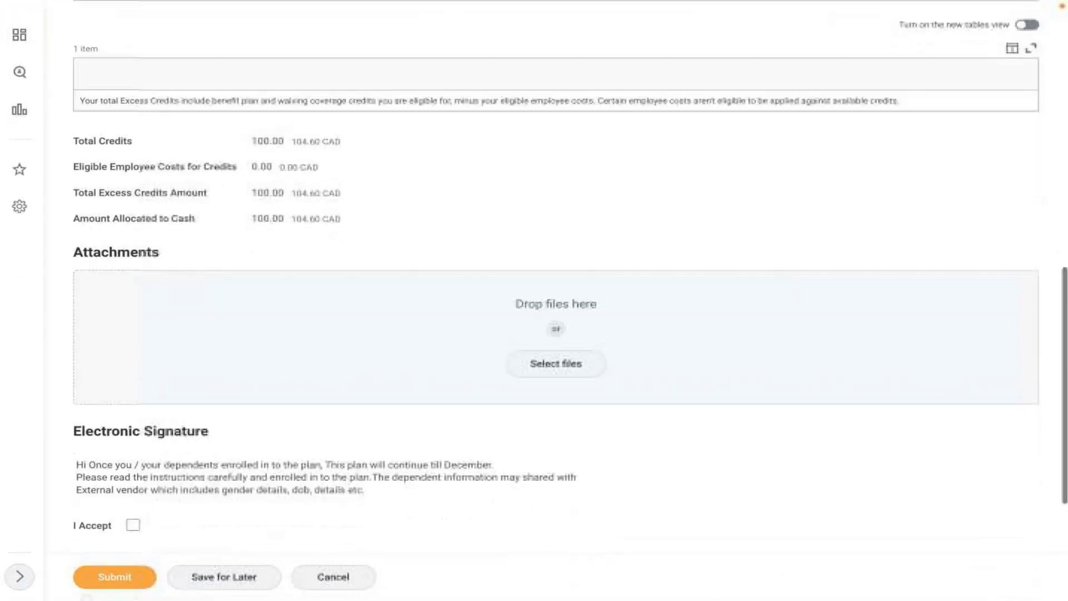
pyautogui.scroll(-3, 556, 301)
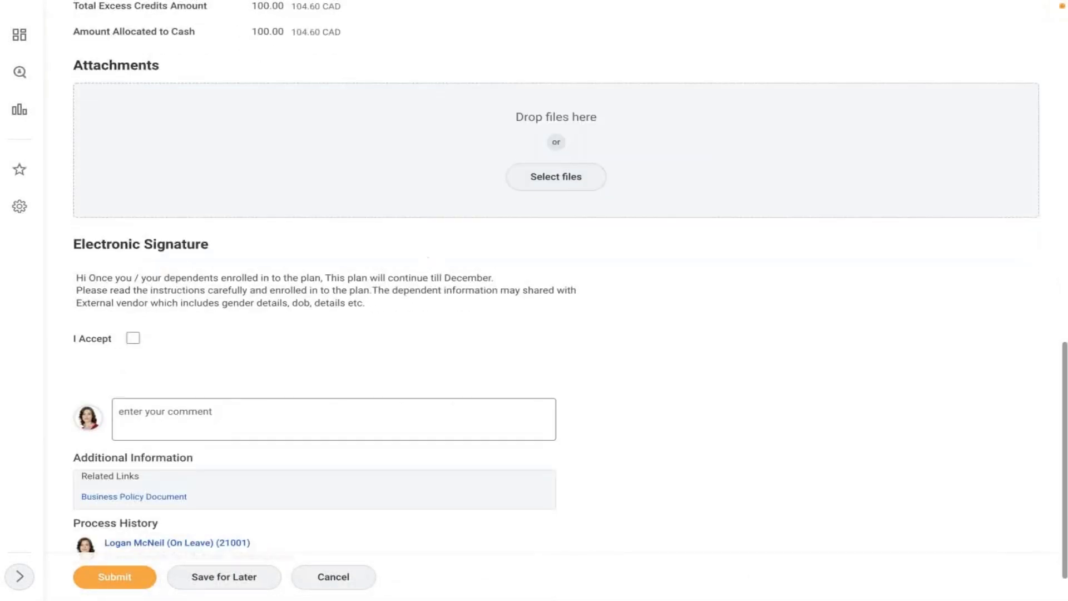
pyautogui.moveTo(369, 302); pyautogui.dragTo(46, 286)
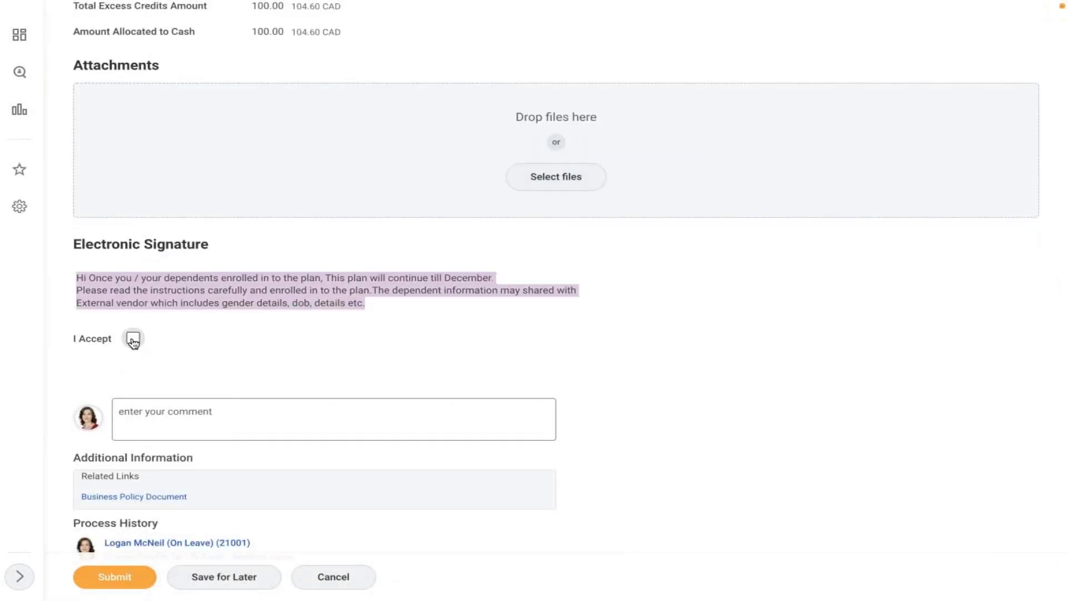
# - Accept the electronic signature with I Accept, submit the elections, and finish with Done
pyautogui.click(106, 581)
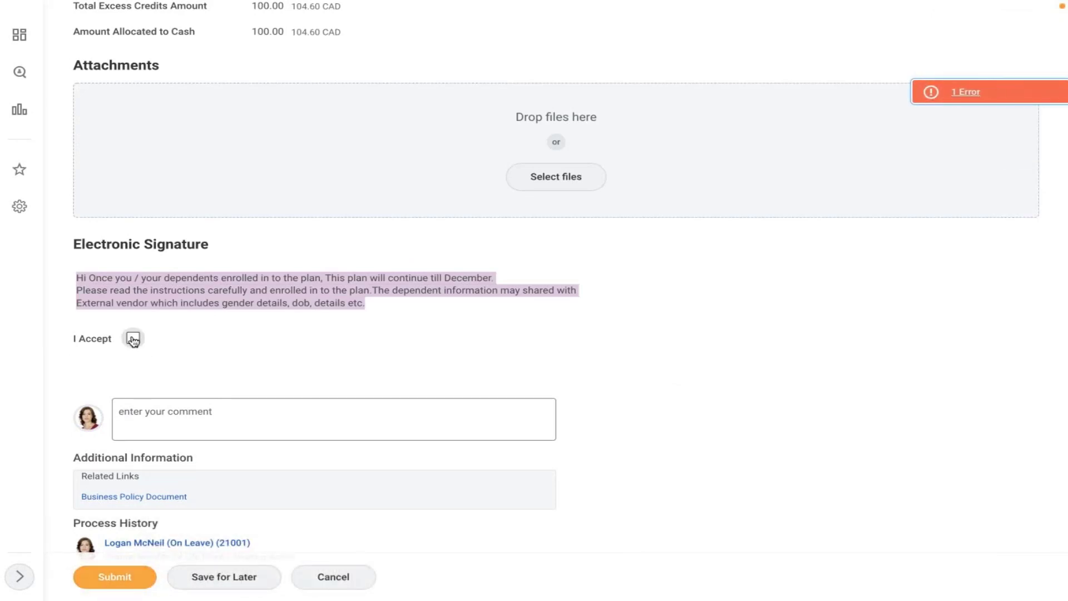
pyautogui.click(133, 338)
pyautogui.click(114, 579)
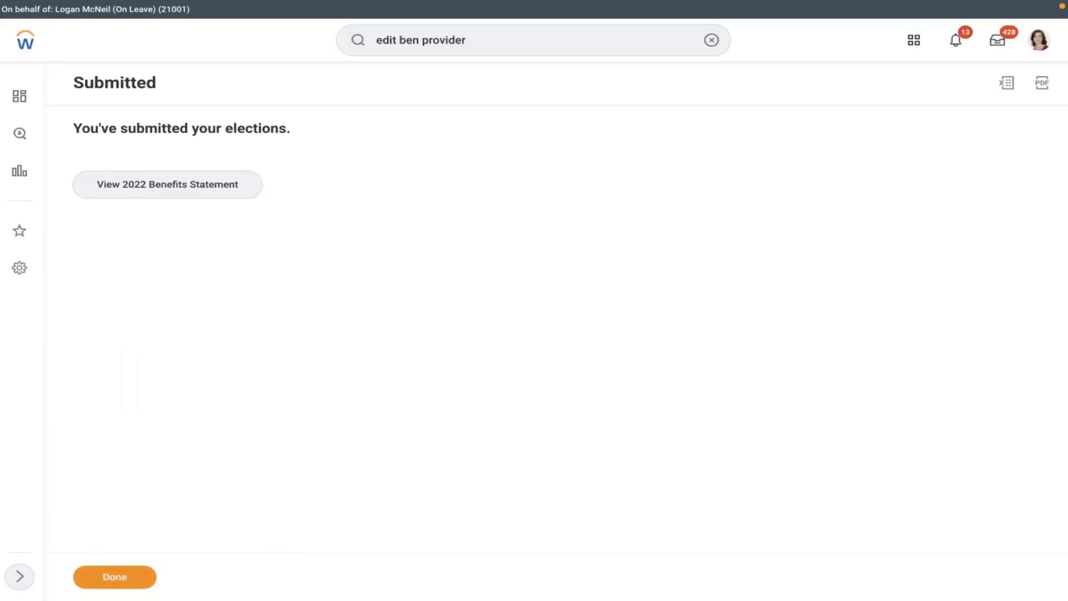
pyautogui.click(114, 577)
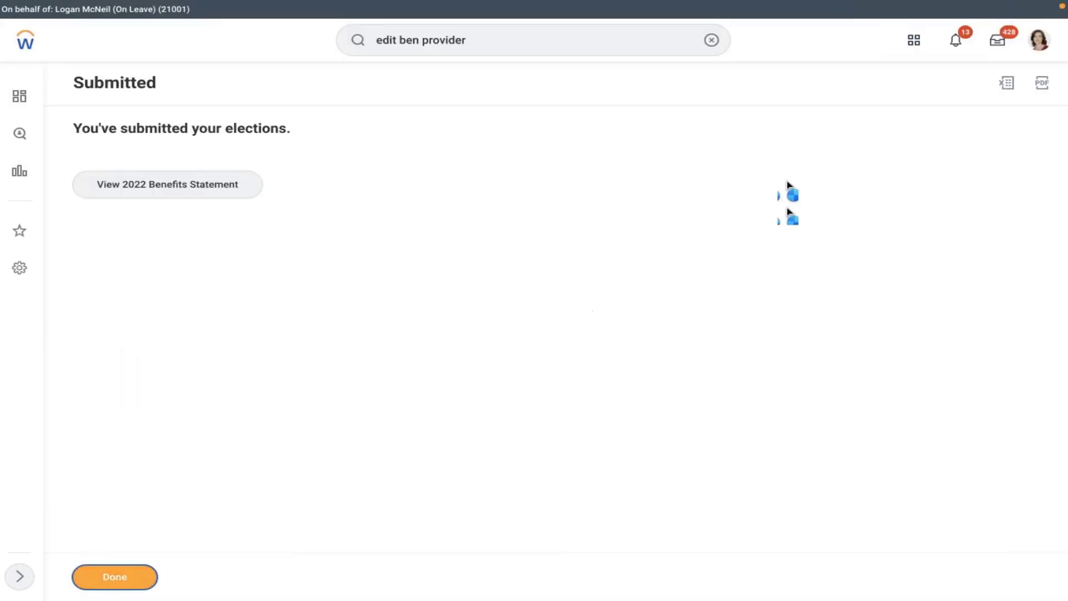